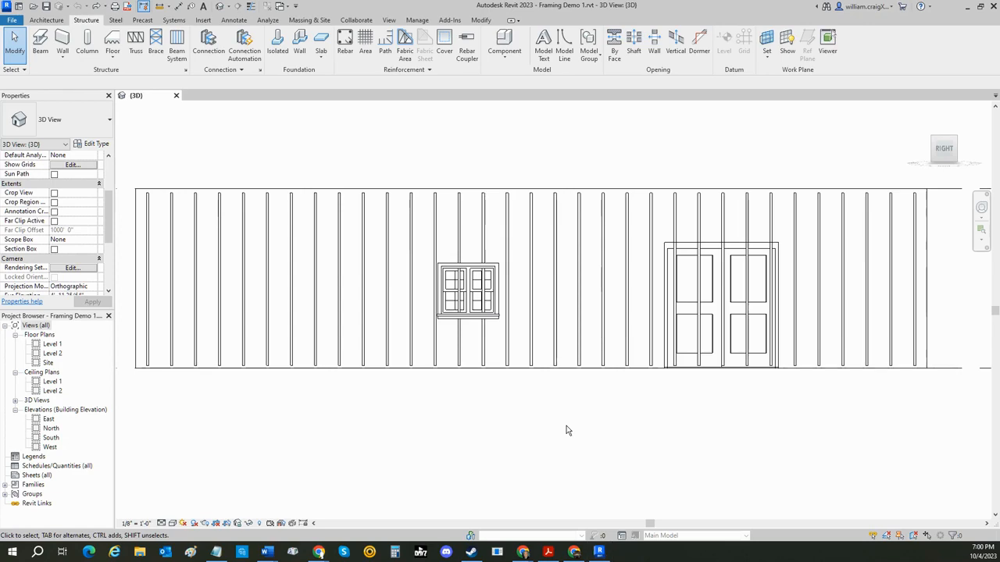
Check the stud corner details in the browser's framing corners PDF and return to the Revit model.
key("alt+Tab")
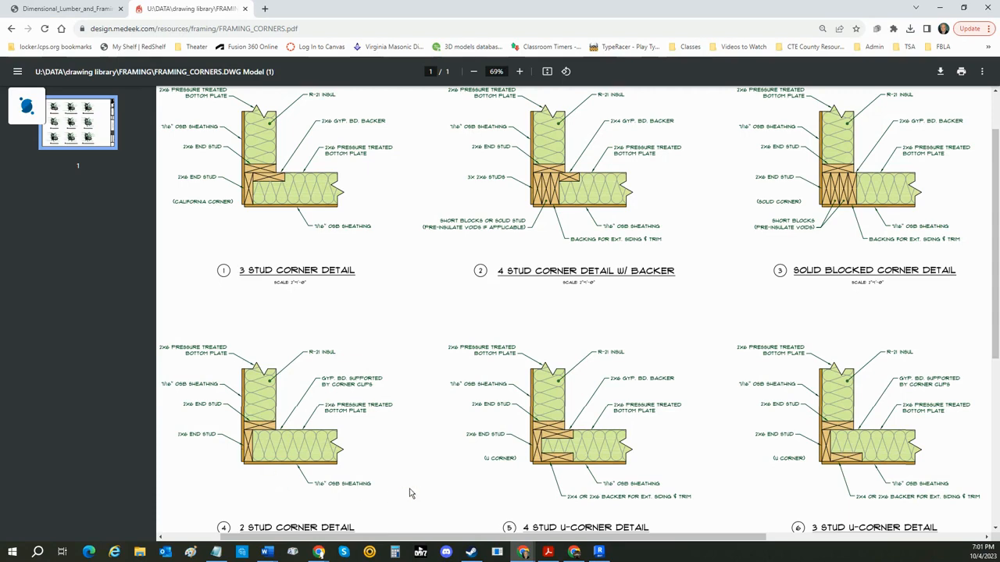
key("alt+Tab")
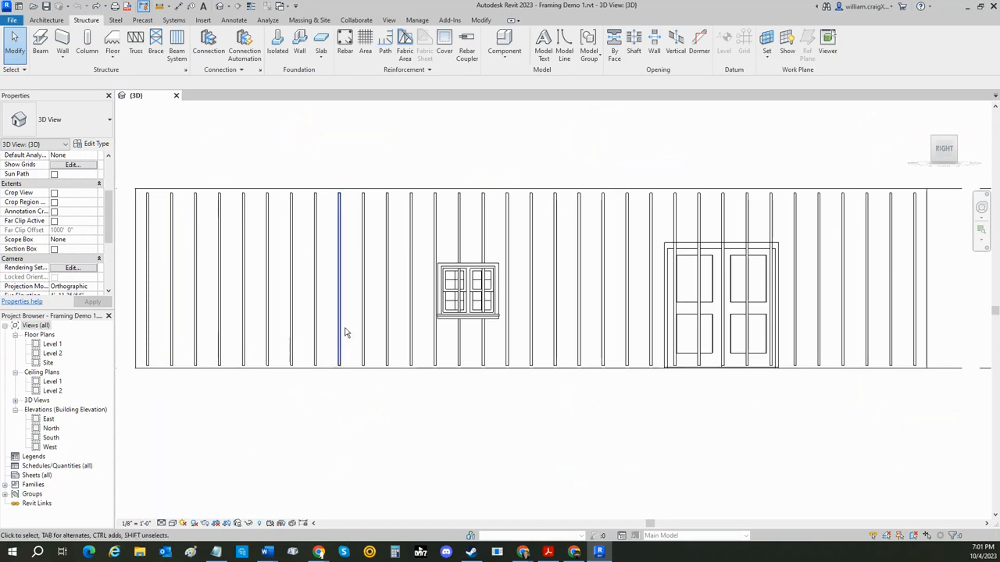
Unpin the first 2x4 stud at the wall's left end so its position can be changed.
left_click(151, 289)
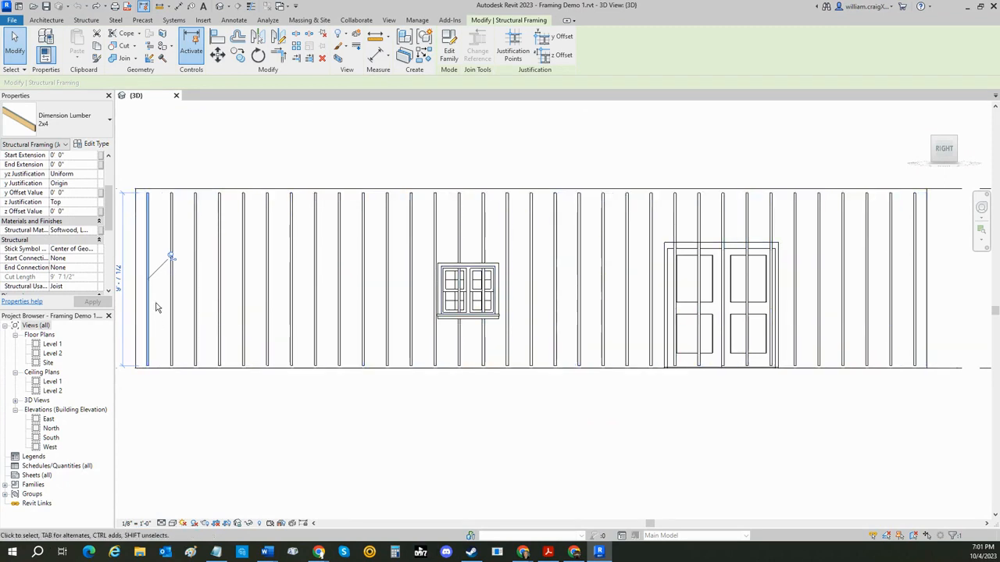
scroll(152, 278, "up", 2)
scroll(151, 281, "up", 5)
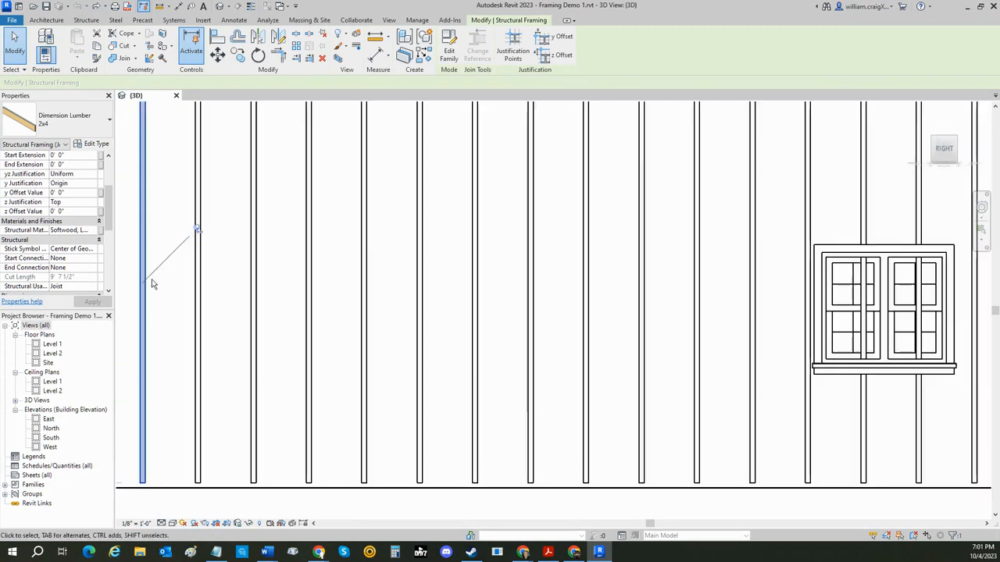
scroll(284, 316, "up", 2)
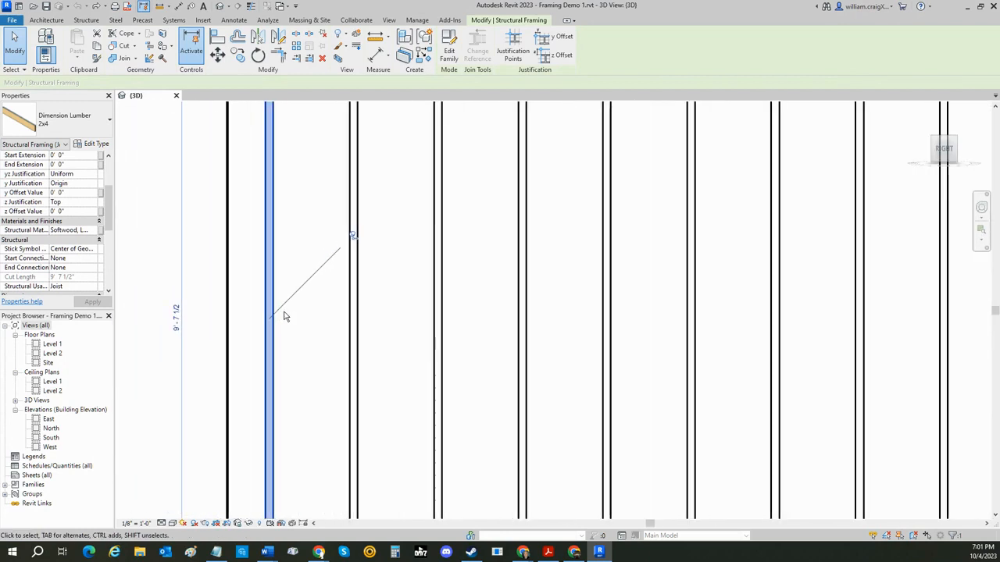
scroll(328, 277, "up", 3)
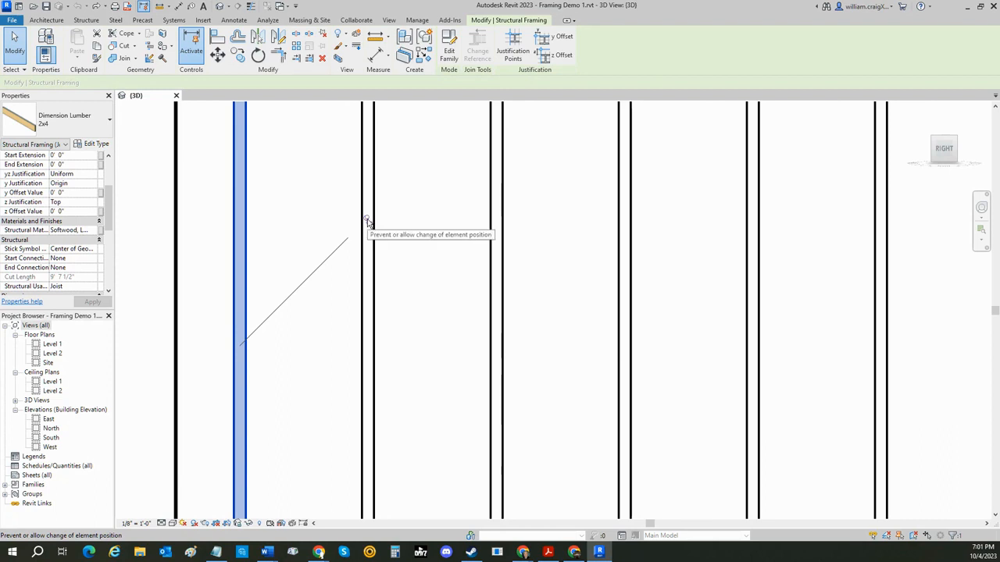
scroll(350, 323, "down", 4)
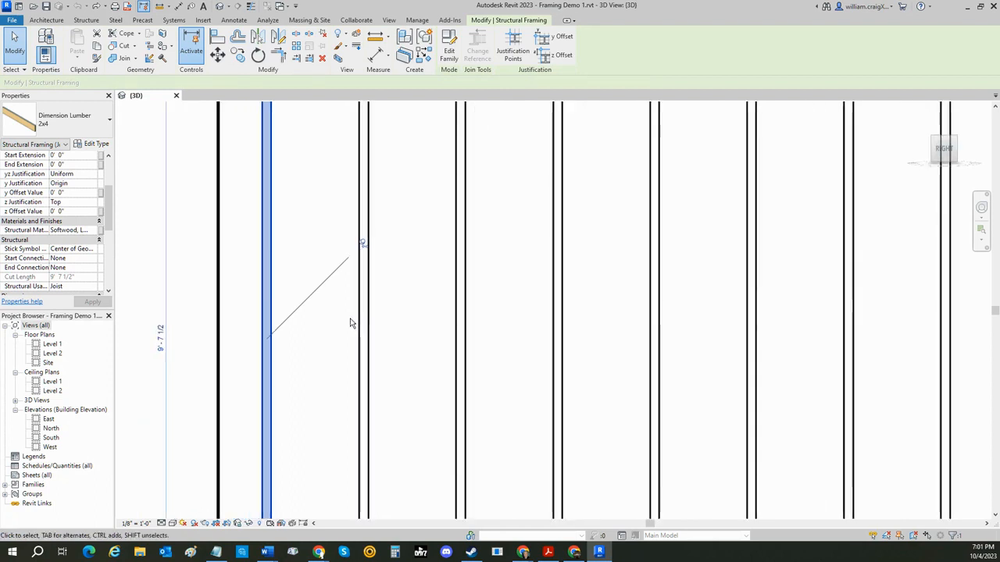
left_click(357, 275)
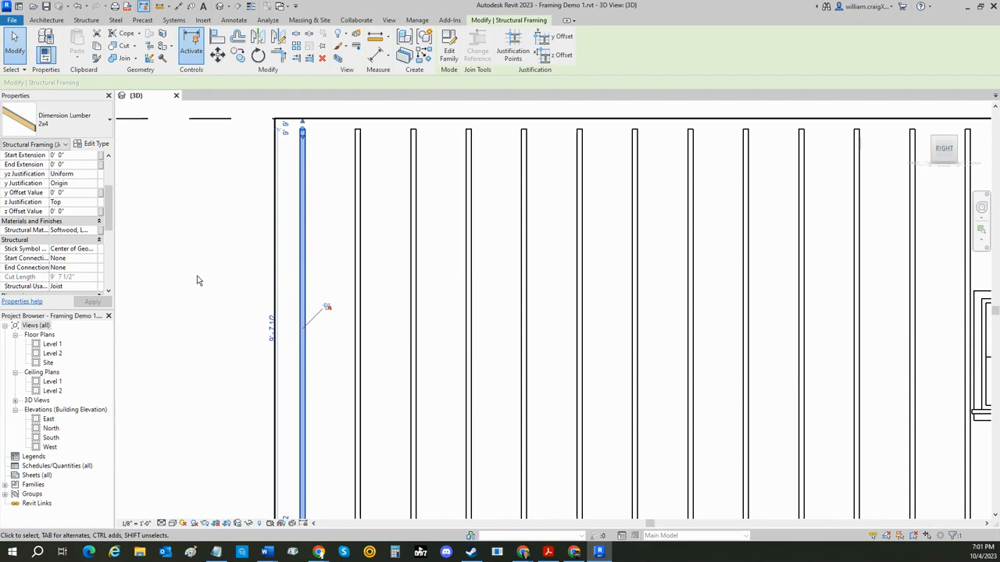
Copy the first stud from its left edge to the wall's left end to form an end stud.
left_click(237, 56)
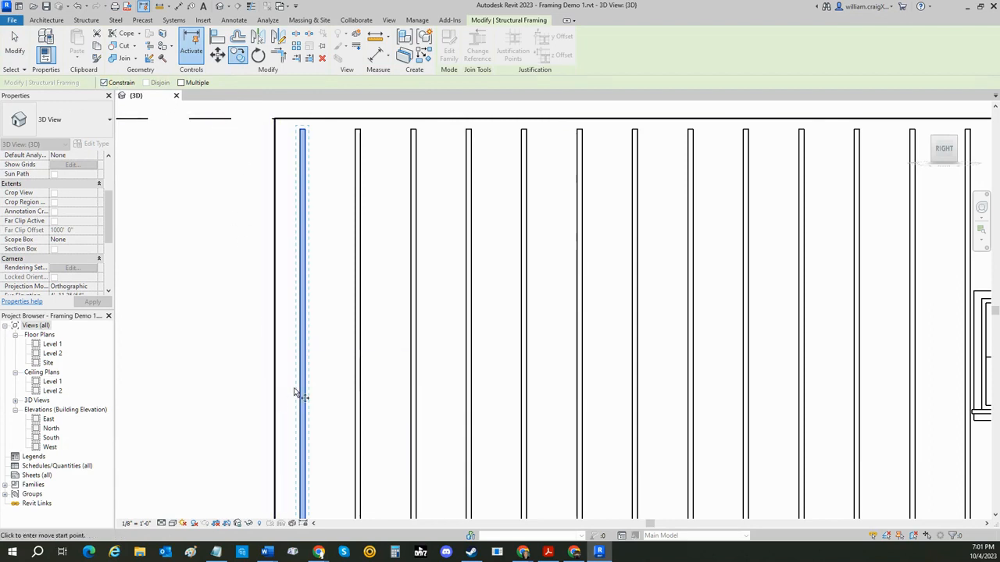
scroll(297, 392, "down", 4)
scroll(298, 383, "up", 8)
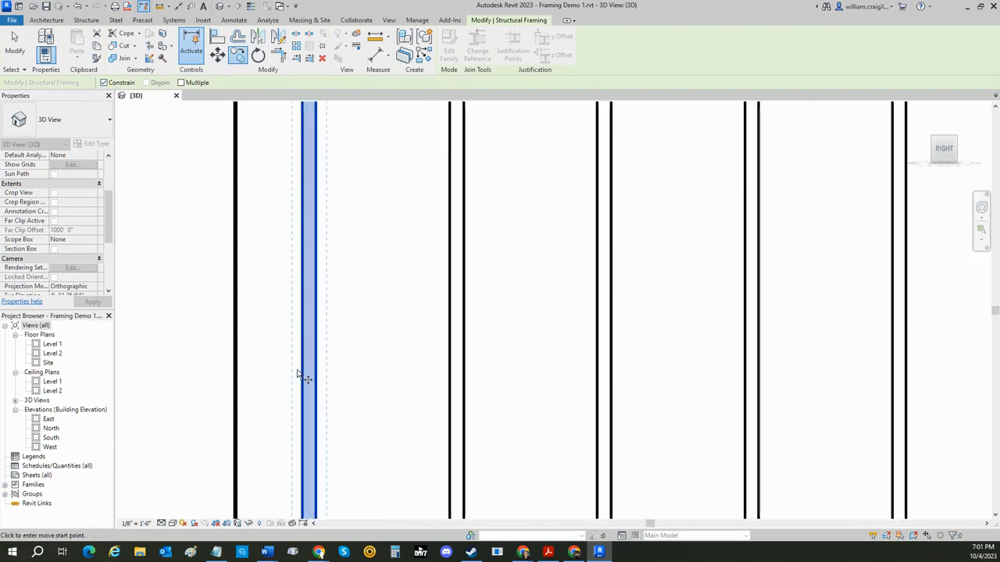
scroll(298, 375, "up", 3)
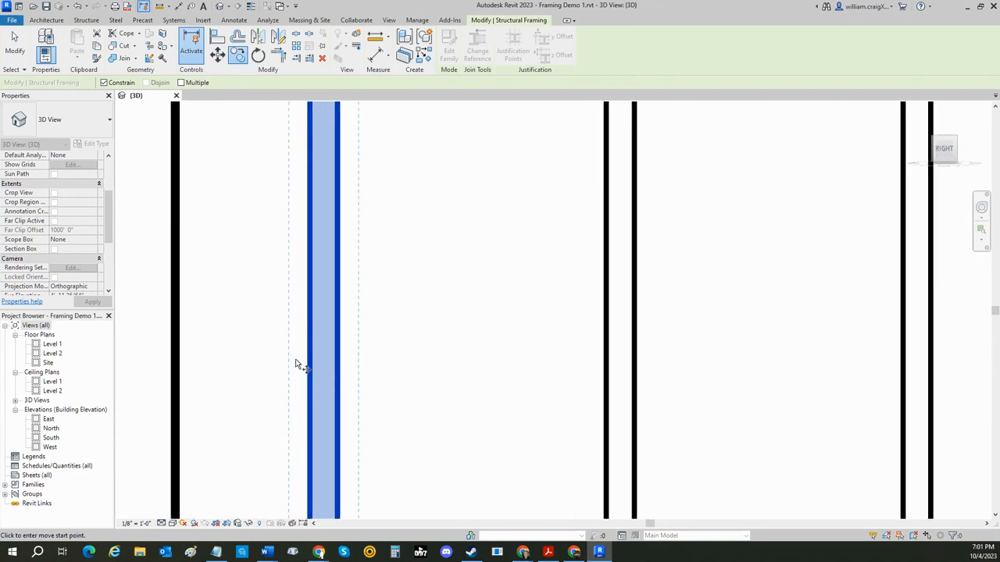
left_click(311, 264)
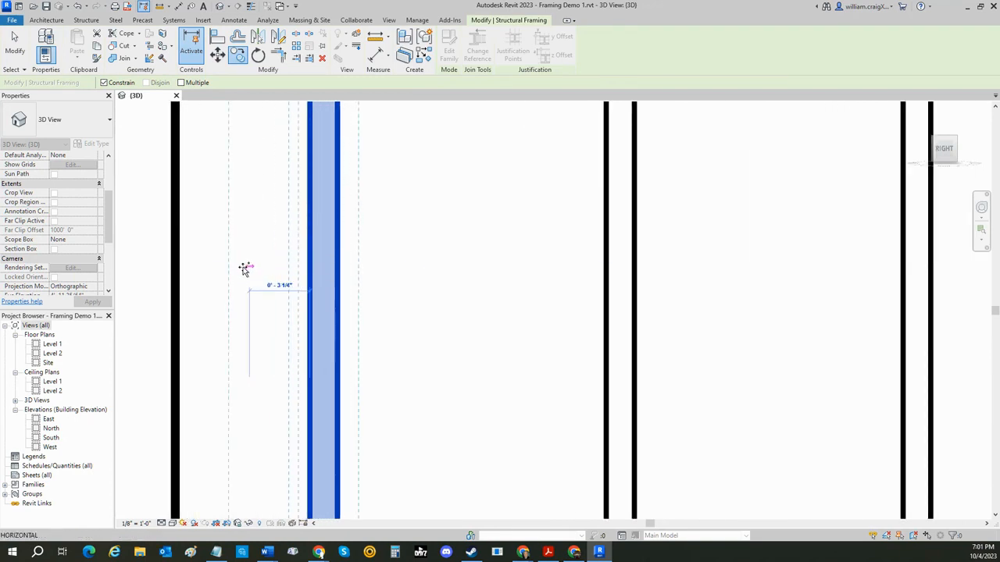
left_click(180, 269)
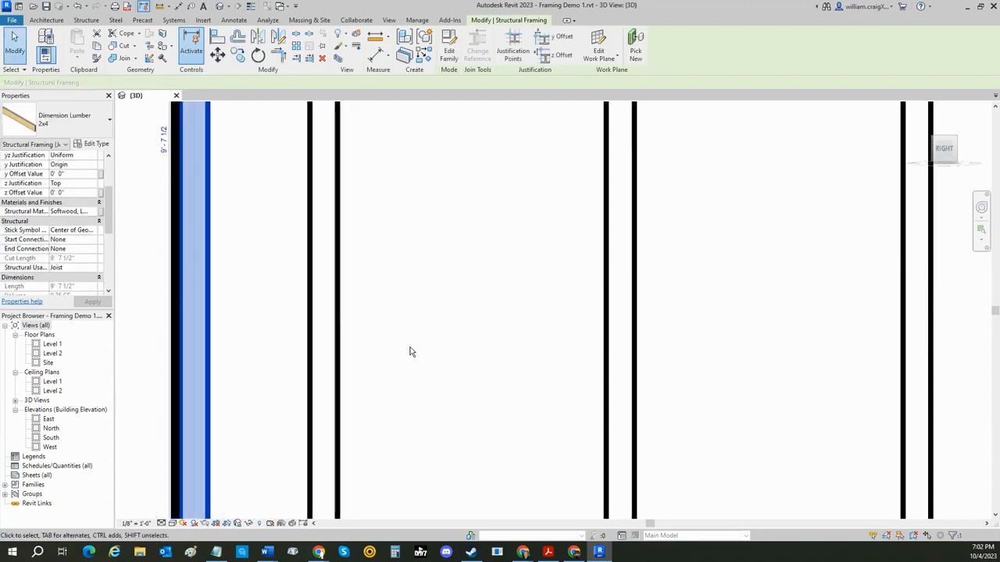
scroll(408, 351, "down", 4)
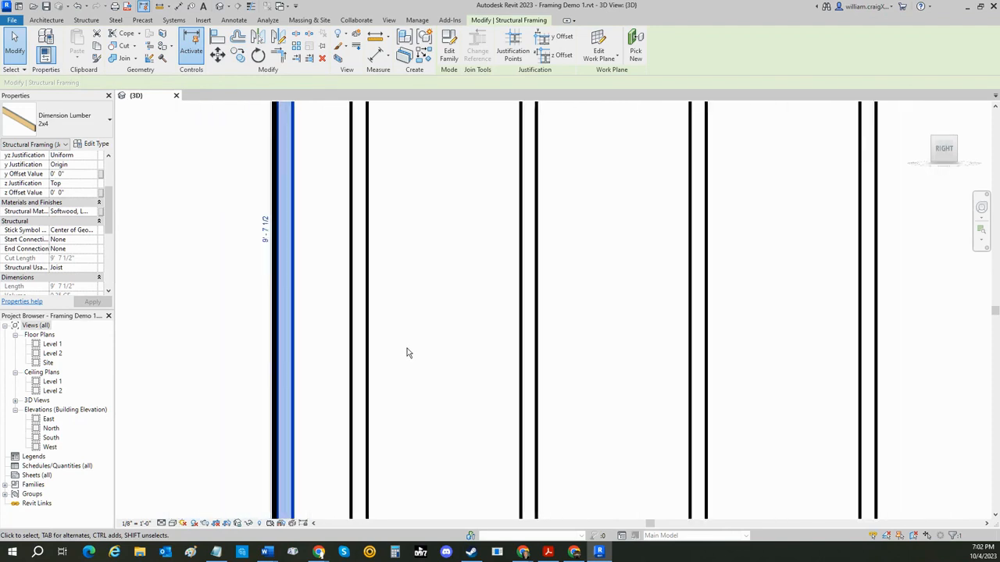
scroll(408, 350, "down", 3)
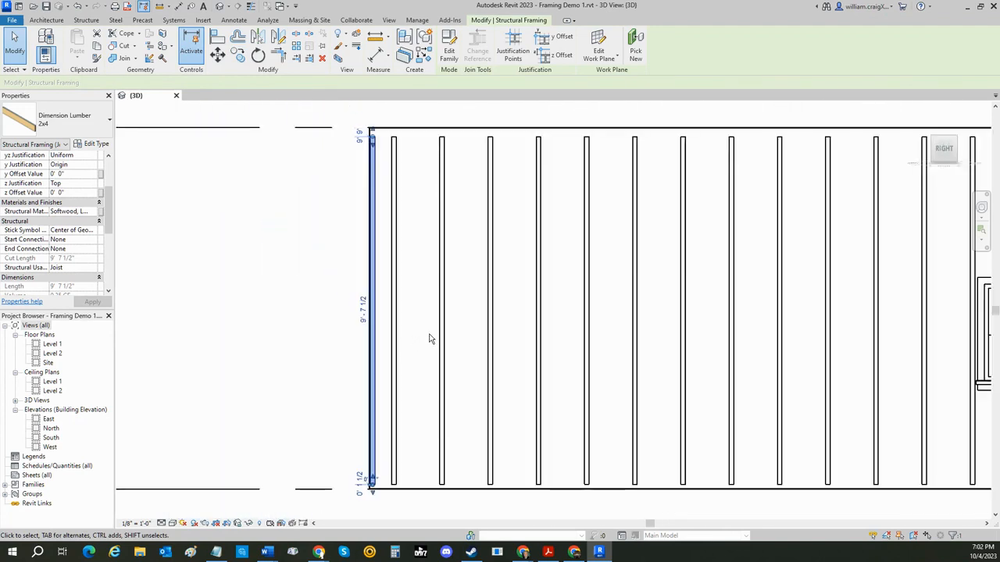
key("Escape")
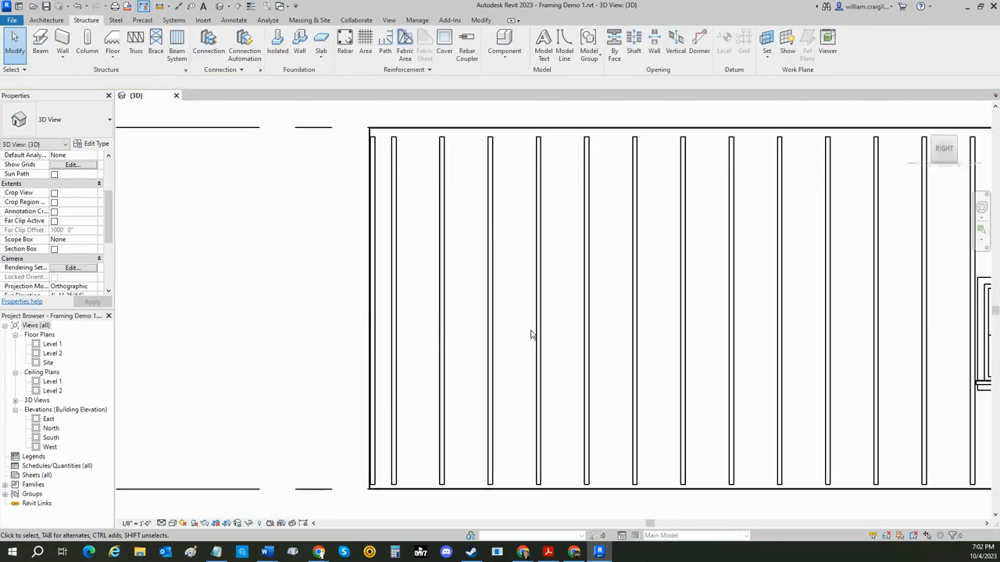
Copy the last 2x4 stud beyond the double door 7" over, against the wall's right end, as an end stud.
middle_click_drag(741, 321, 171, 304)
middle_click_drag(830, 324, 156, 327)
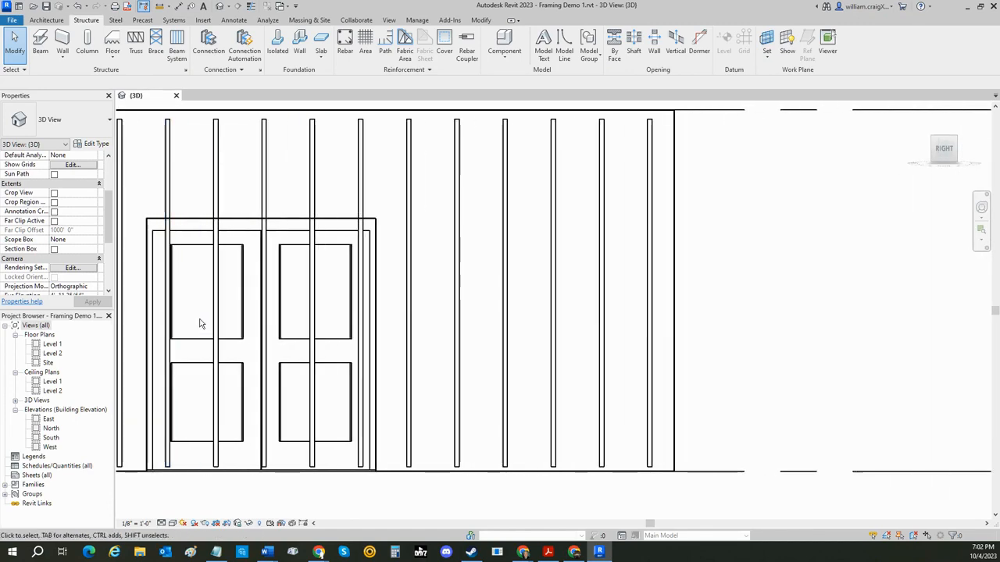
middle_click_drag(562, 279, 487, 342)
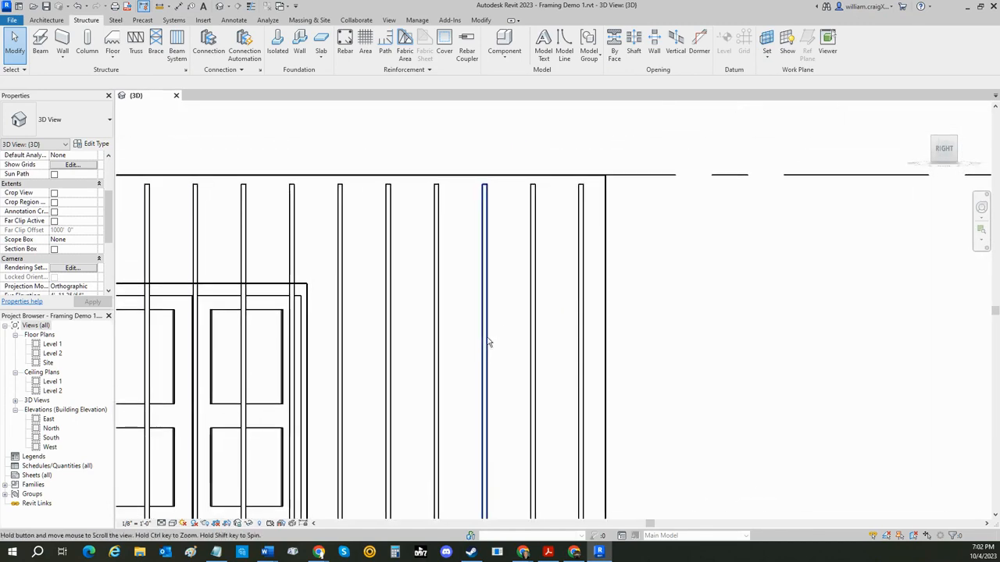
left_click(585, 320)
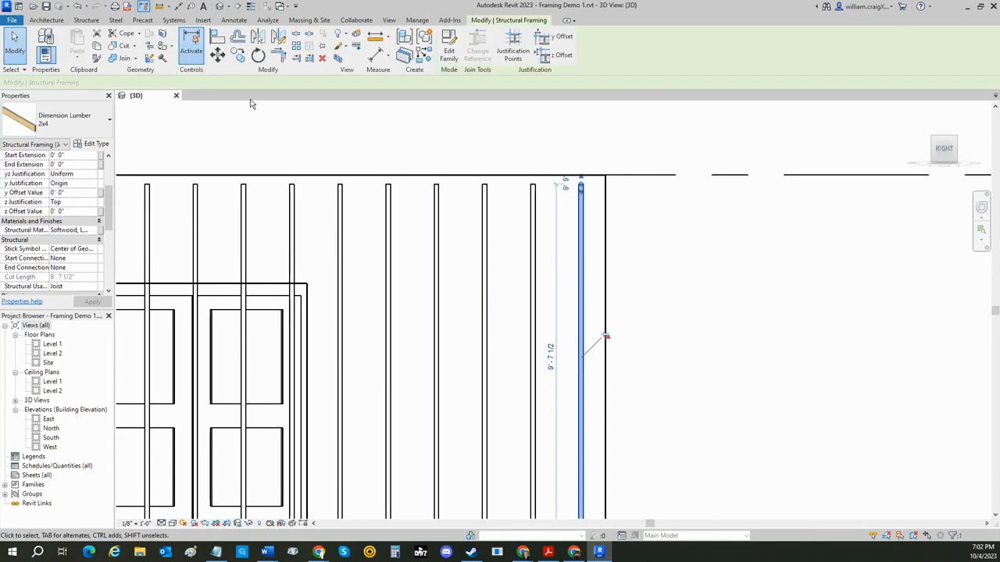
left_click(237, 55)
scroll(587, 312, "up", 3)
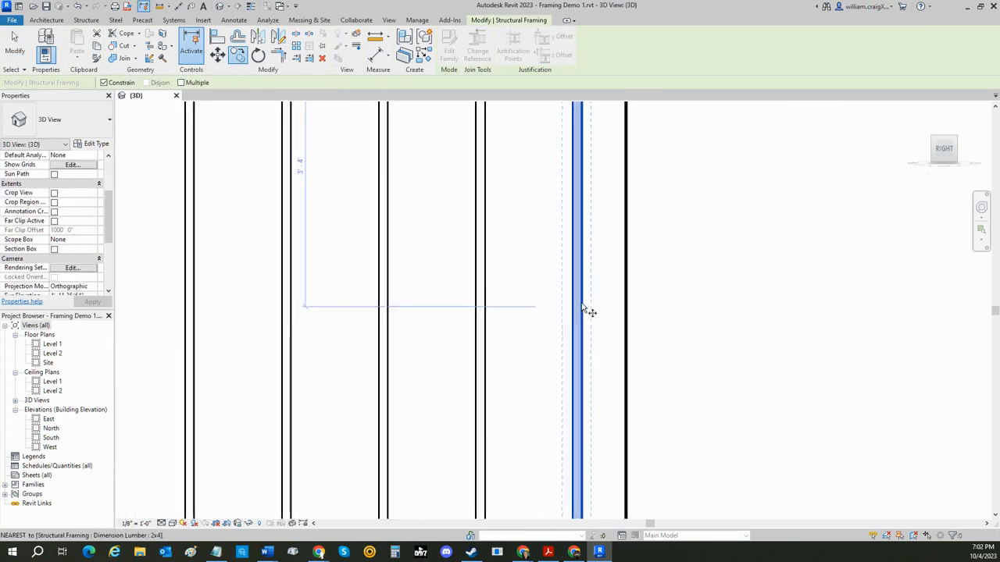
scroll(582, 311, "up", 1)
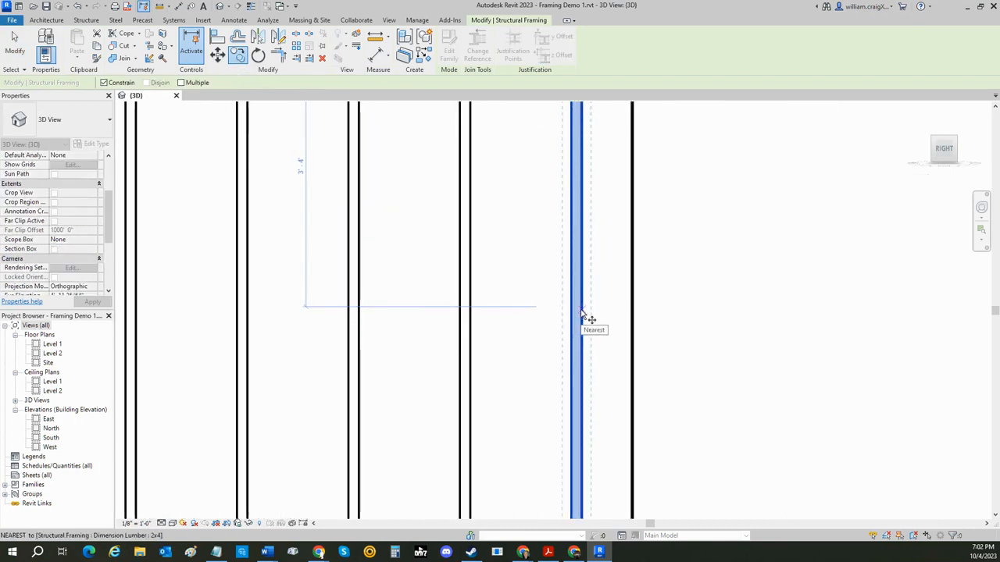
left_click(582, 312)
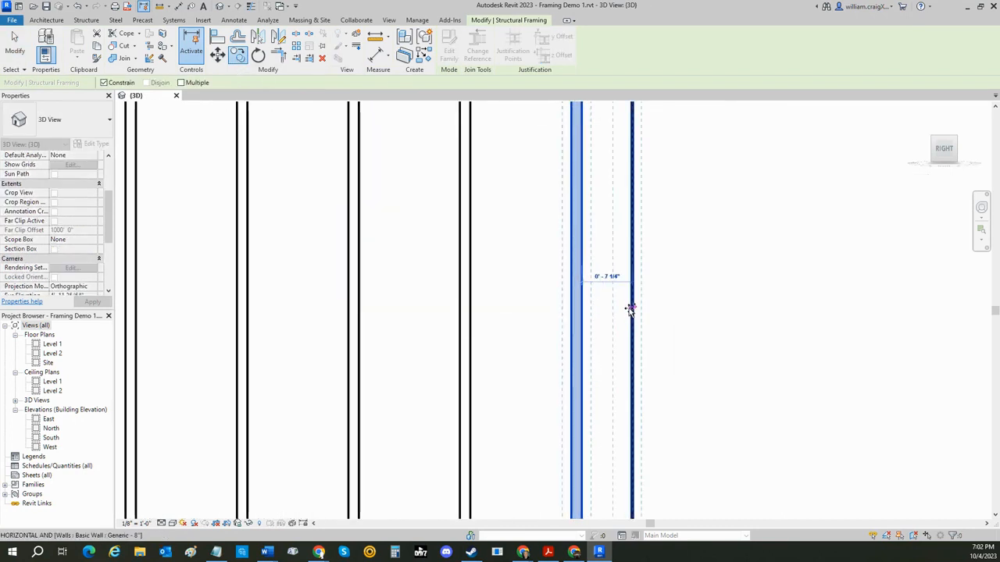
scroll(631, 310, "up", 5)
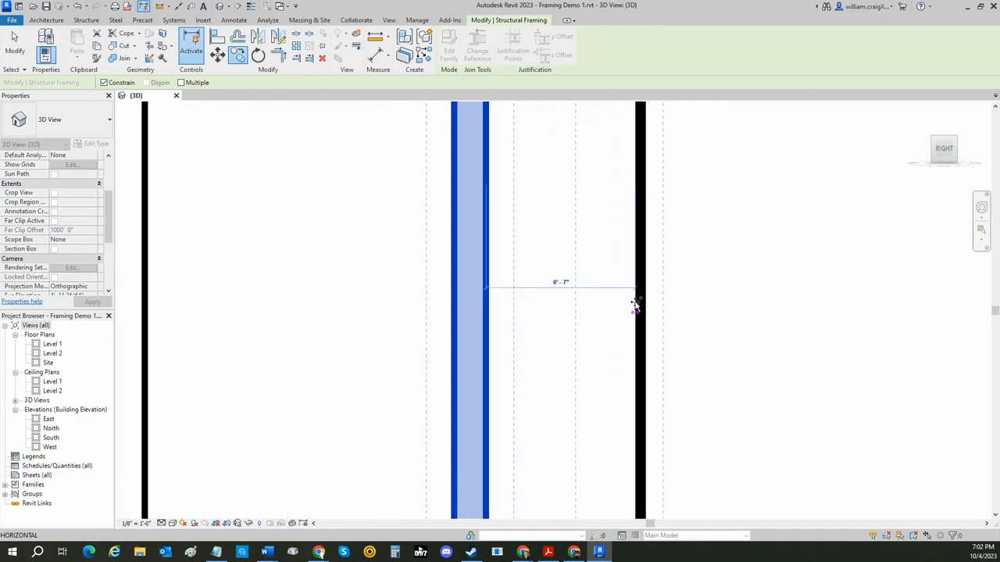
left_click(634, 306)
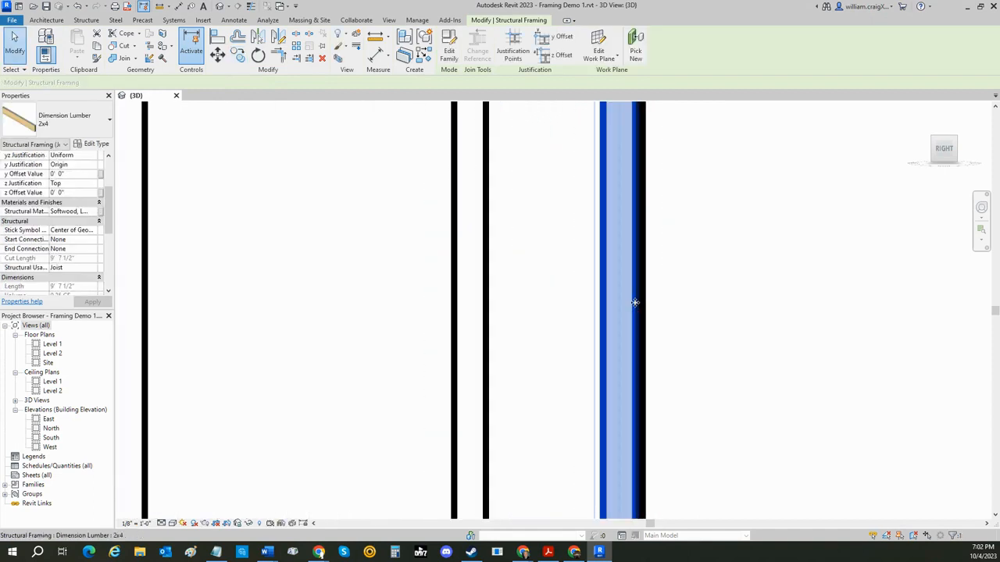
scroll(635, 309, "down", 3)
scroll(635, 308, "down", 3)
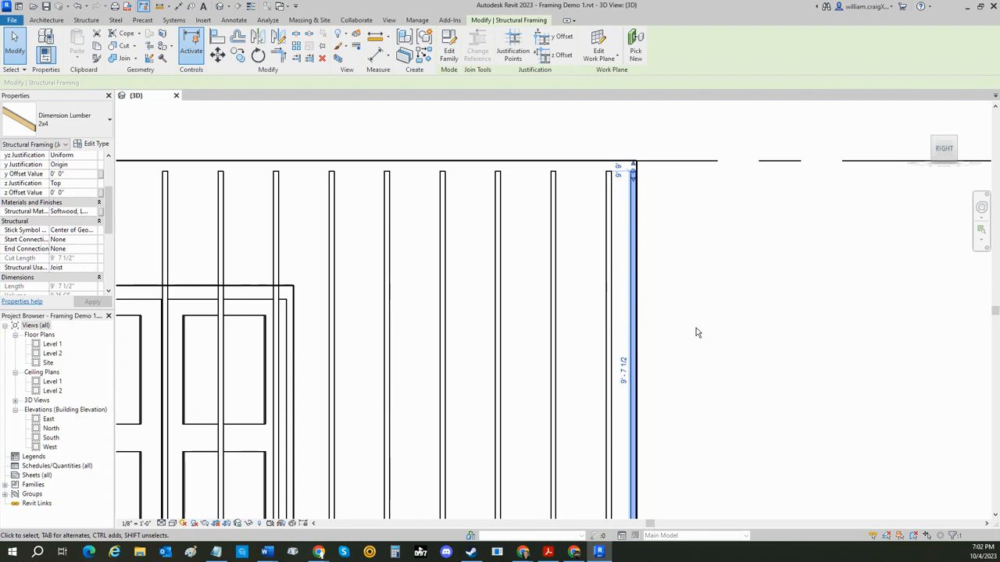
left_click(701, 332)
Start a beam and duplicate the Dimension Lumber 2x4 type under the name 4x2.
scroll(700, 332, "down", 3)
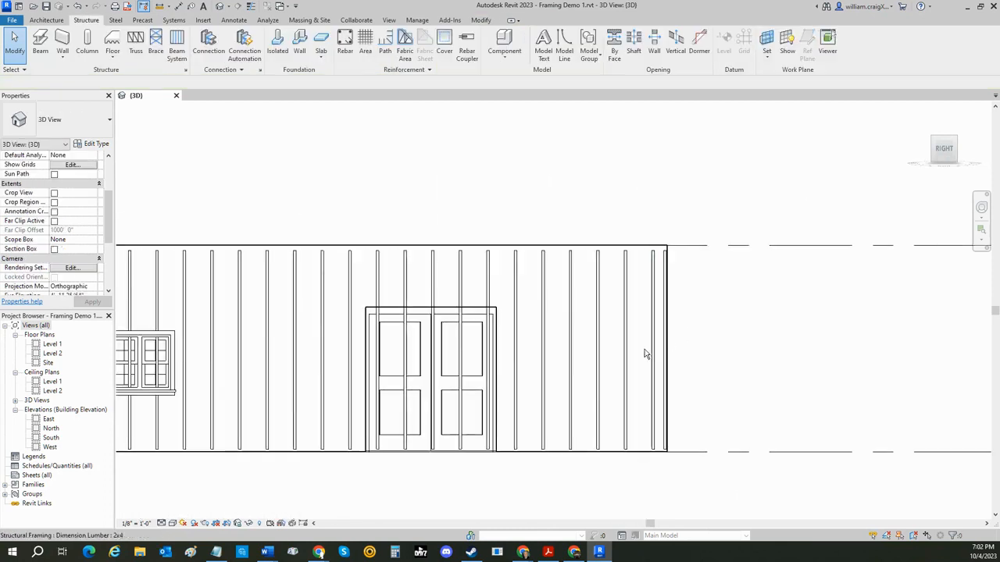
middle_click_drag(494, 358, 597, 350)
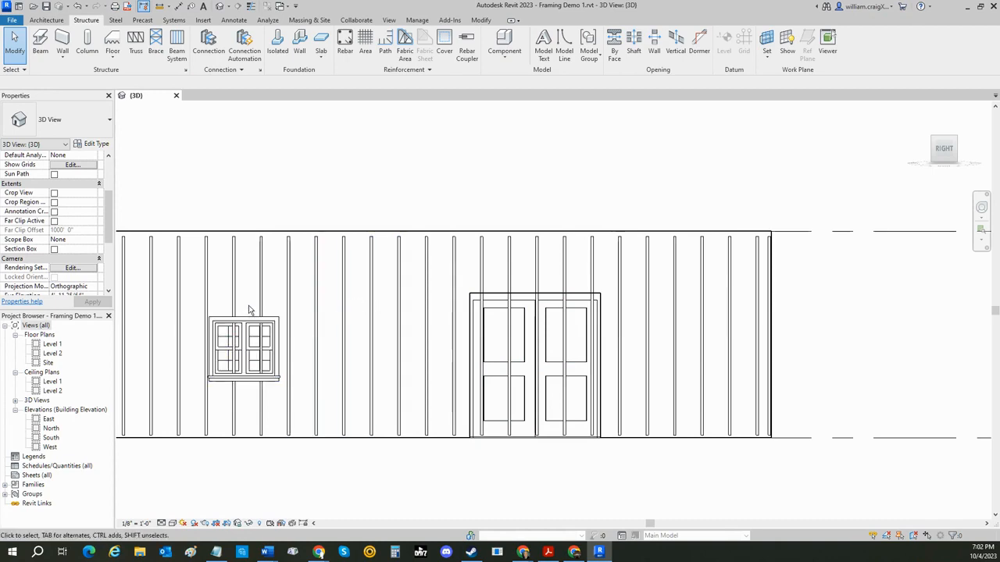
middle_click_drag(230, 299, 564, 278)
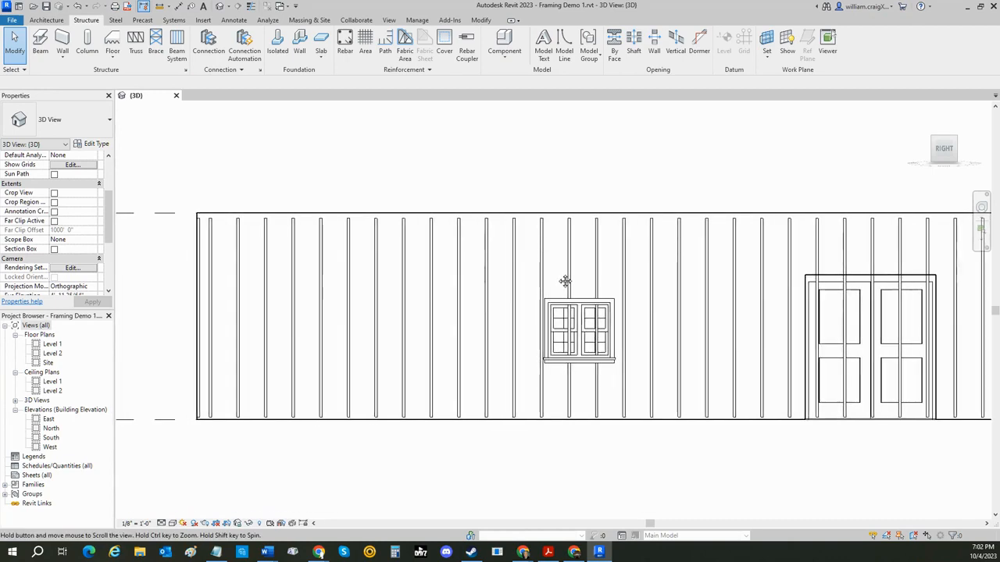
scroll(196, 426, "up", 7)
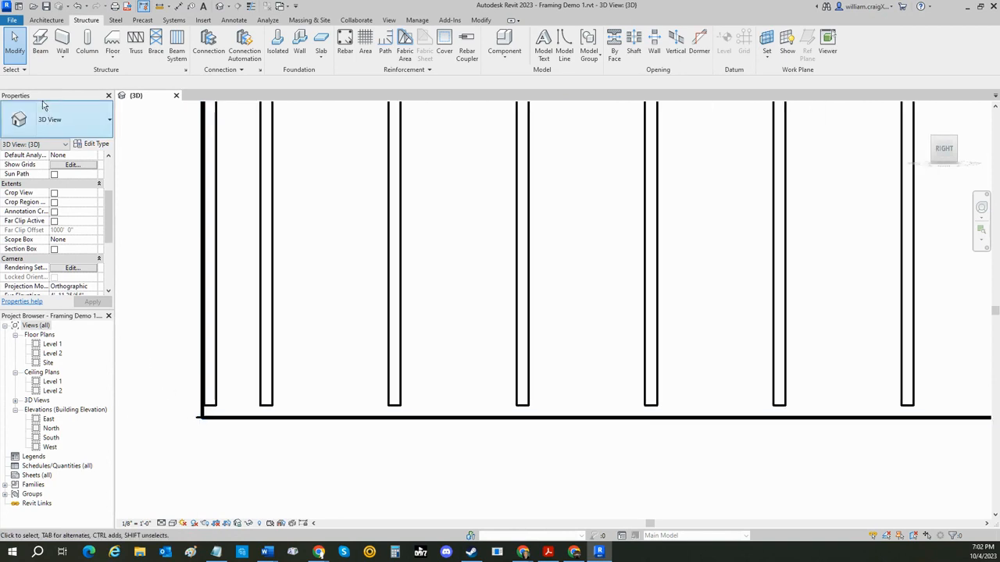
left_click(39, 53)
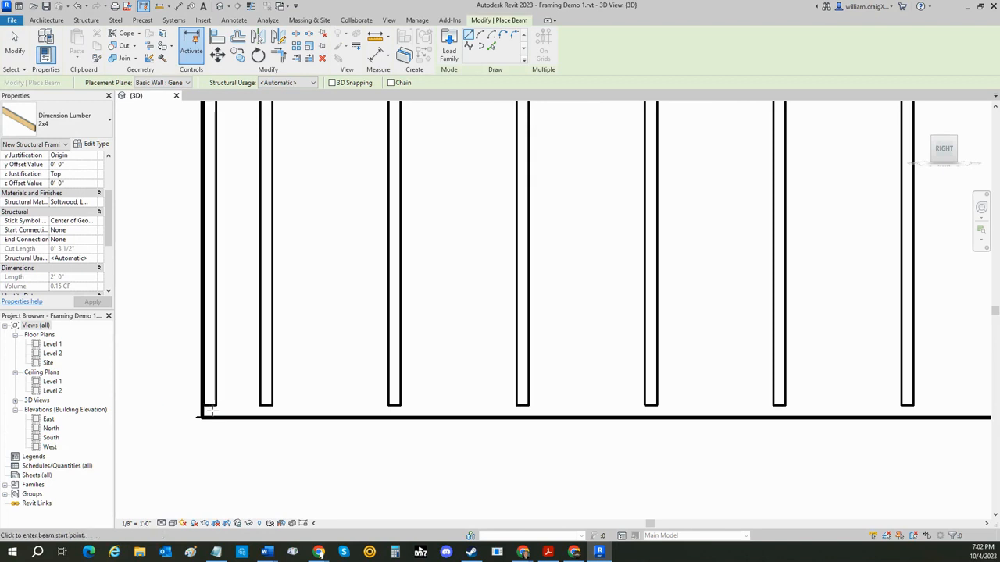
left_click(72, 129)
left_click(72, 129)
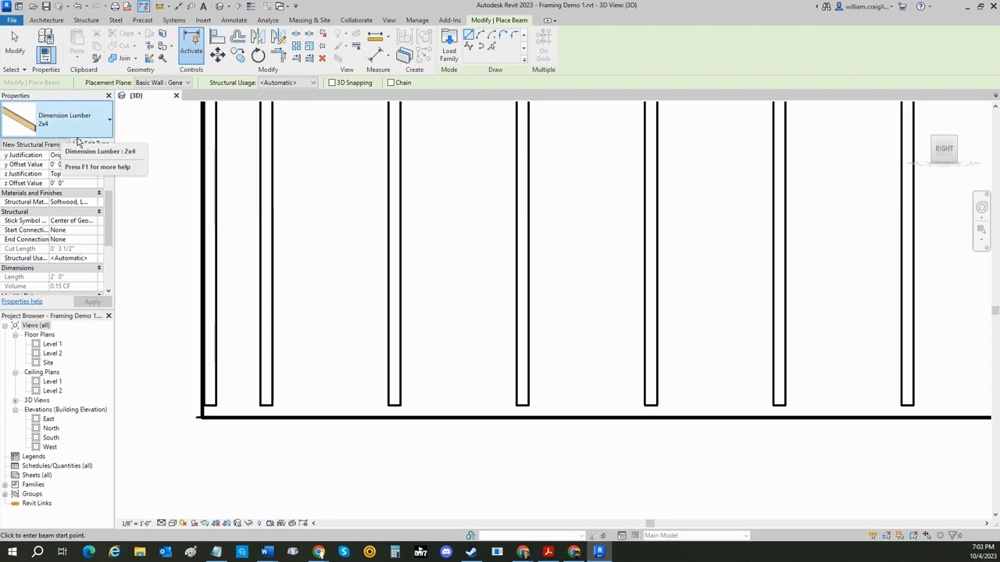
left_click(87, 144)
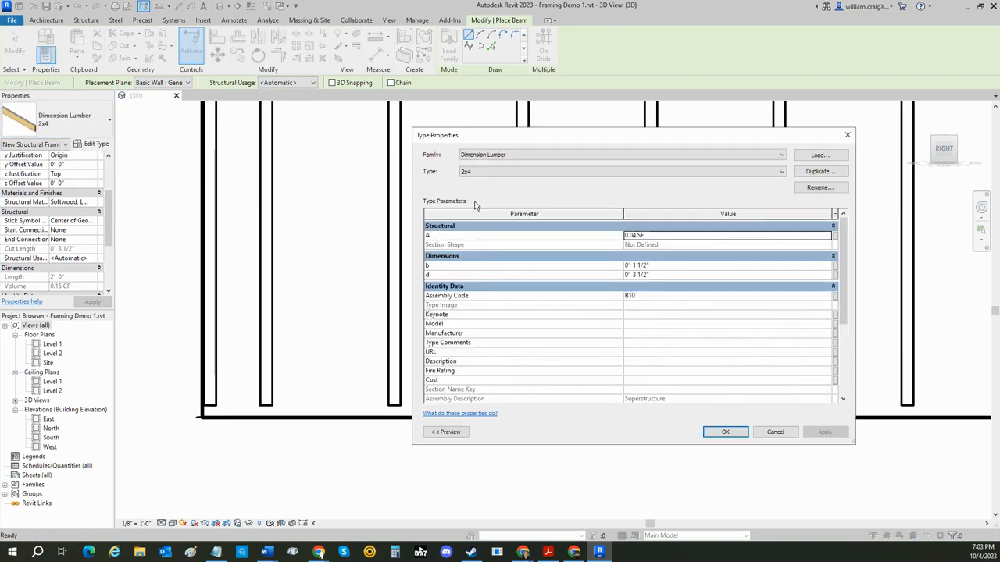
left_click(816, 172)
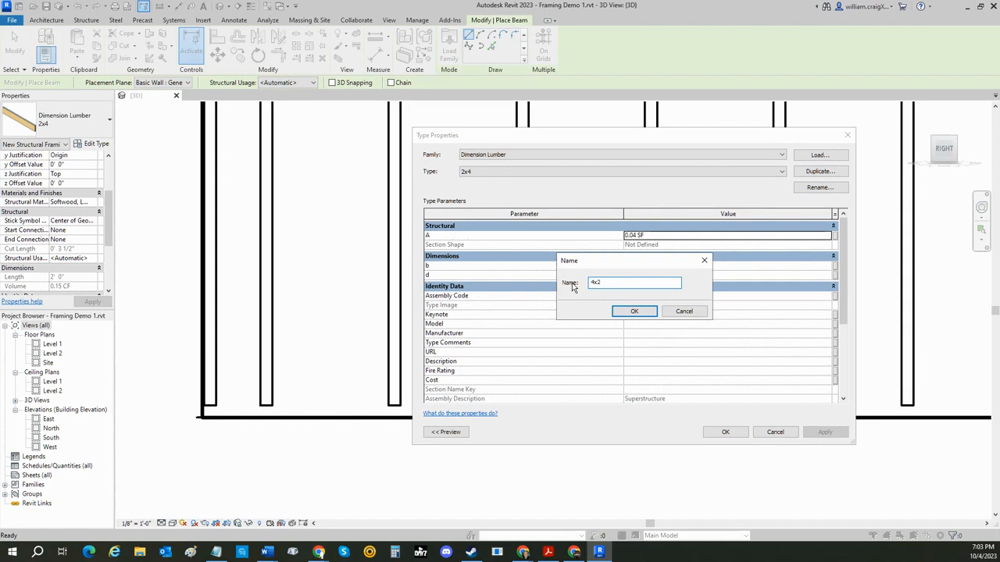
key("Return")
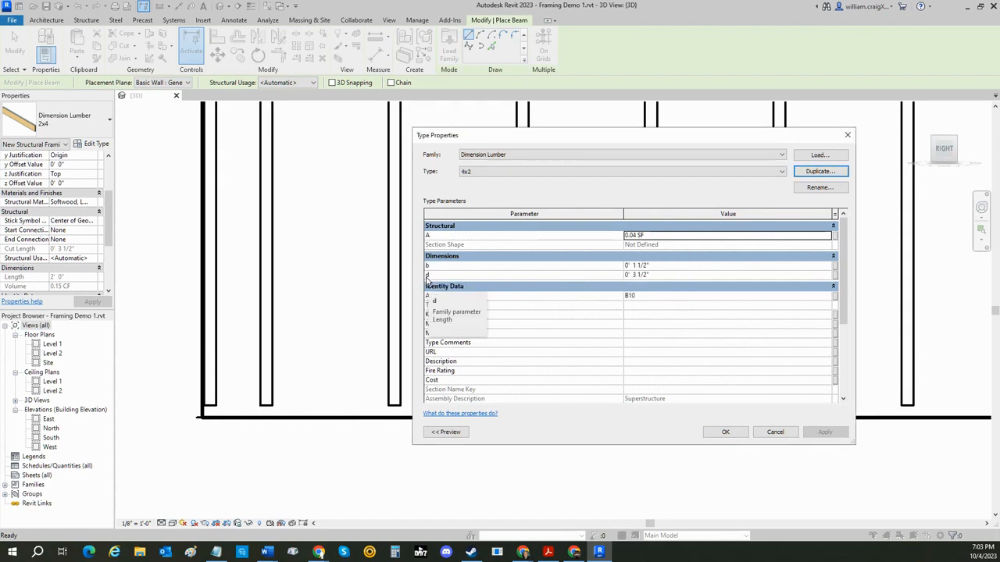
Set the 4x2 lumber type's b dimension to 3 1/2" and its d dimension to 1 1/2".
left_click(633, 265)
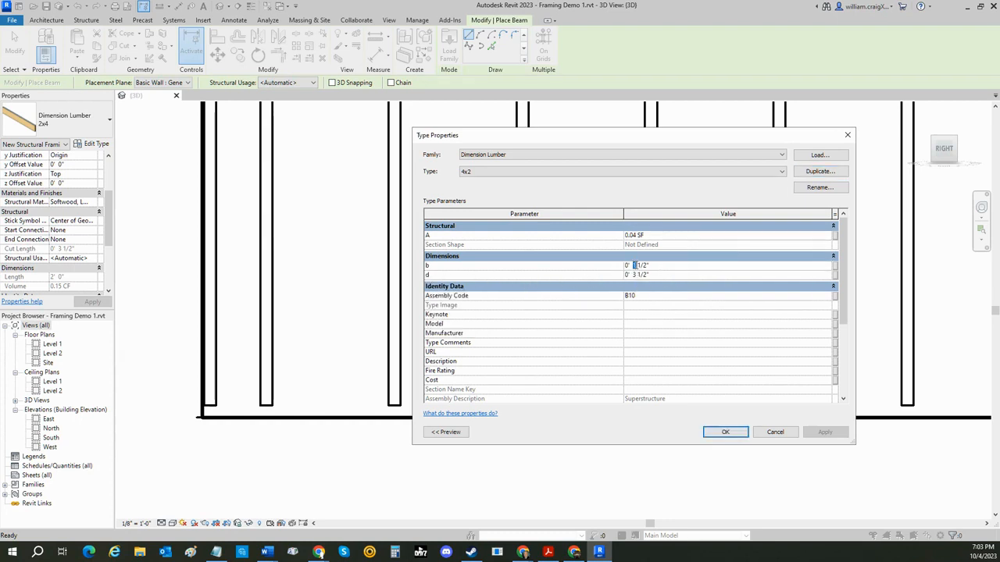
type("3")
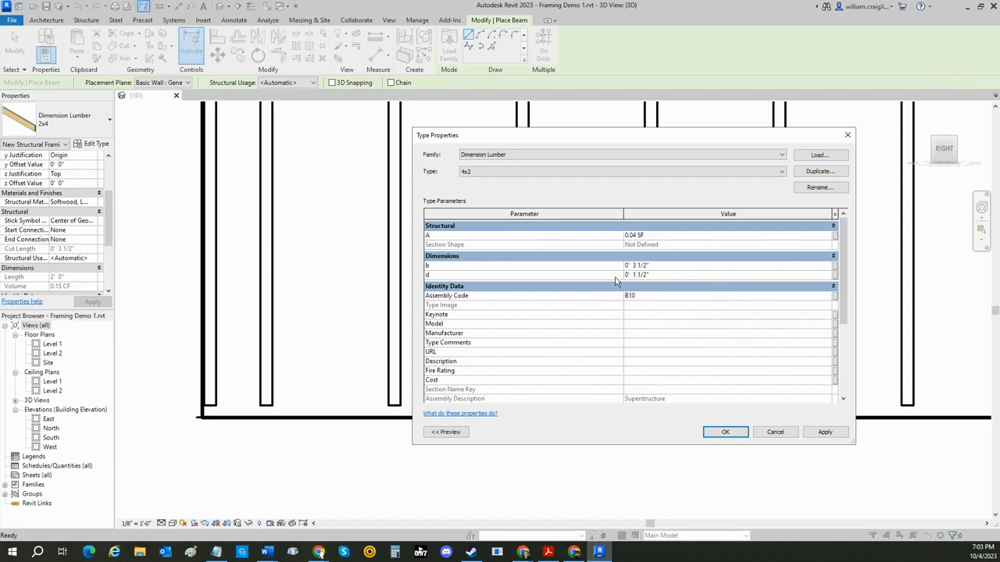
left_click(822, 435)
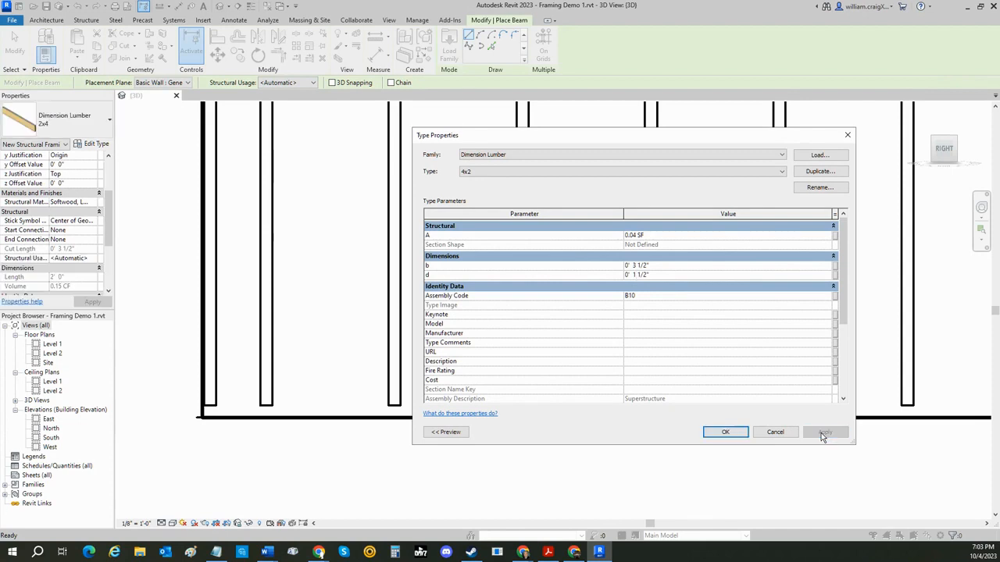
left_click(722, 434)
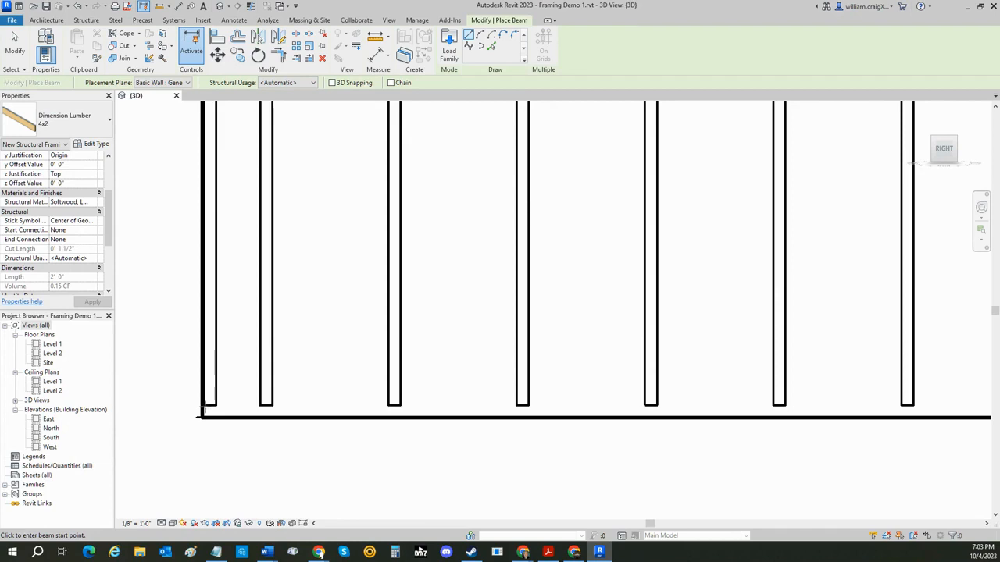
Draw a 16' 4x2 beam as the bottom plate, starting at the wall's end beneath the first stud.
scroll(201, 406, "up", 3)
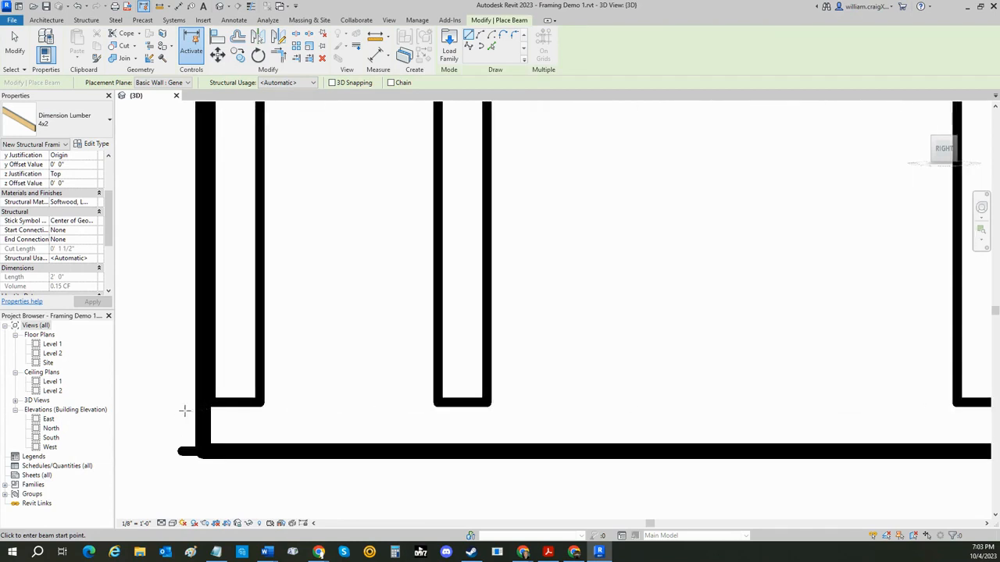
left_click(210, 406)
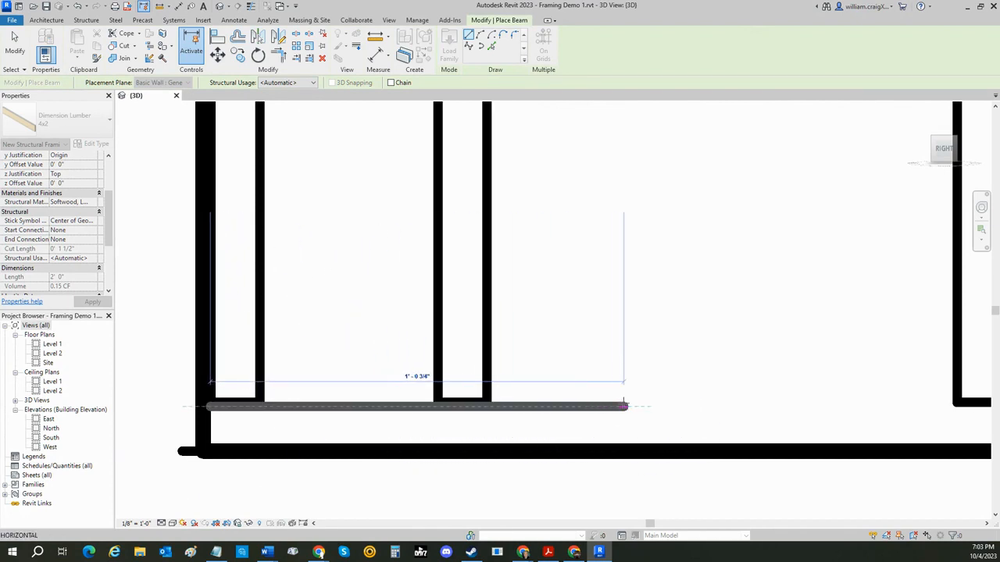
type("16")
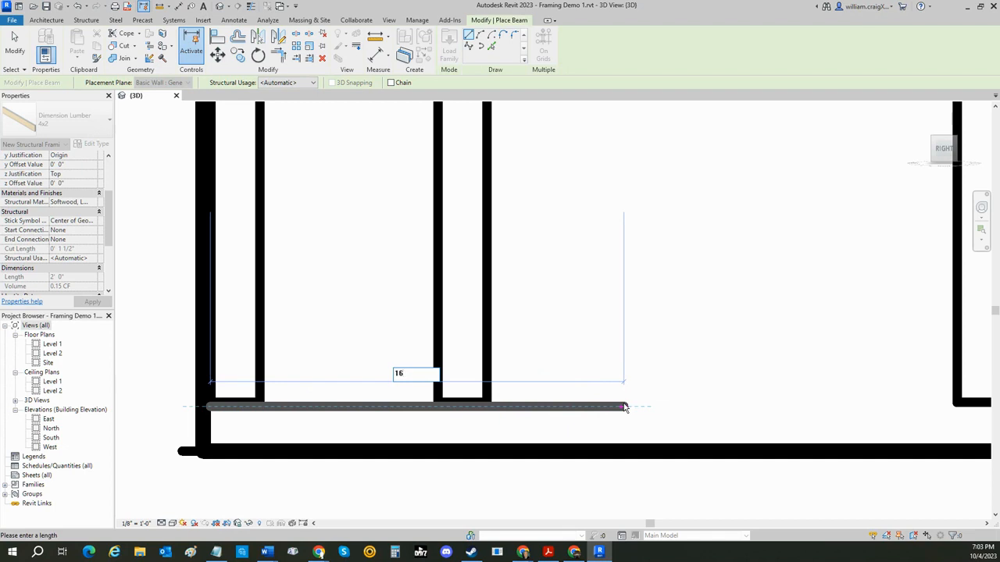
key("Return")
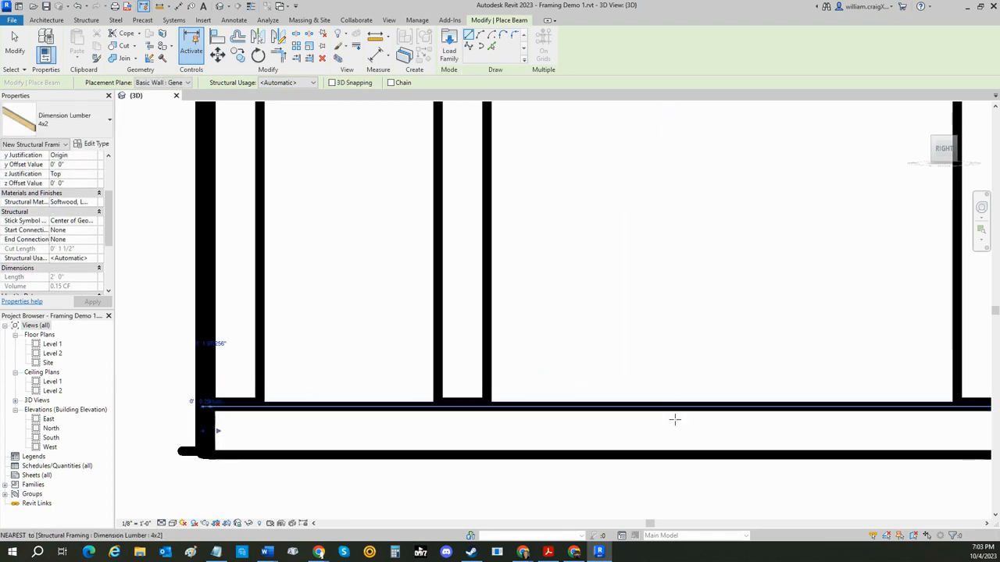
Set the first bottom plate's y Justification to Right so it lines up with the wall.
scroll(688, 437, "down", 2)
scroll(688, 442, "down", 7)
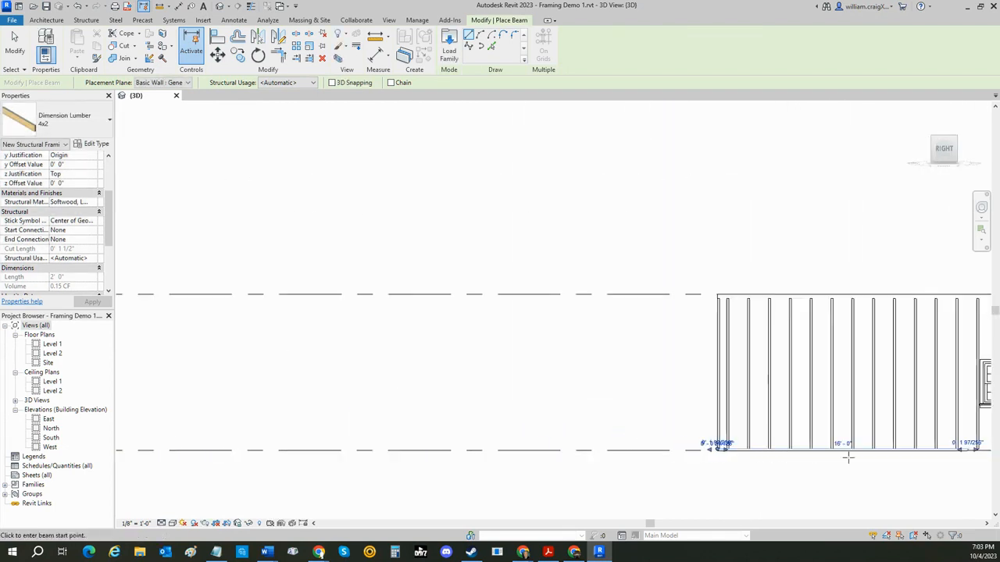
middle_click_drag(849, 453, 669, 449)
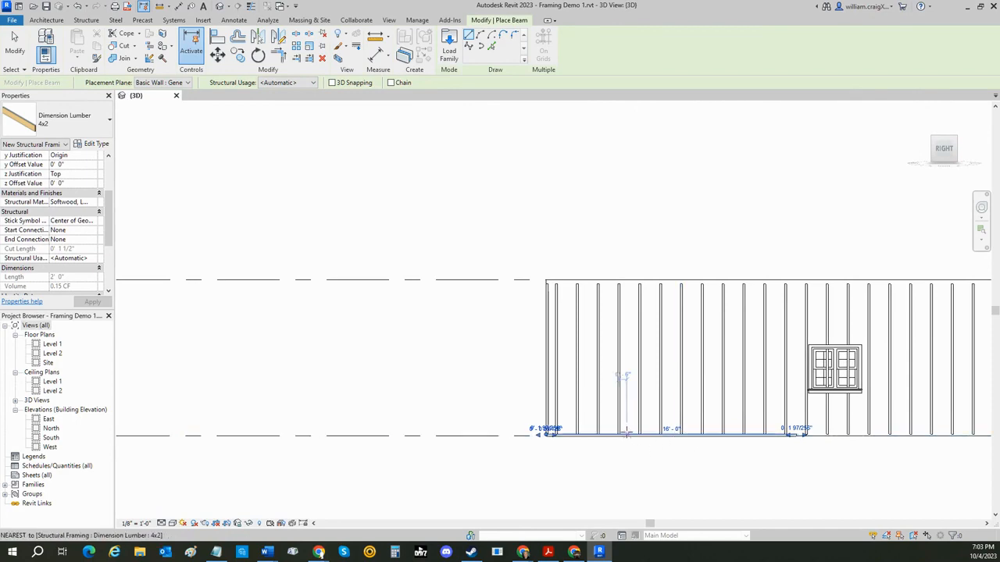
scroll(668, 433, "up", 2)
scroll(785, 464, "down", 2)
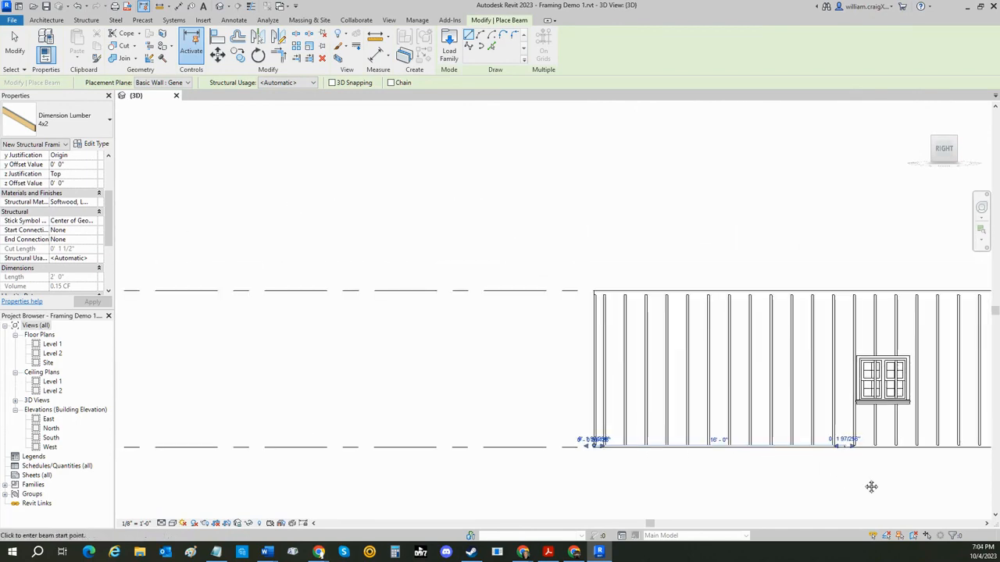
middle_click_drag(871, 487, 604, 176)
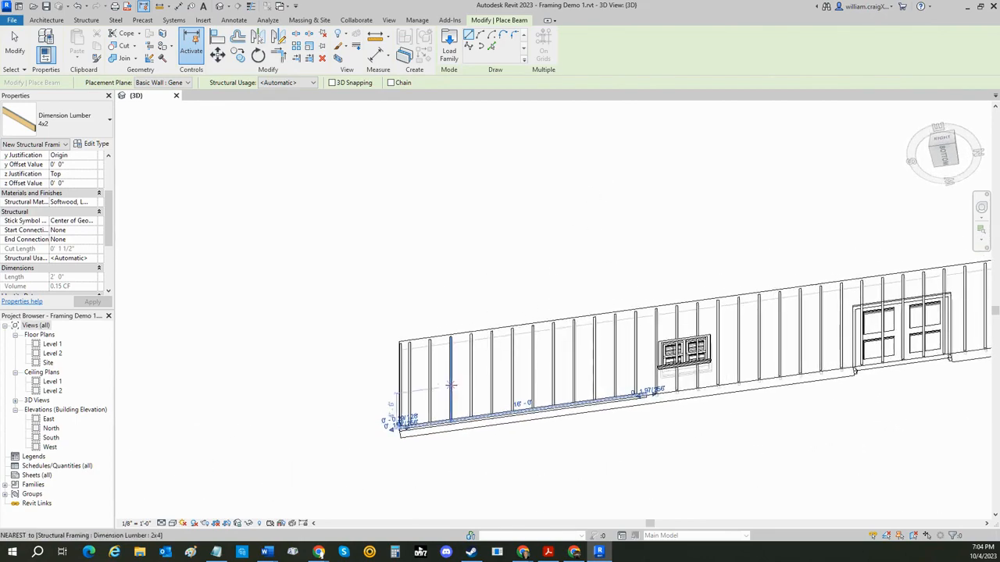
scroll(450, 385, "up", 3)
middle_click_drag(553, 414, 584, 469, "shift")
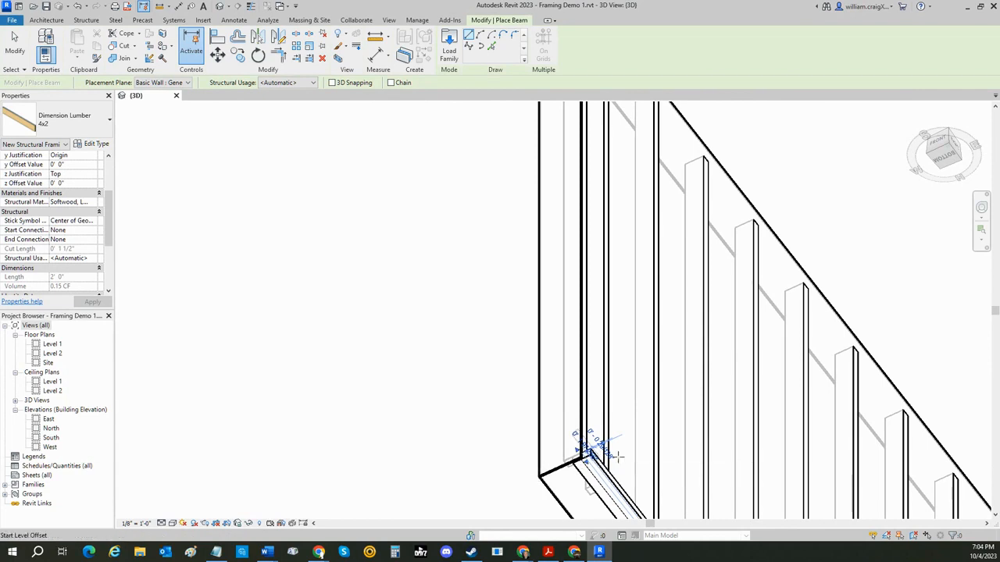
middle_click_drag(621, 463, 479, 288)
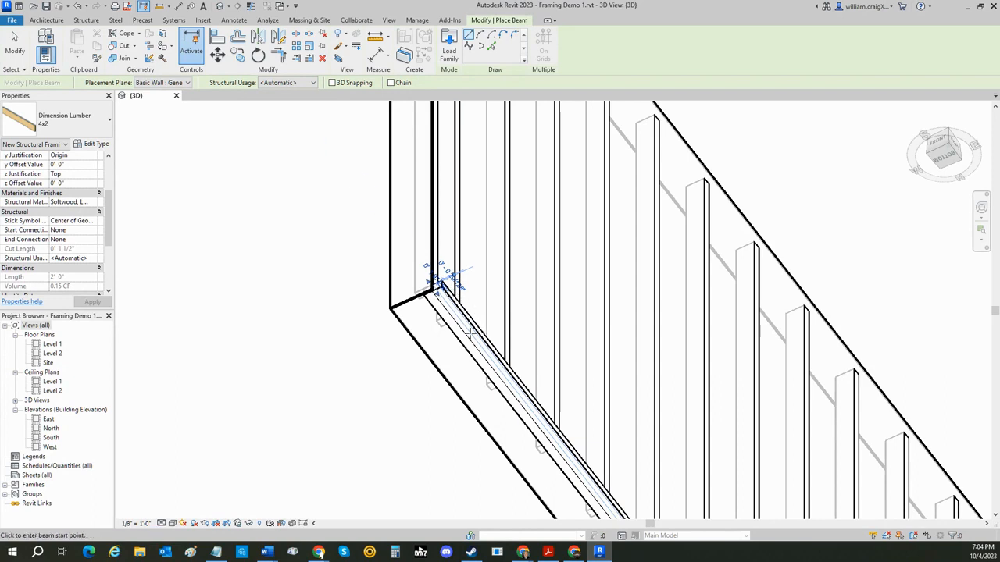
key("Escape")
key("Escape")
left_click(474, 329)
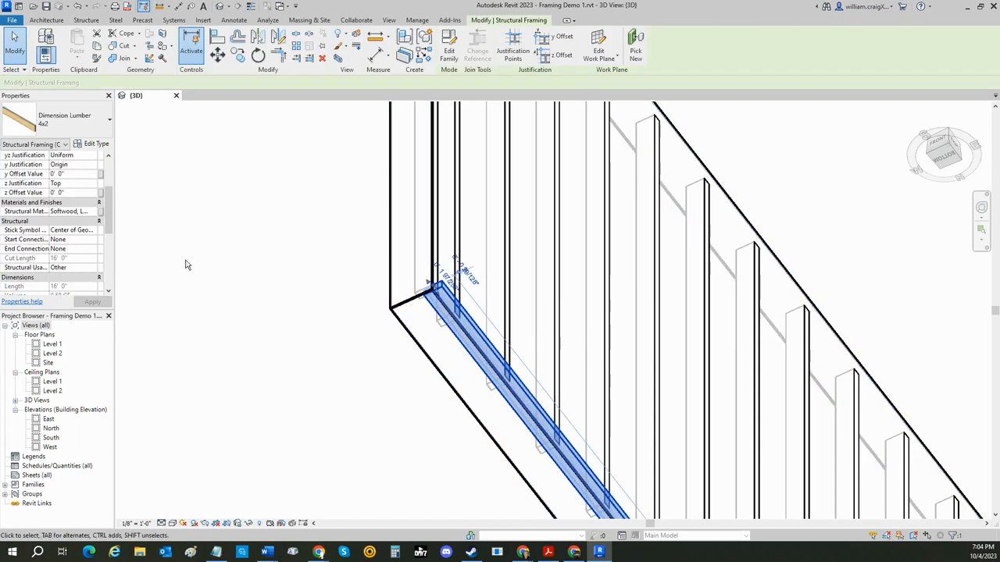
scroll(68, 202, "up", 2)
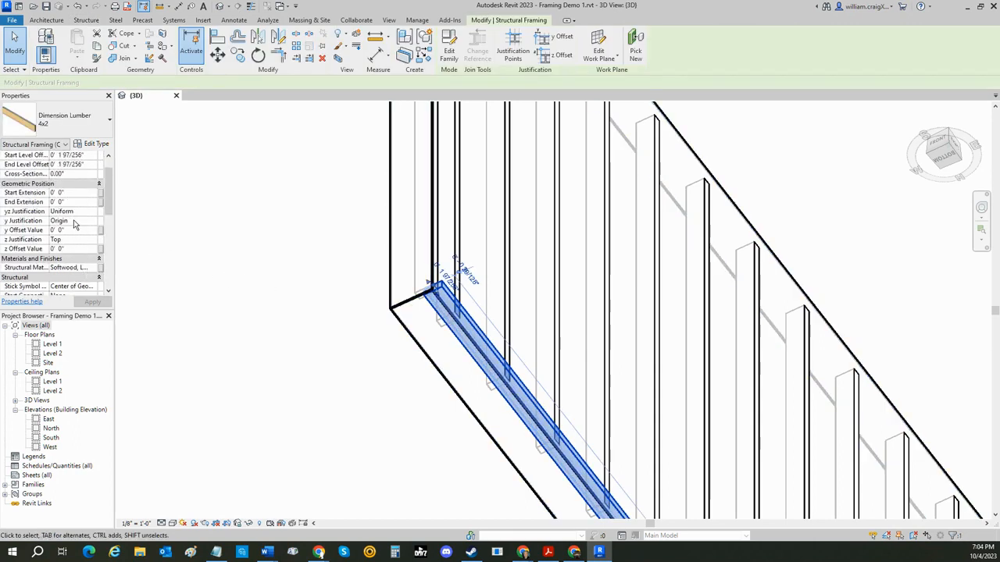
left_click(75, 221)
left_click(92, 223)
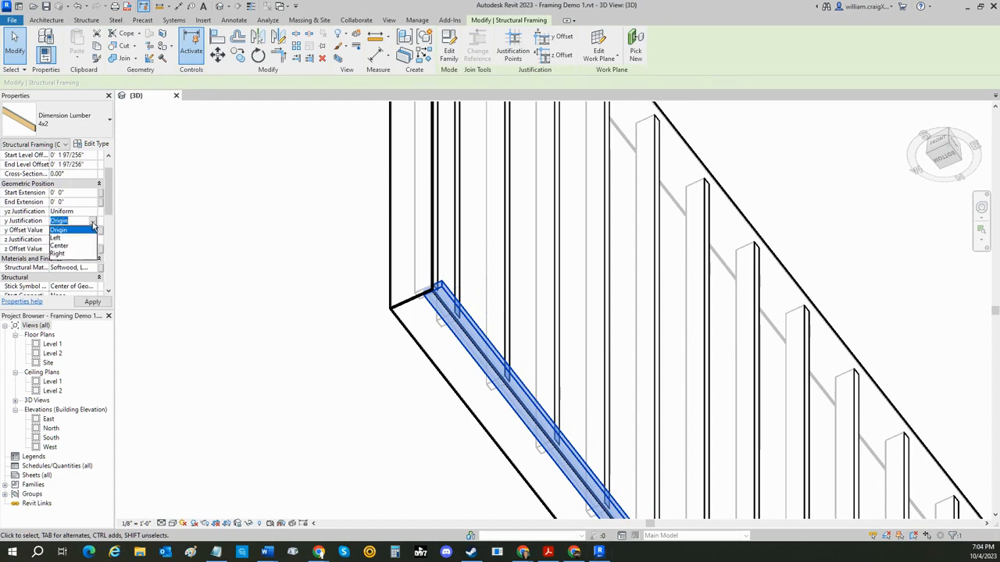
left_click(65, 254)
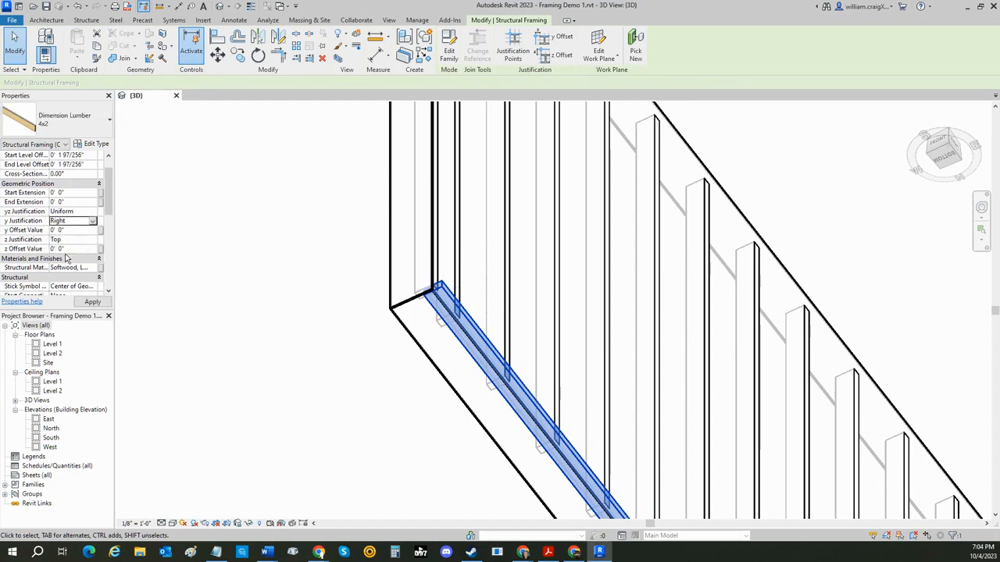
left_click(91, 303)
left_click(319, 375)
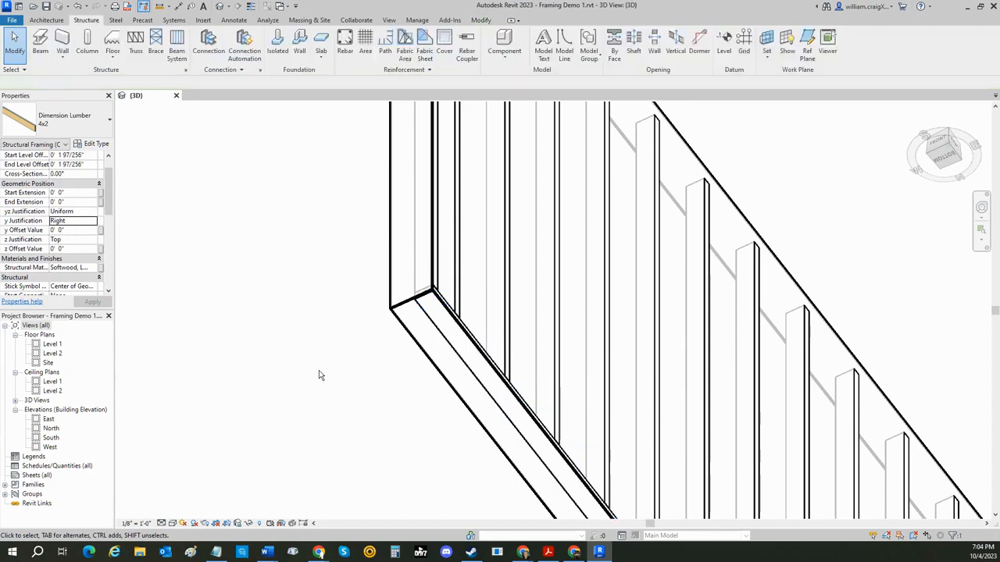
Start another 4x2 beam and set its y Justification to Right.
middle_click_drag(337, 381, 216, 286)
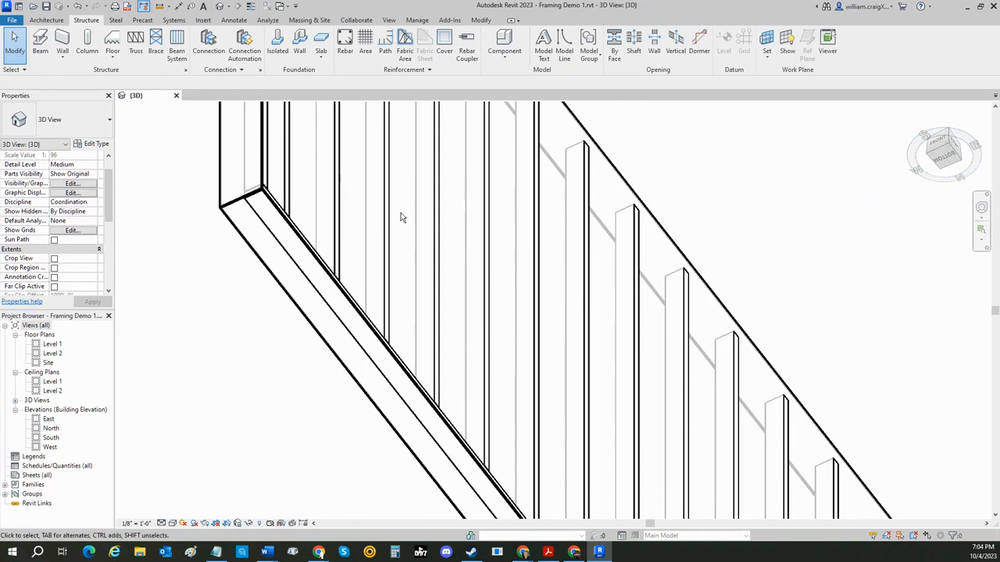
left_click(41, 43)
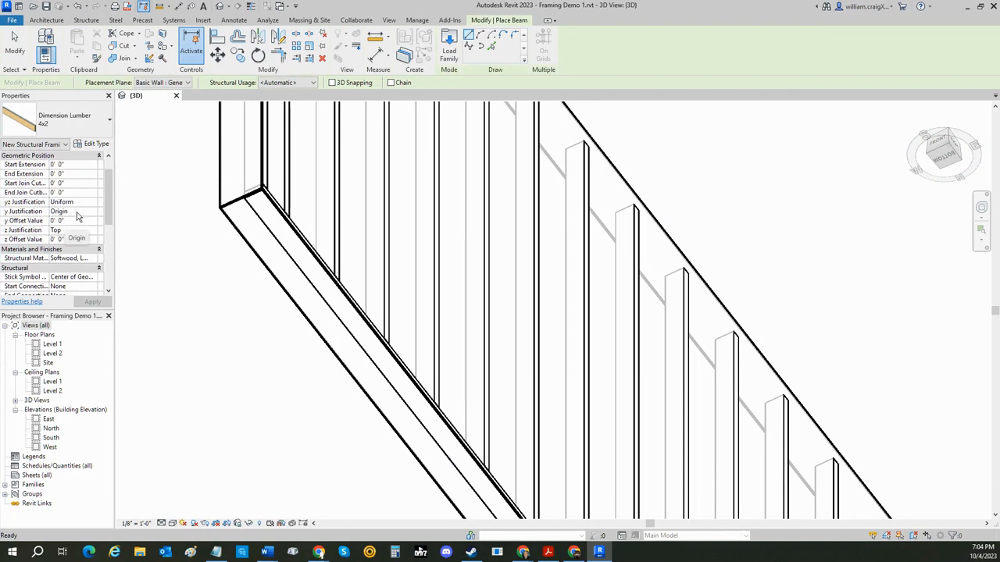
left_click(77, 211)
left_click(92, 212)
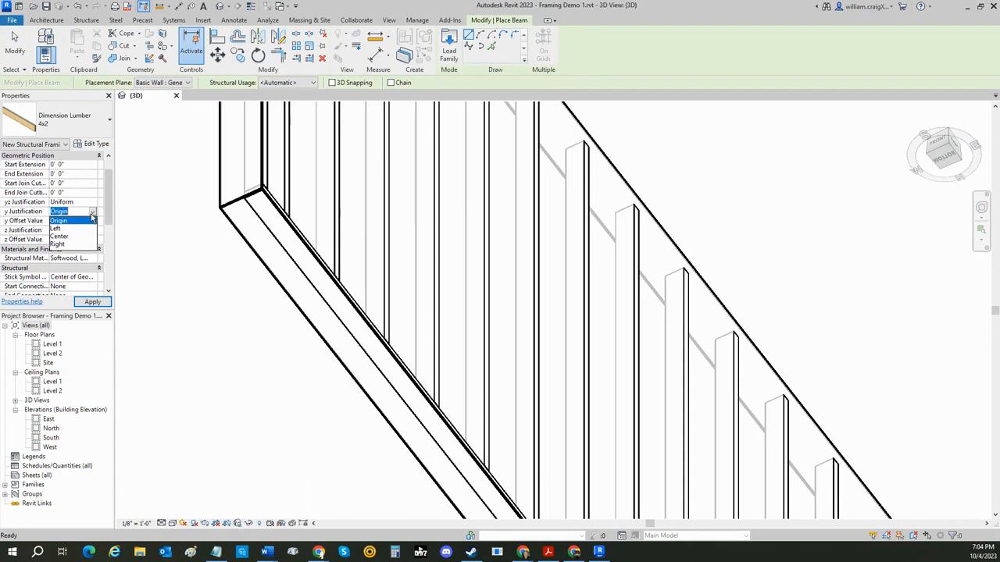
left_click(66, 244)
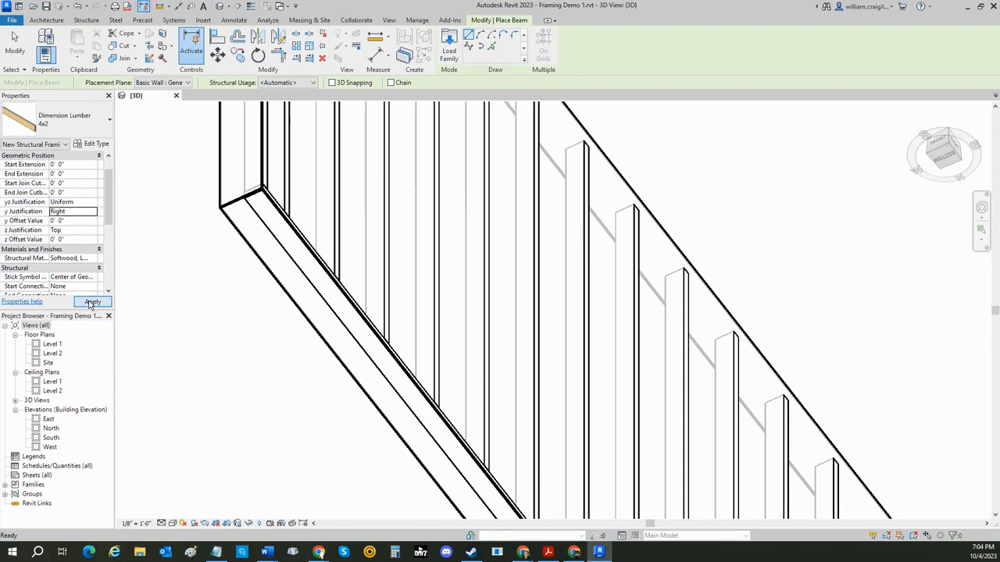
left_click(92, 303)
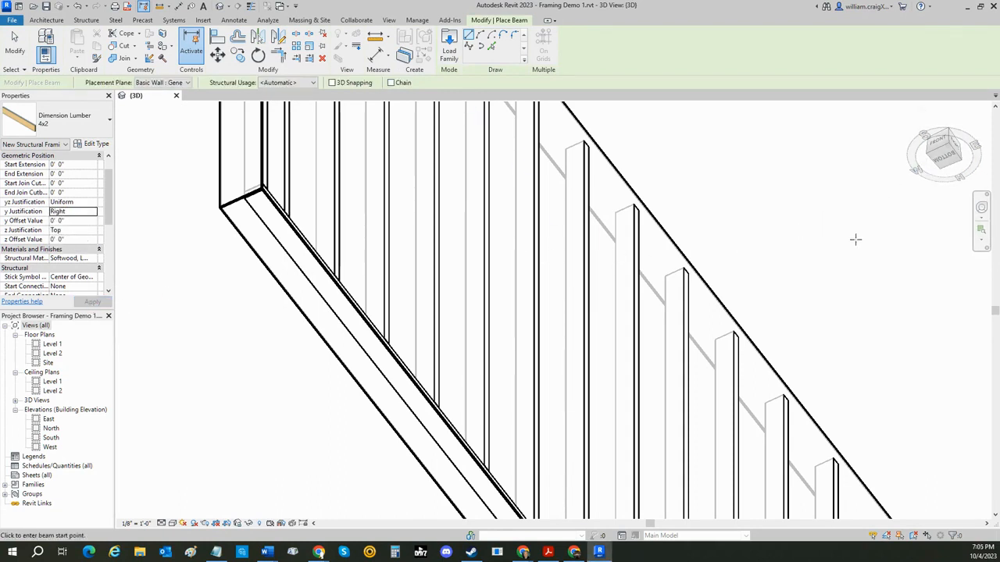
Draw a second 16' bottom plate along the wall's base, from the first plate's end toward the double door.
scroll(834, 252, "down", 5)
middle_click_drag(833, 264, 577, 381)
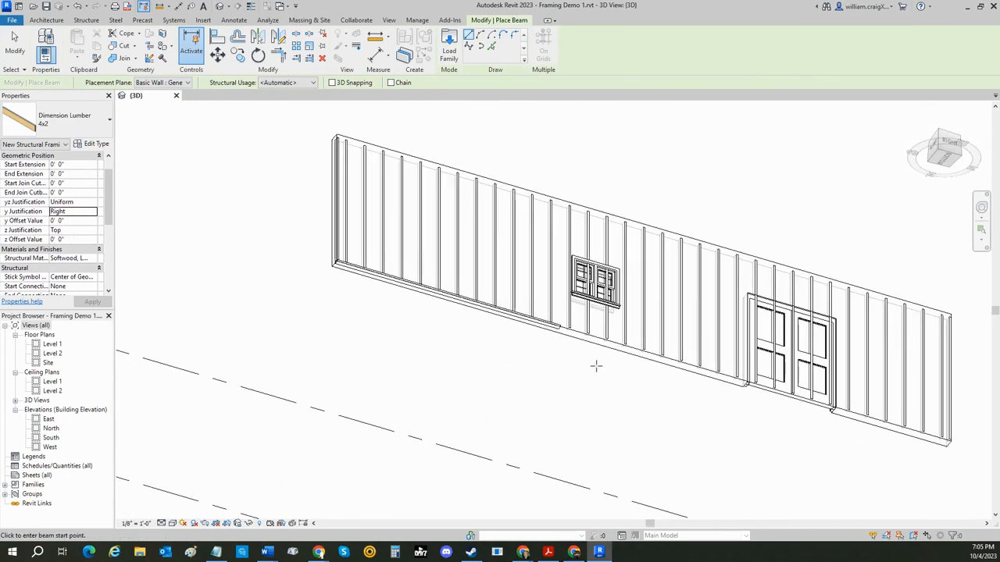
scroll(596, 365, "up", 3)
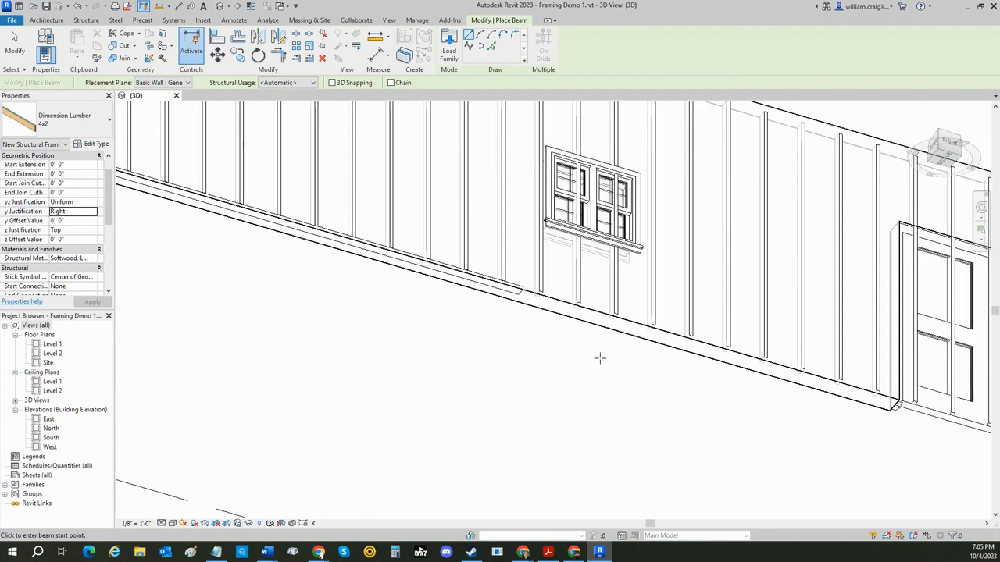
left_click(522, 290)
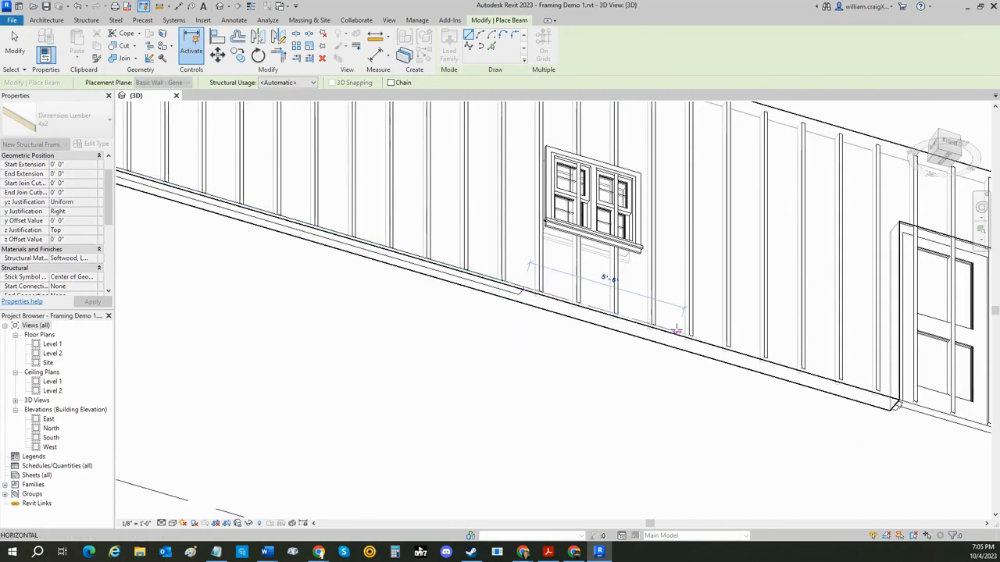
type("16")
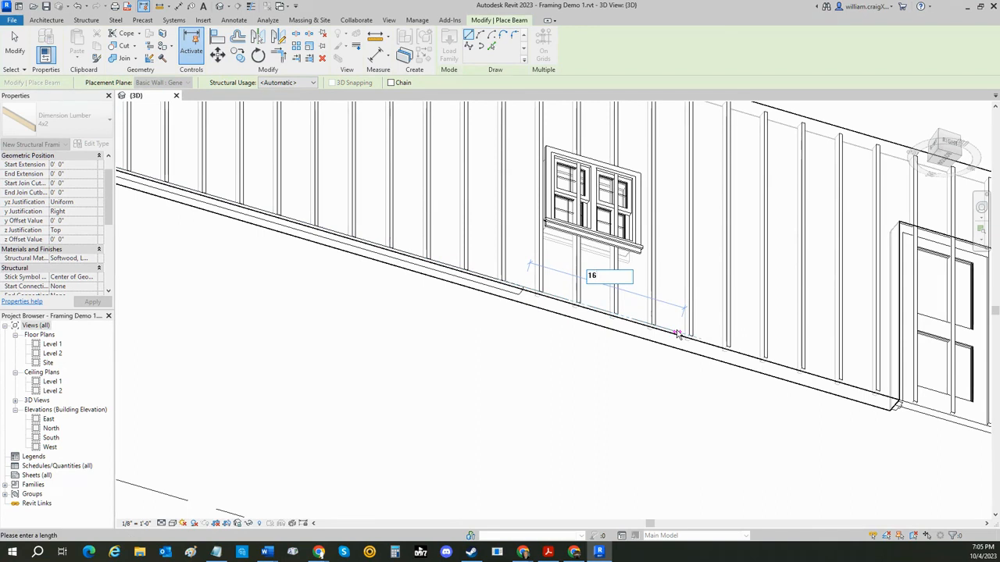
type("'")
key("Return")
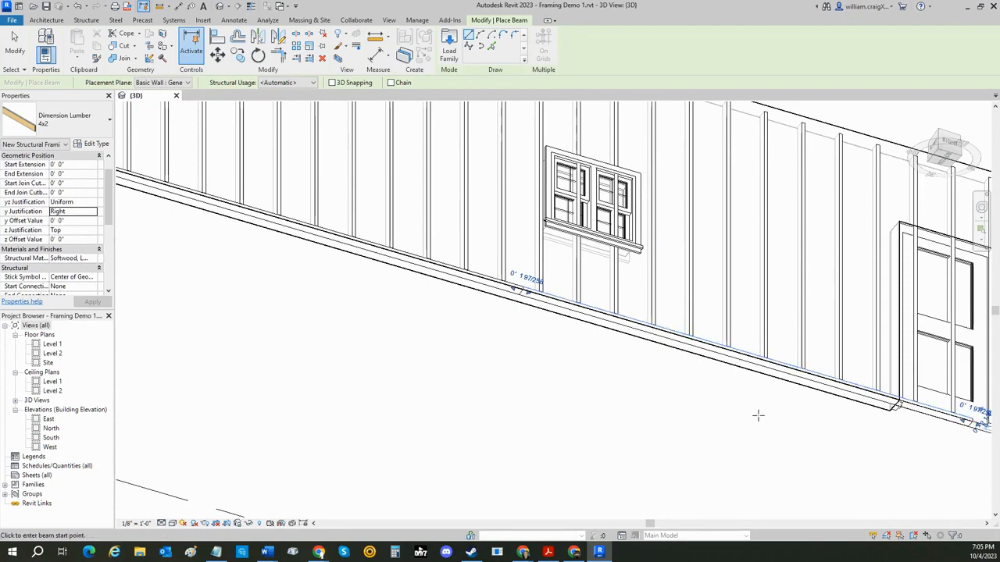
Split the second bottom plate at the near edge of the double door opening.
middle_click_drag(917, 460, 470, 415, "shift")
middle_click_drag(543, 339, 508, 524)
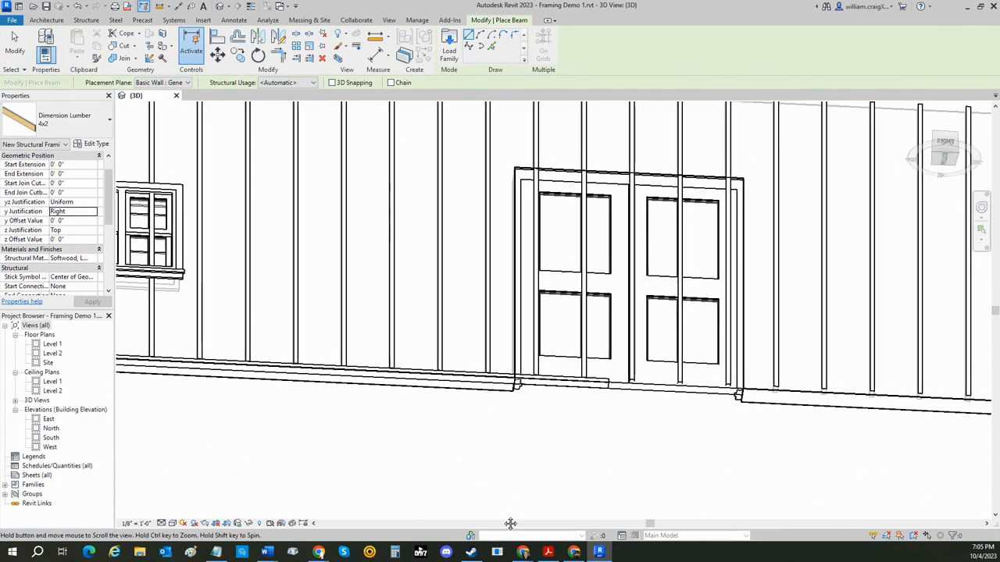
scroll(515, 426, "up", 3)
scroll(526, 421, "up", 1)
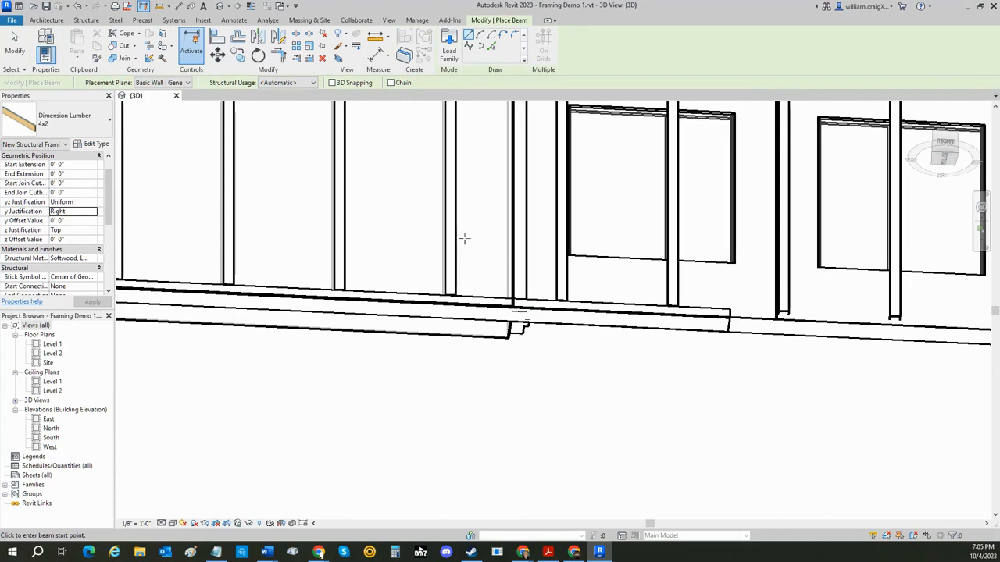
key("Escape")
key("Escape")
left_click(551, 307)
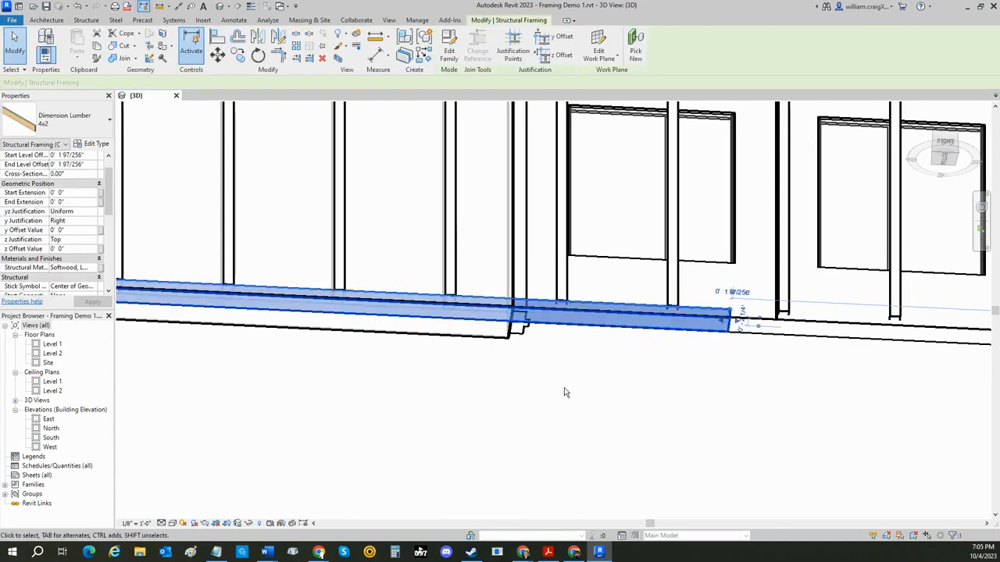
left_click(297, 37)
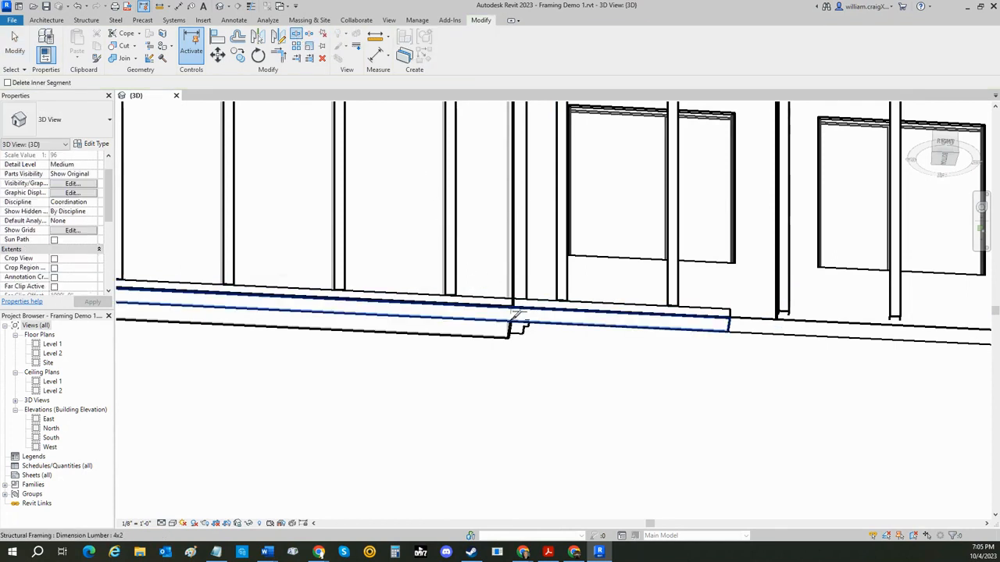
left_click(515, 313)
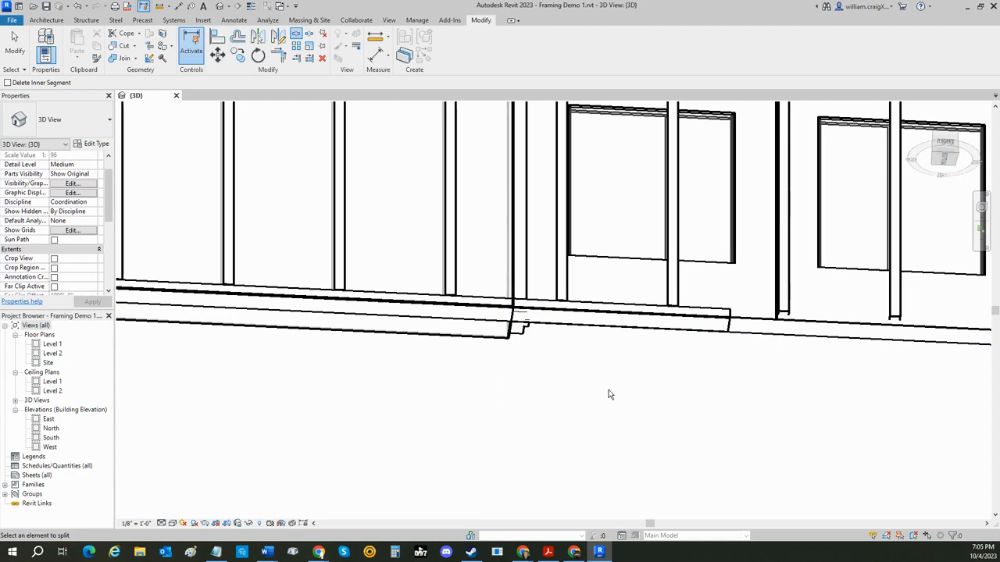
key("Escape")
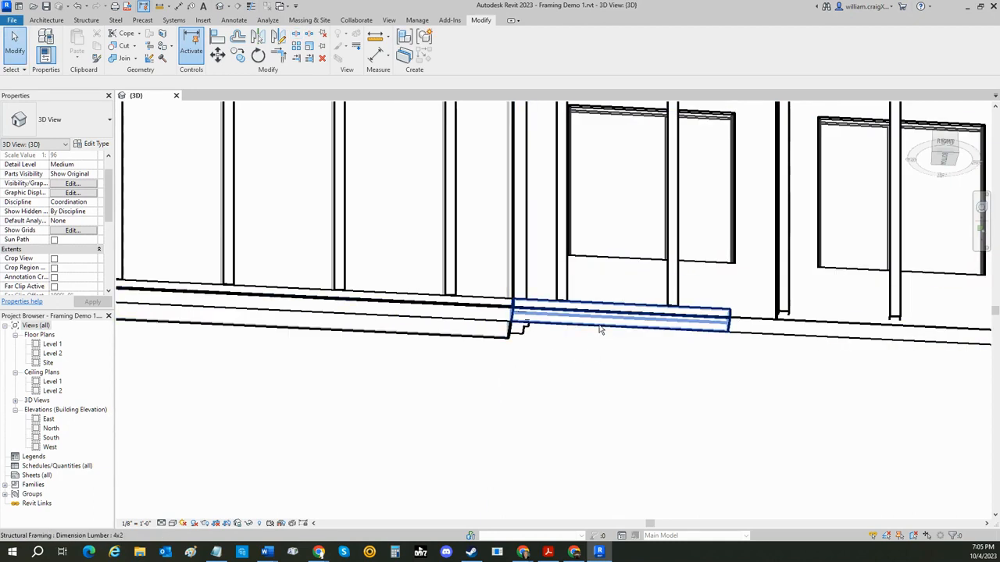
Delete the split-off piece of the second bottom plate that crosses the double door opening.
left_click(600, 330)
left_click(755, 375)
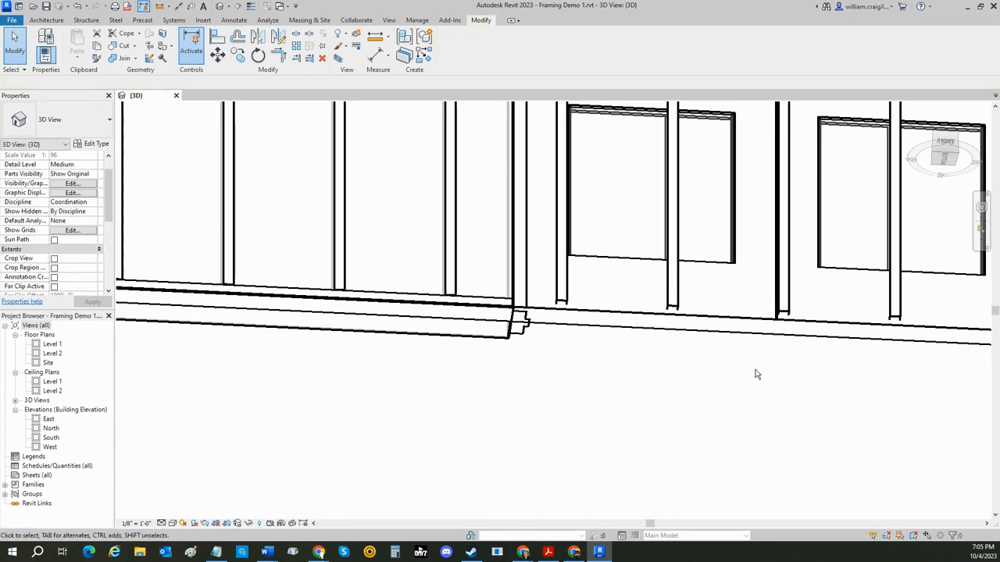
scroll(637, 391, "down", 6)
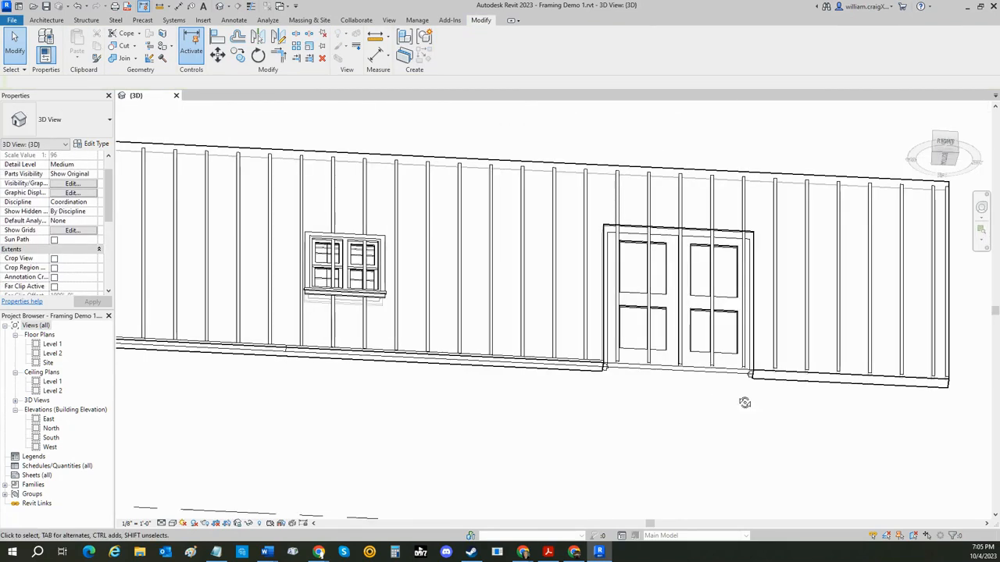
Start a 4x2 beam for the wall section beyond the double door and set its y Justification to Left.
middle_click_drag(745, 402, 672, 449, "shift")
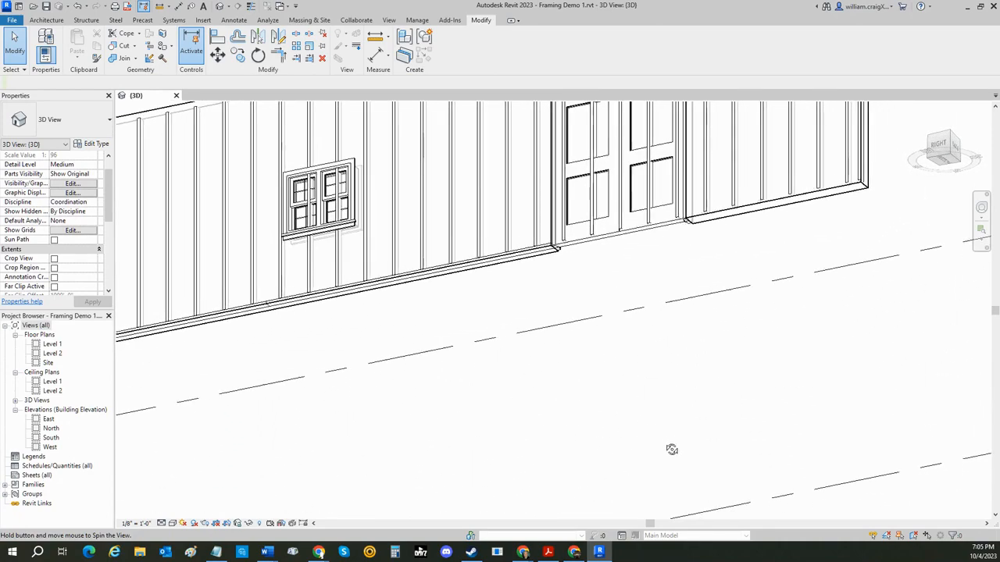
scroll(645, 482, "down", 3)
scroll(640, 409, "up", 6)
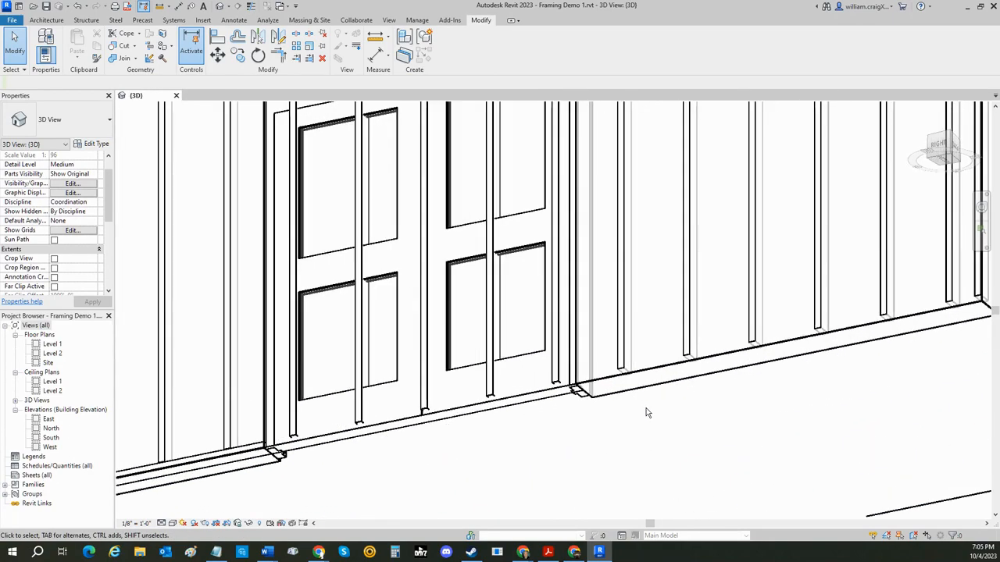
middle_click_drag(646, 418, 507, 408)
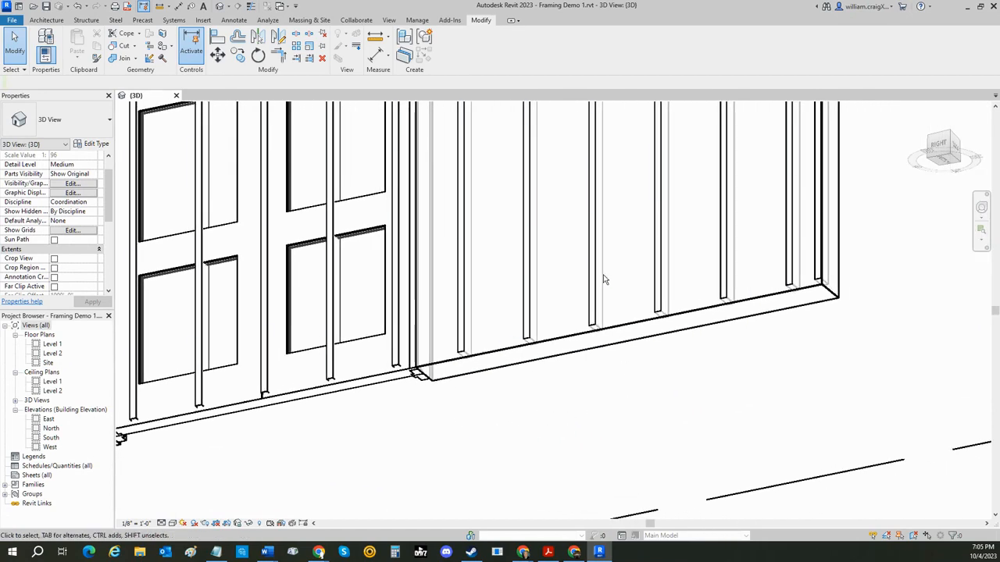
middle_click_drag(595, 283, 507, 177, "shift")
scroll(726, 368, "up", 2)
scroll(744, 380, "up", 2)
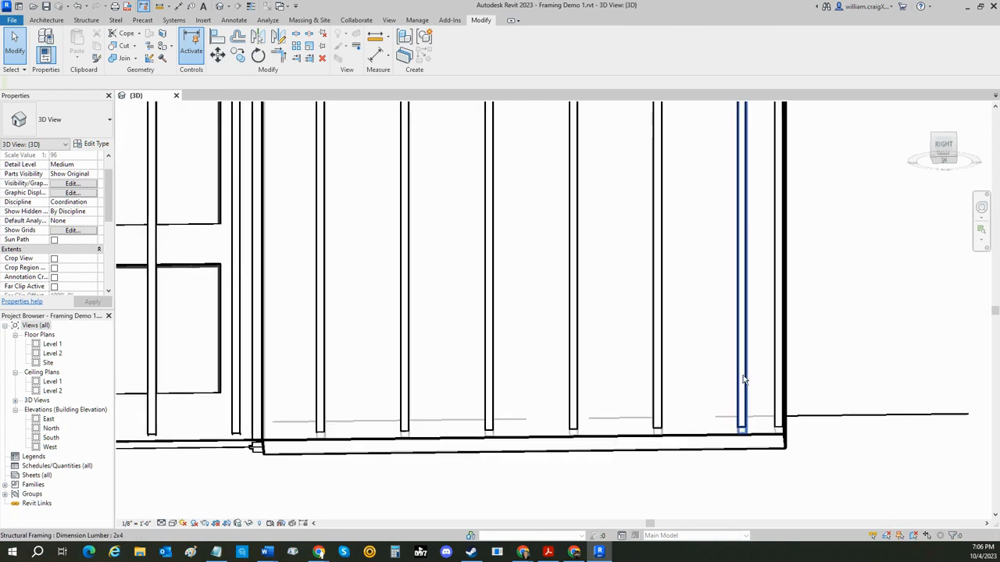
middle_click_drag(743, 381, 661, 346)
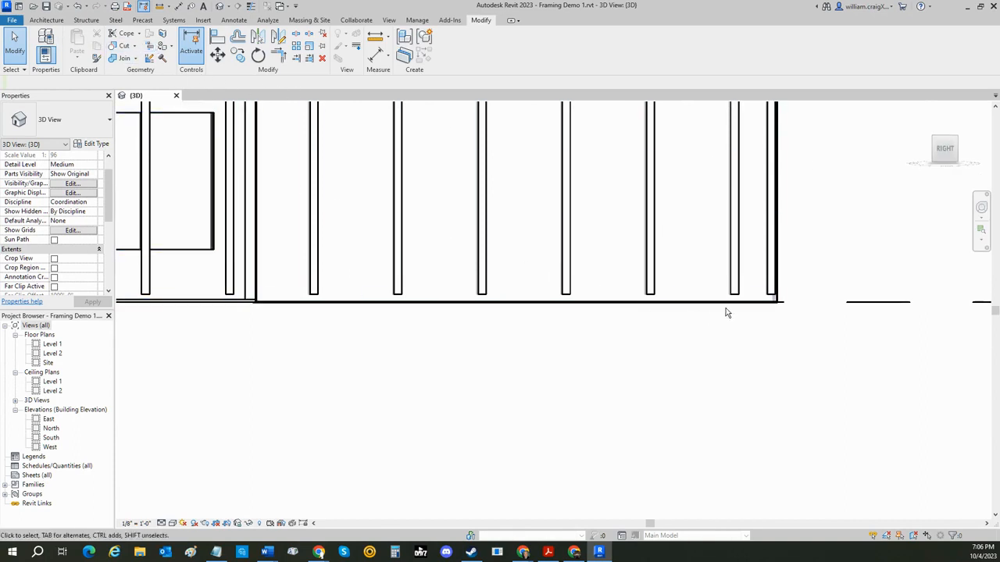
scroll(778, 305, "up", 2)
scroll(778, 304, "up", 2)
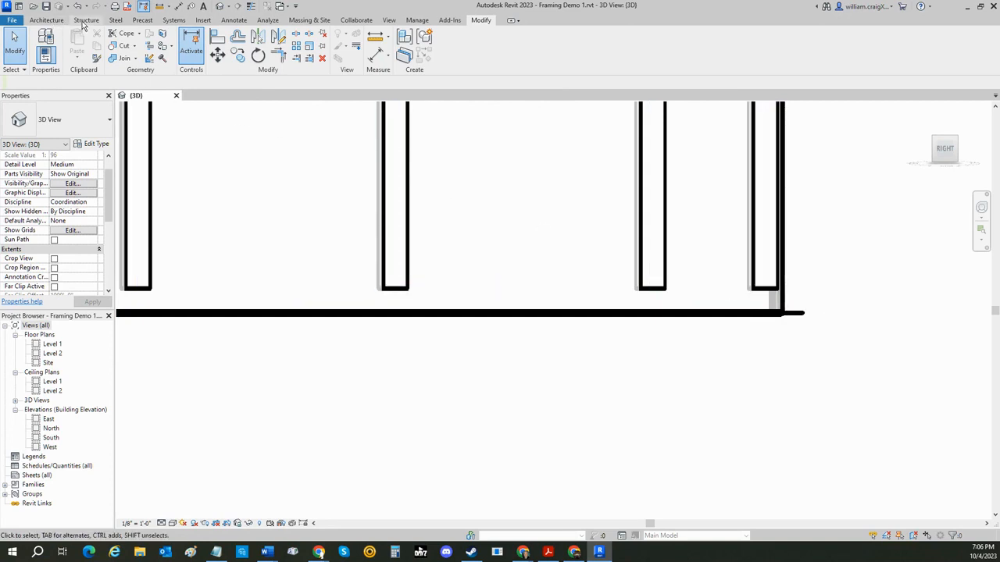
left_click(86, 21)
left_click(39, 41)
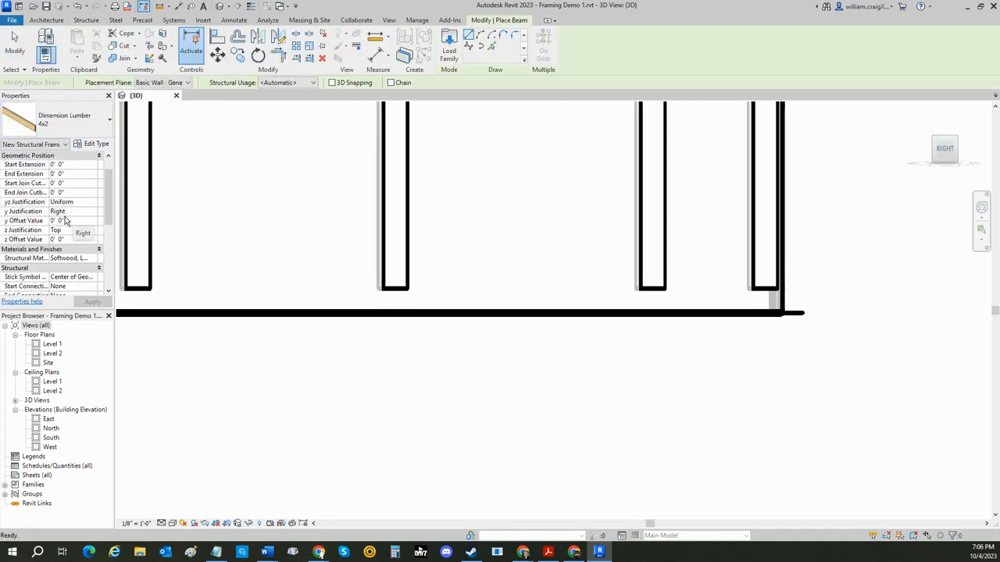
left_click(87, 213)
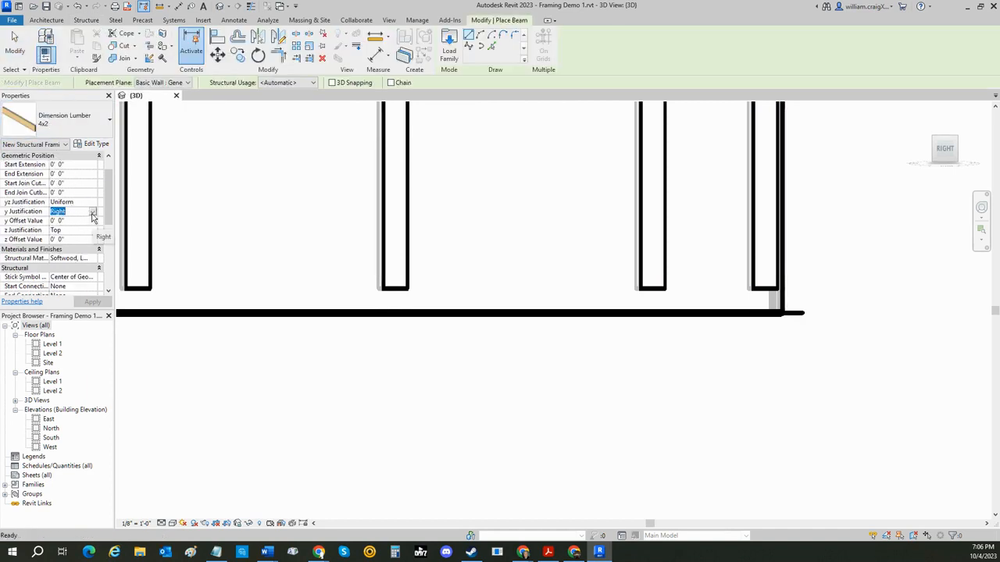
left_click(92, 213)
left_click(61, 228)
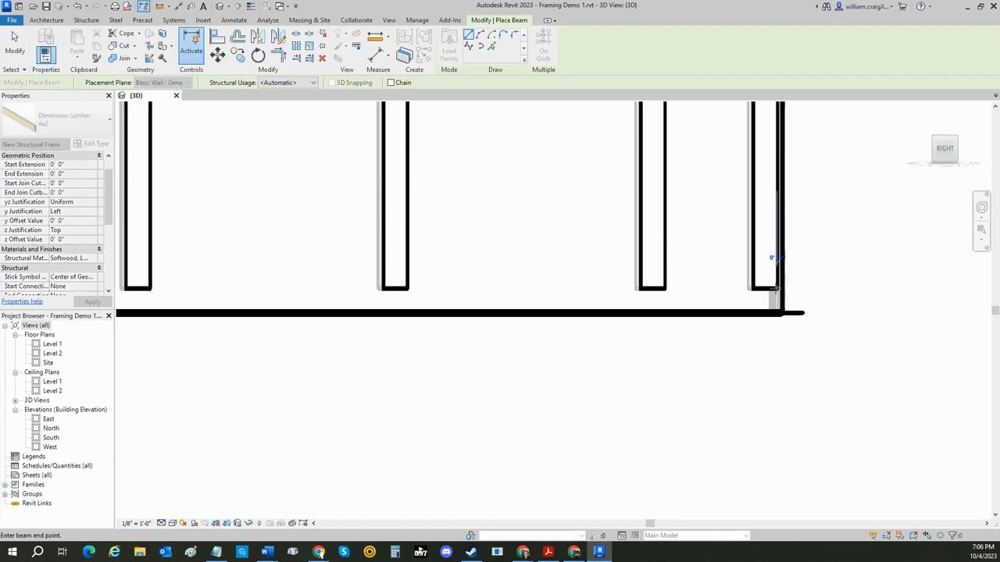
left_click(778, 288)
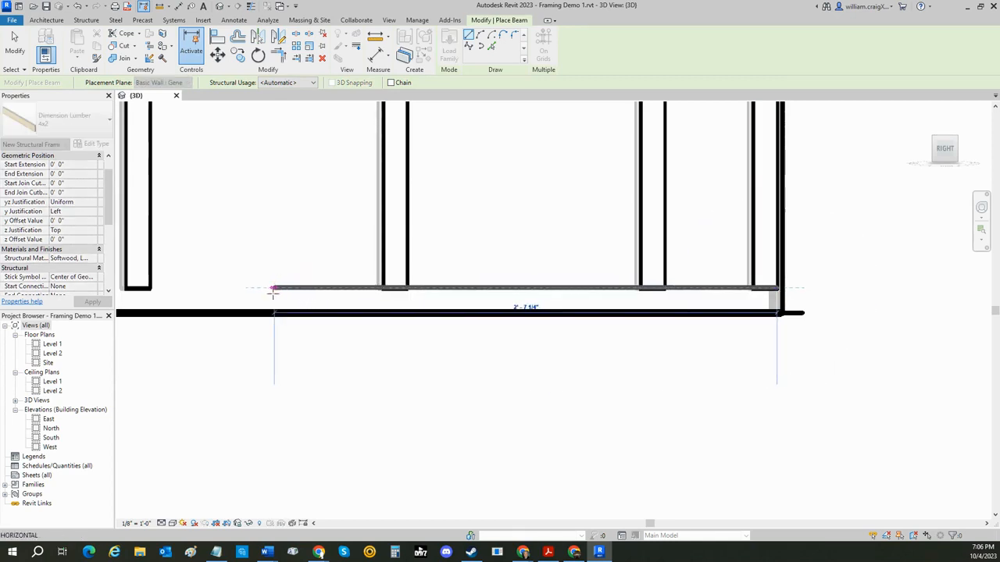
middle_click_drag(273, 290, 792, 279)
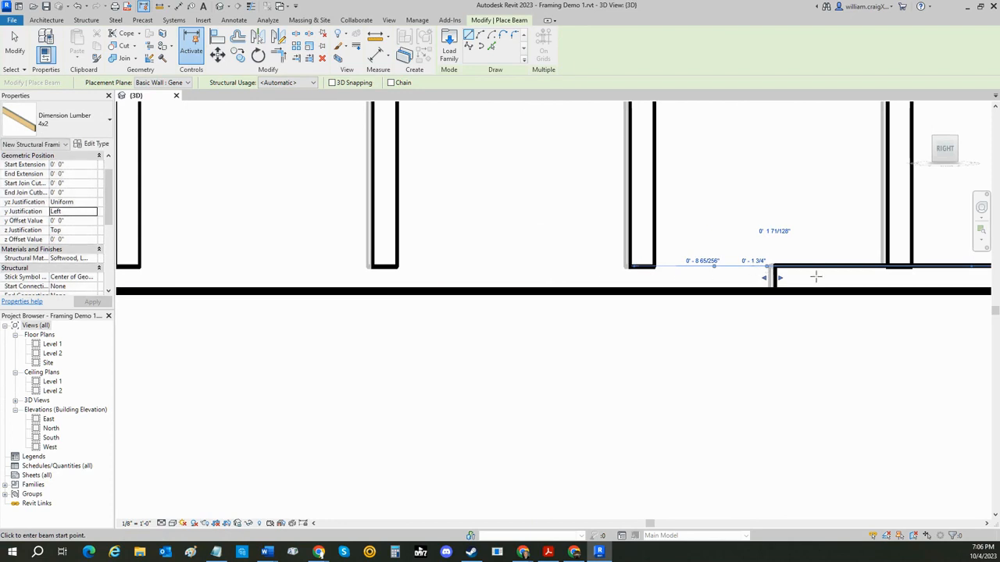
scroll(792, 281, "down", 3)
key("Escape")
key("Escape")
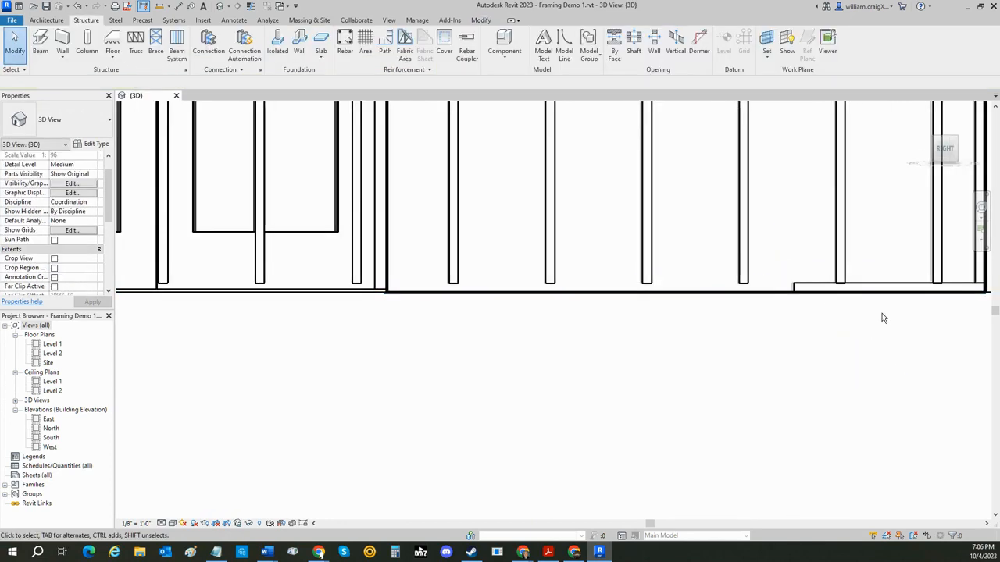
left_click(887, 288)
key("Delete")
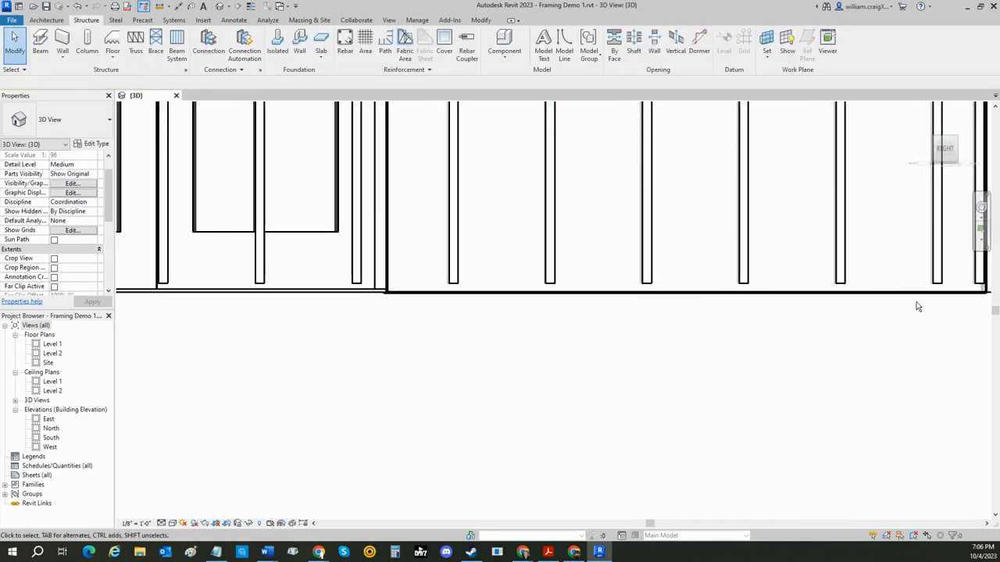
Draw a 4x2 bottom plate about 8' 2 3/4" long from the end stud at the wall's corner to the double door's near edge.
scroll(808, 325, "up", 5)
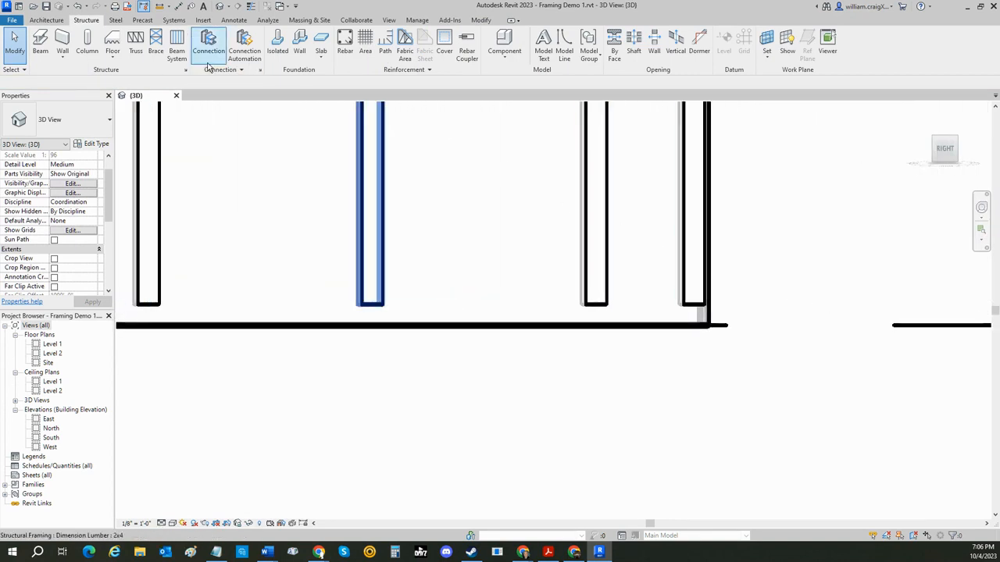
left_click(41, 46)
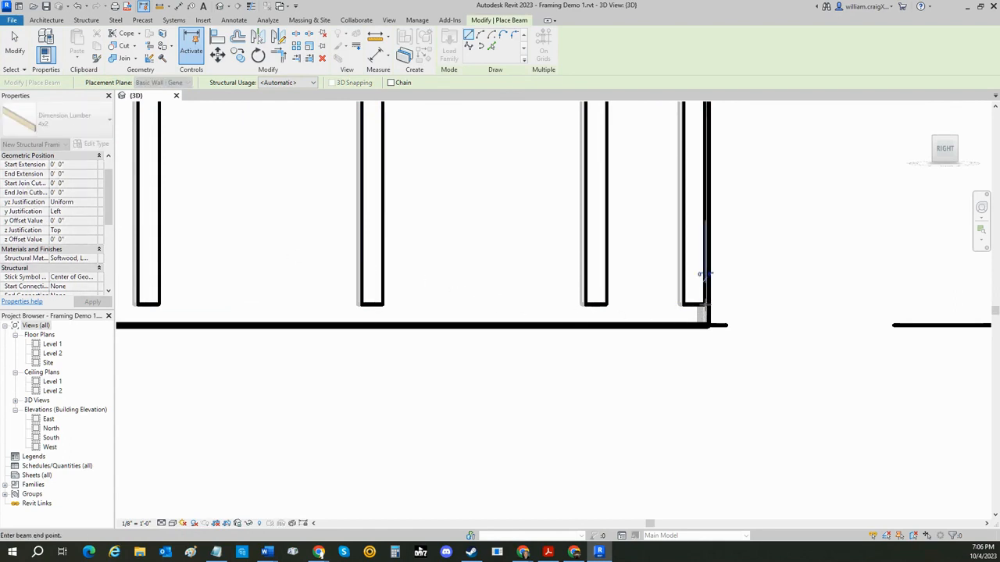
left_click(707, 313)
scroll(368, 294, "down", 5)
scroll(368, 288, "down", 1)
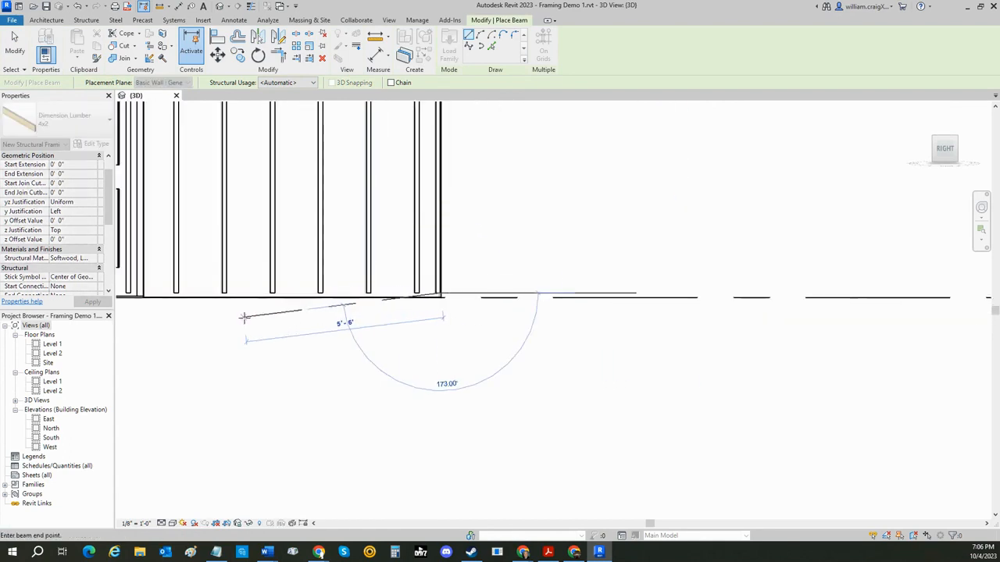
middle_click_drag(263, 326, 605, 359)
scroll(488, 323, "up", 5)
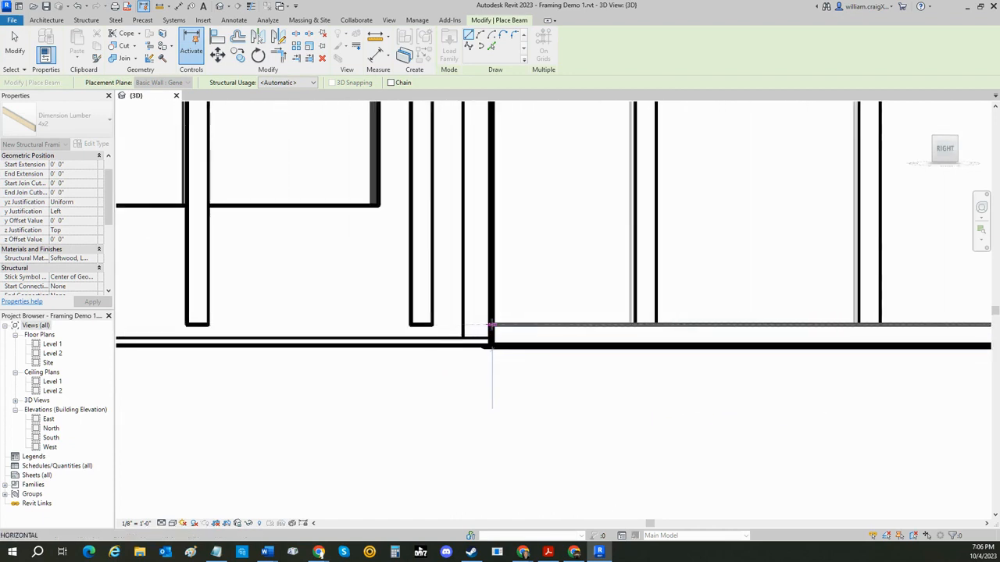
left_click(490, 324)
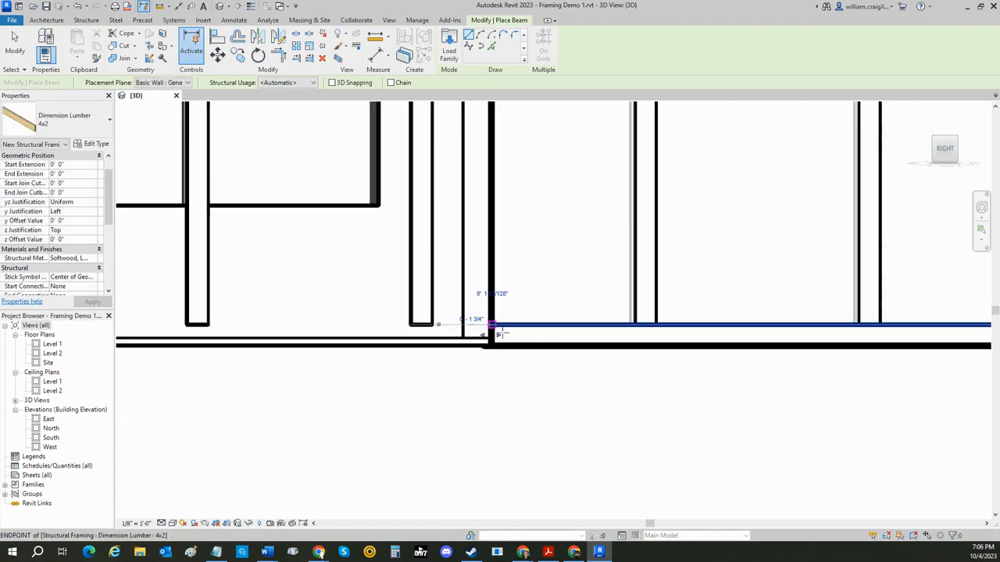
Draw a 16' 4x2 top plate along the wall's upper edge, from the corner beyond the double door back across the door.
scroll(592, 345, "down", 4)
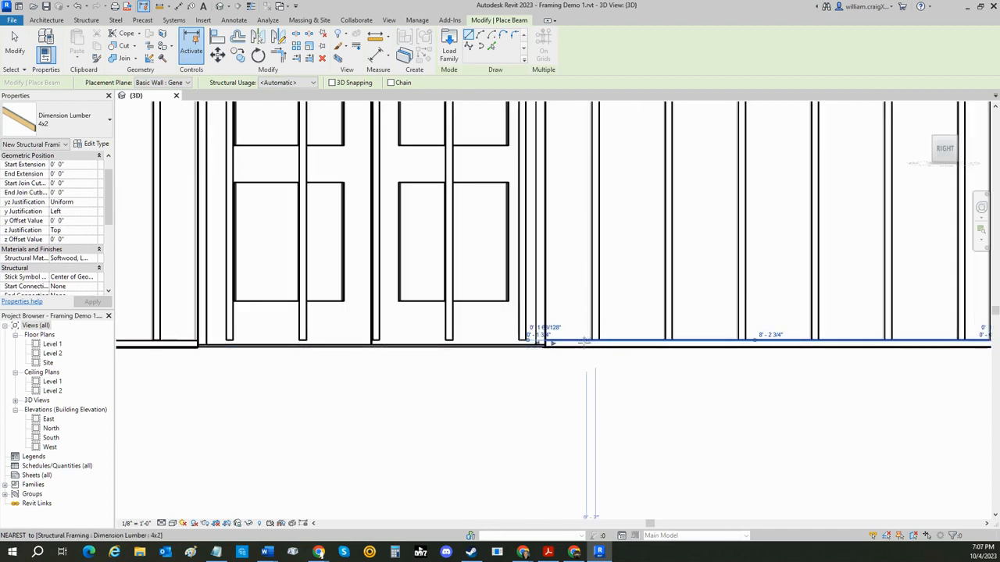
scroll(608, 353, "down", 1)
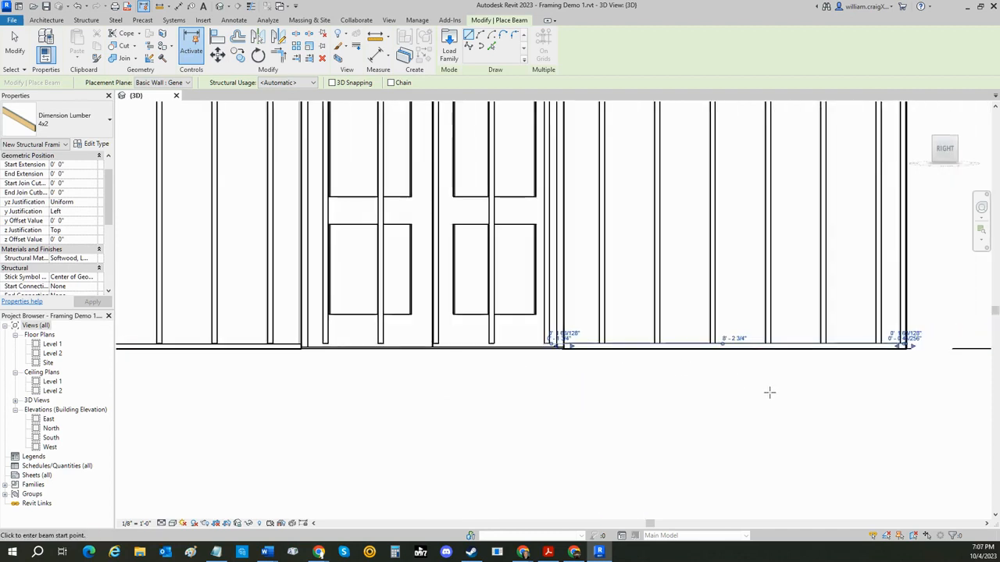
mouse_move(775, 388)
middle_mouse_down("shift")
mouse_move(711, 259)
mouse_move(666, 240)
mouse_move(748, 333)
mouse_move(770, 377)
middle_mouse_up("shift")
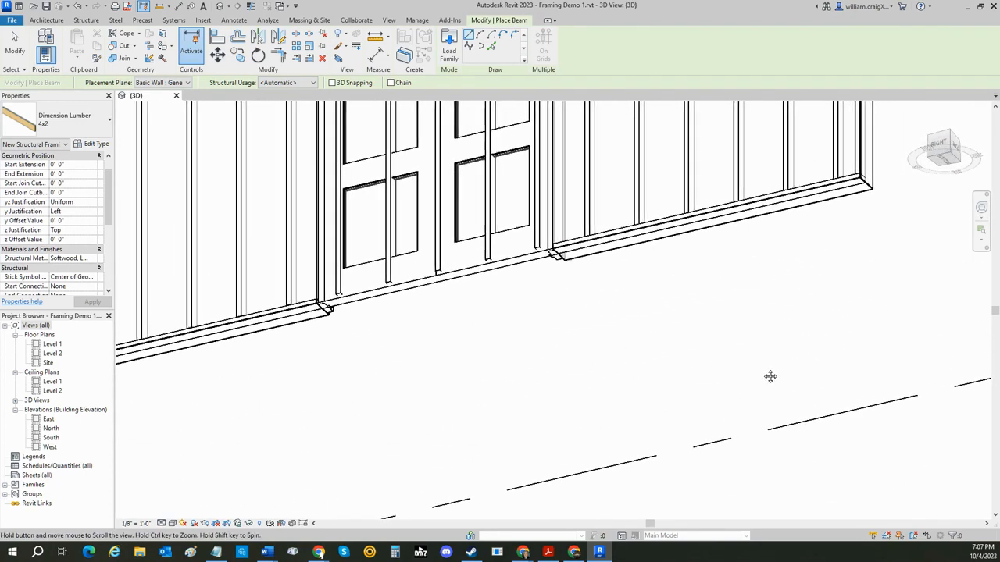
scroll(703, 339, "down", 4)
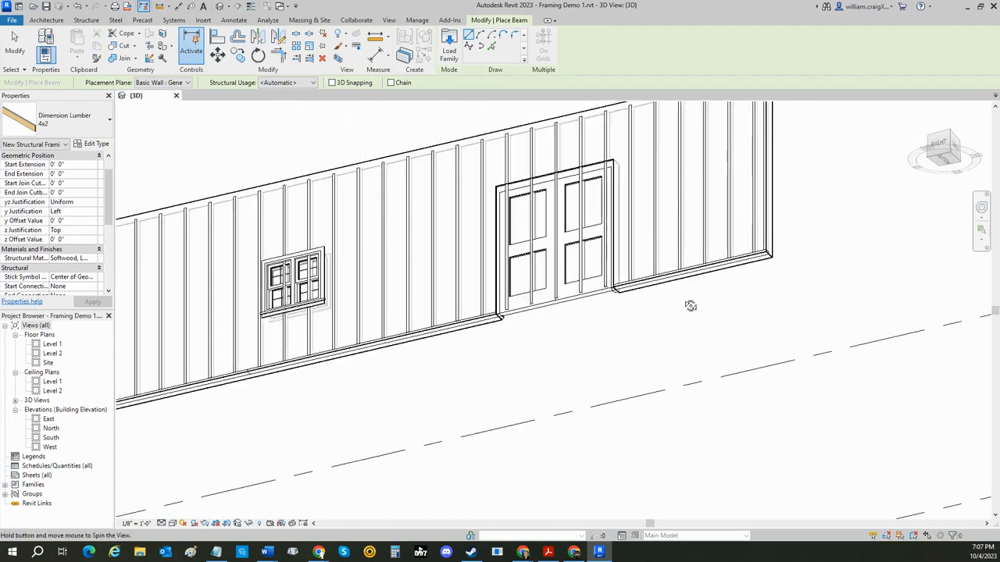
middle_click_drag(691, 305, 747, 465, "shift")
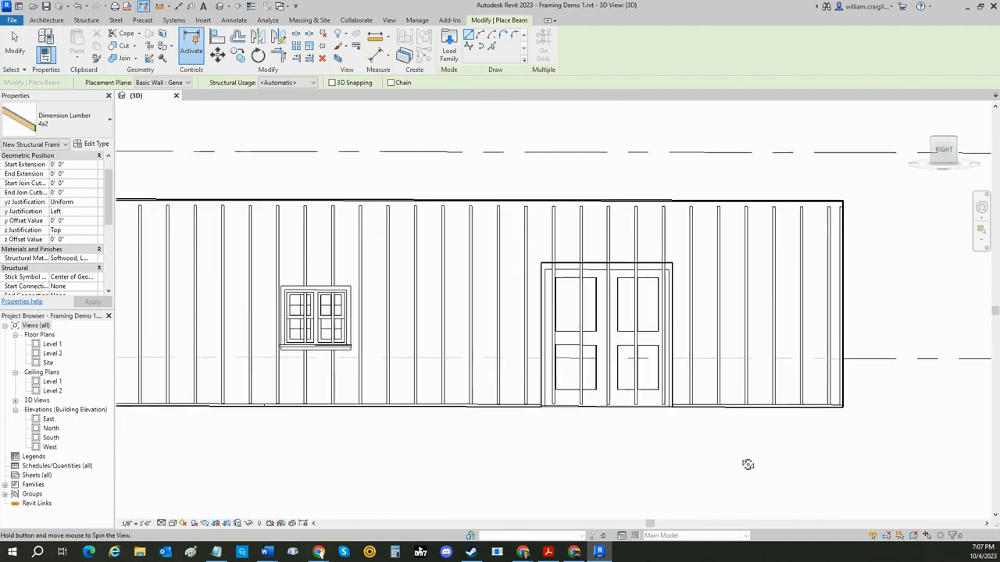
scroll(851, 250, "up", 2)
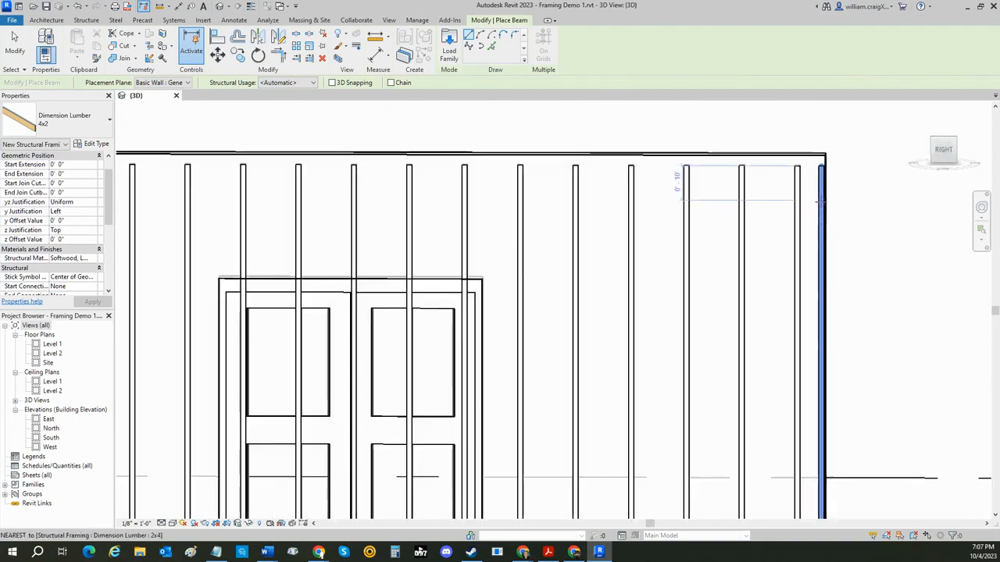
middle_click_drag(694, 201, 698, 304)
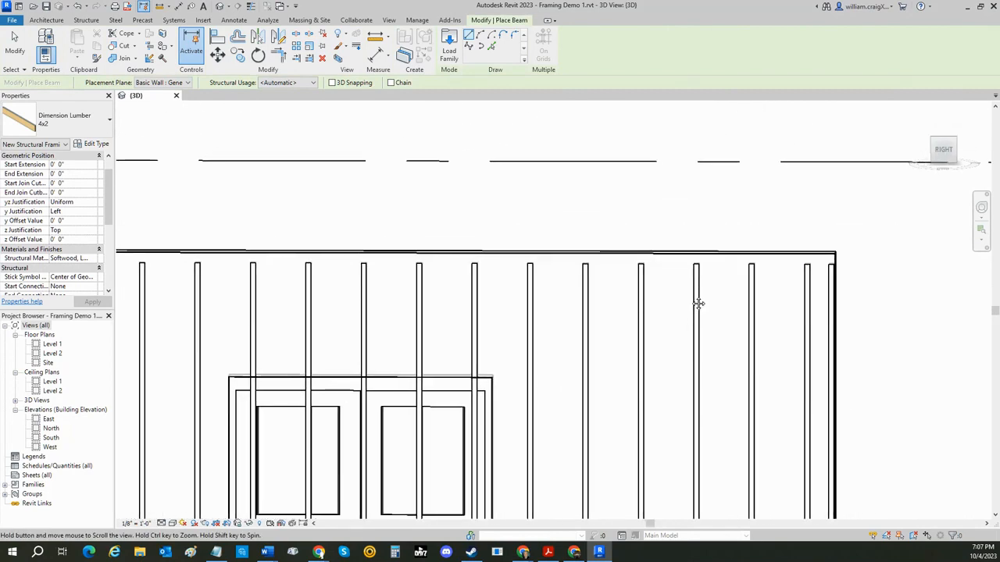
scroll(774, 261, "up", 2)
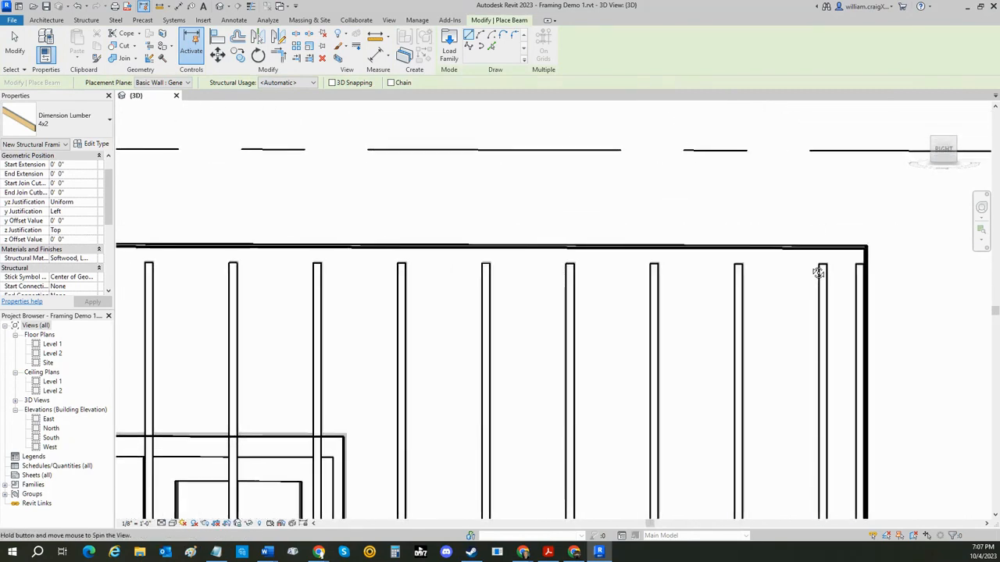
middle_click_drag(818, 273, 820, 269, "shift")
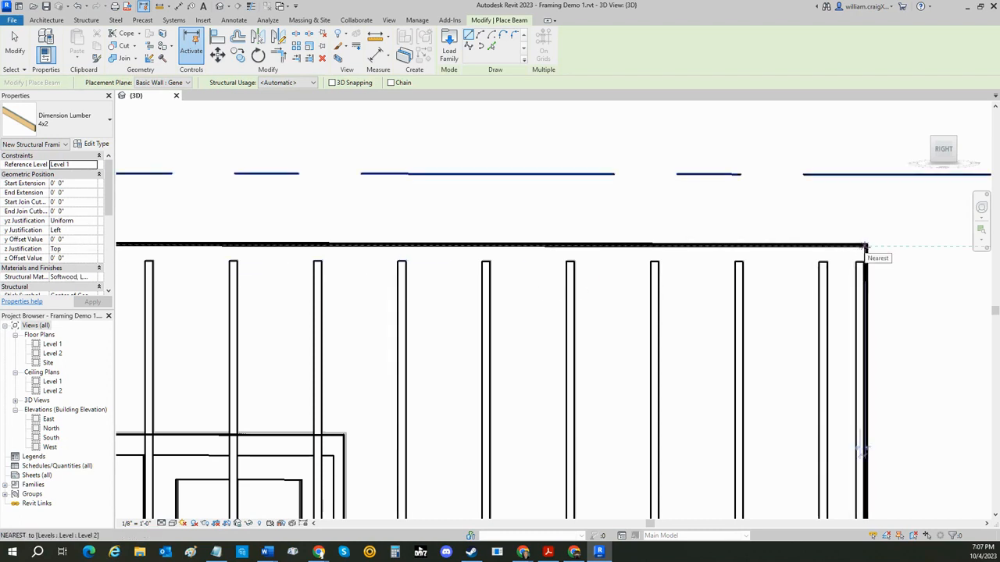
left_click(860, 248)
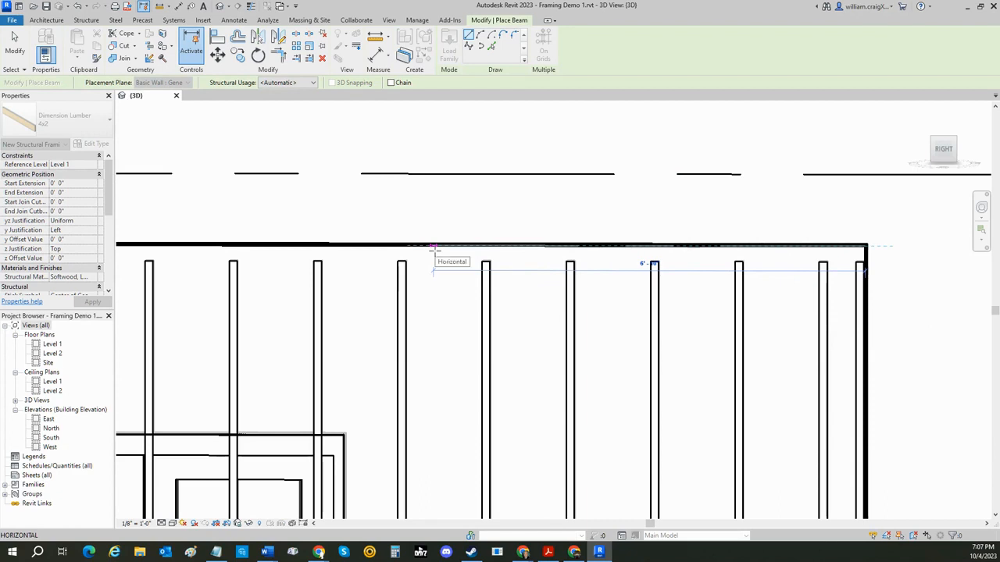
type("16'")
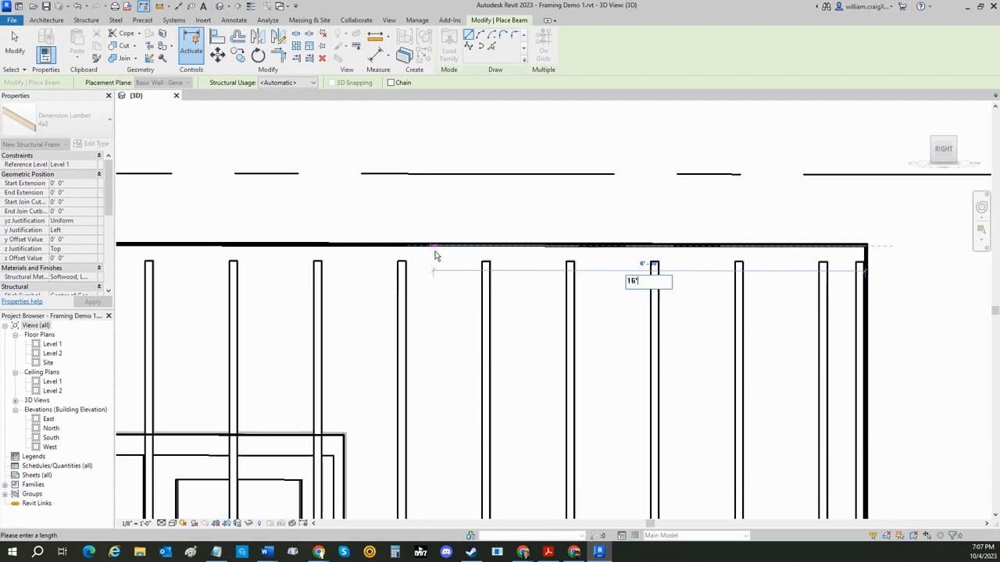
key("Return")
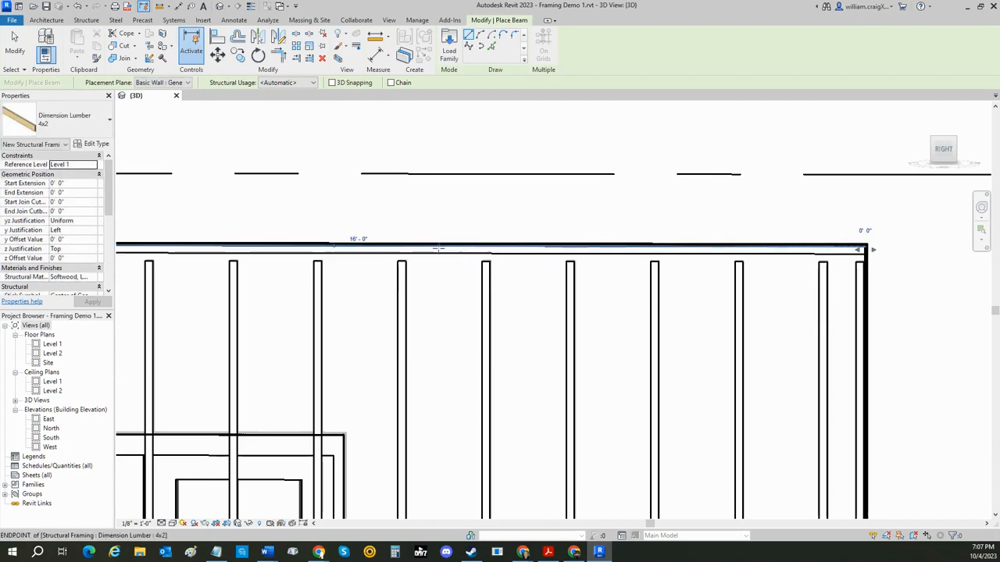
Draw a second 16' 4x2 top plate along the wall's upper edge, continuing from the free end of the first one.
middle_click_drag(379, 306, 403, 307, "shift")
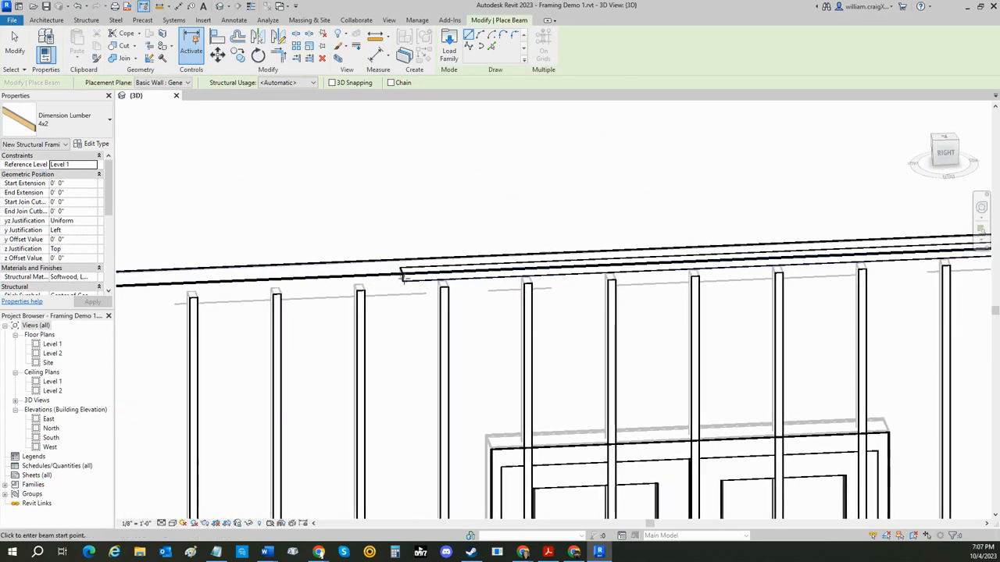
left_click(401, 281)
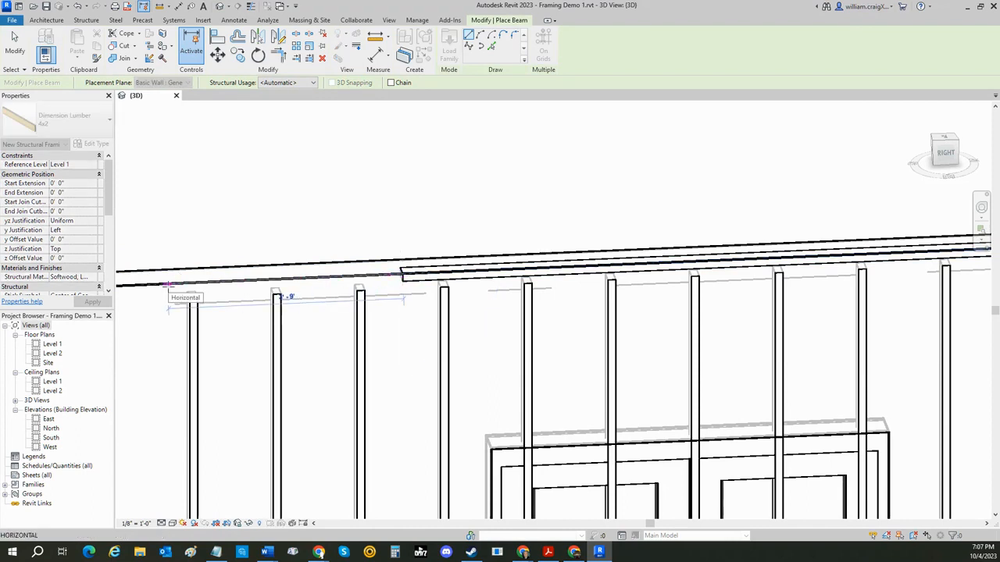
type("16")
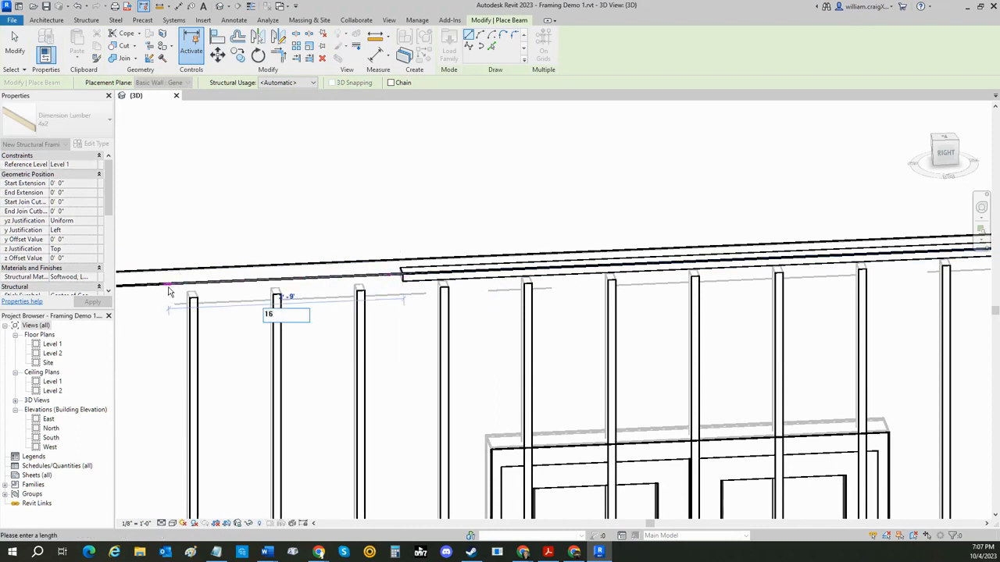
type("'")
key("Return")
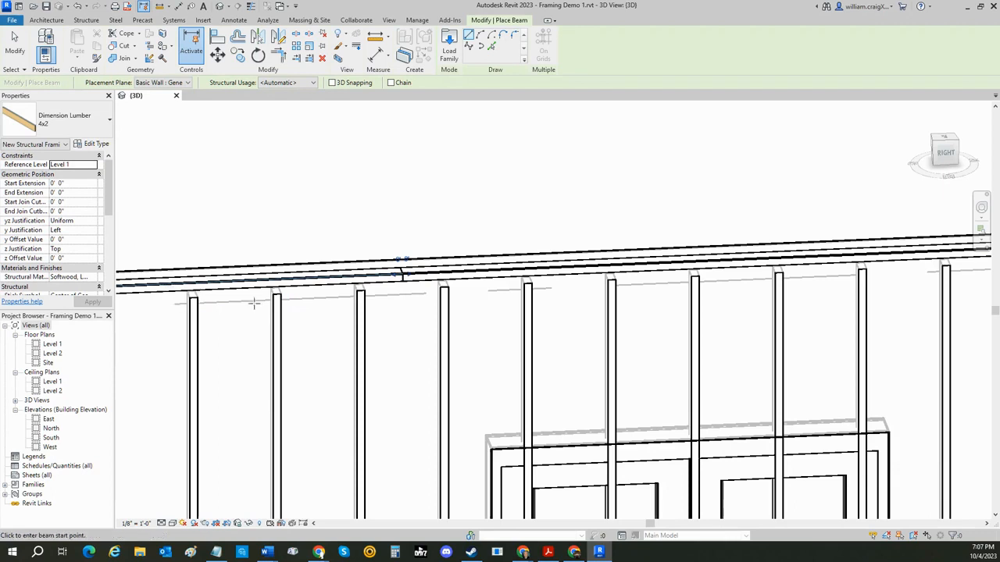
Draw a 12' 4x2 top plate from the end of the second 16' plate to the wall's far corner.
middle_click_drag(323, 328, 881, 305)
left_click(424, 346)
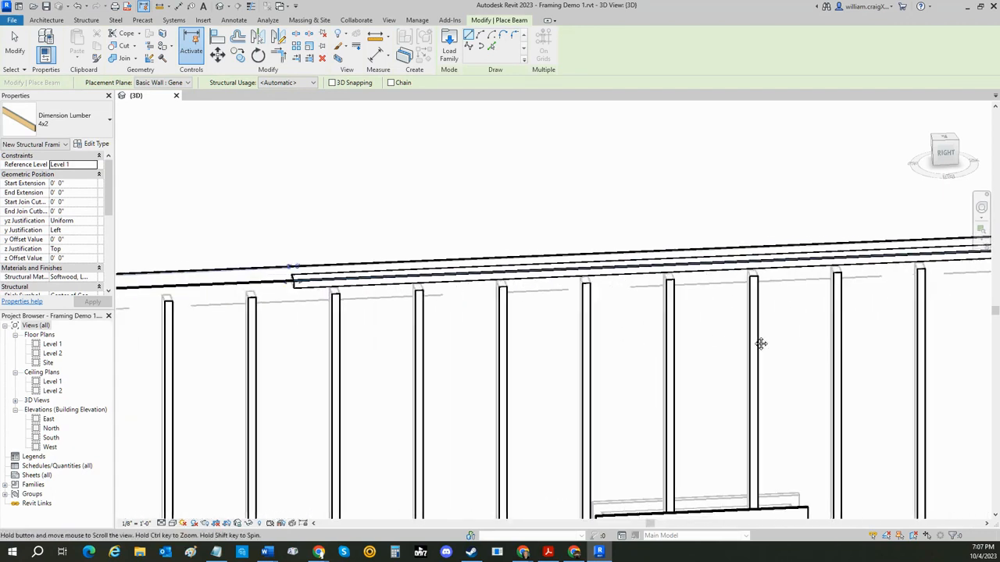
middle_click_drag(579, 366, 852, 351)
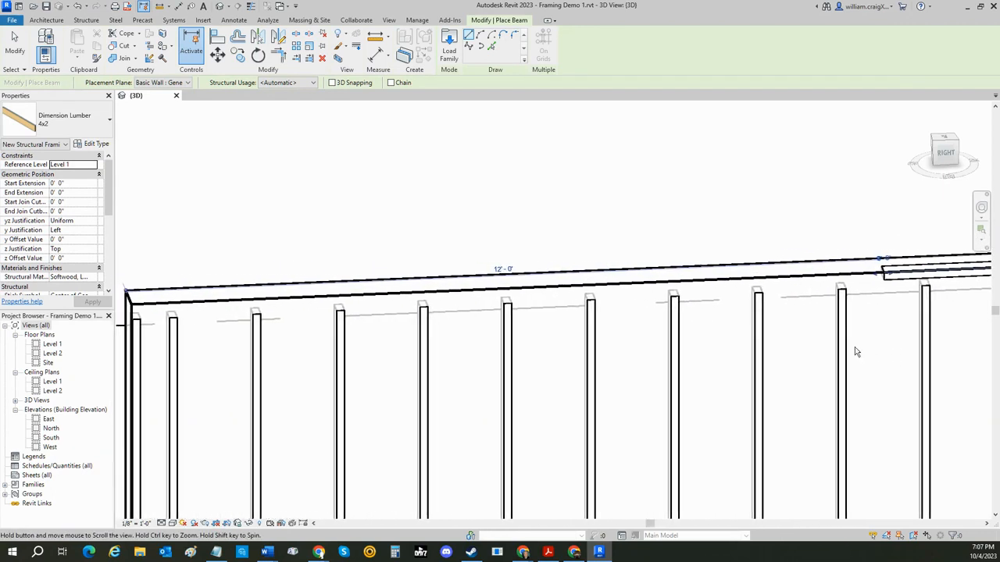
left_click(885, 297)
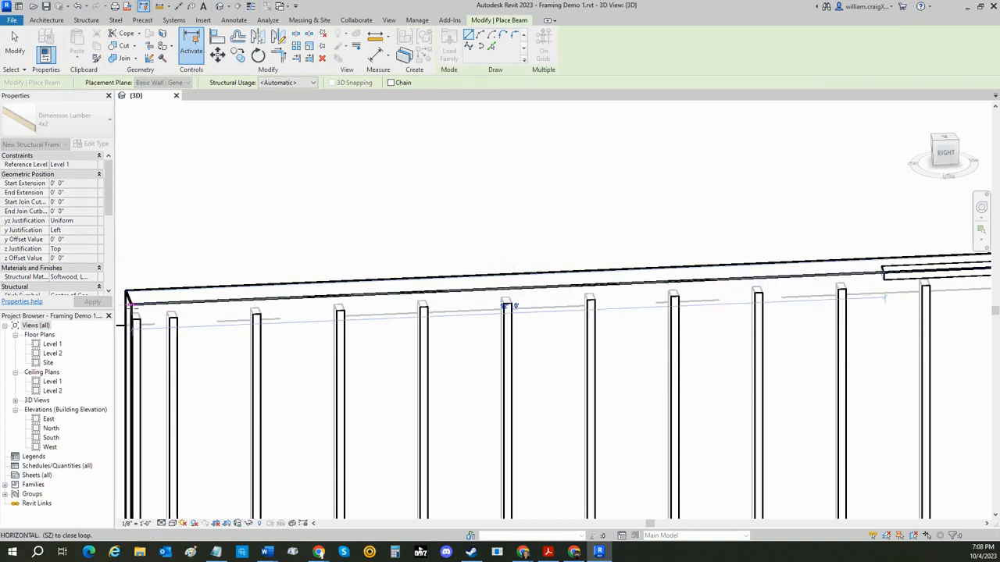
left_click(129, 305)
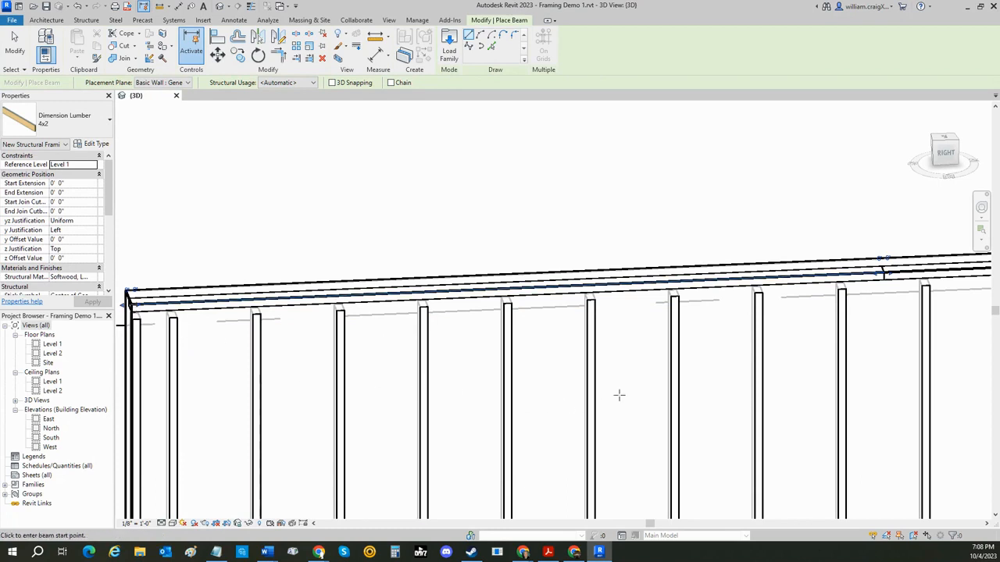
left_click(306, 275)
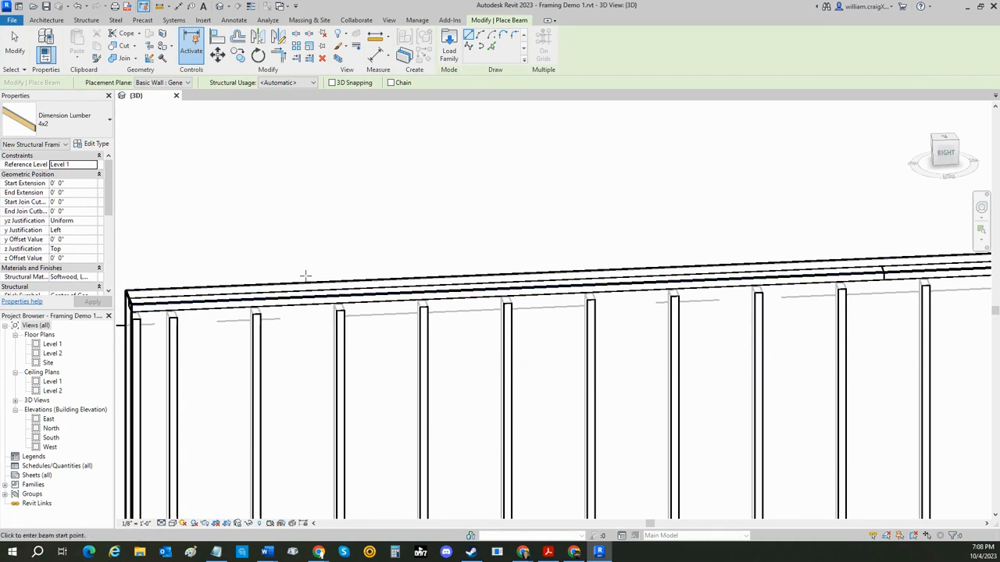
Examine the joints between the top plates along the whole wall, from corner to corner.
scroll(598, 395, "down", 5)
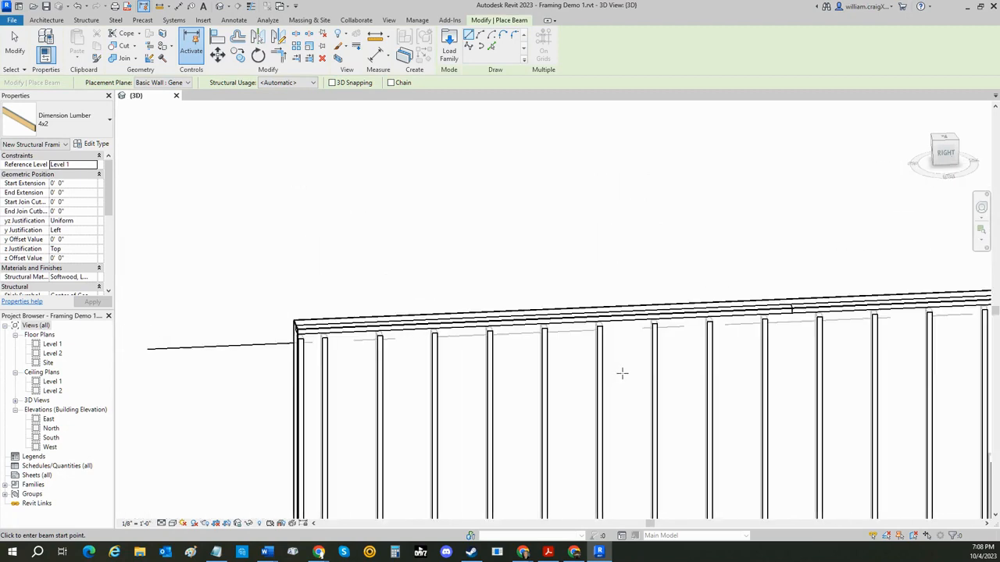
middle_click_drag(762, 462, 329, 354)
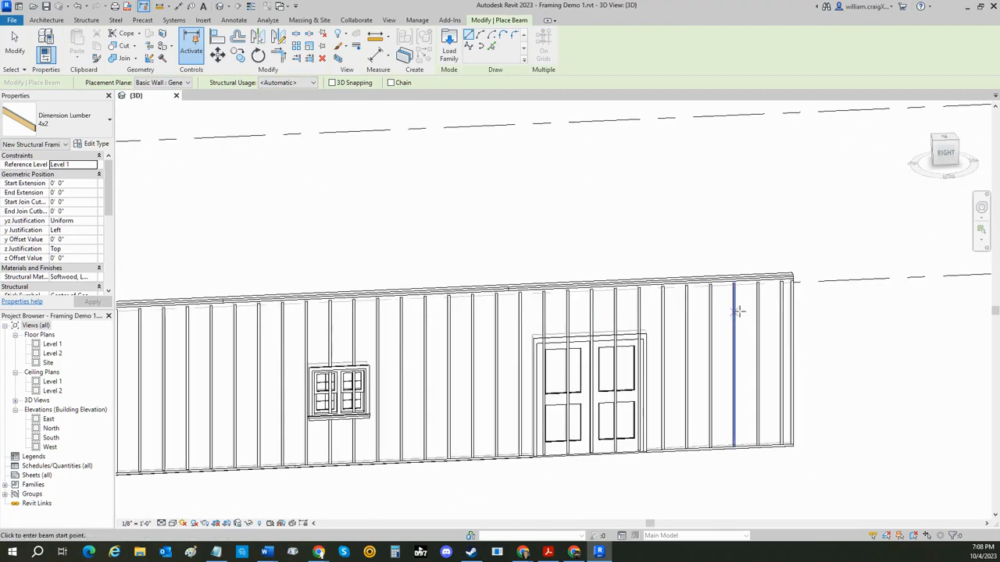
middle_click_drag(647, 314, 616, 245, "shift")
scroll(495, 275, "up", 5)
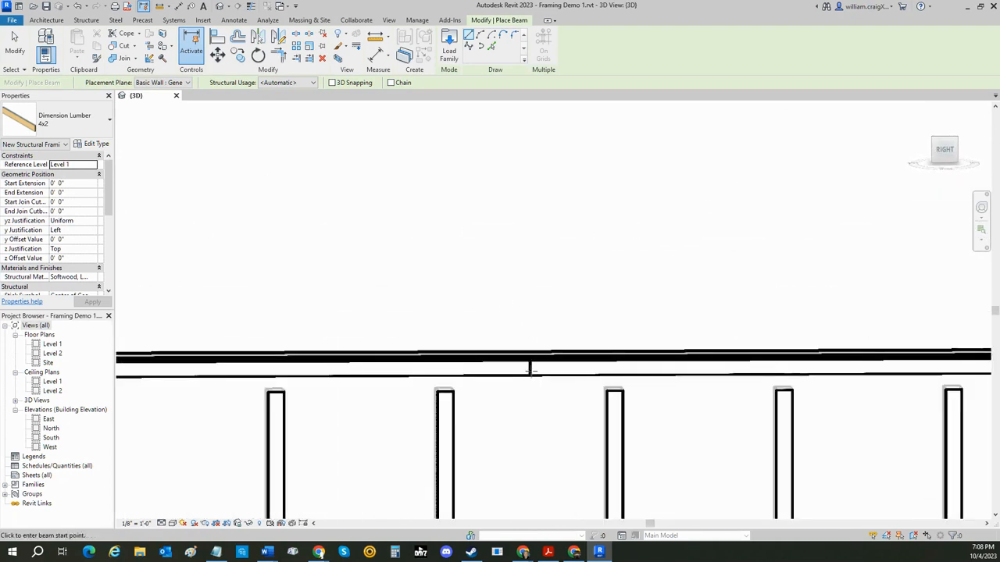
scroll(531, 369, "down", 4)
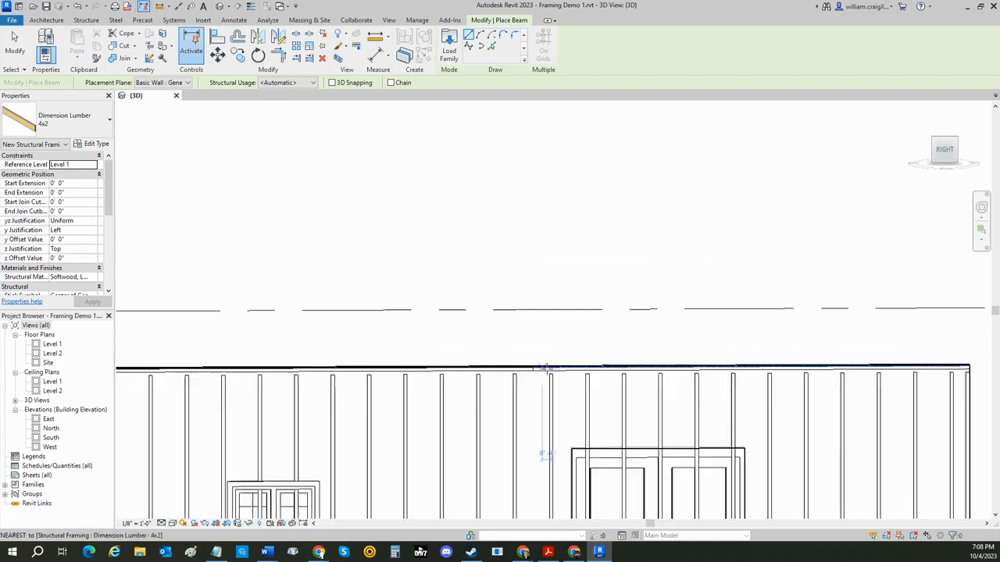
middle_click_drag(779, 415, 666, 420)
scroll(666, 420, "down", 1)
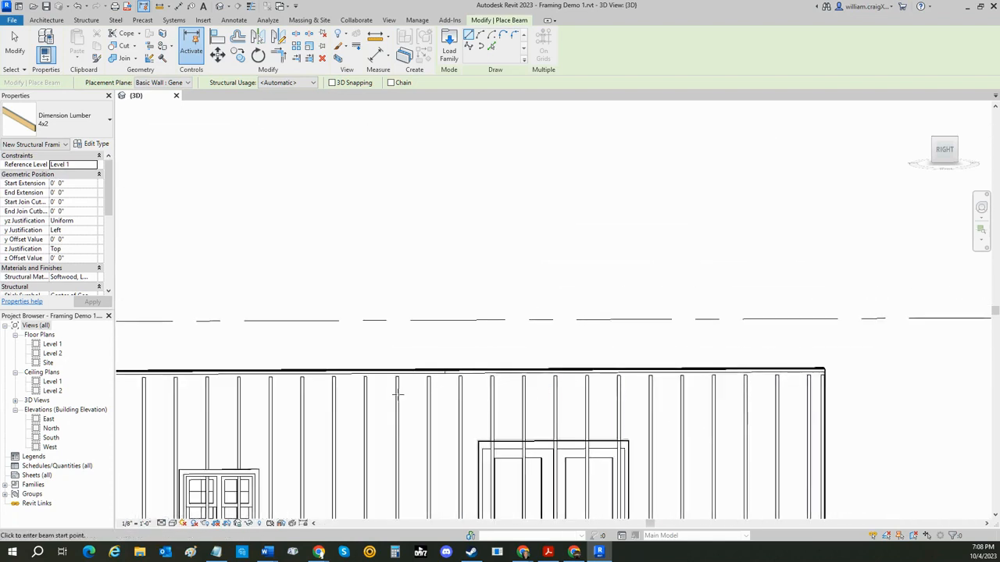
middle_click_drag(149, 384, 562, 383)
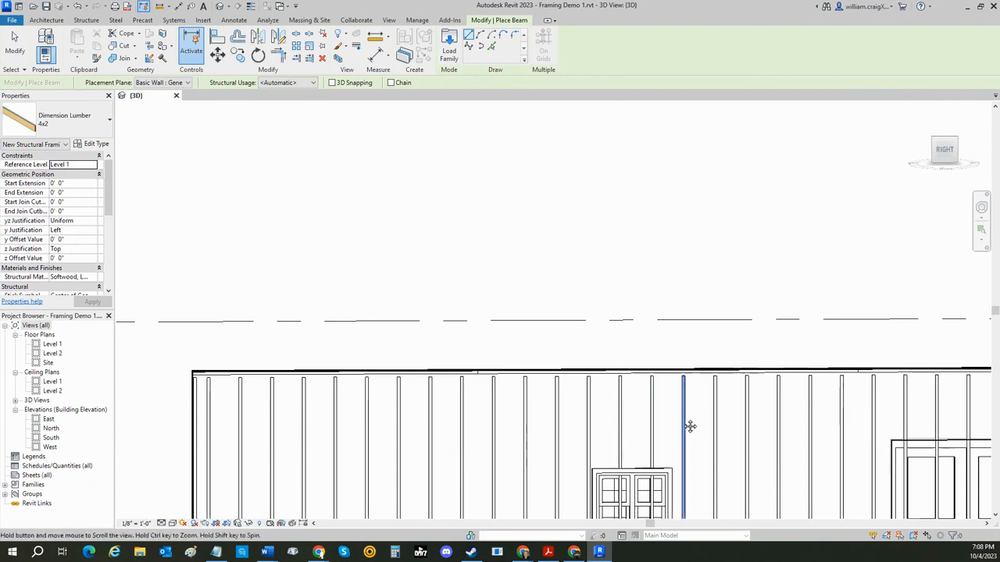
middle_click_drag(672, 426, 265, 411)
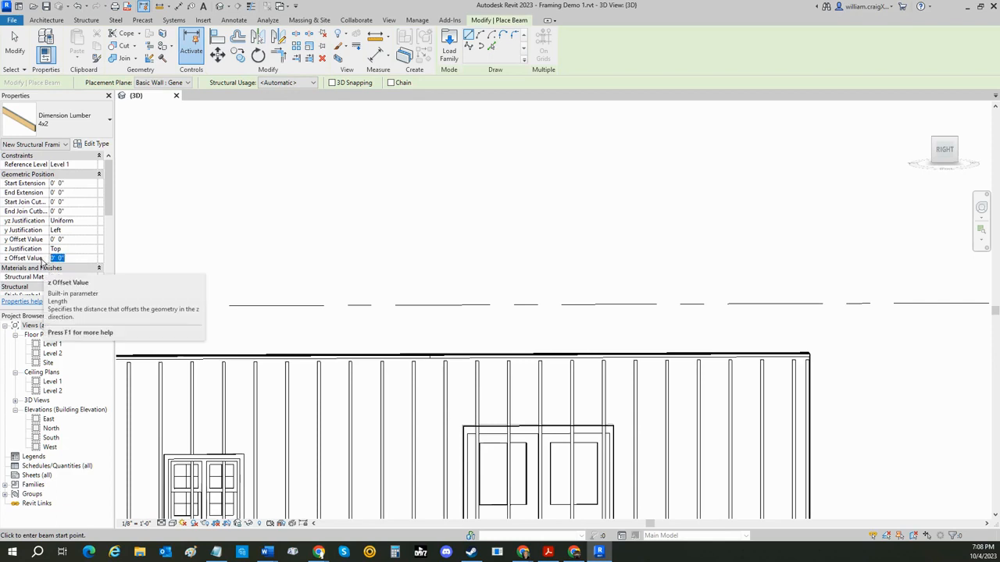
Set the beam's z Offset Value to -0' 1 1/2" and draw a 12' 4x2 lower top plate from the corner beyond the double door.
type("-")
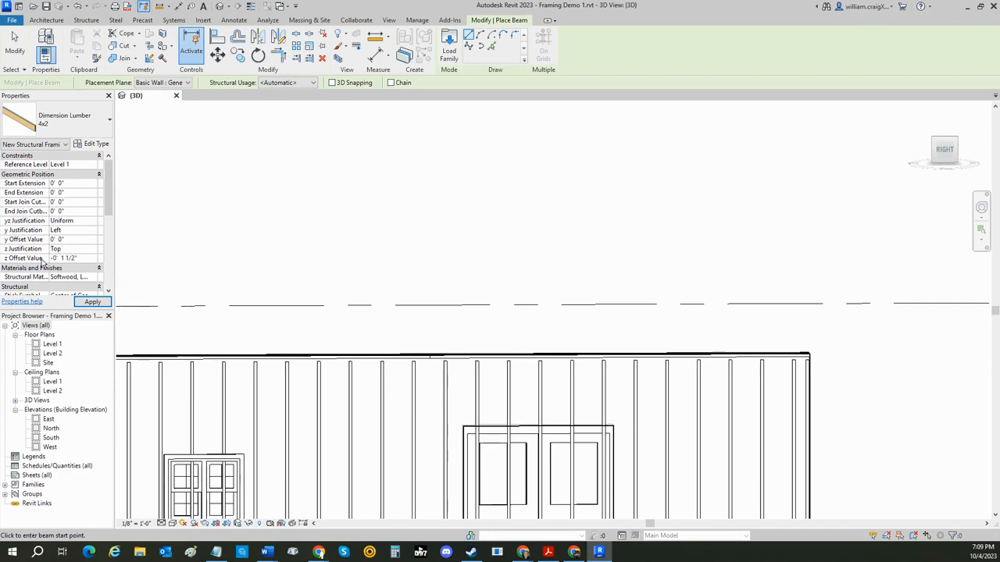
left_click(42, 260)
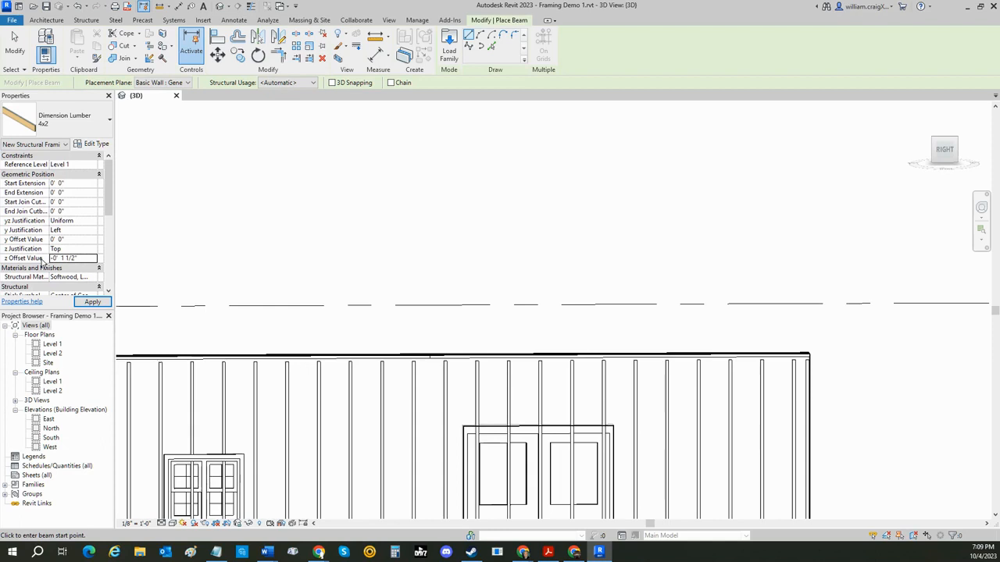
scroll(808, 345, "up", 4)
left_click(809, 346)
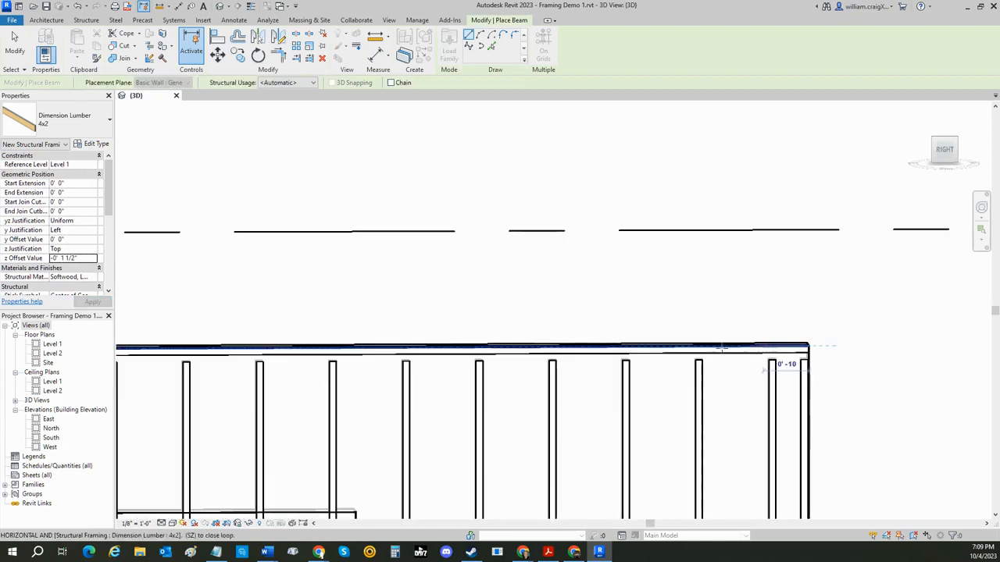
type("12")
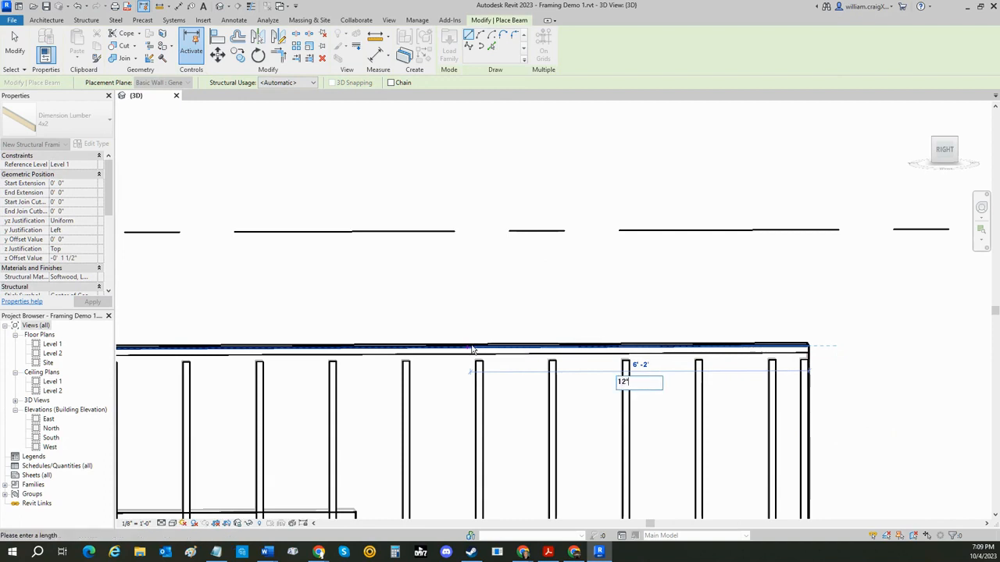
key("Return")
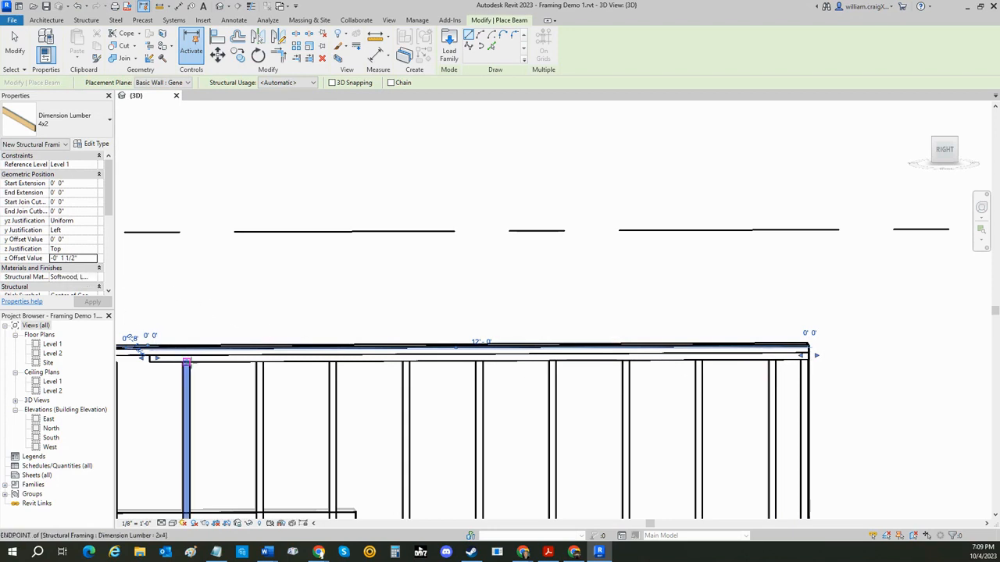
Draw a 16' 4x2 plate in the lower top plate row, starting at the free end of the 12' plate.
middle_click_drag(223, 378, 549, 397)
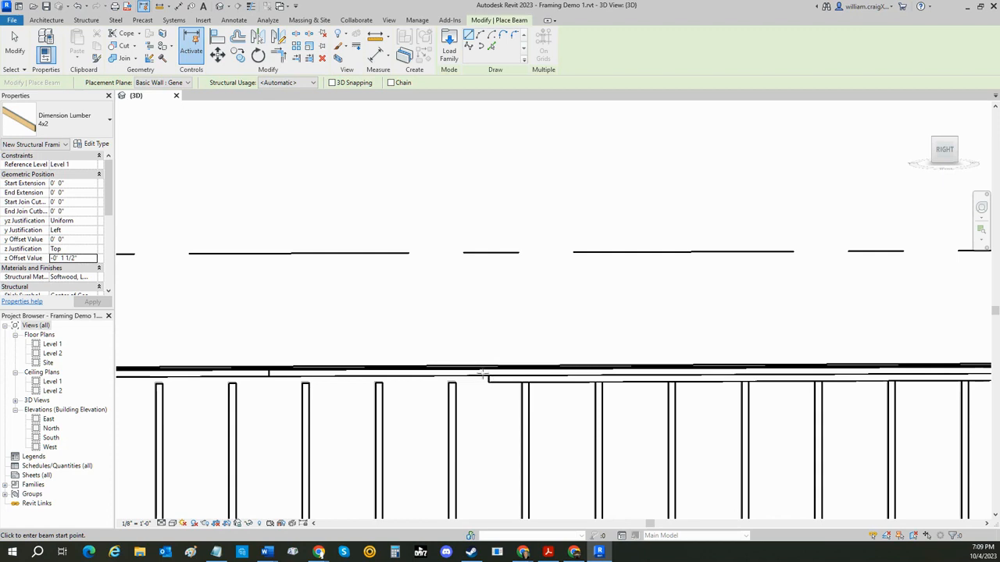
scroll(488, 373, "up", 3)
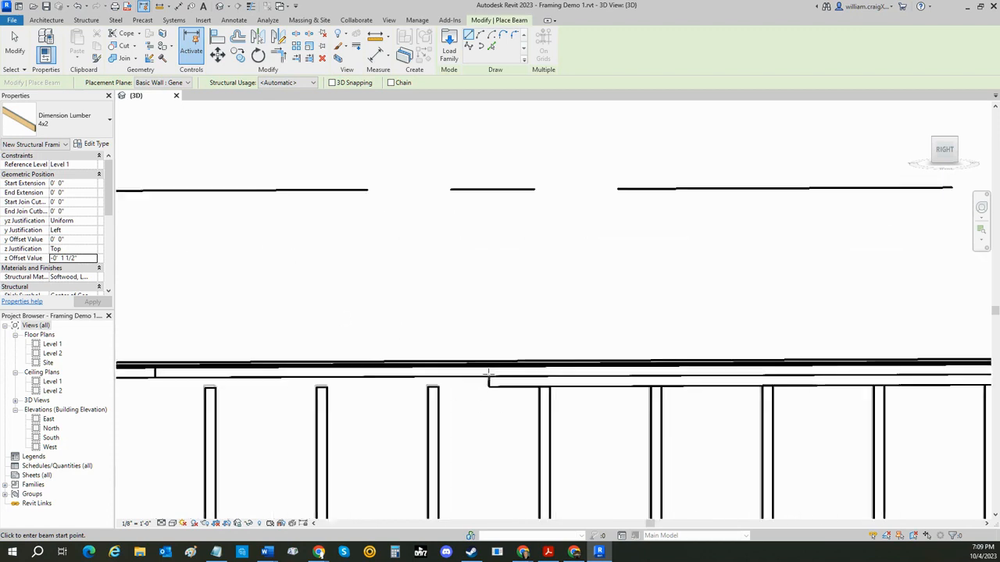
left_click(489, 381)
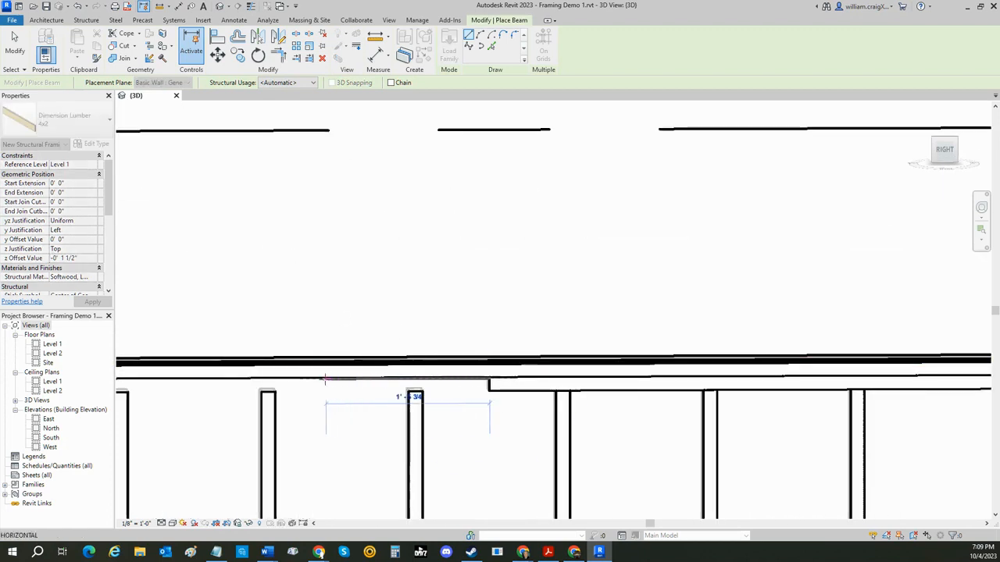
type("16'")
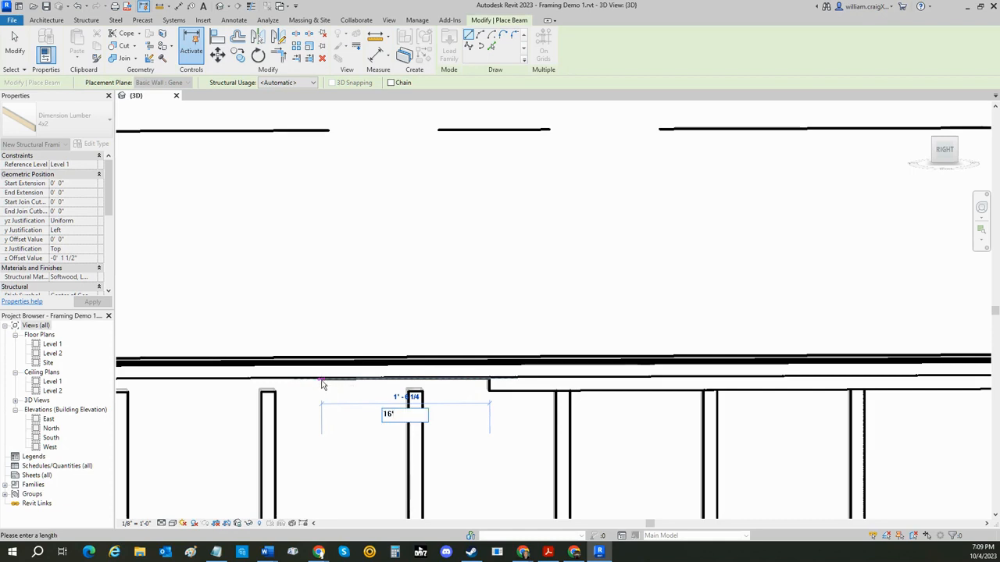
key("Return")
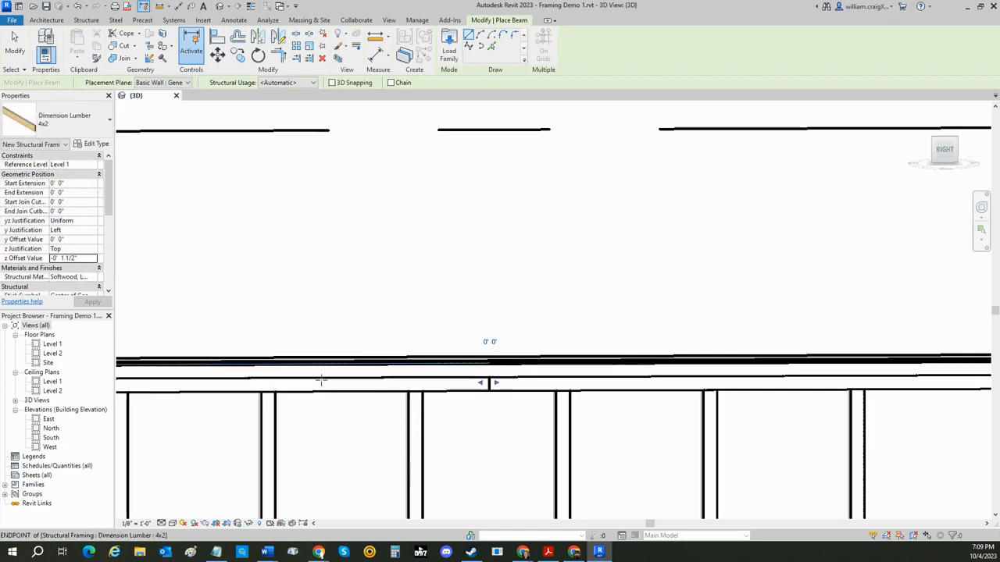
Draw another 16' 4x2 plate to finish the lower top plate row, from the previous plate's end to the wall's far corner.
middle_click_drag(381, 390, 428, 380)
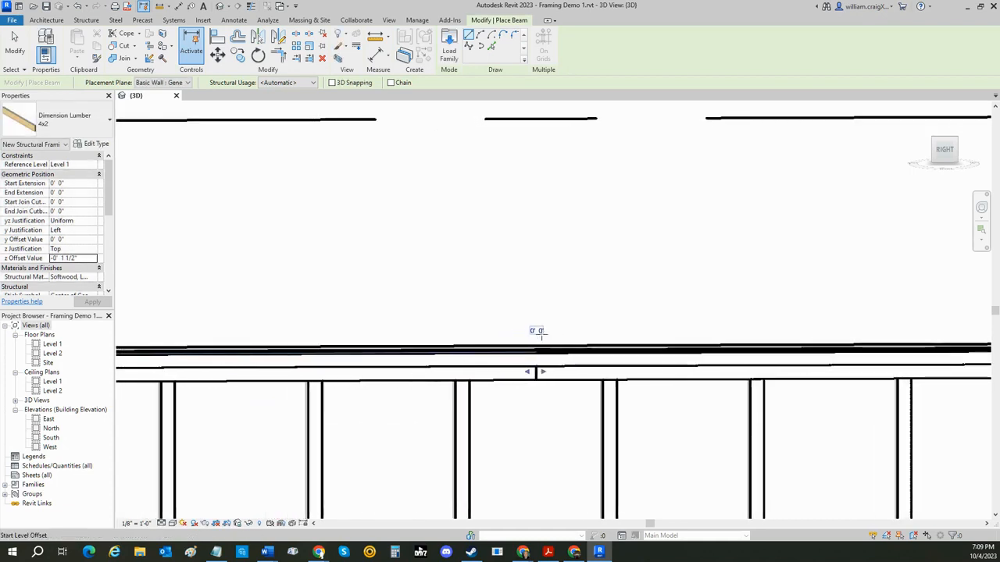
scroll(477, 351, "down", 4)
scroll(407, 381, "up", 2)
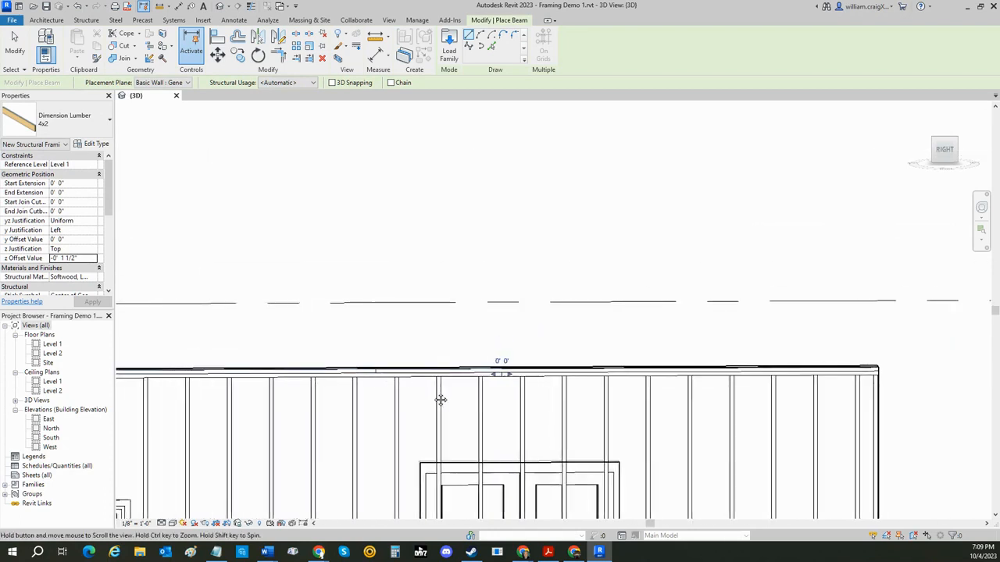
middle_click_drag(439, 397, 547, 453)
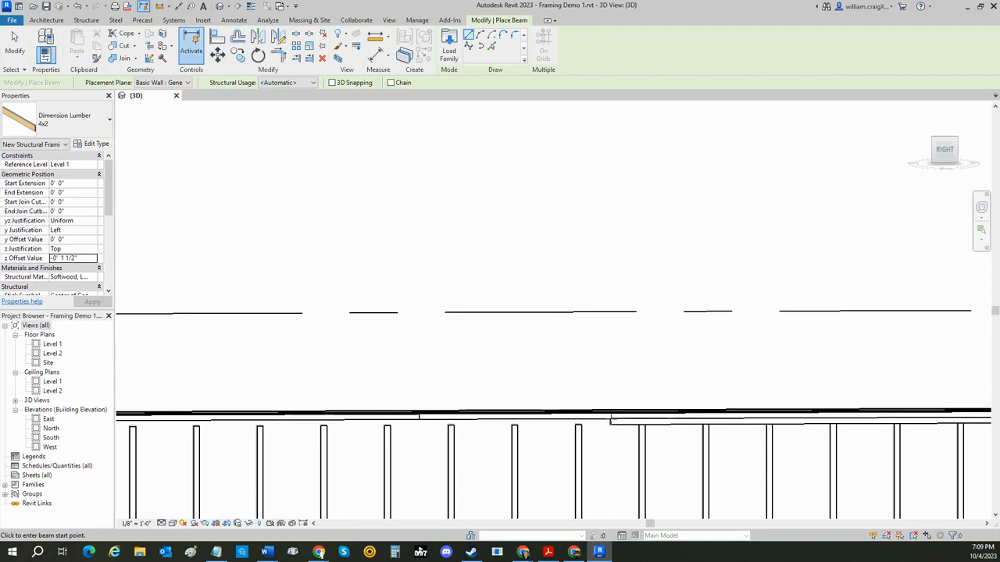
scroll(607, 419, "down", 3)
scroll(606, 420, "up", 6)
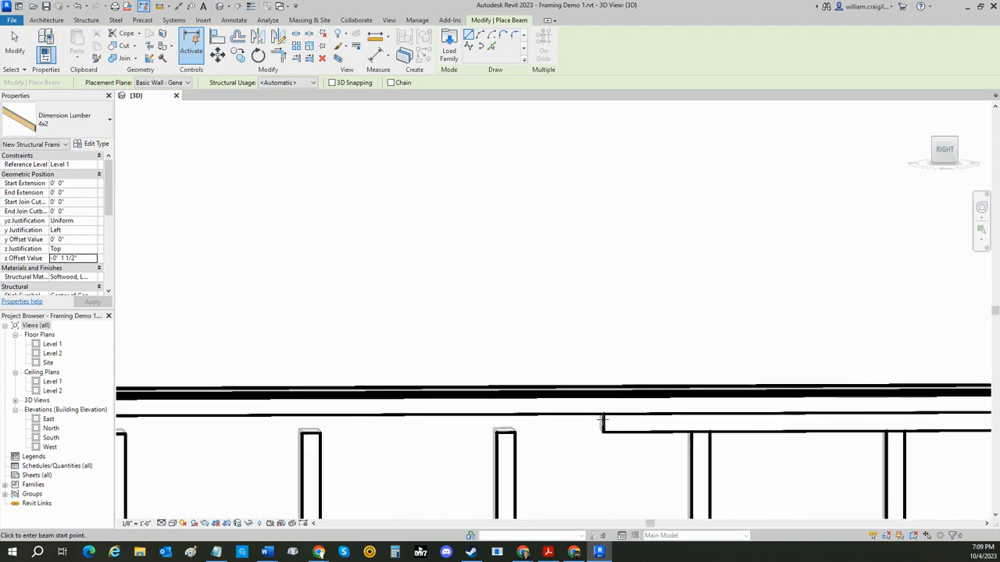
left_click(602, 419)
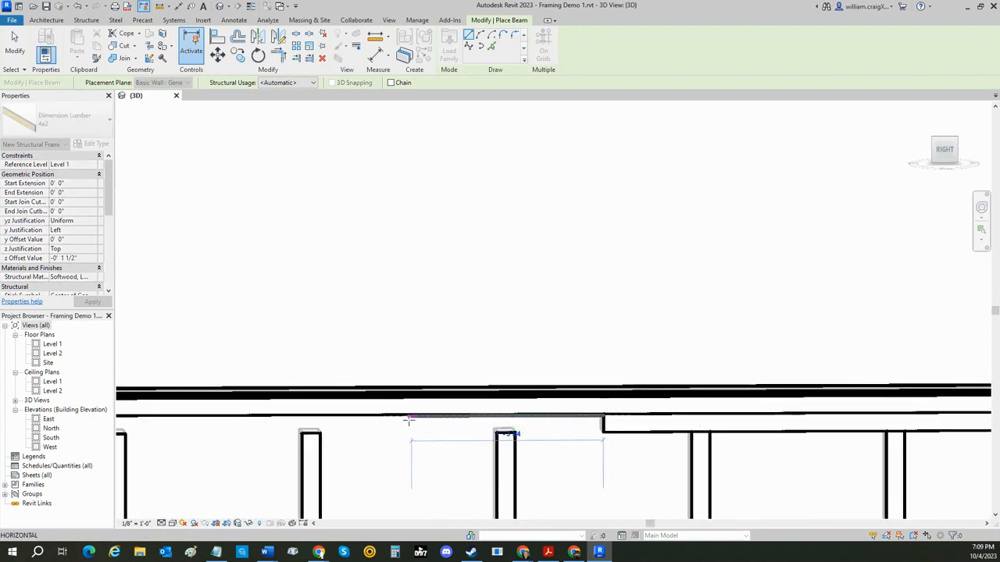
type("16")
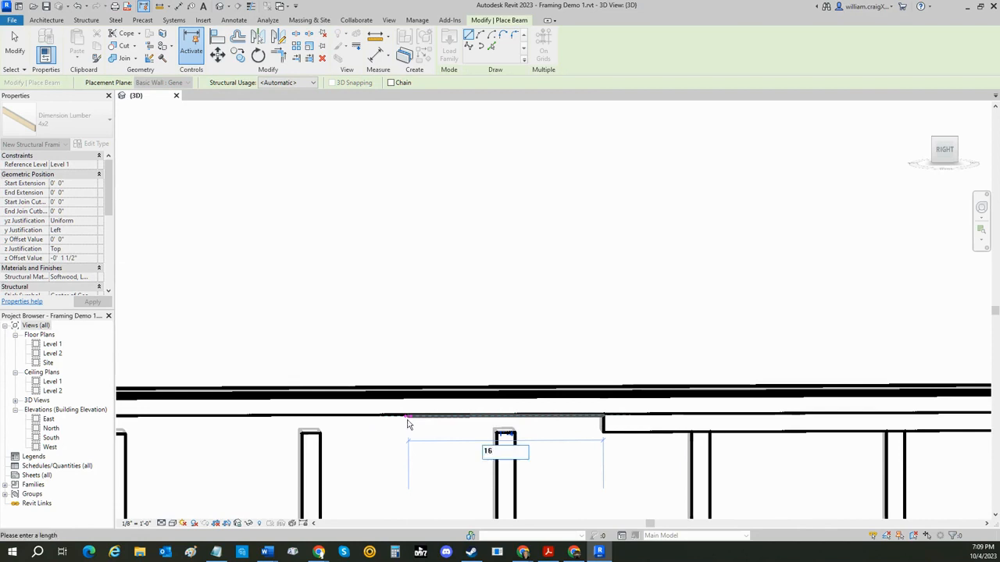
key("Return")
scroll(388, 415, "down", 2)
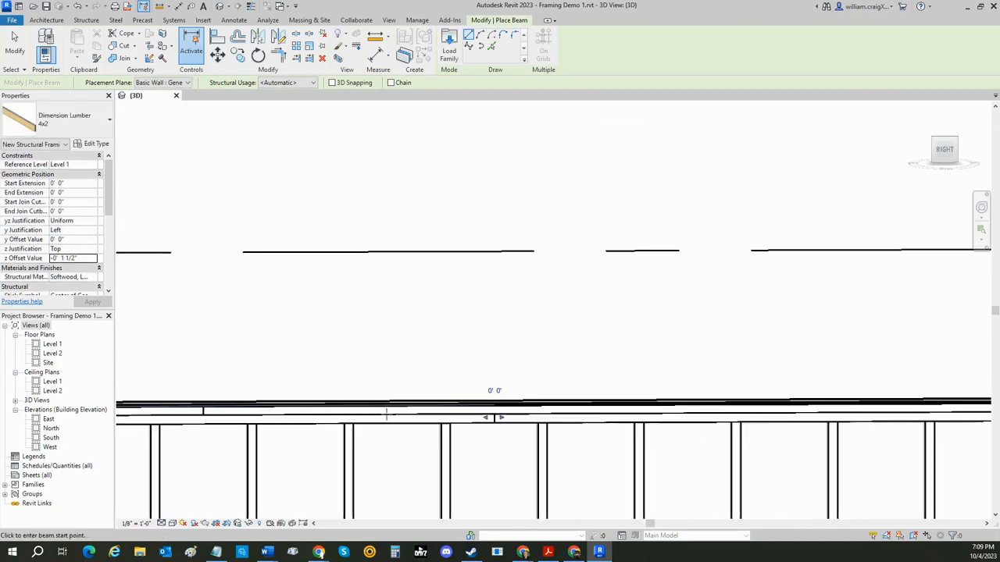
middle_click_drag(330, 430, 742, 408)
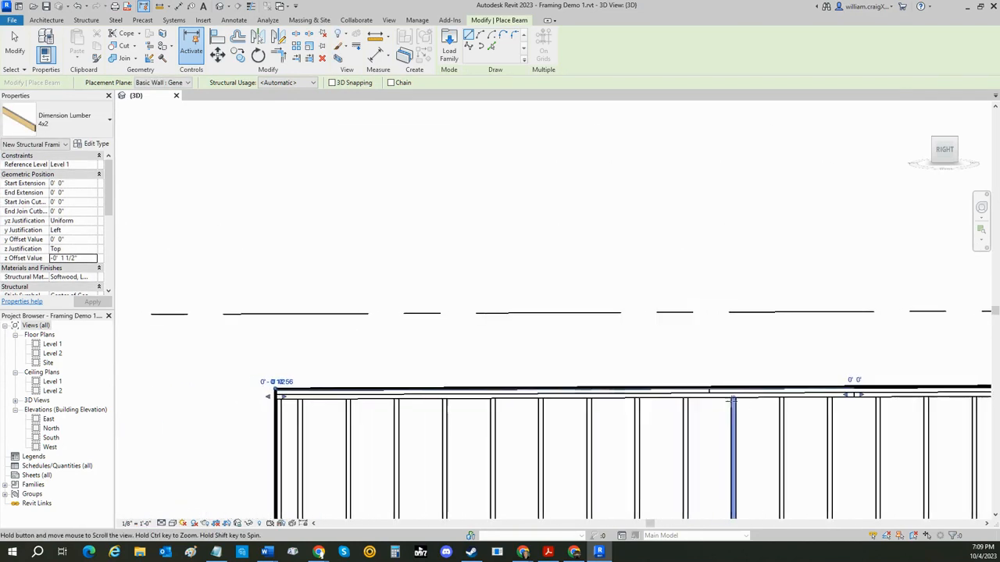
scroll(763, 429, "down", 2)
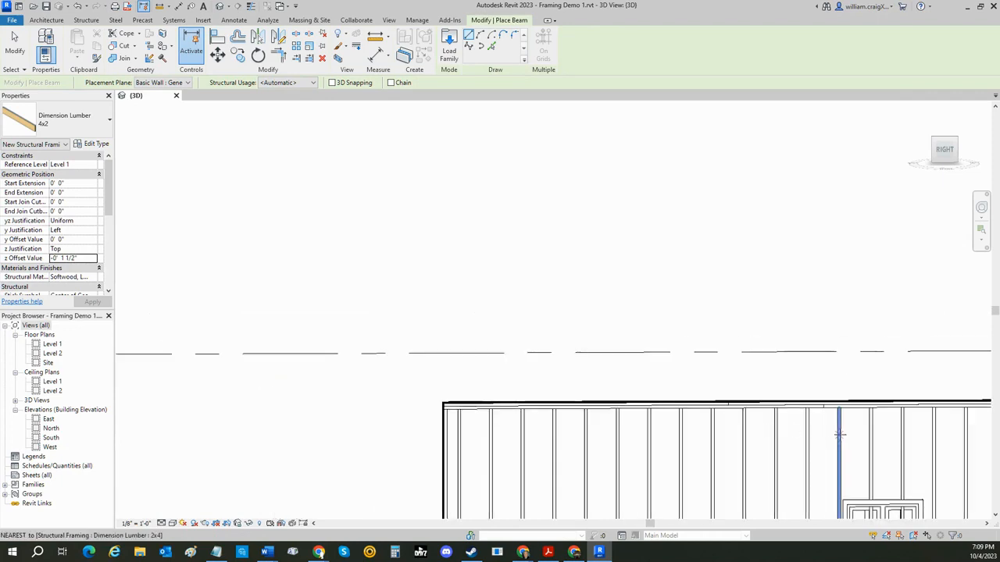
Examine the studs around the double door, and switch to Chrome to study the door and window framing diagram in Dimensional_Lumber_and_Framing_a_Wall.pdf.
middle_click_drag(839, 408, 550, 263)
scroll(551, 271, "down", 2)
middle_click_drag(754, 337, 714, 336)
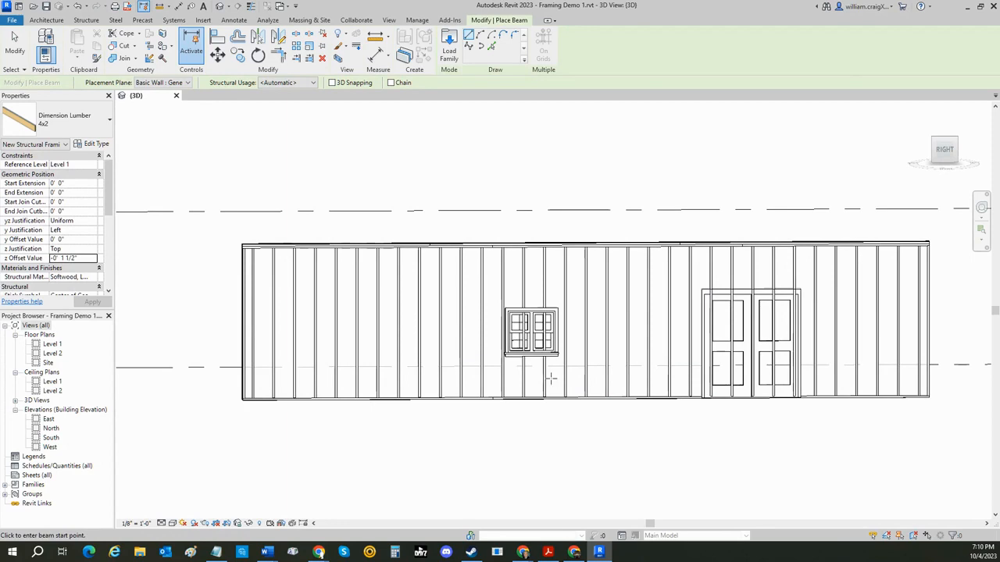
scroll(738, 394, "up", 4)
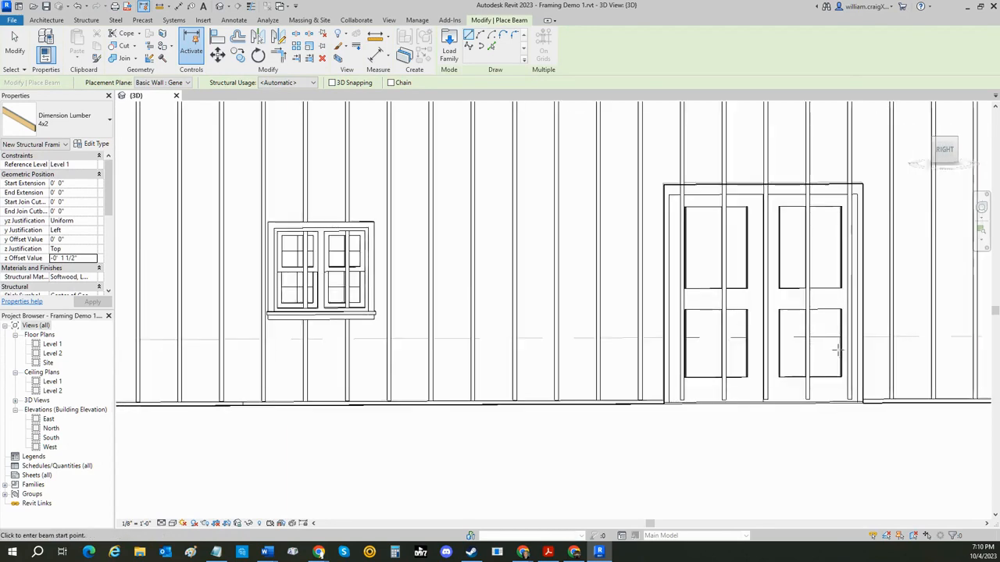
middle_click_drag(841, 360, 750, 410)
scroll(696, 419, "up", 1)
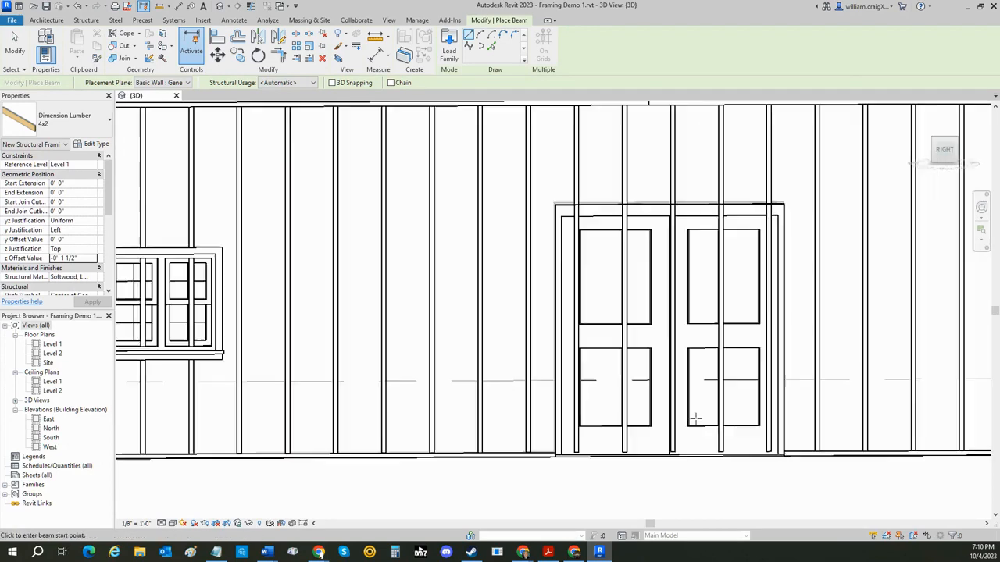
scroll(695, 419, "up", 1)
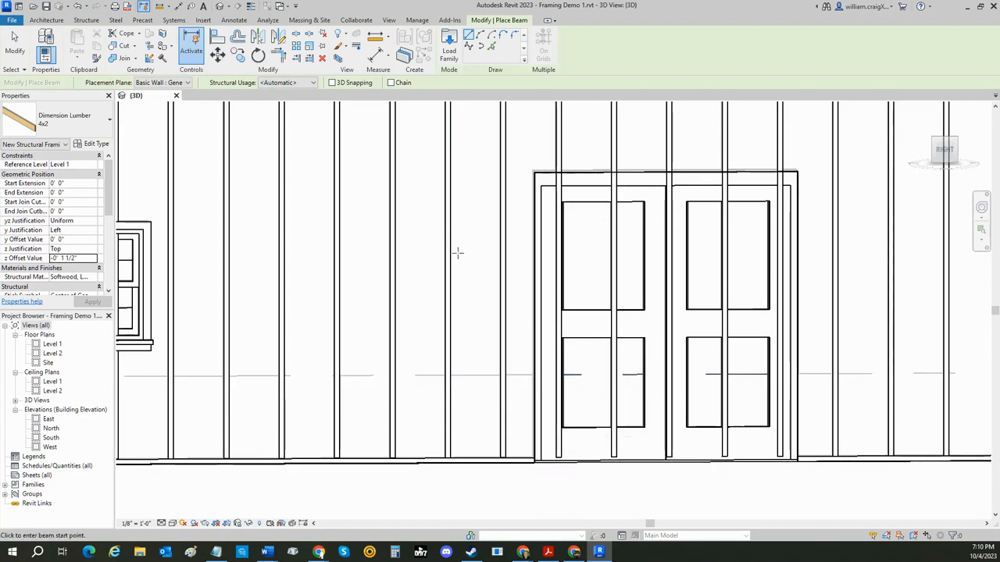
key("alt+Tab")
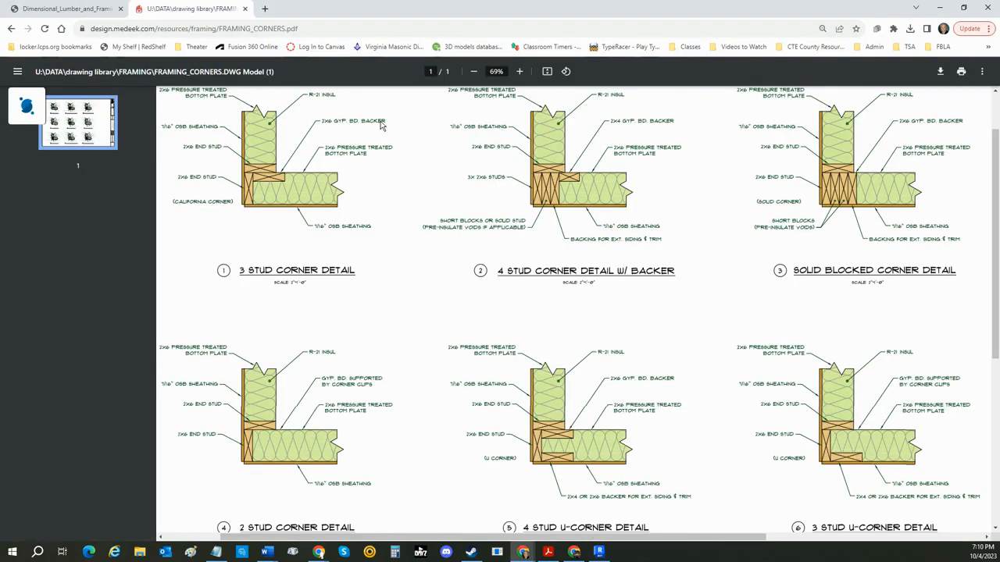
left_click(91, 11)
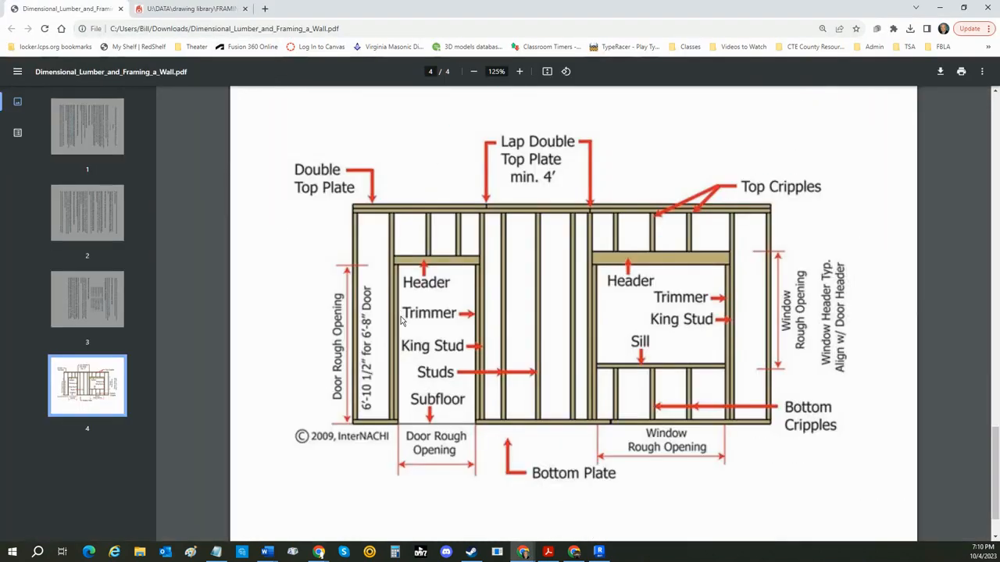
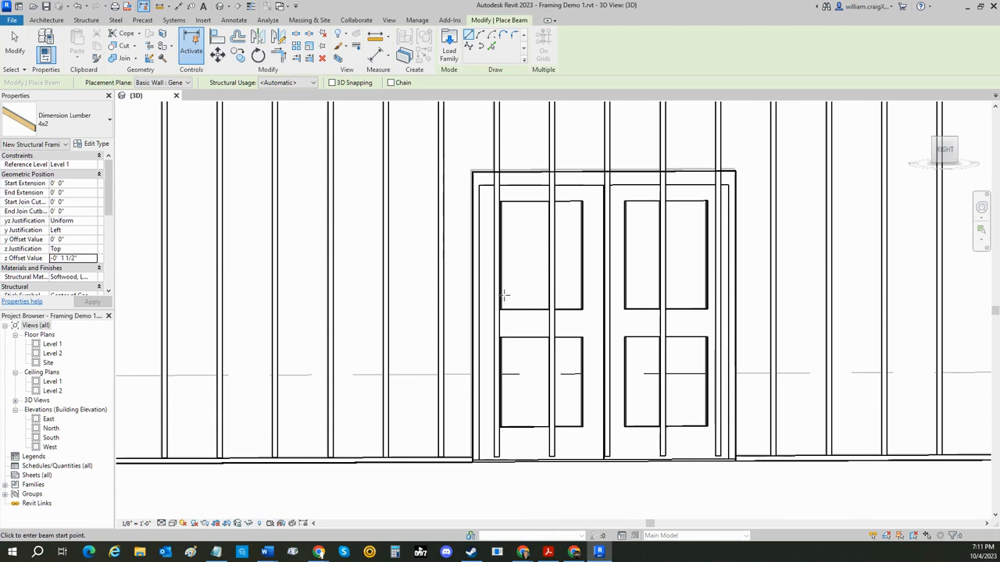
Leave beam placement and check the double door's Rough Width and Rough Height in its properties.
key("Escape")
key("Escape")
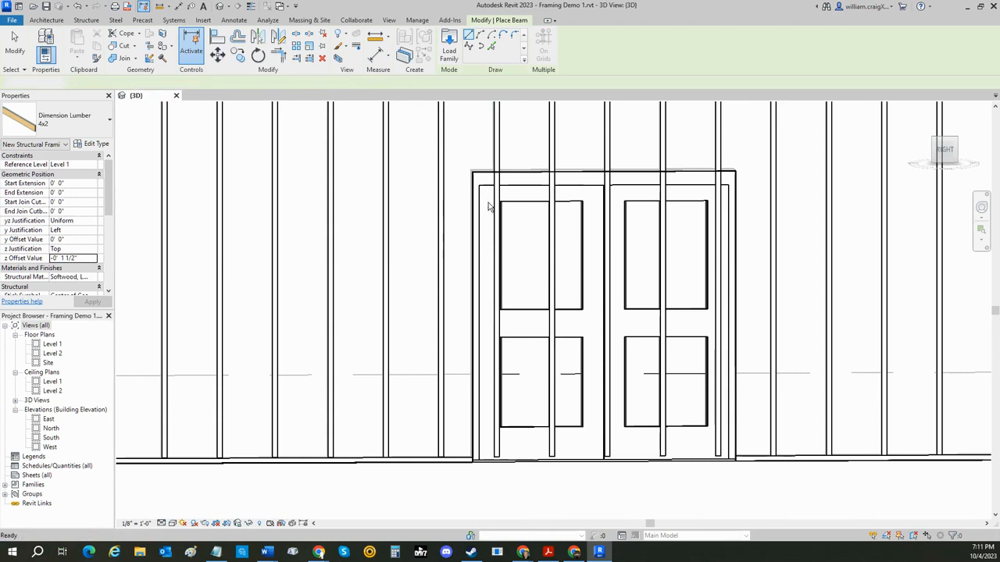
left_click(482, 180)
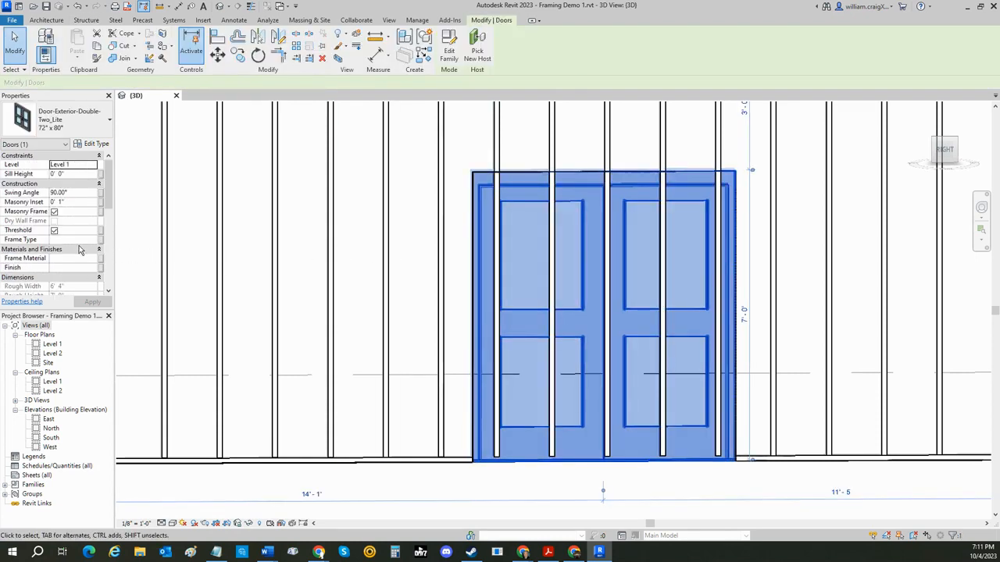
scroll(74, 236, "down", 3)
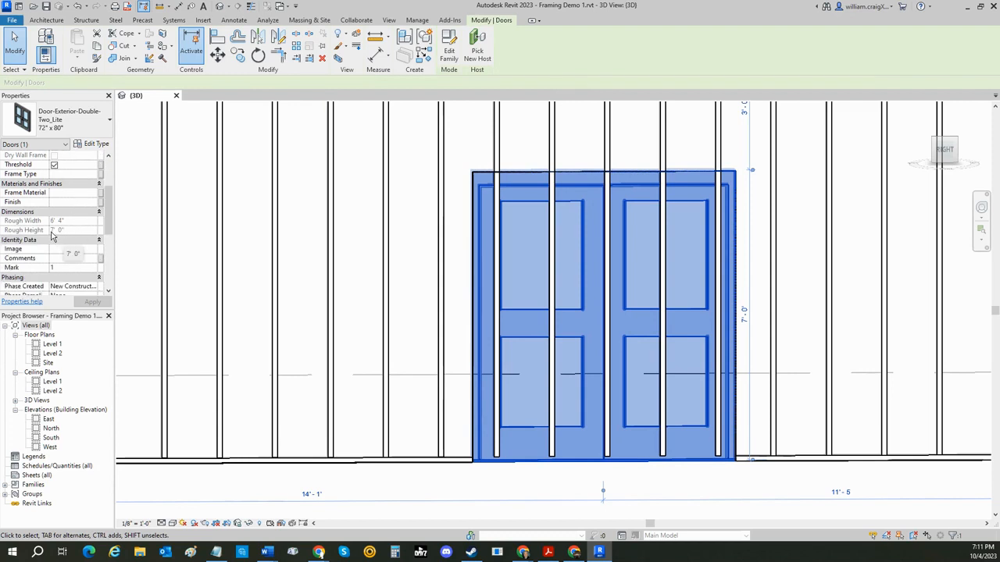
key("Escape")
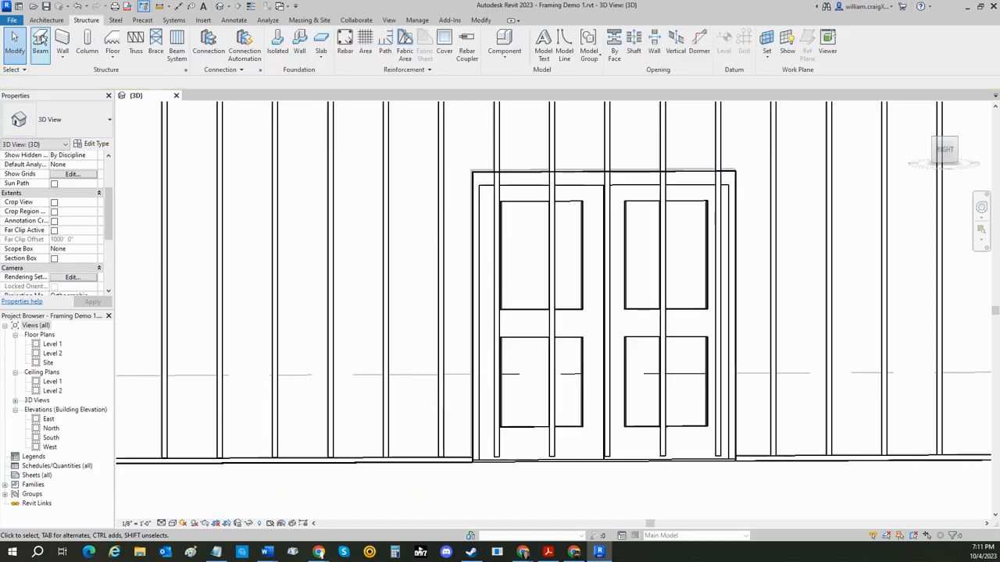
left_click(440, 251)
left_click_drag(440, 250, 498, 164)
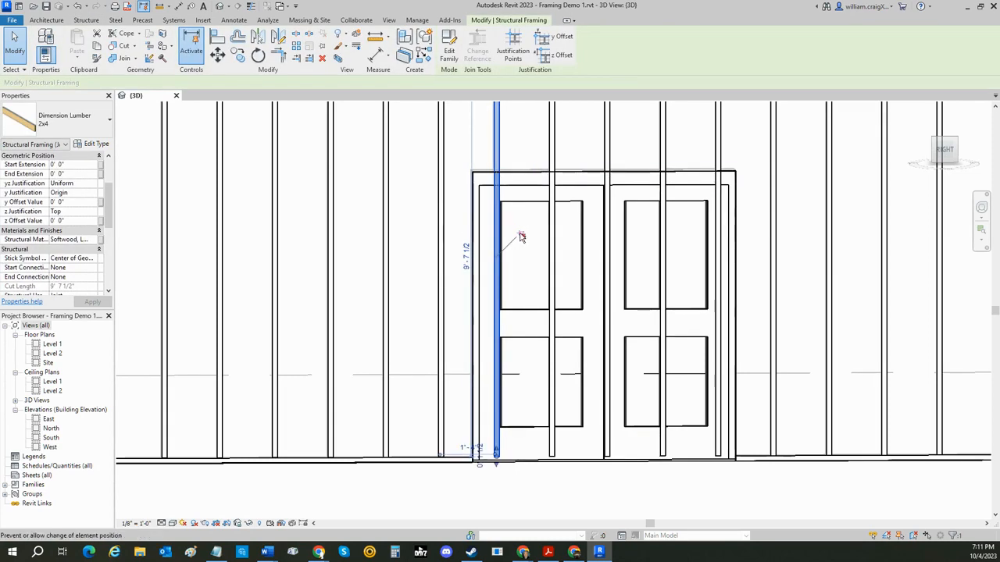
left_click(341, 127)
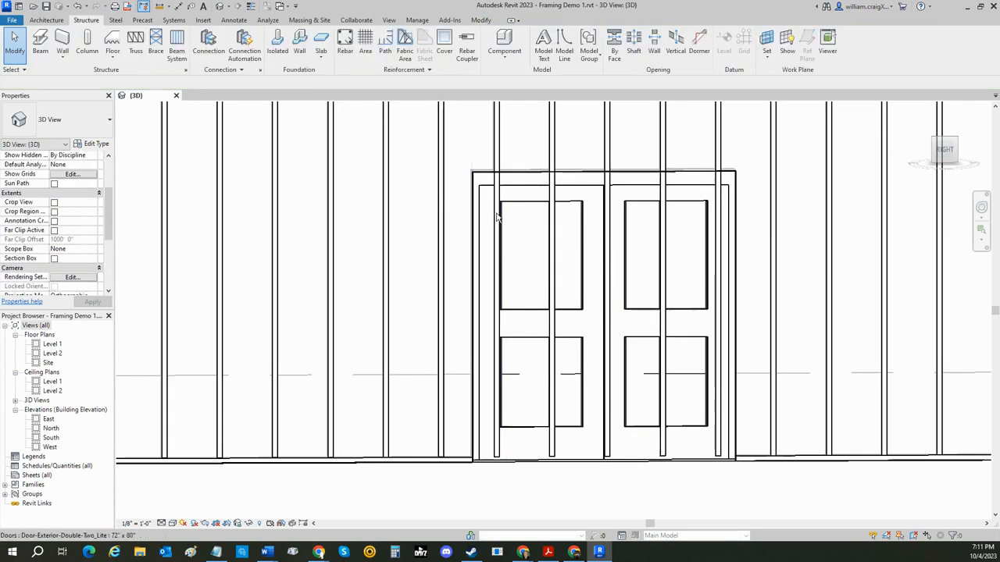
Copy the first 2x4 stud crossing the double door so the copy sits just outside the door opening's window-side edge.
left_click(501, 160)
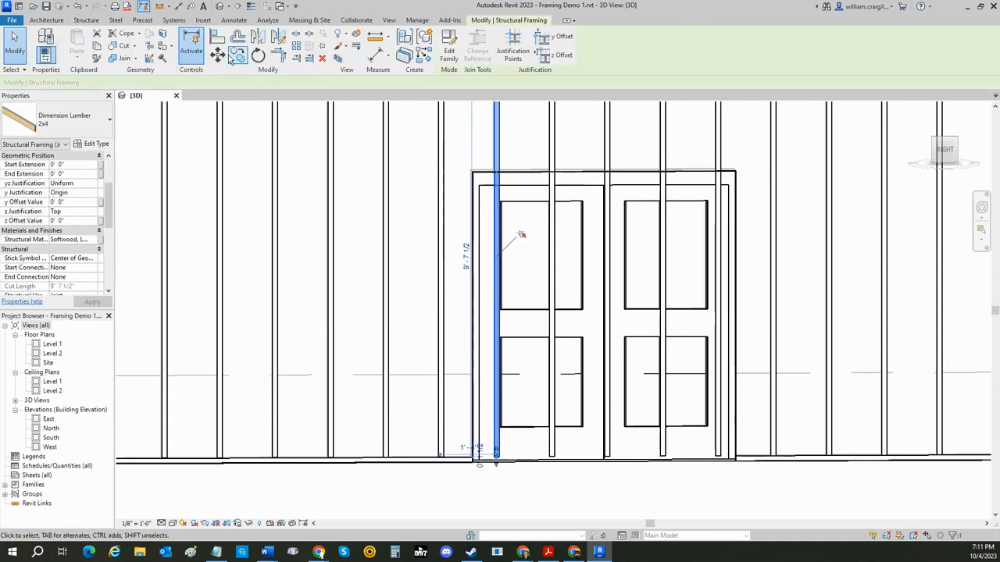
left_click(235, 57)
scroll(488, 164, "up", 4)
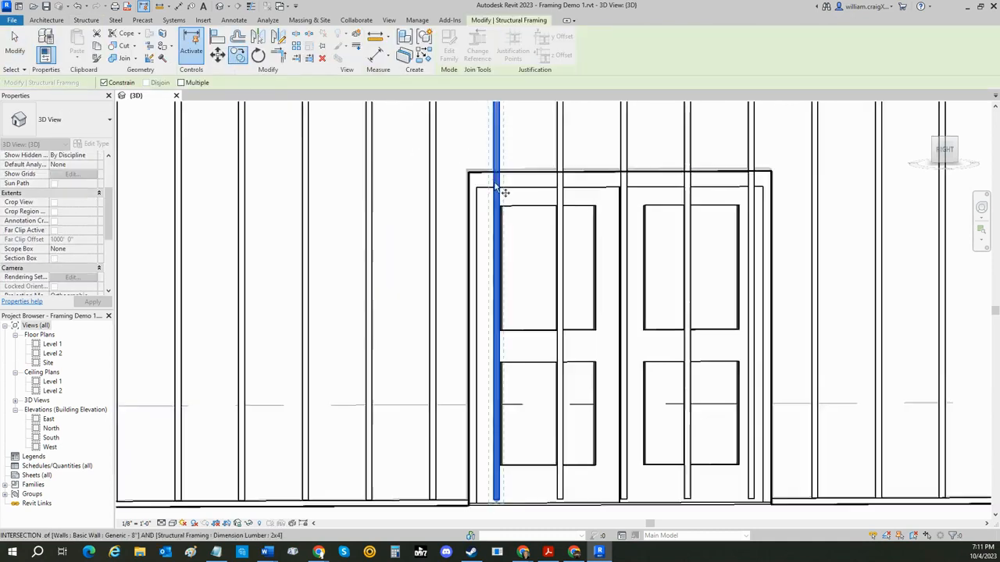
left_click(504, 159)
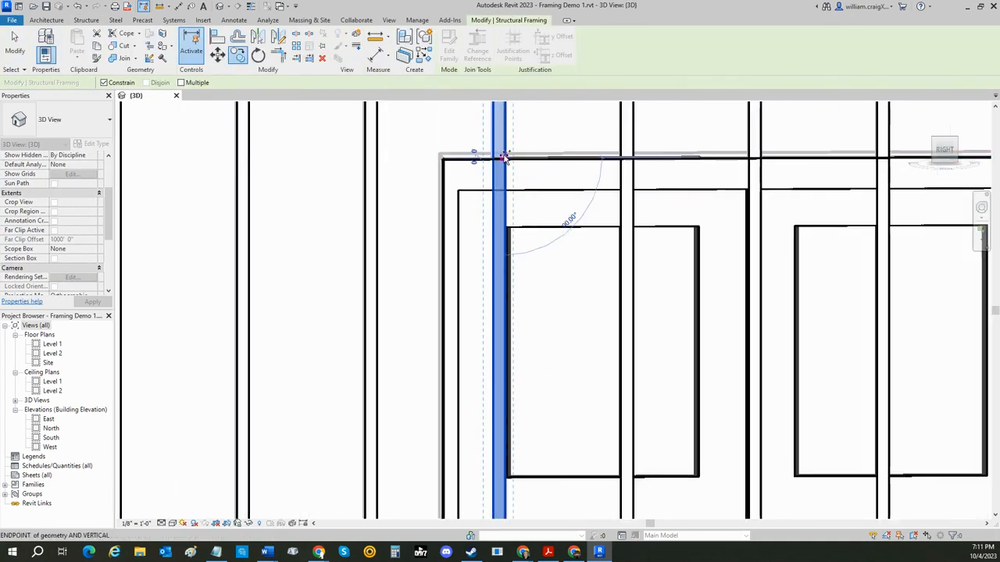
left_click(442, 159)
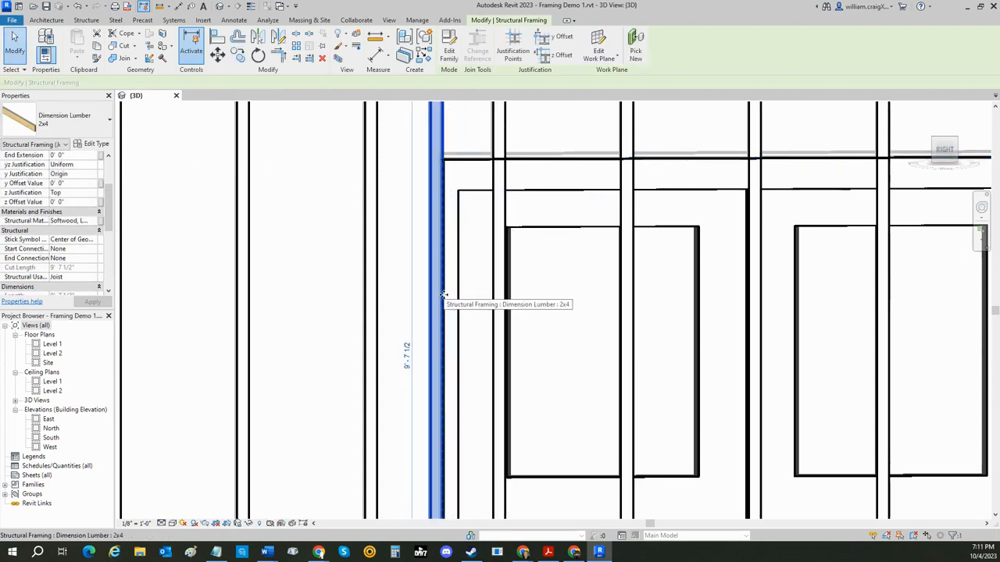
scroll(442, 294, "down", 2)
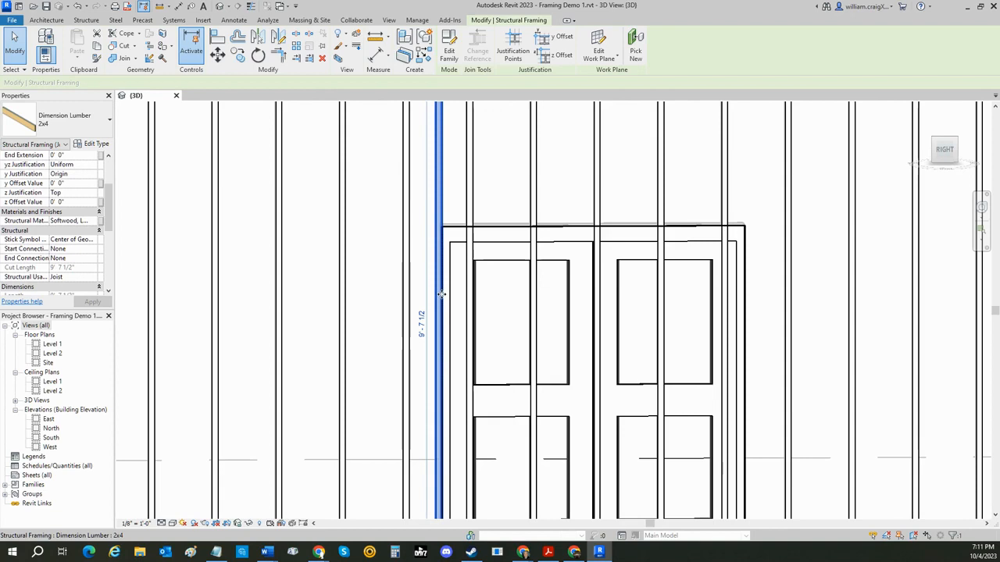
key("Escape")
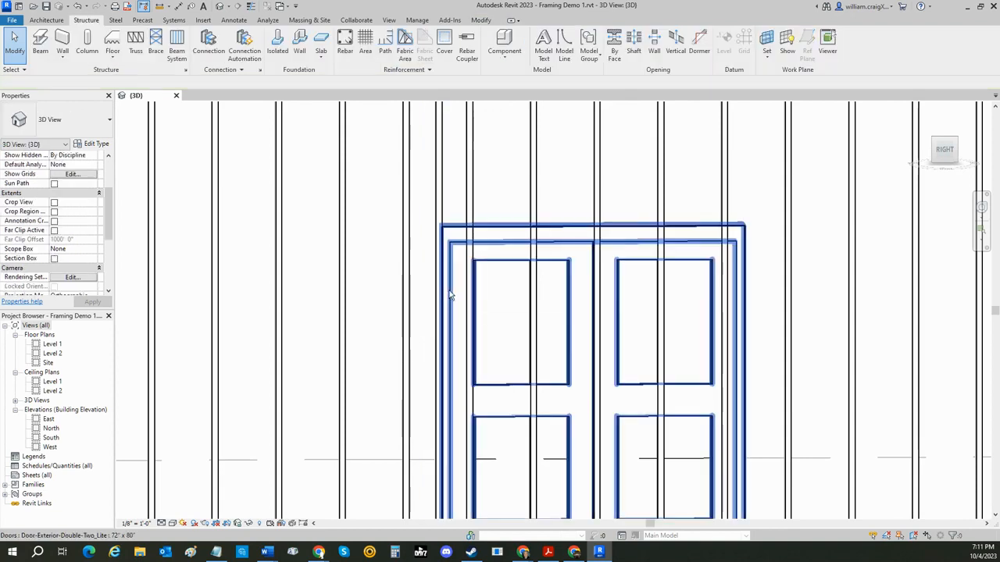
Split the copied 2x4 stud beside the double door at the height of the door opening's upper edge.
left_click(458, 235)
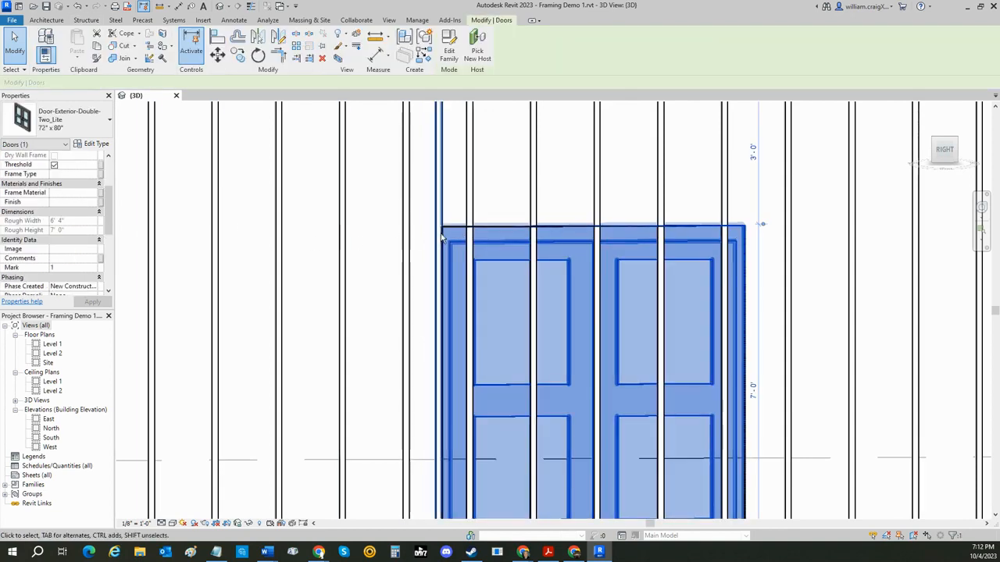
key("Escape")
left_click(441, 218)
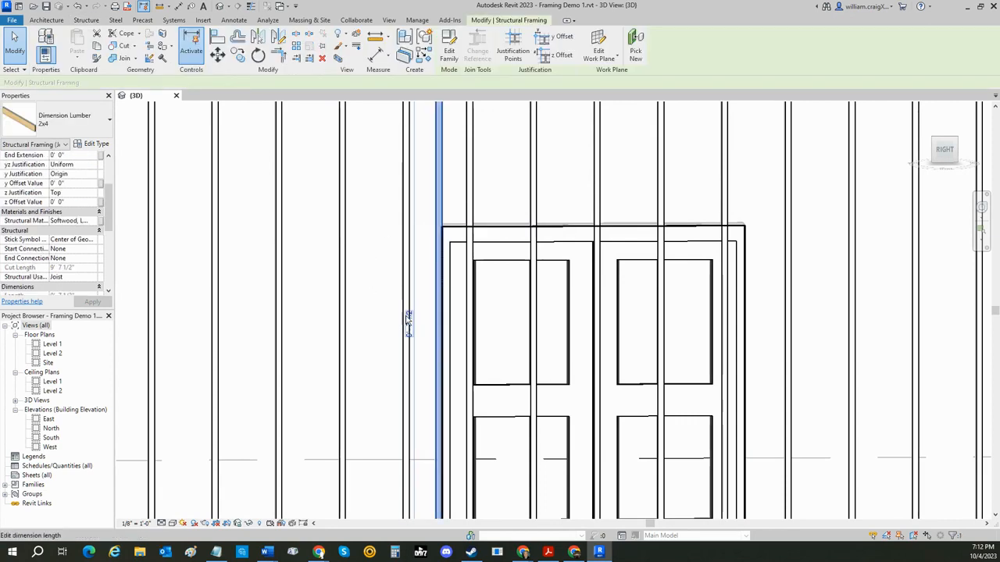
scroll(420, 315, "down", 4)
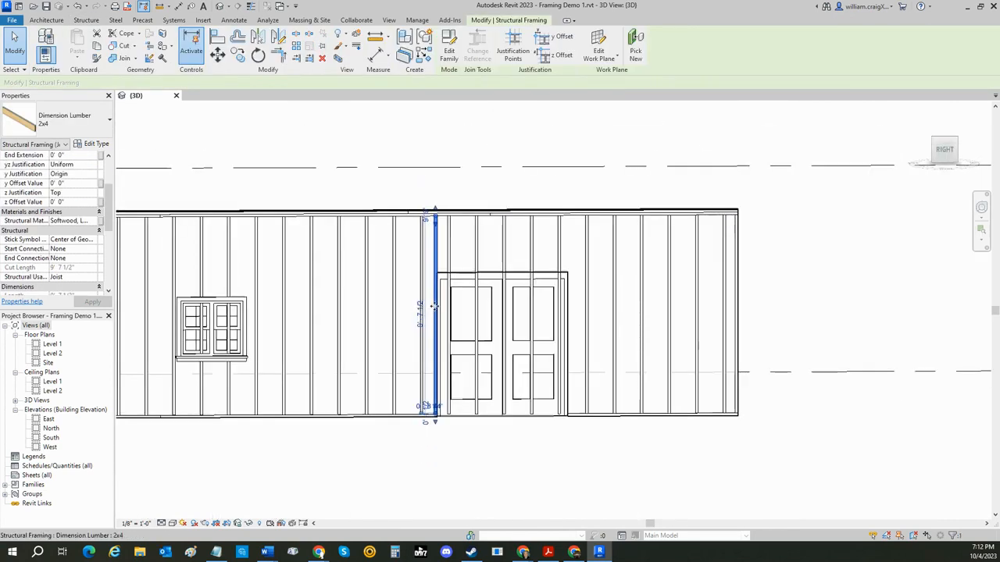
scroll(430, 309, "up", 1)
scroll(435, 307, "up", 3)
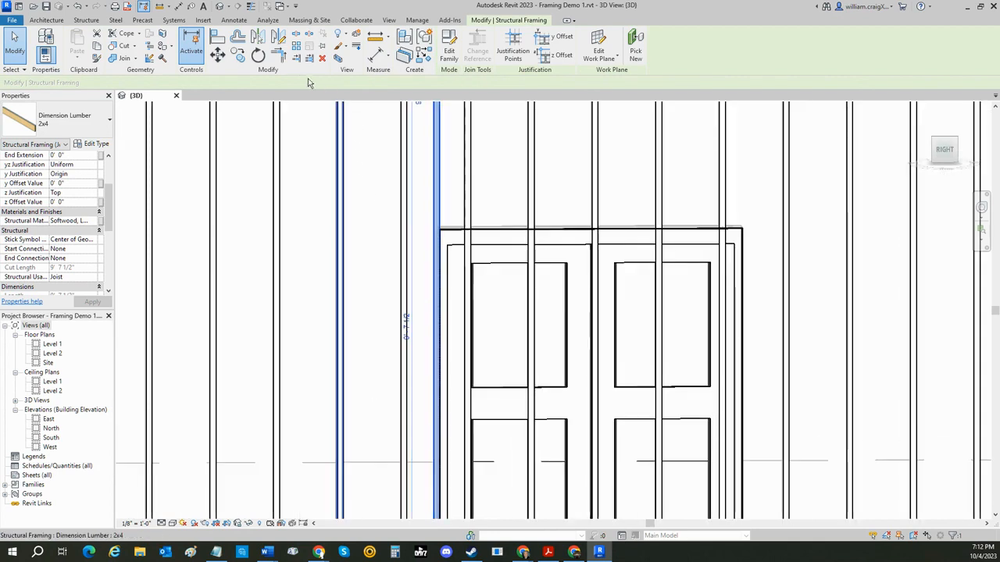
left_click(296, 45)
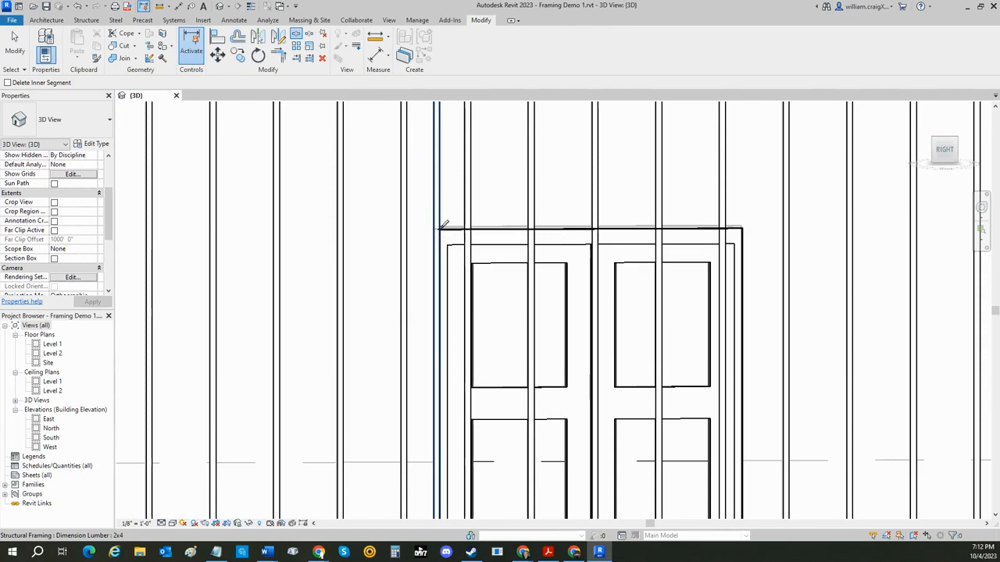
left_click(439, 230)
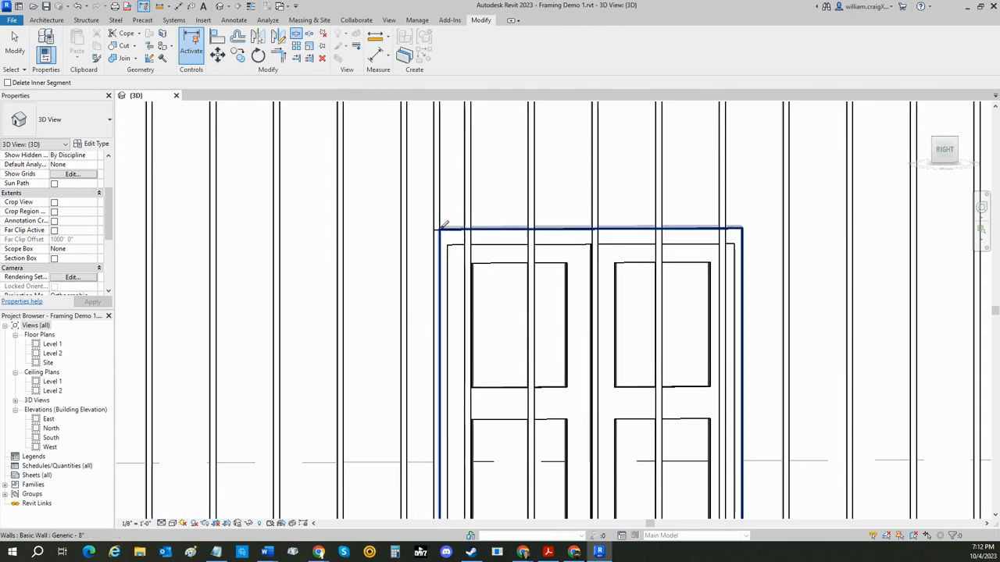
key("Escape")
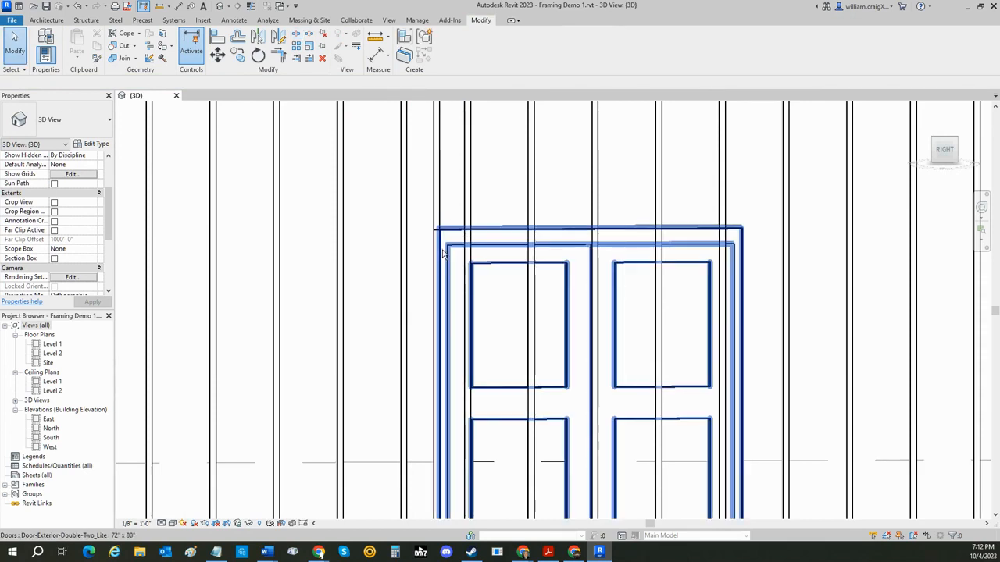
Delete the piece of the split stud above the door opening, keeping the trimmer beside the door.
scroll(438, 248, "up", 3)
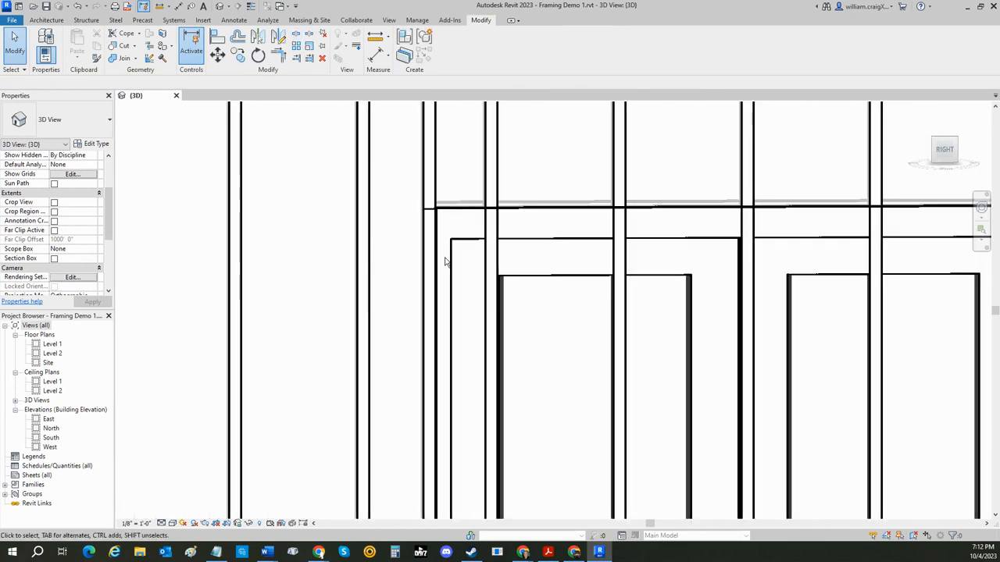
left_click(429, 191)
key("Delete")
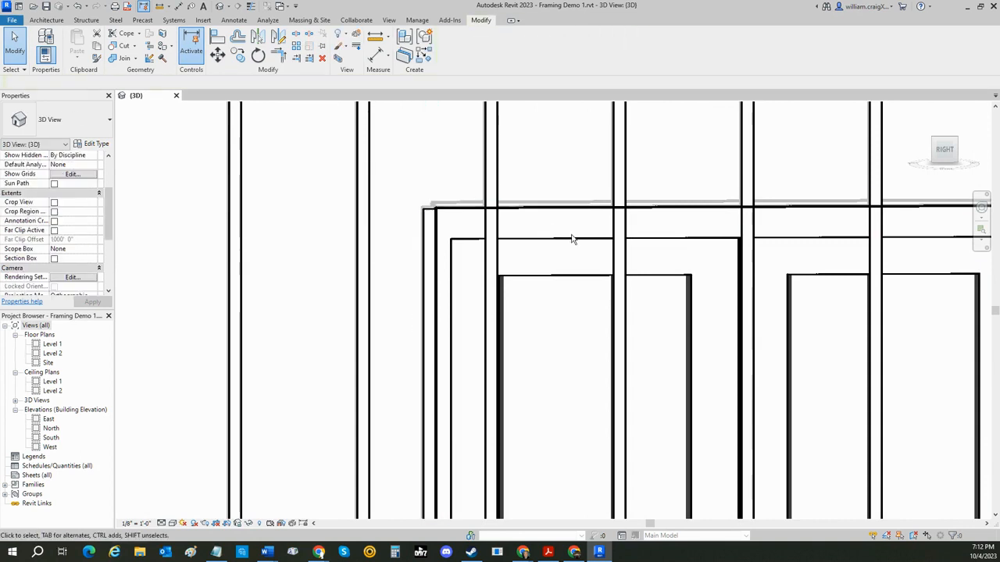
Copy the same full-height 2x4 stud crossing the door so the copy sits just outside the opening's opposite edge.
scroll(514, 251, "down", 4)
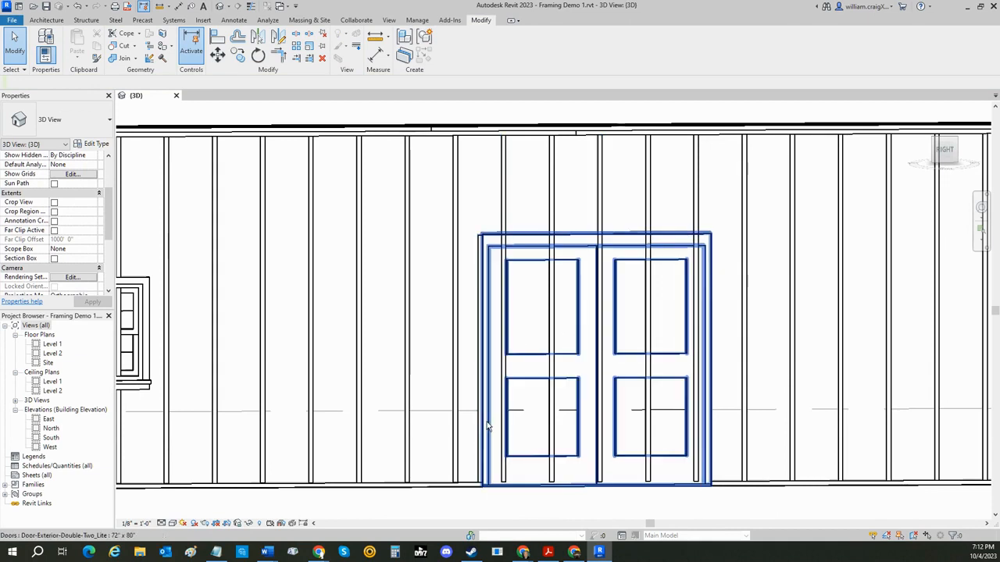
middle_click_drag(658, 397, 511, 402)
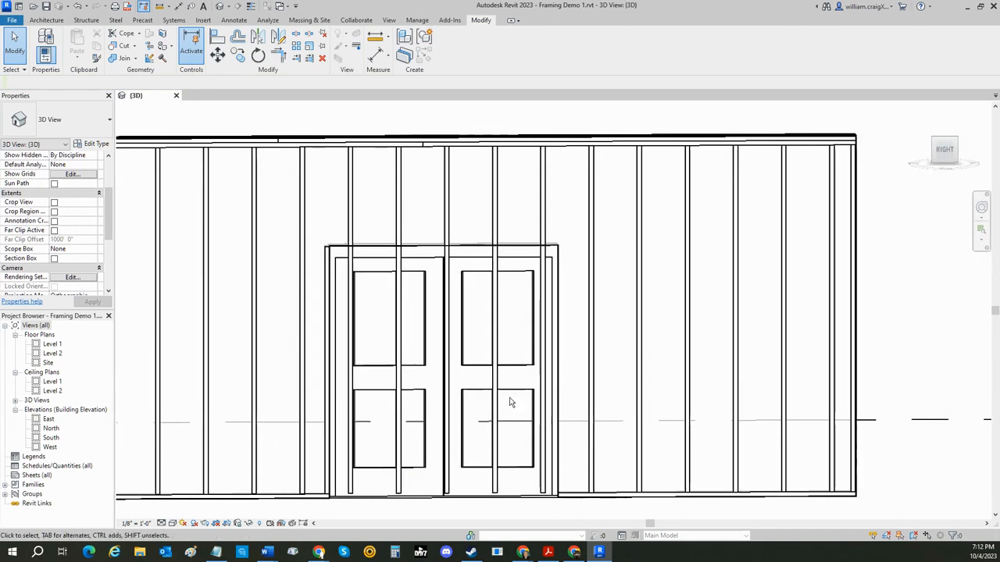
left_click(349, 195)
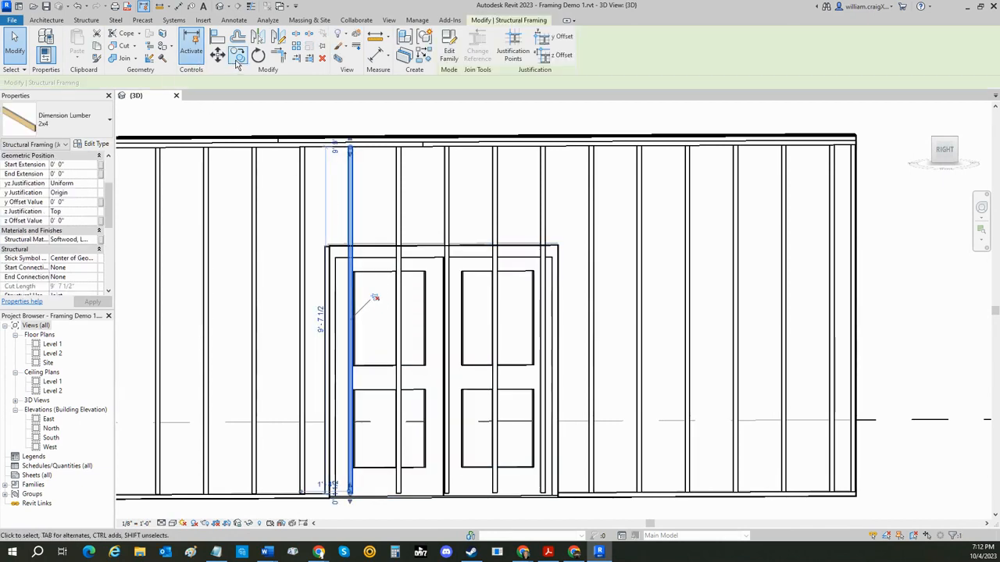
left_click(237, 60)
scroll(348, 278, "up", 4)
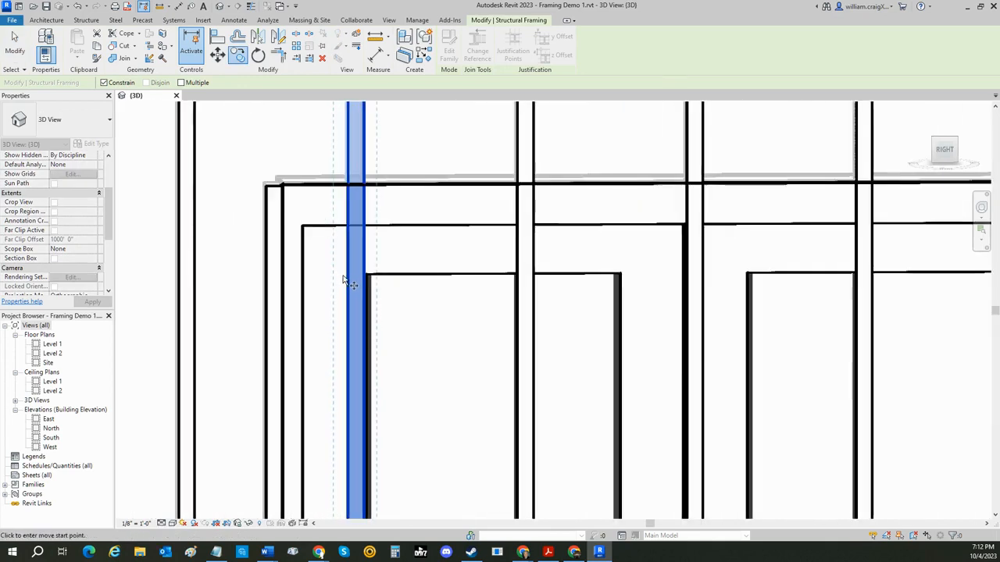
left_click(346, 277)
scroll(567, 307, "down", 3)
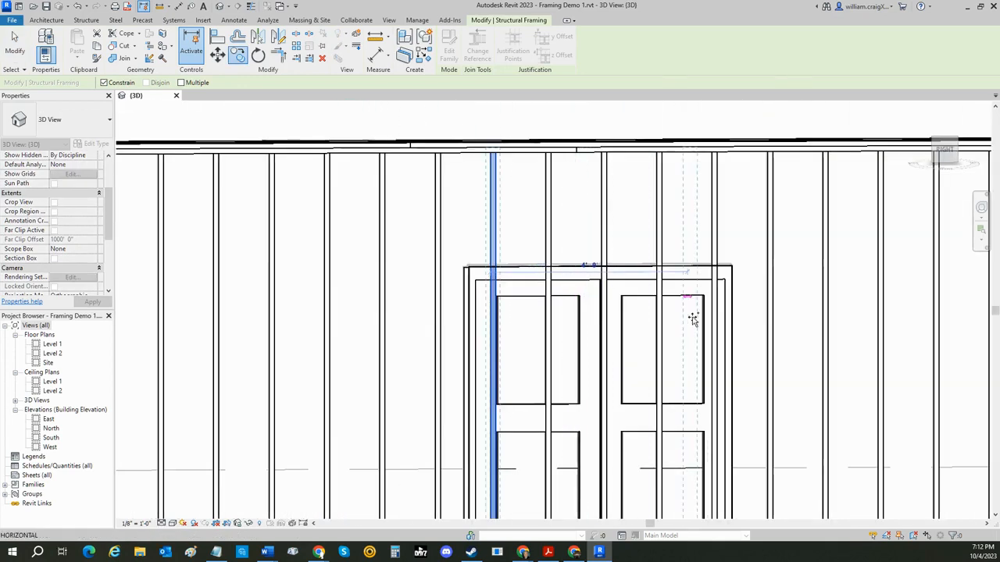
middle_click_drag(692, 319, 558, 322)
scroll(558, 322, "up", 5)
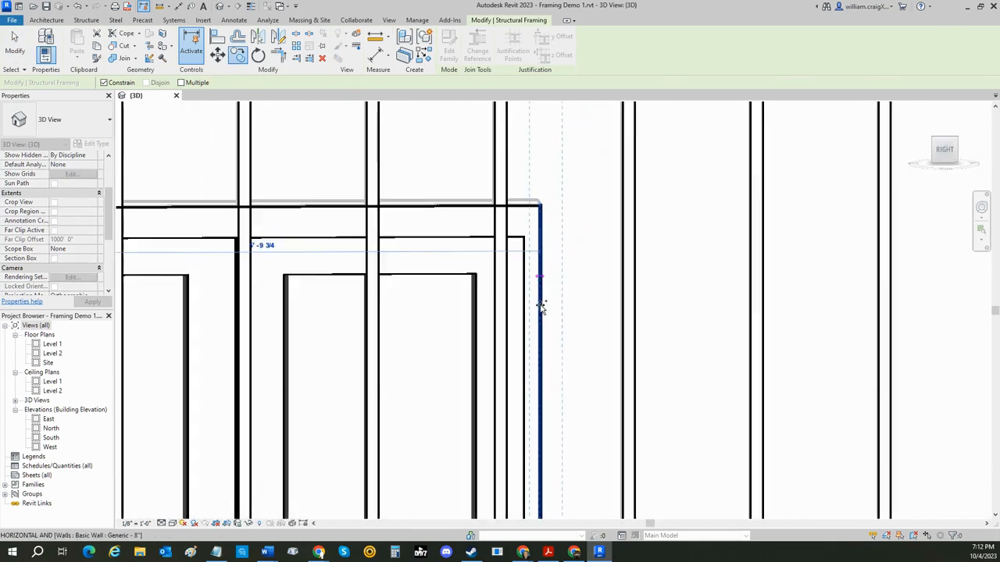
left_click(543, 306)
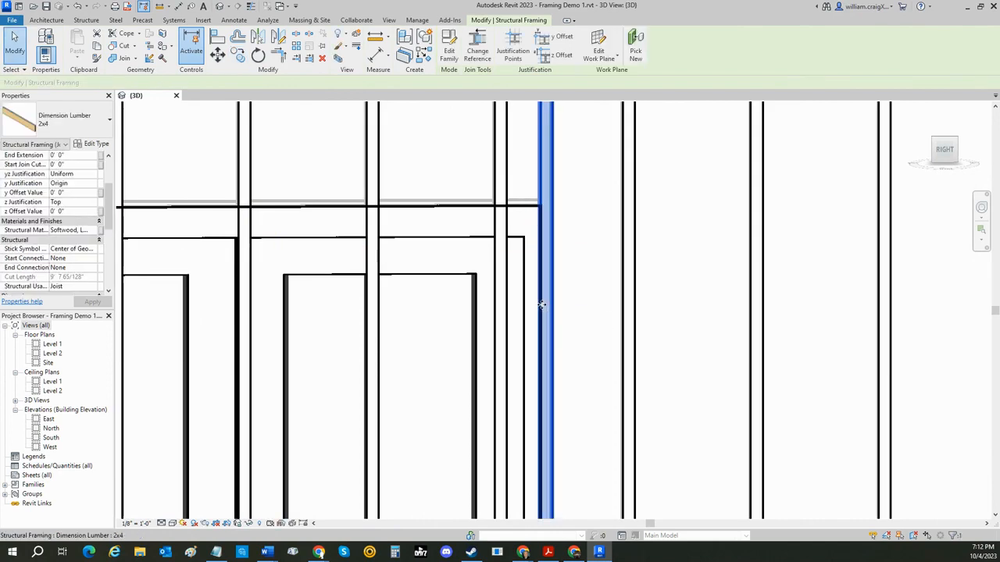
Split the copied 2x4 stud beside the double door level with the opening's upper edge and delete the piece above the split.
left_click(573, 314)
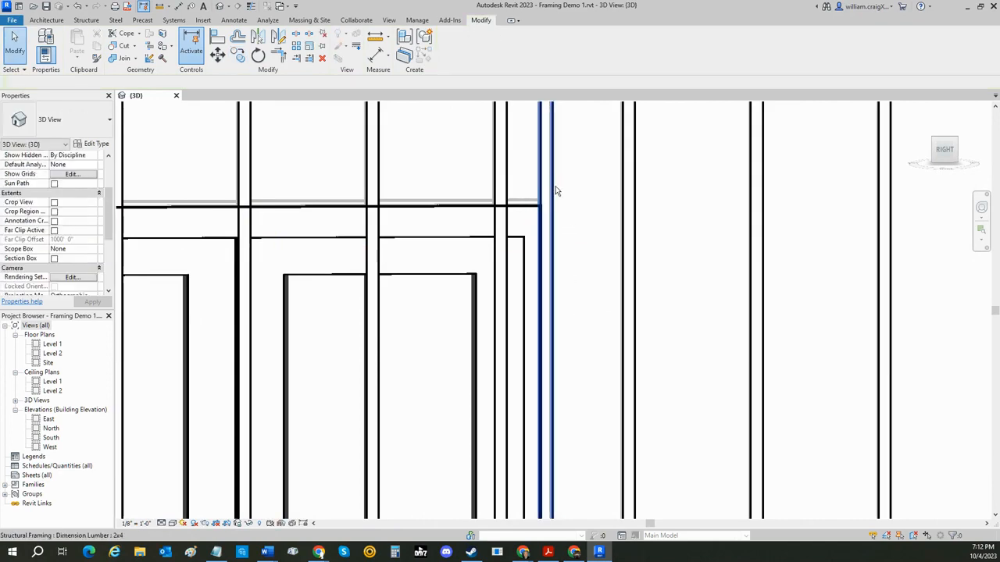
left_click(551, 188)
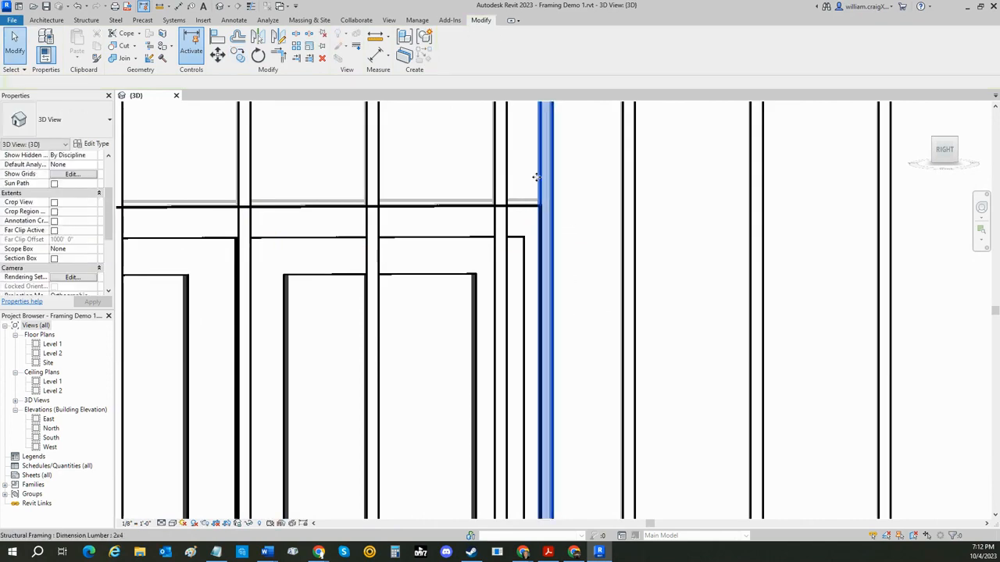
left_click(297, 36)
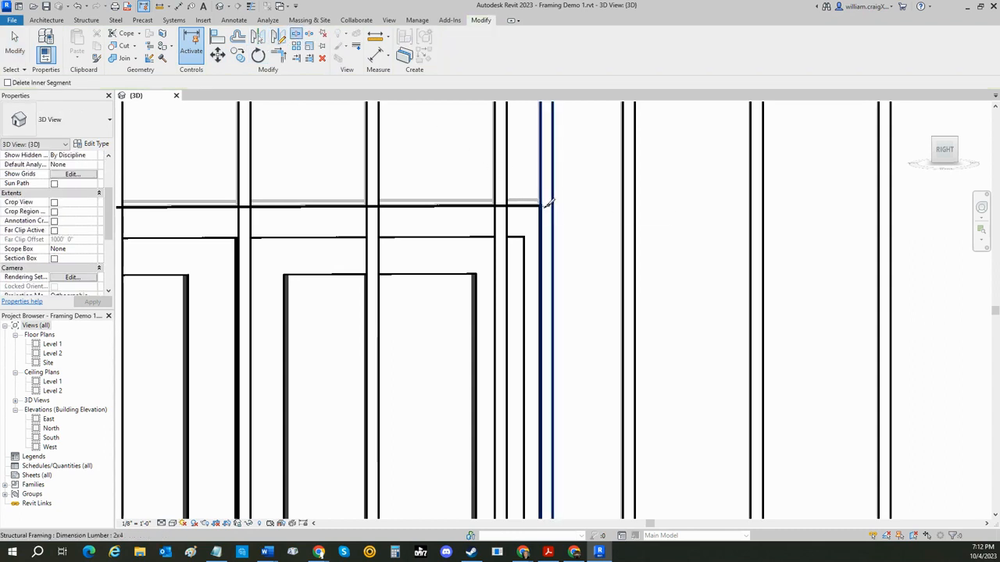
left_click(549, 202)
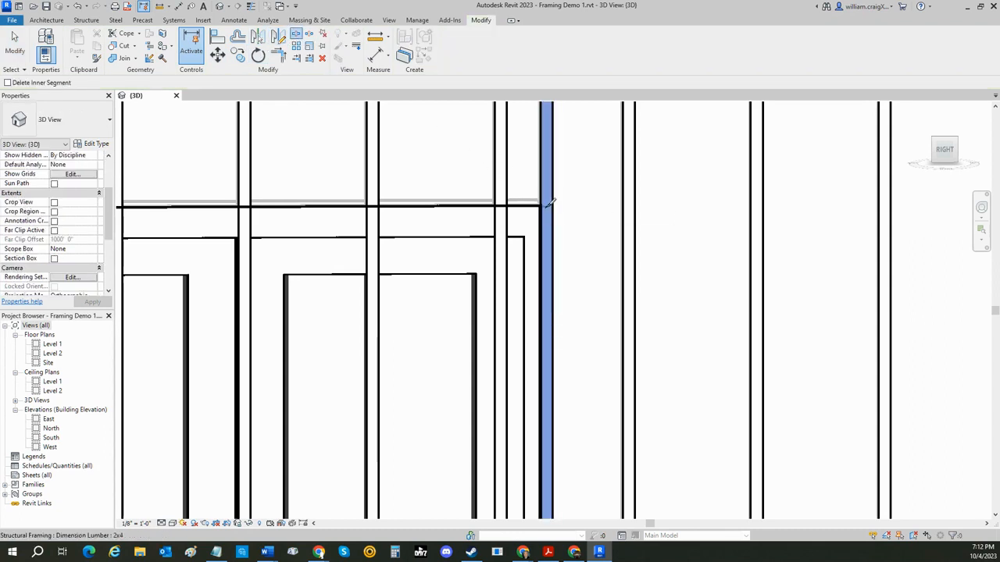
key("Escape")
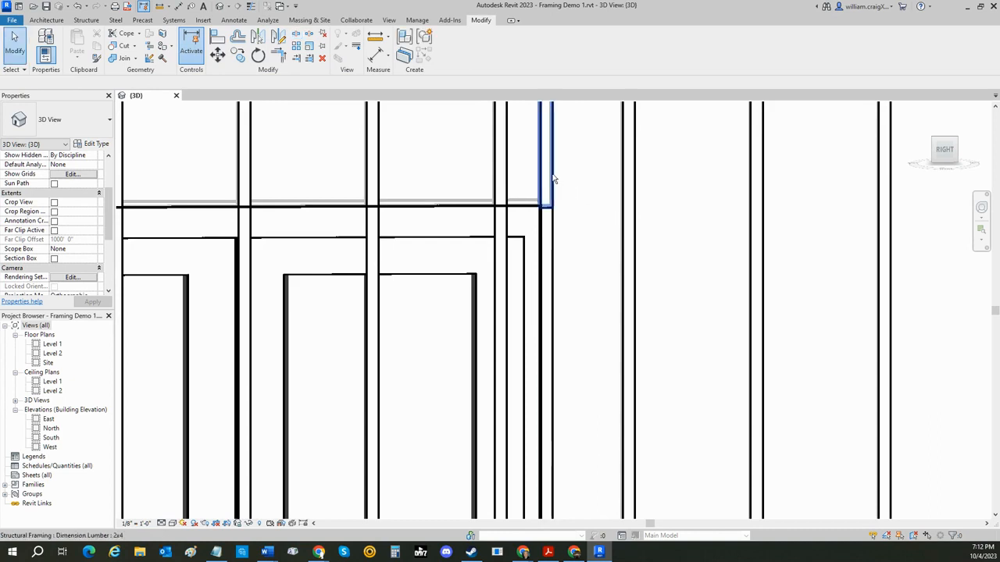
left_click(549, 184)
key("Escape")
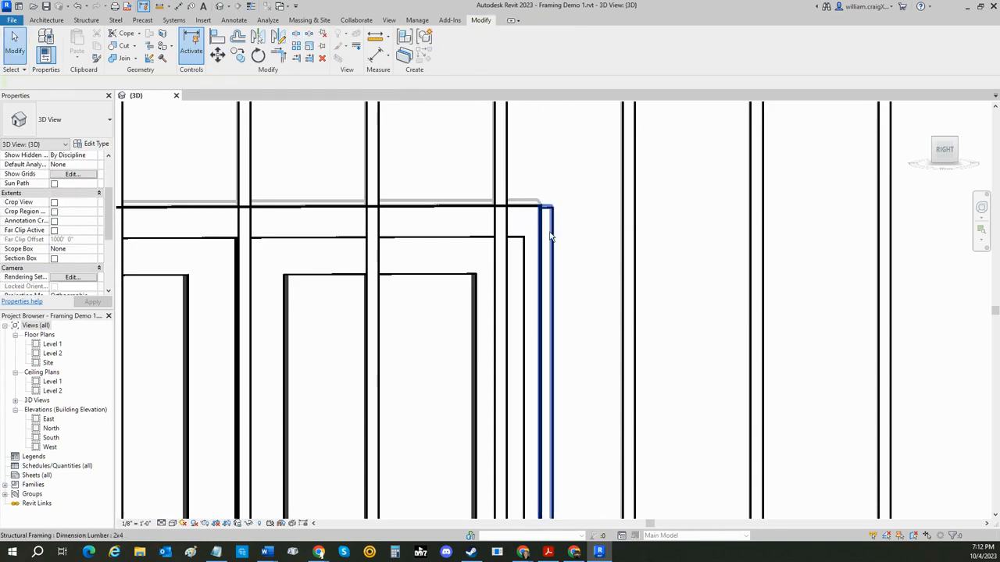
Copy the full-height 2x4 stud crossing the door nearest the window so the copy stands against the outside of the window-side trimmer.
scroll(549, 218, "down", 3)
scroll(554, 235, "down", 3)
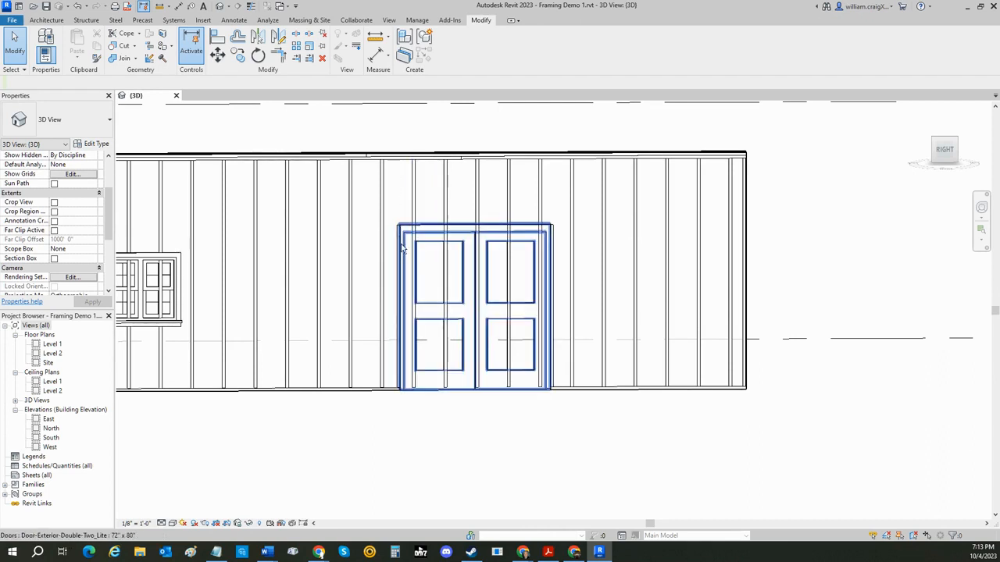
scroll(400, 230, "up", 3)
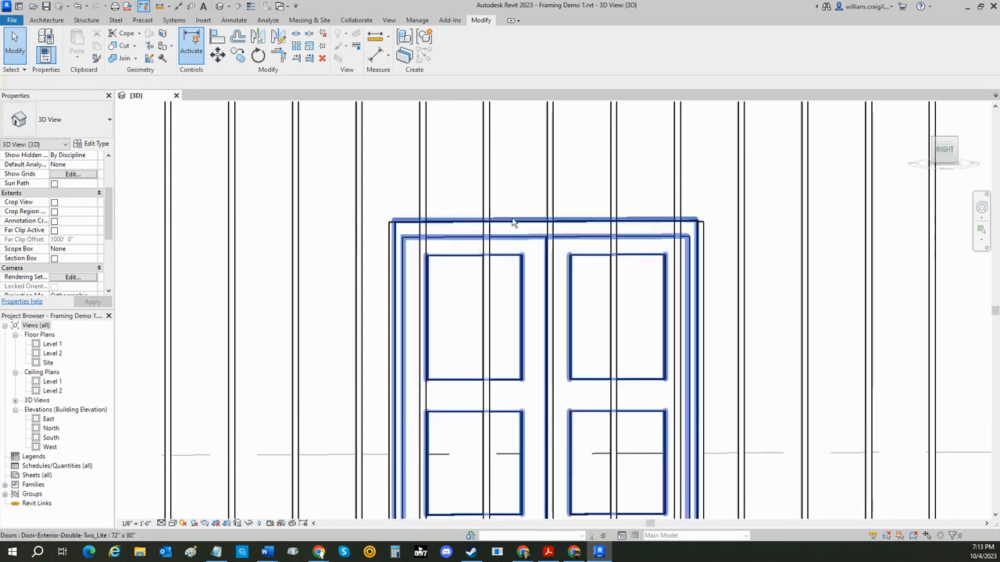
left_click(423, 196)
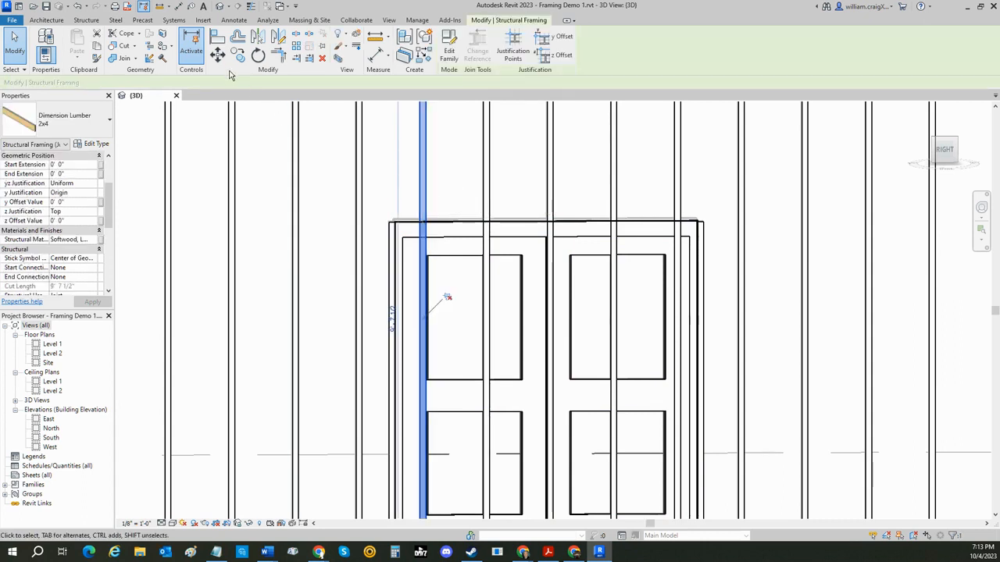
left_click(237, 55)
scroll(434, 193, "up", 2)
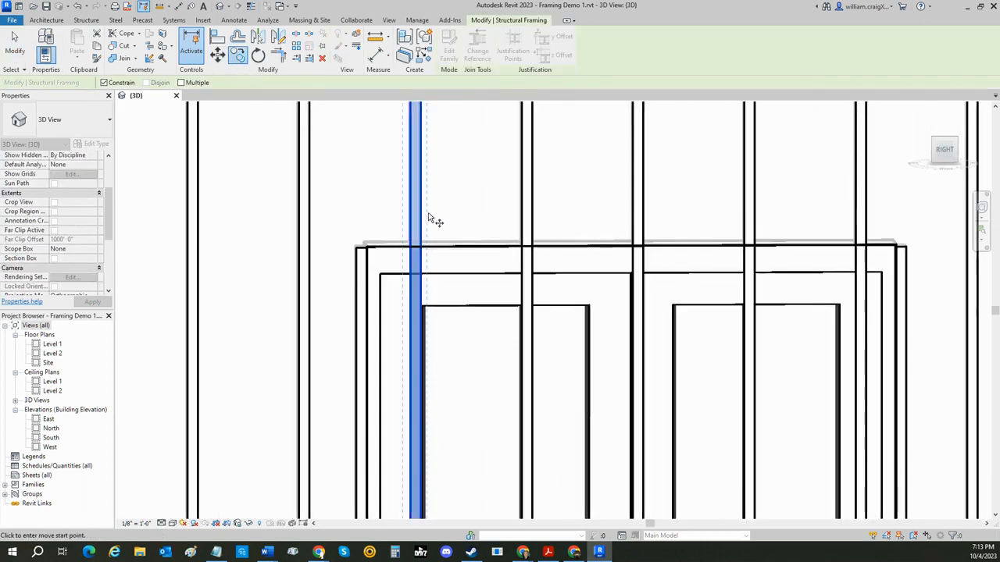
left_click(422, 297)
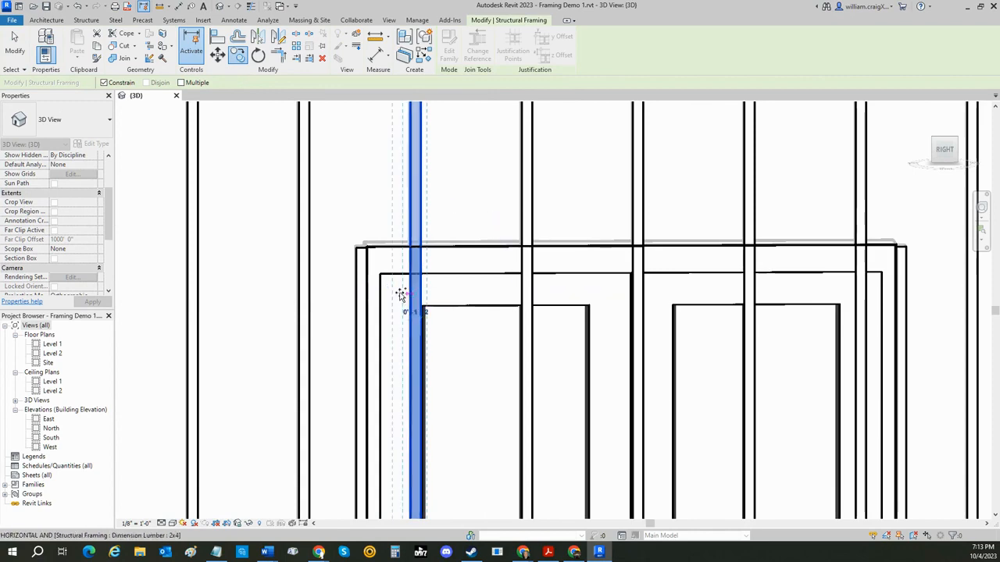
left_click(356, 299)
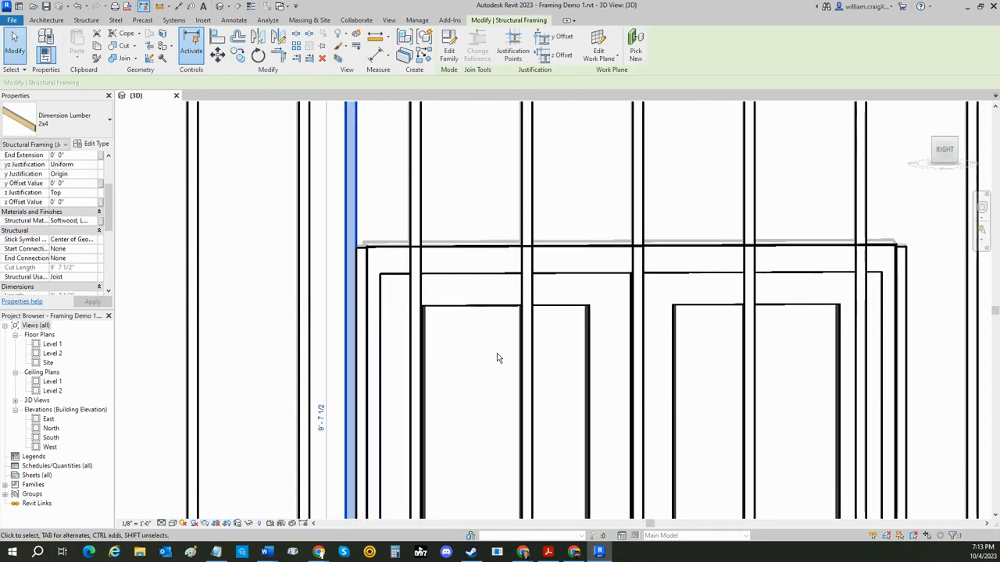
scroll(457, 350, "down", 3)
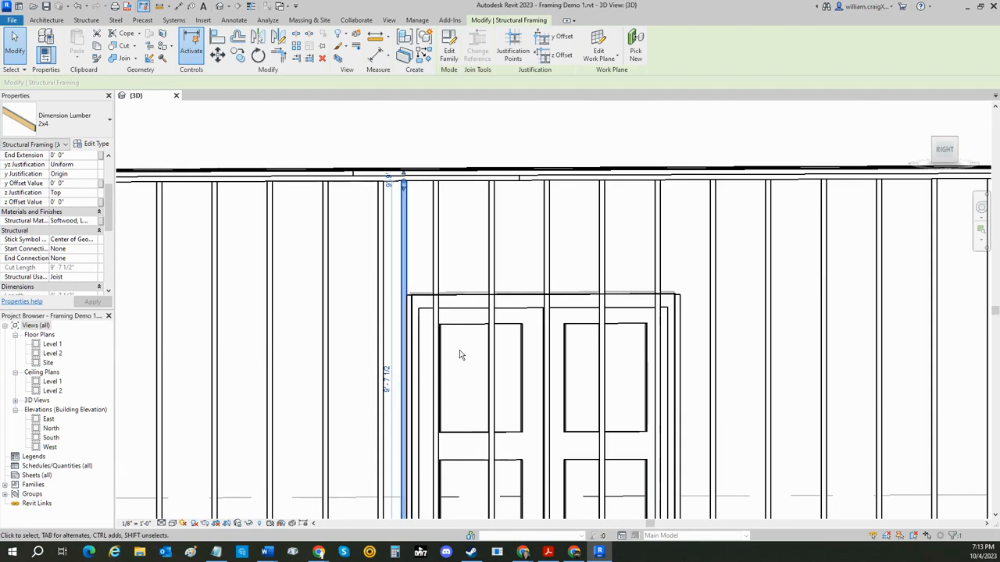
key("Escape")
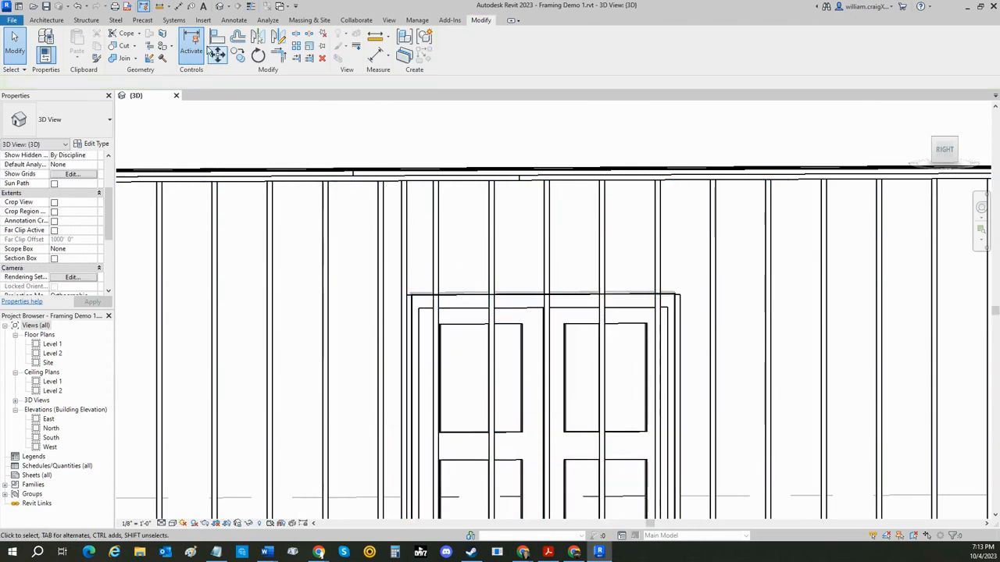
left_click(238, 55)
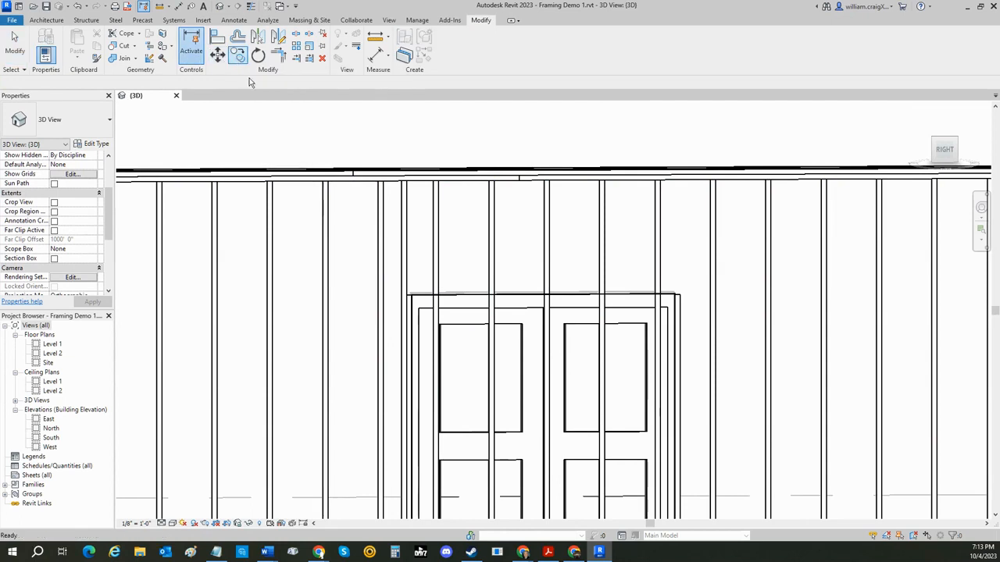
left_click(435, 279)
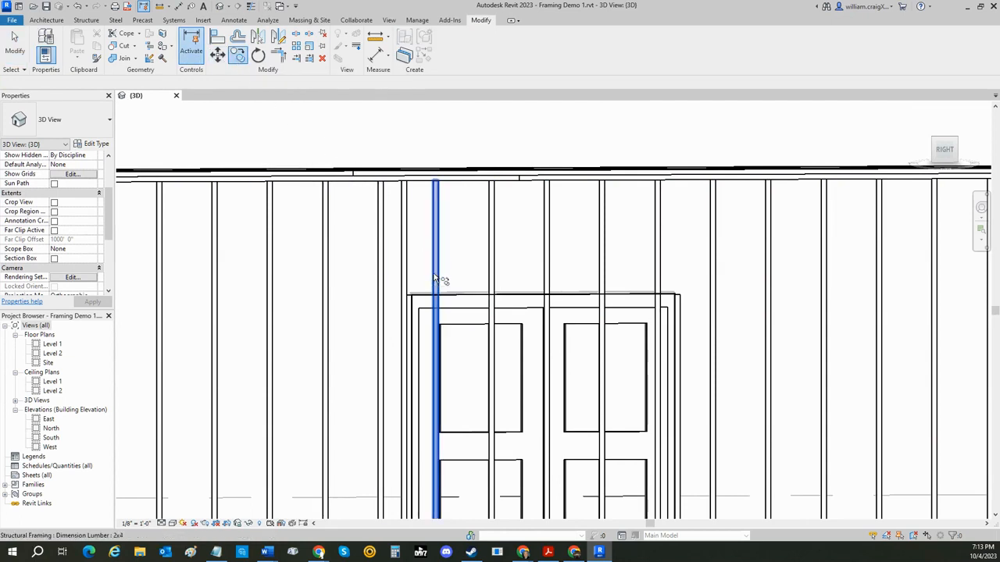
scroll(437, 283, "up", 4)
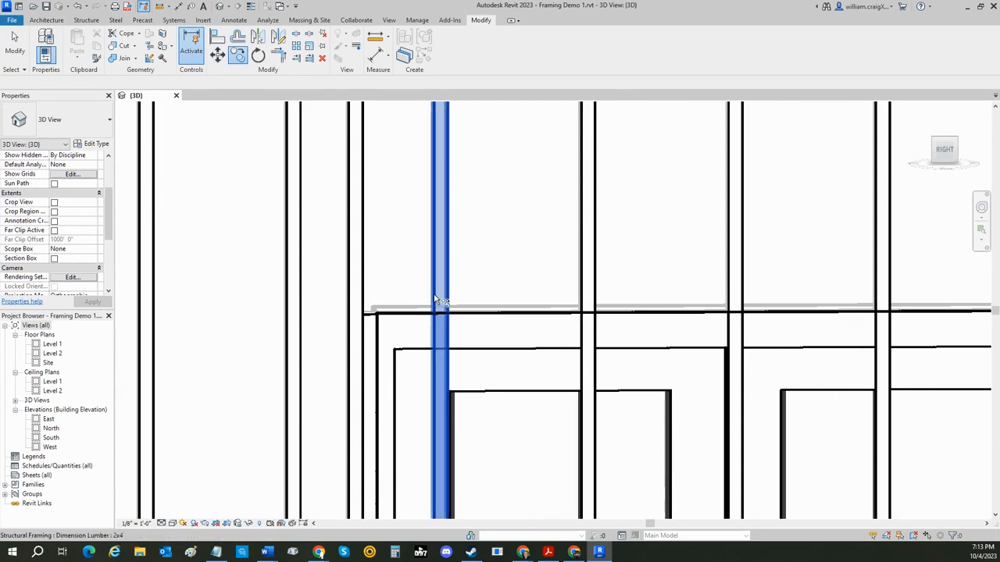
key("Escape")
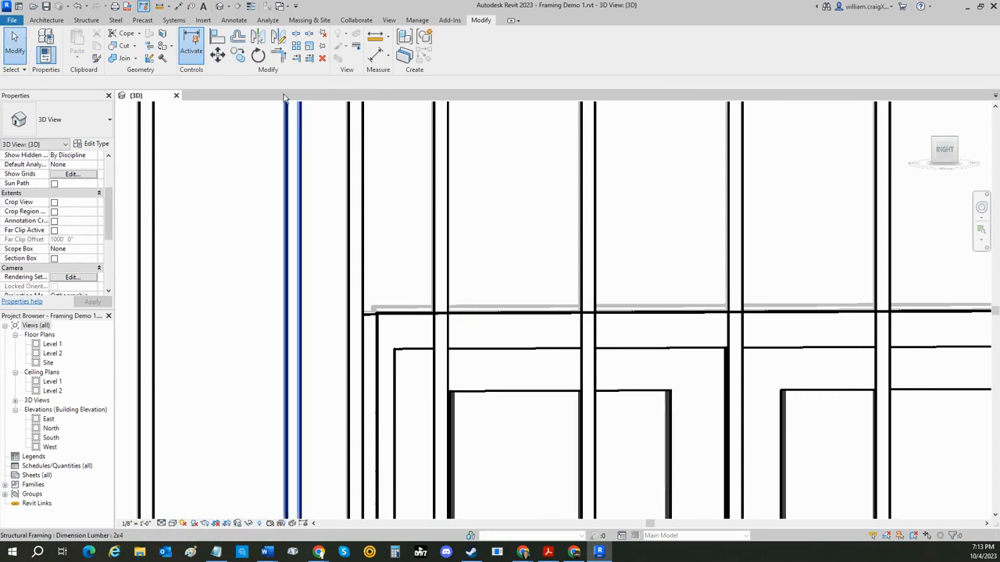
Copy the same full-height 2x4 stud so the copy stands against the outside of the trimmer on the door's far side from the window.
left_click(238, 57)
left_click(437, 257)
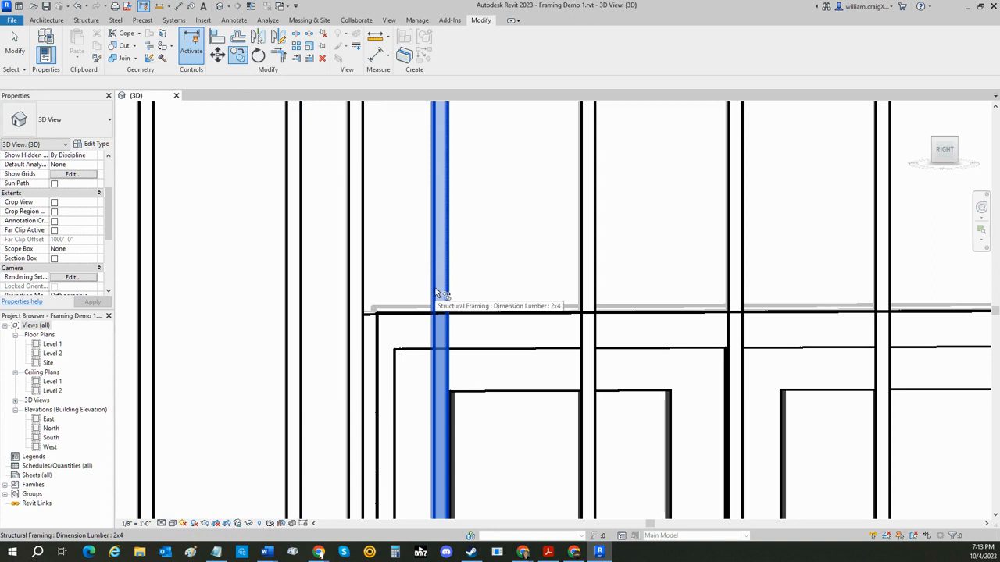
scroll(554, 279, "down", 3)
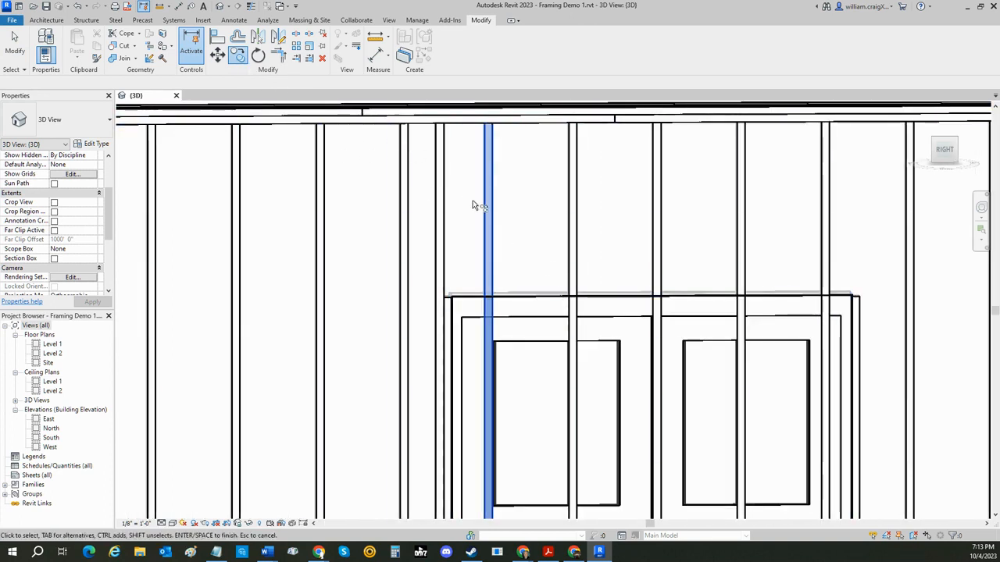
middle_click_drag(464, 225, 357, 161)
scroll(384, 183, "down", 3)
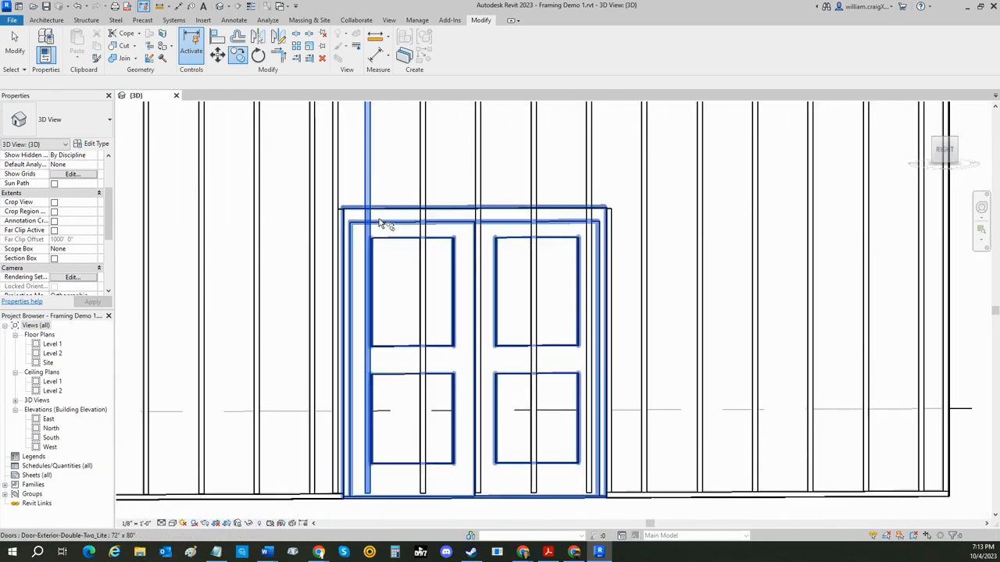
left_click(374, 205)
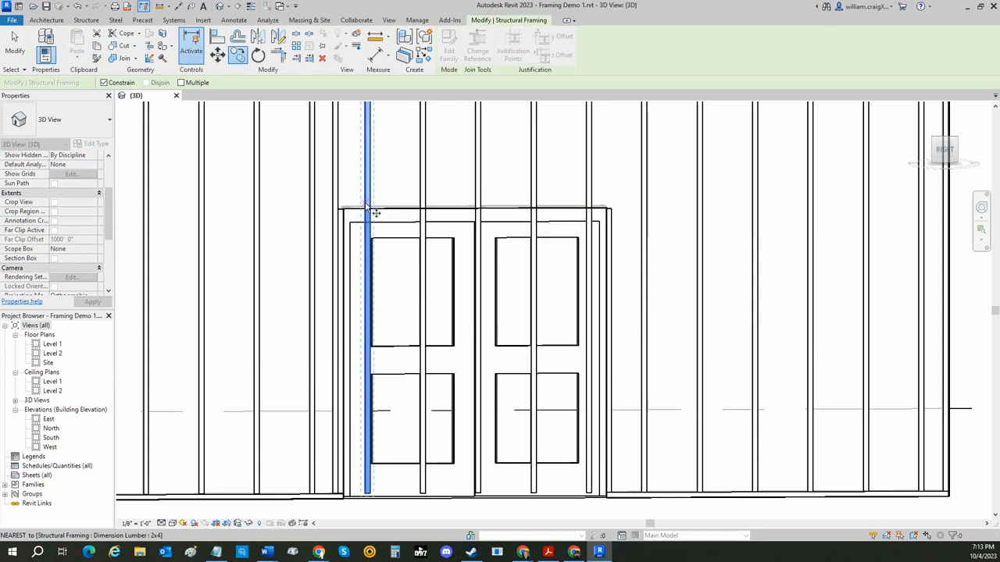
scroll(368, 208, "up", 2)
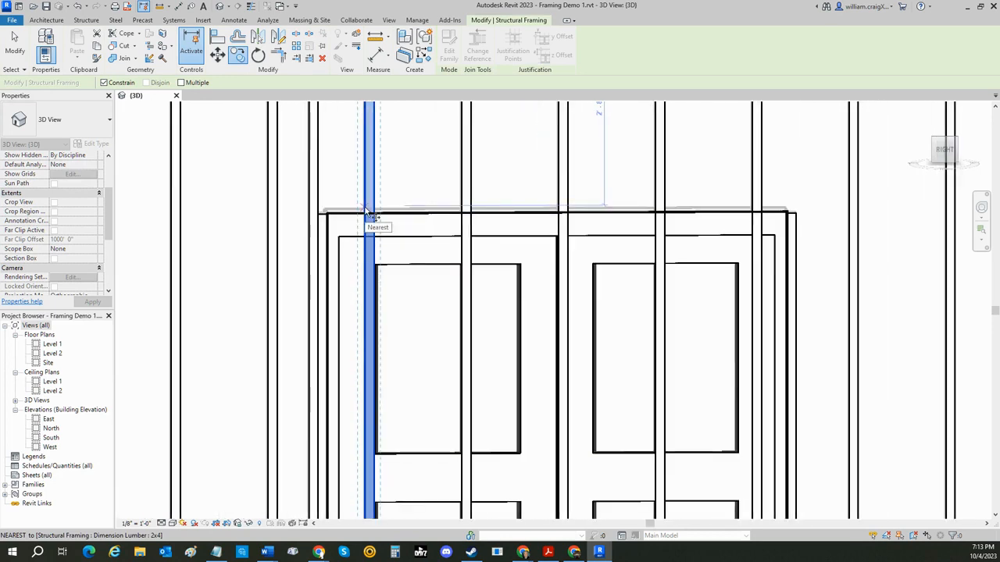
left_click(368, 211)
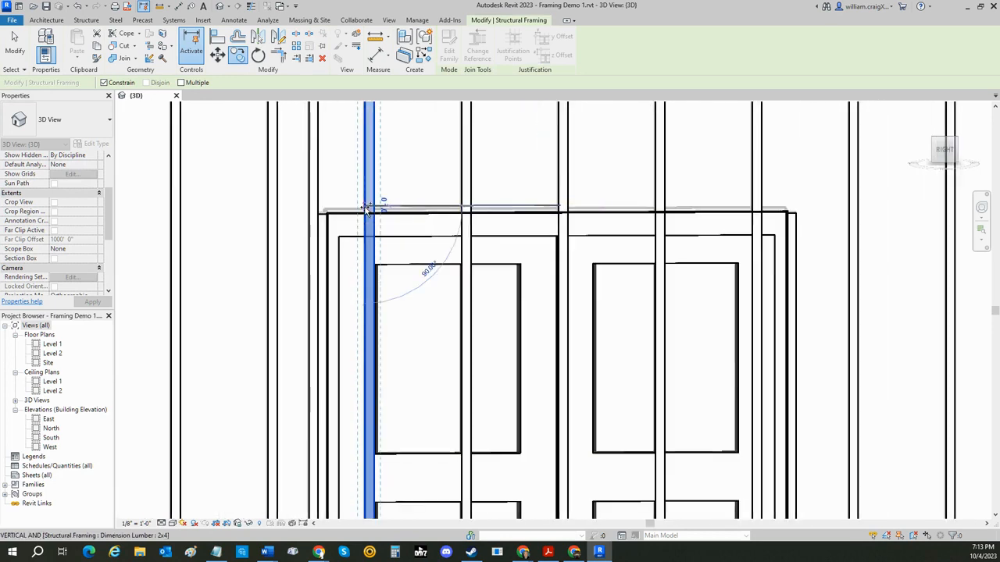
left_click(797, 222)
key("Escape")
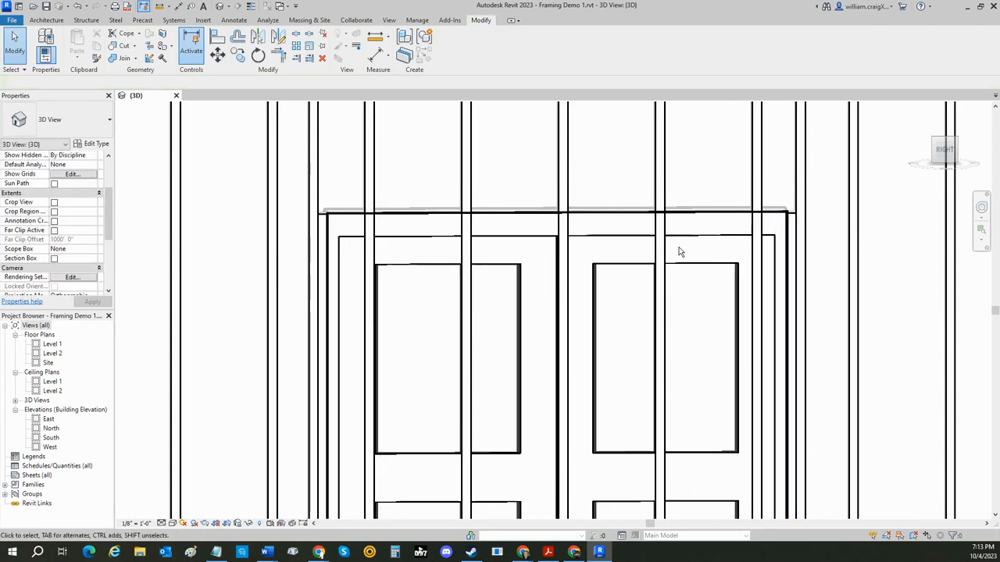
Examine the full-height 2x4 studs that cross the double door opening, one after another.
scroll(679, 256, "down", 5)
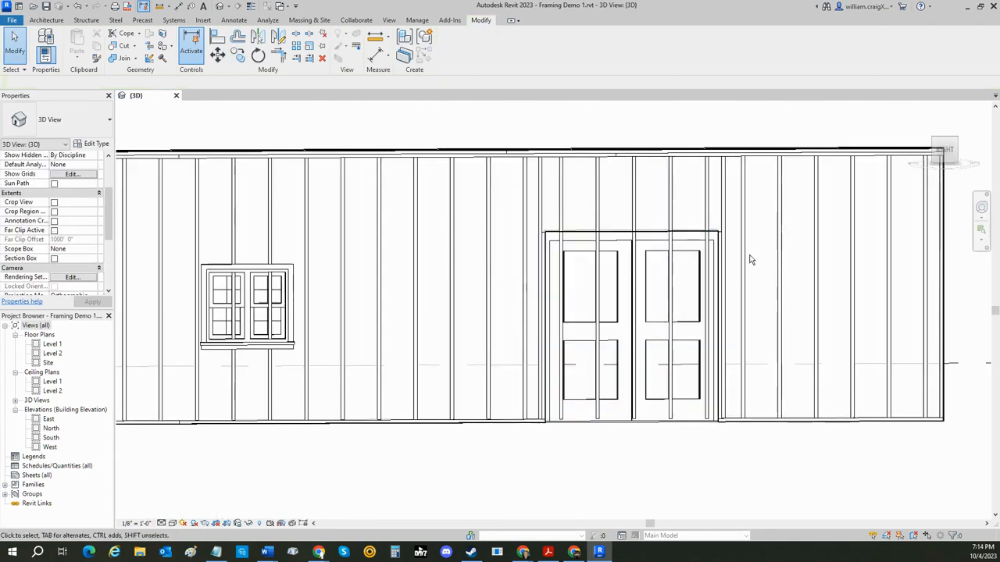
scroll(648, 252, "up", 3)
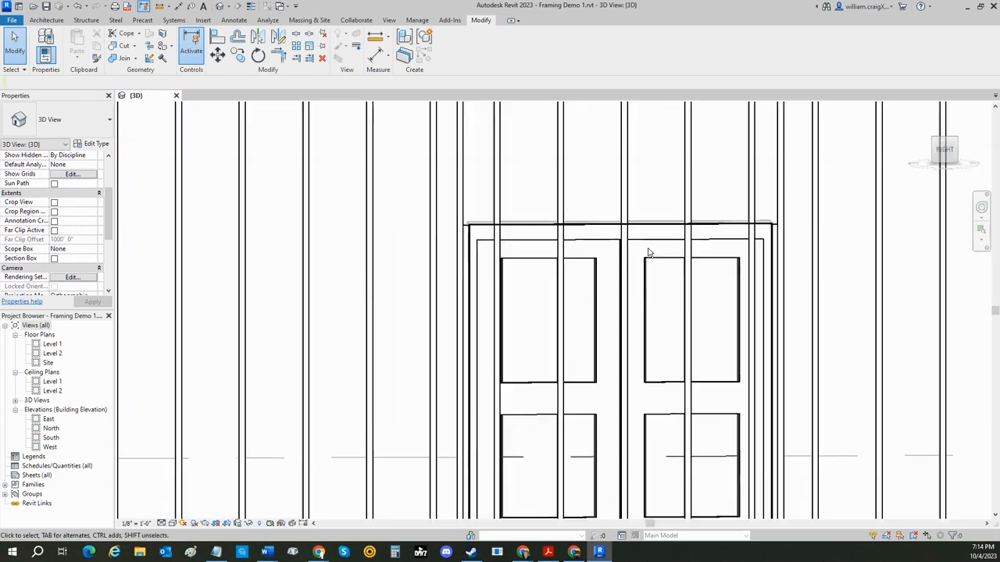
scroll(648, 253, "up", 1)
scroll(646, 256, "down", 1)
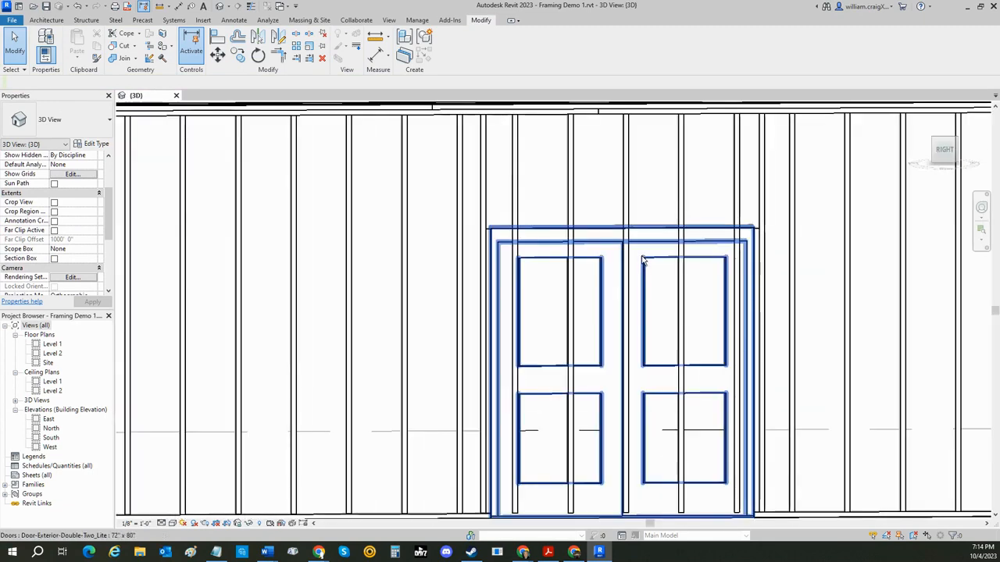
left_click(513, 210)
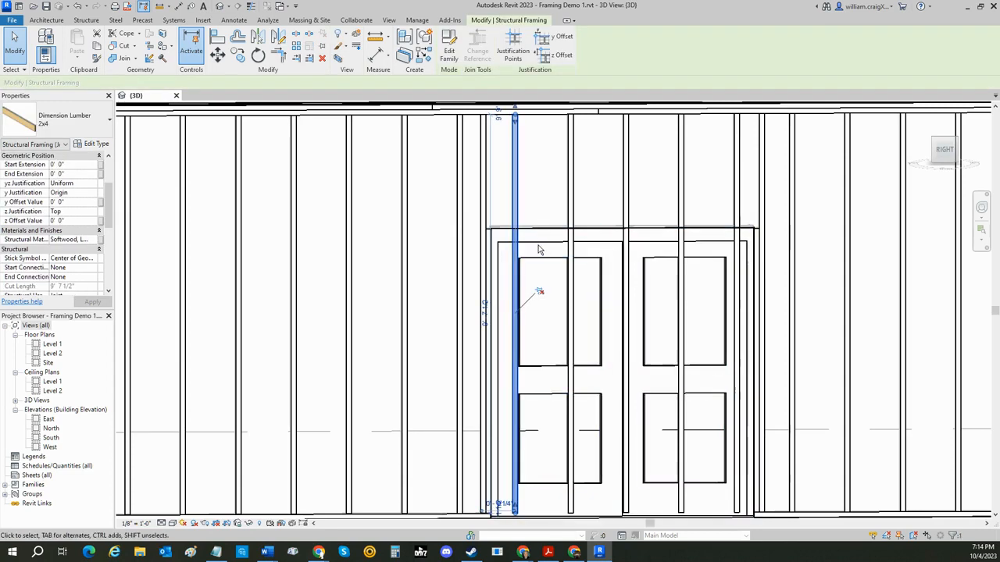
left_click(568, 209)
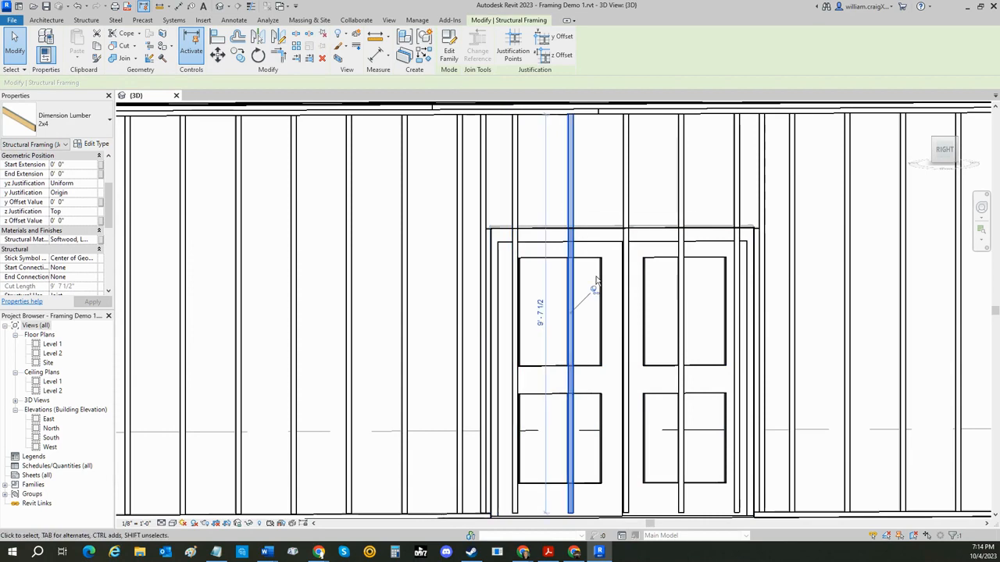
left_click(629, 209)
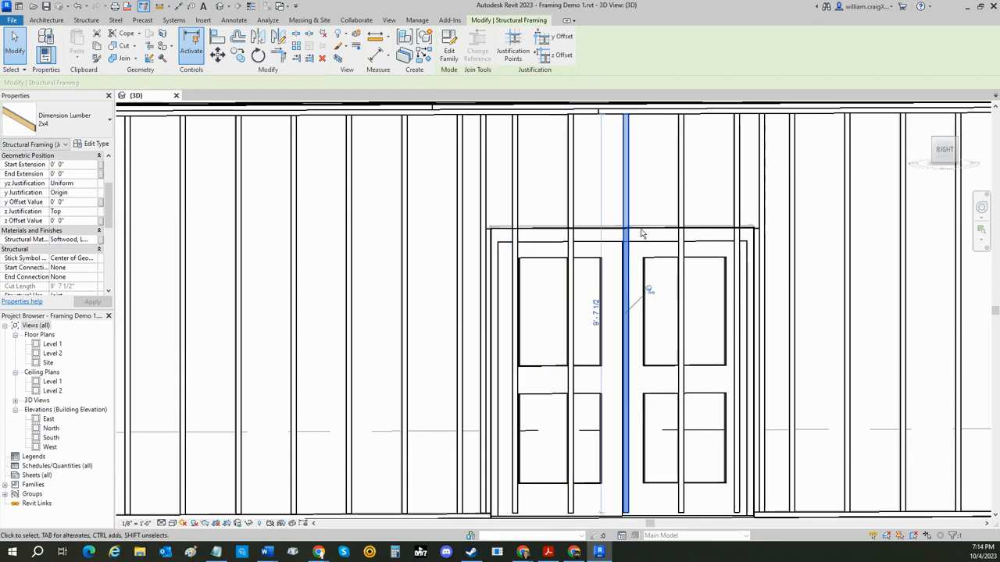
left_click(685, 223)
left_click(738, 291)
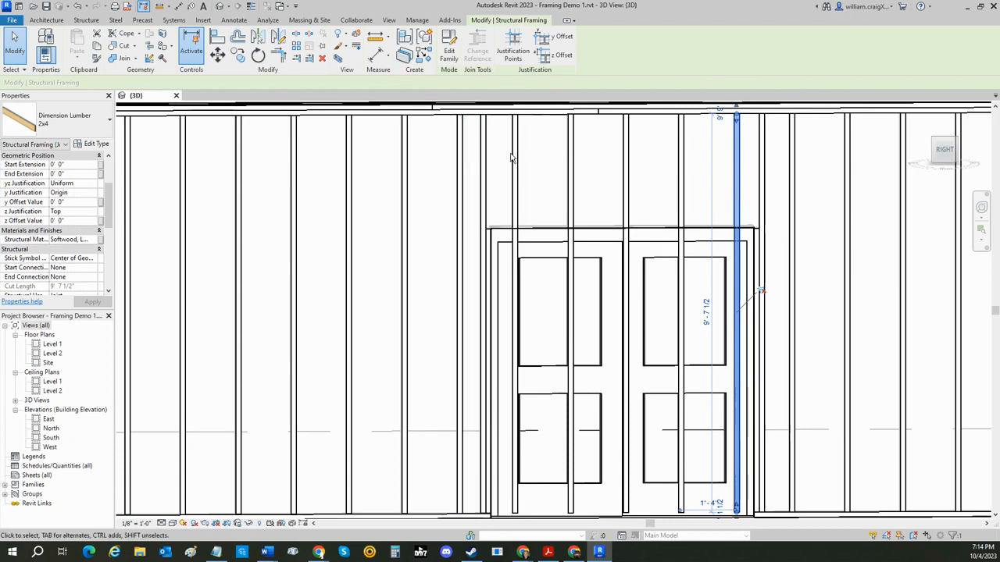
Split the five 2x4 studs crossing the double door at one height slightly above the opening's upper edge.
left_click(295, 37)
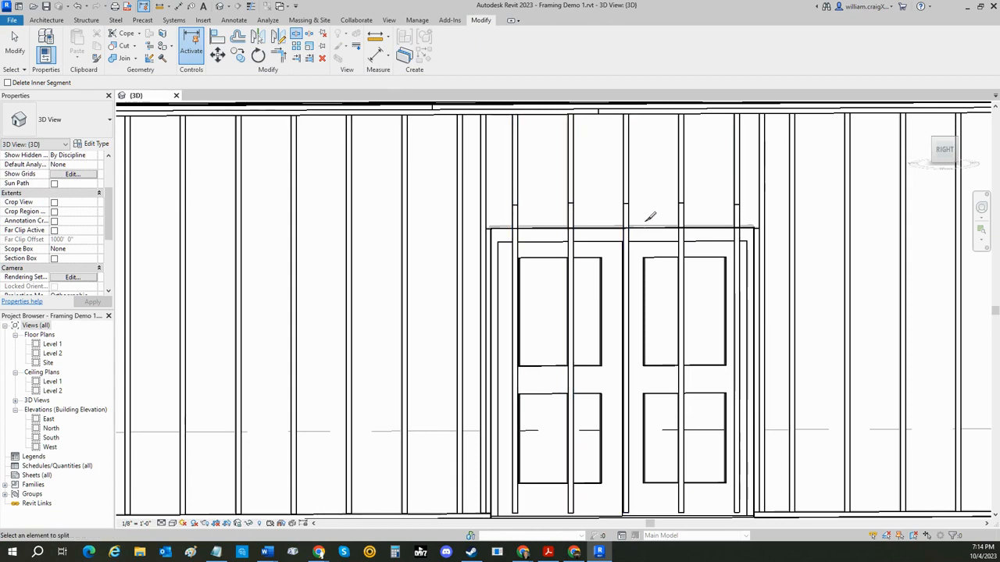
key("Escape")
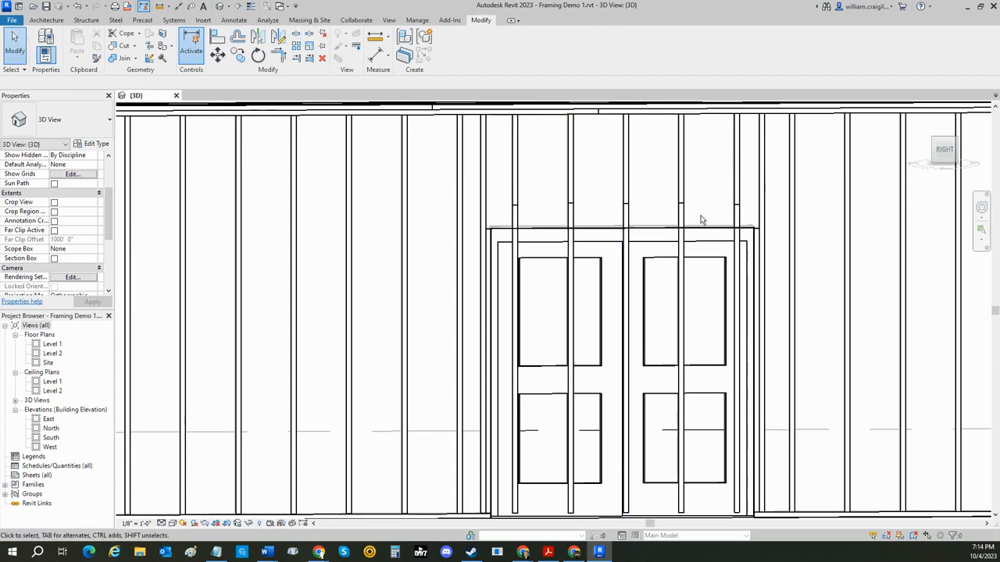
Delete the lower portions of the five split 2x4 studs crossing the double door, keeping the short pieces above.
left_click(735, 219)
key("Delete")
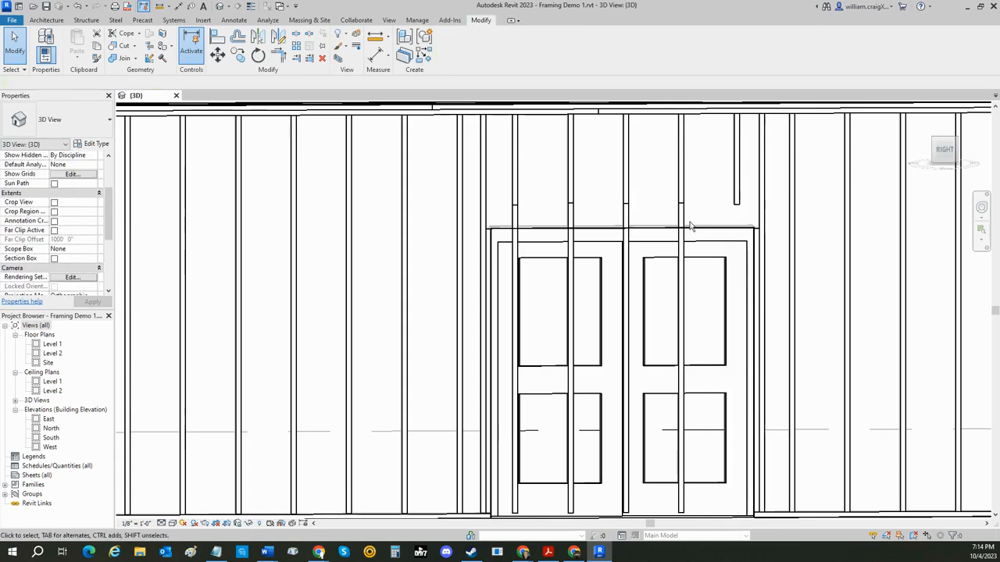
left_click(681, 335)
key("Delete")
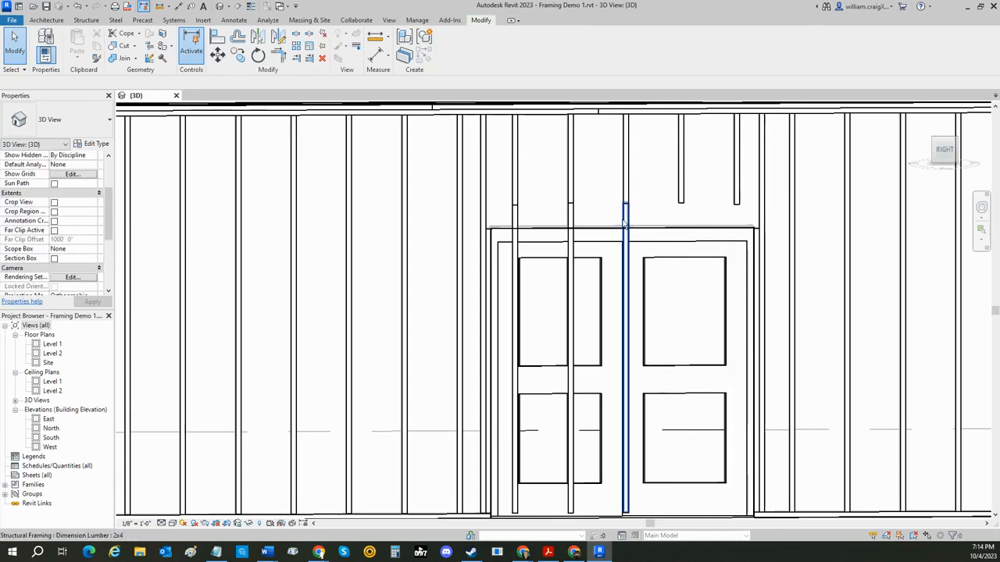
left_click(569, 222)
key("Delete")
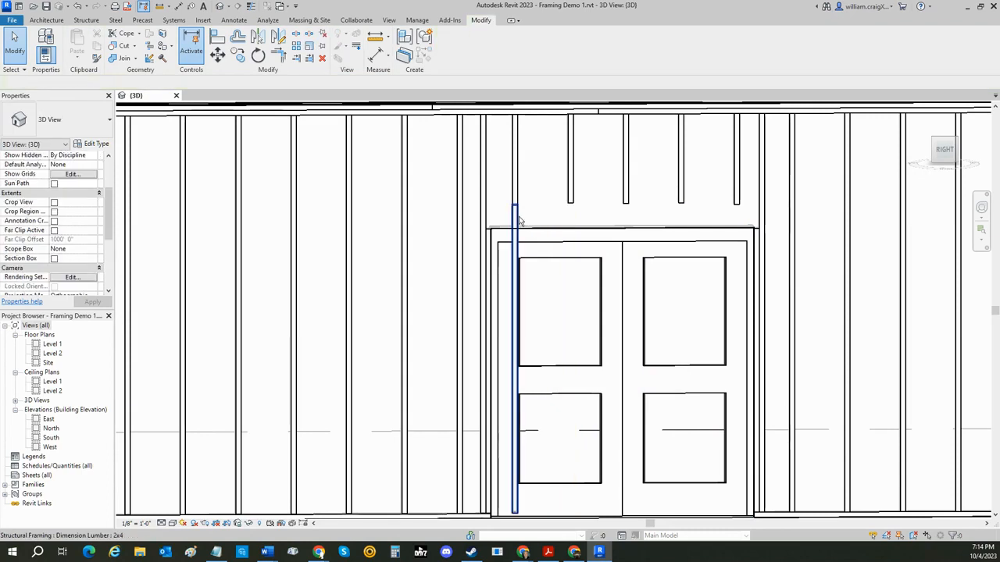
left_click(514, 223)
key("Delete")
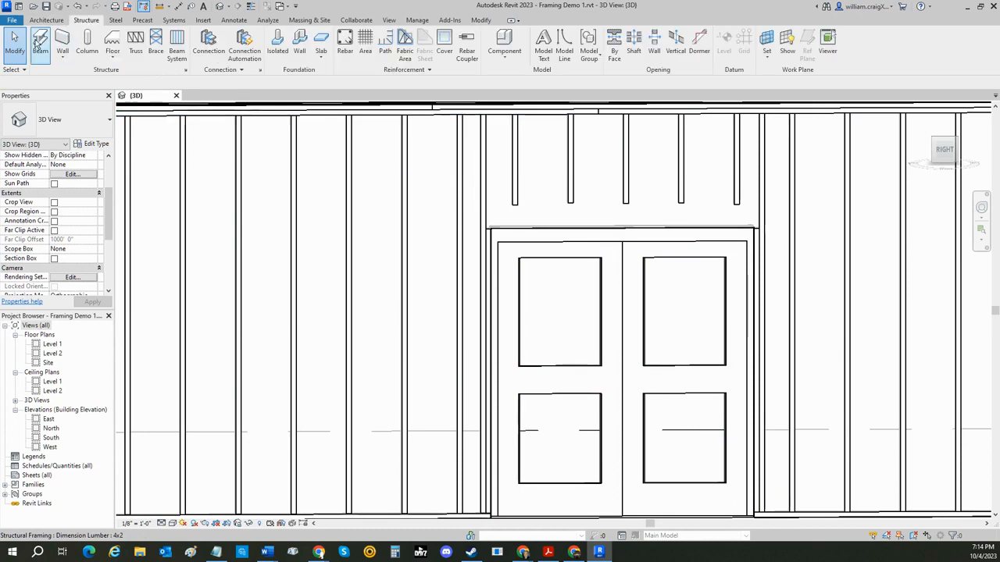
Place a Dimension Lumber 2x4 beam as a header over the double door, spanning between the outer top corners of the two trimmers.
left_click(36, 45)
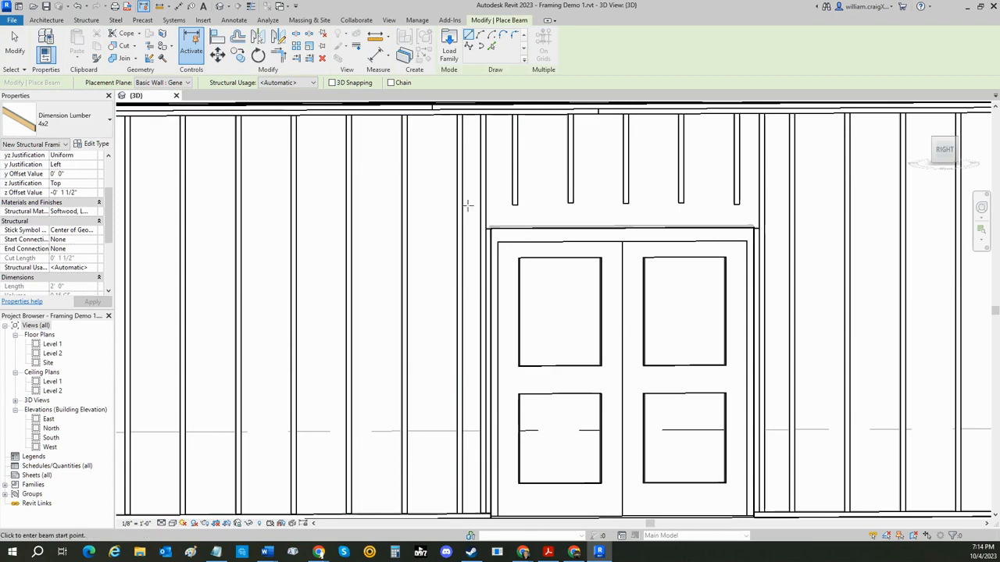
left_click(63, 122)
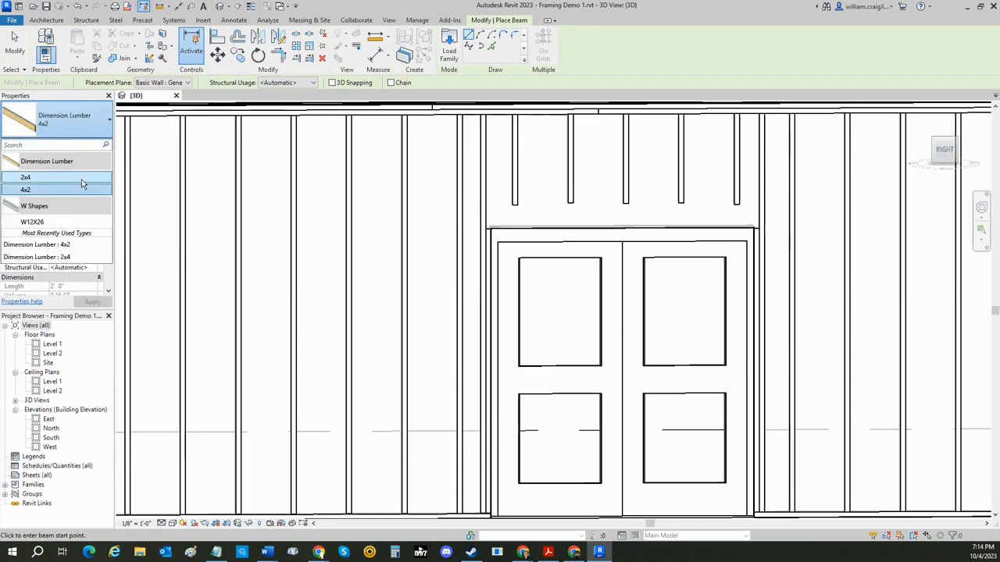
left_click(31, 174)
scroll(460, 233, "up", 3)
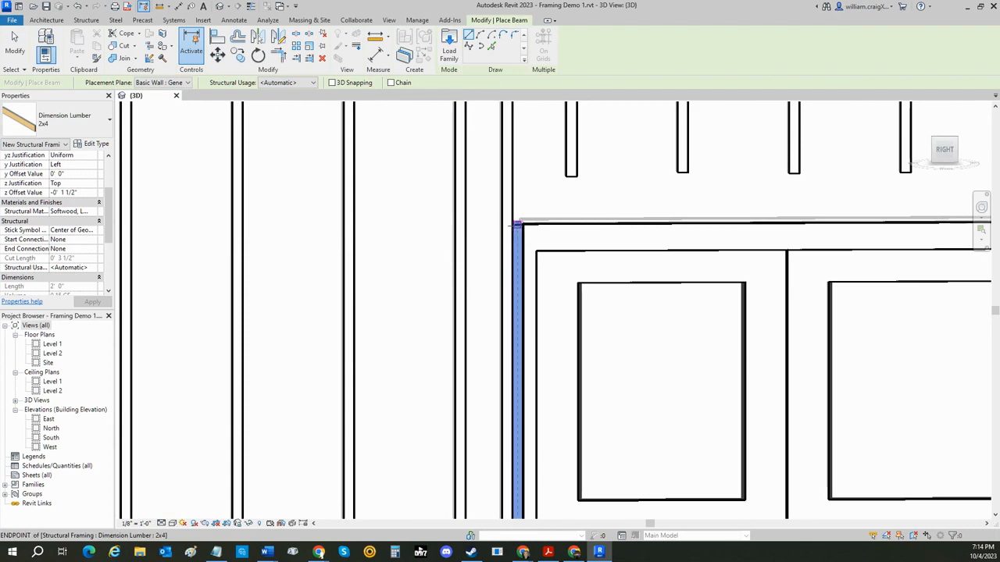
scroll(515, 225, "up", 3)
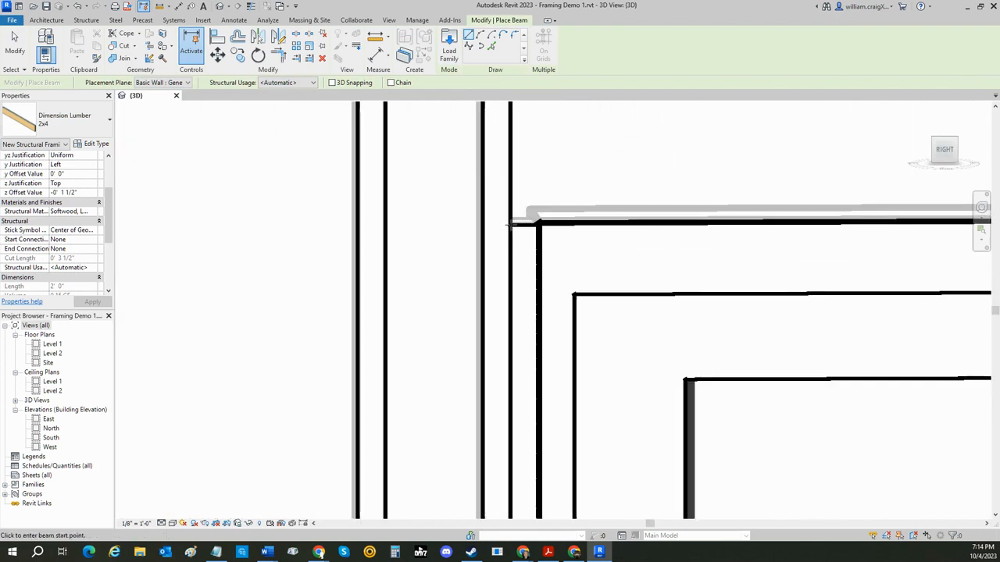
left_click(509, 225)
mouse_move(790, 234)
middle_mouse_down()
mouse_move(374, 208)
mouse_move(238, 213)
middle_mouse_up()
middle_click_drag(636, 212, 352, 203)
middle_click_drag(766, 200, 388, 229)
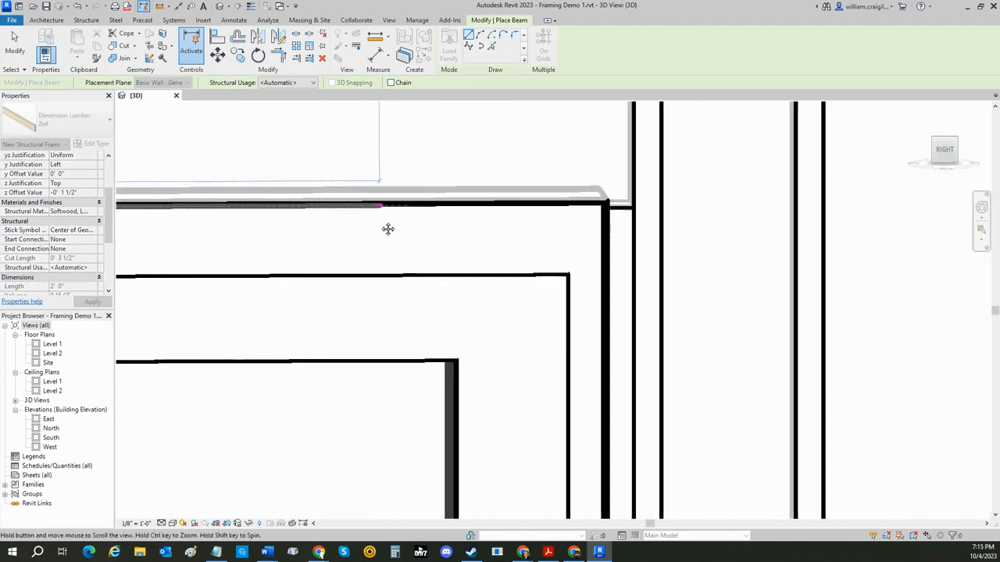
left_click(633, 204)
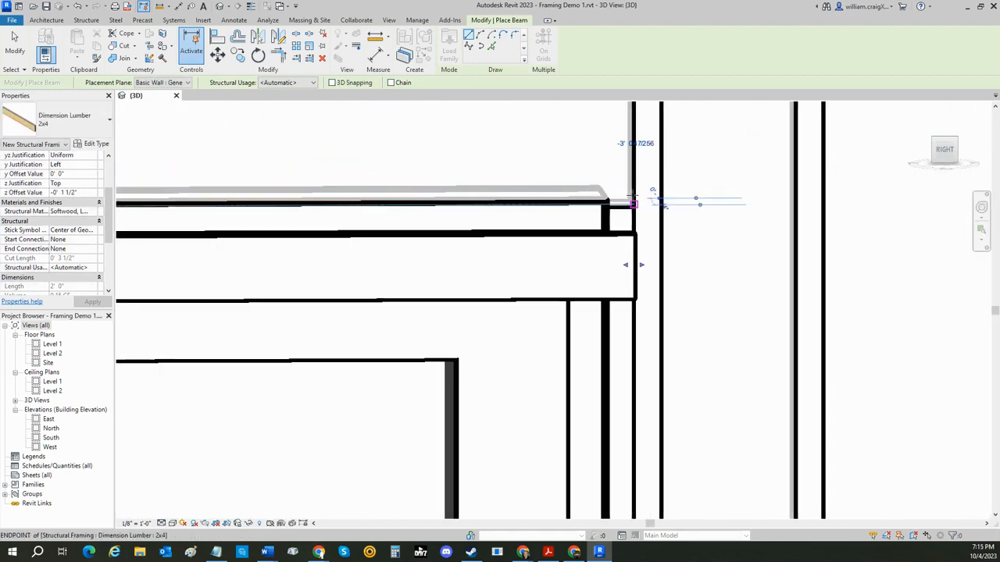
scroll(527, 242, "down", 4)
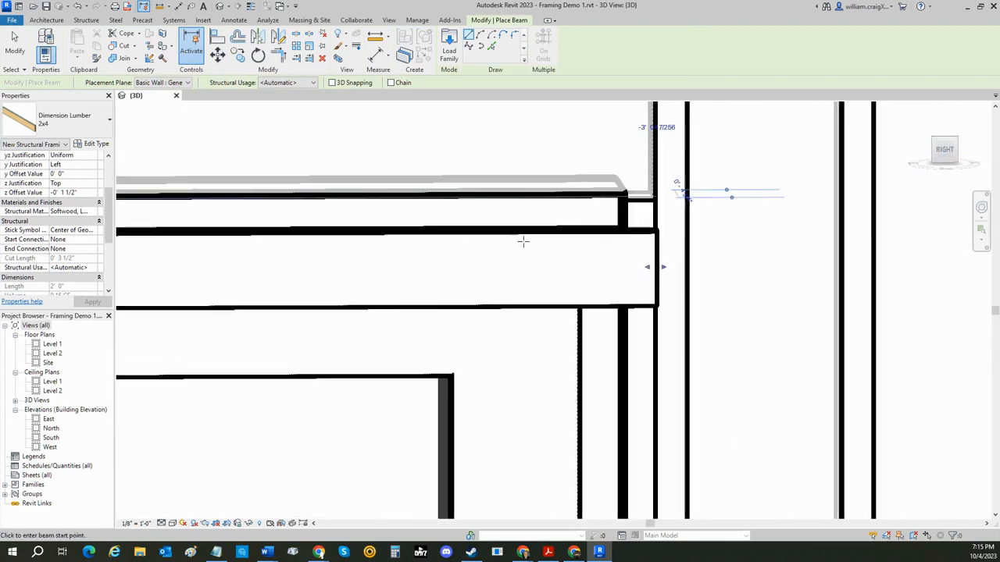
middle_click_drag(484, 270, 598, 270)
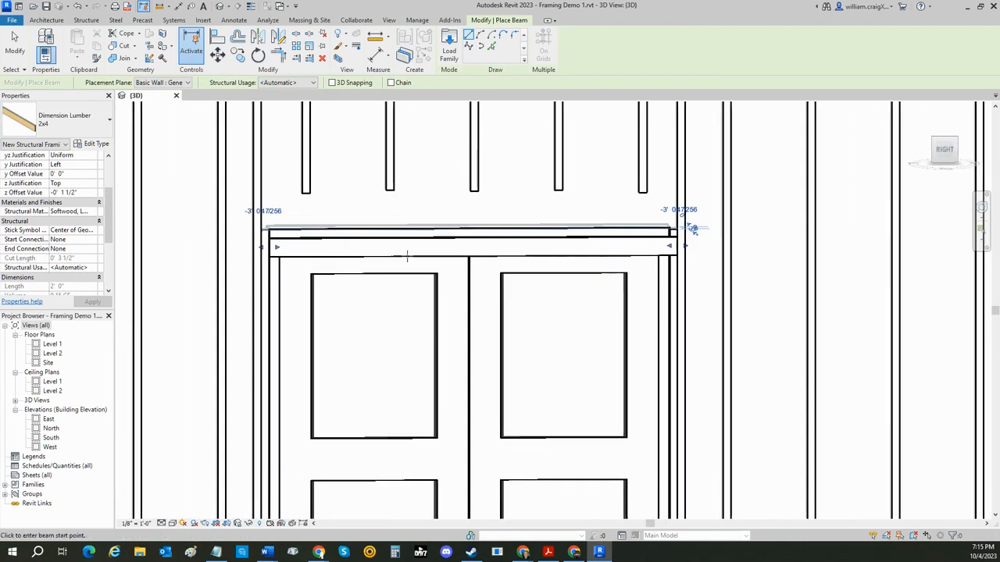
Set the z Justification to Bottom and the z Offset Value to 0 for new beams, and end beam placement.
left_click(64, 185)
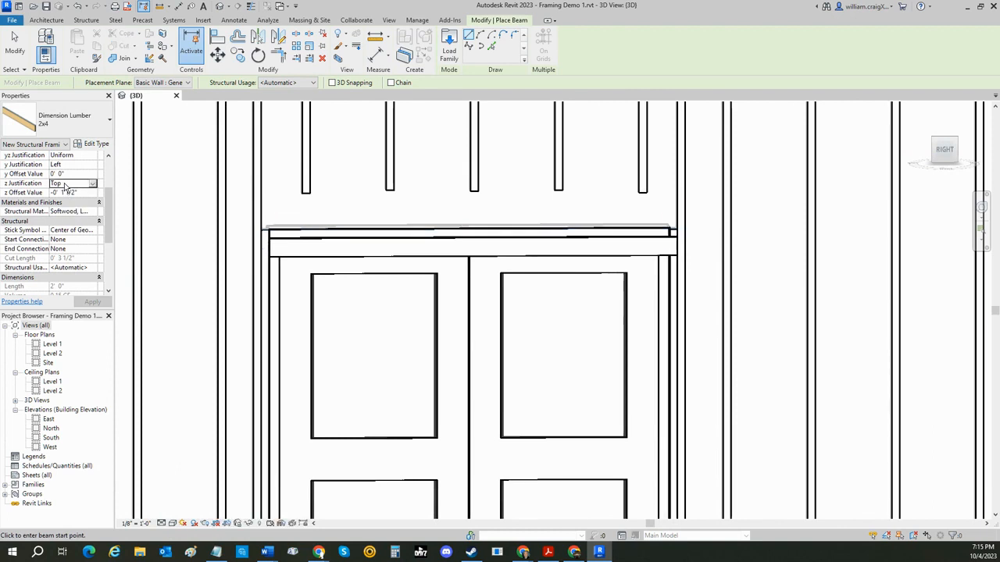
left_click(93, 184)
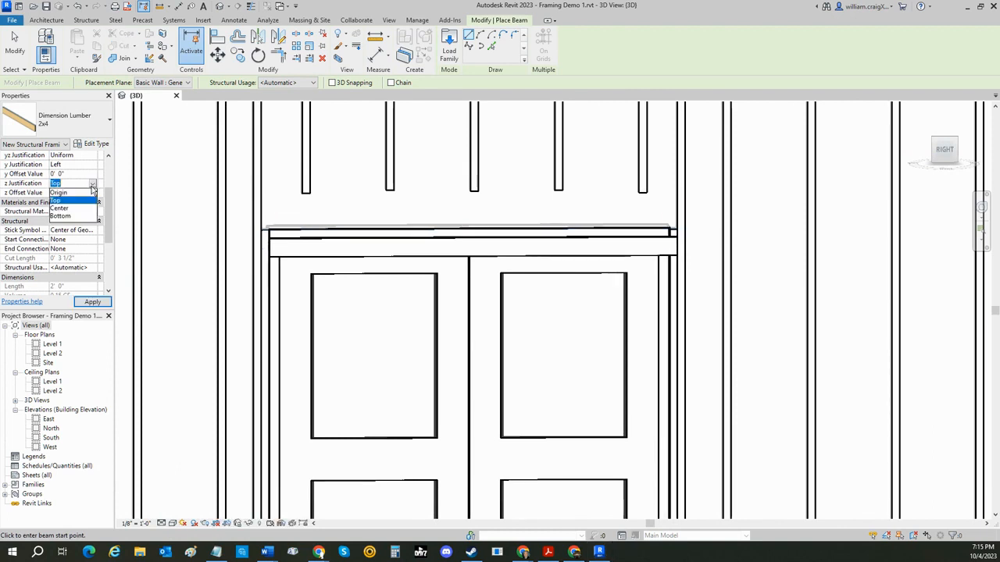
left_click(65, 217)
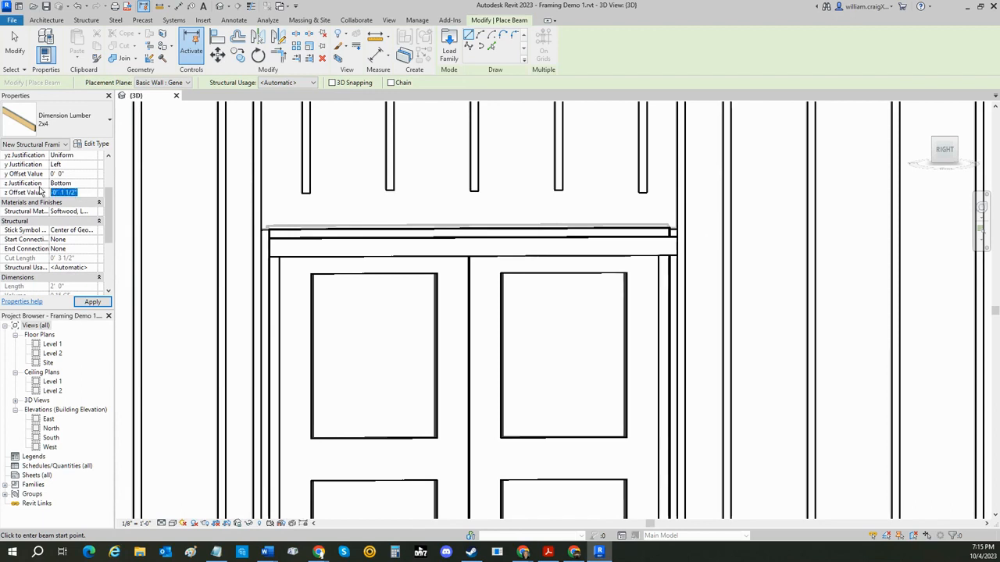
type("0")
left_click(91, 302)
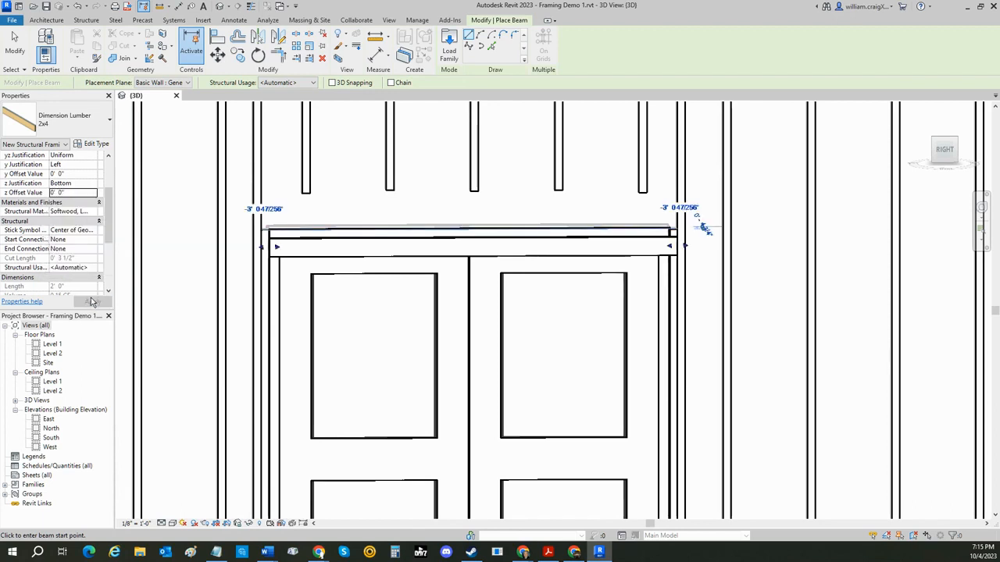
key("Escape")
key("Escape")
Set the placed 2x4 door header's z Justification to Bottom and its z Offset Value to 0' 0".
left_click(422, 257)
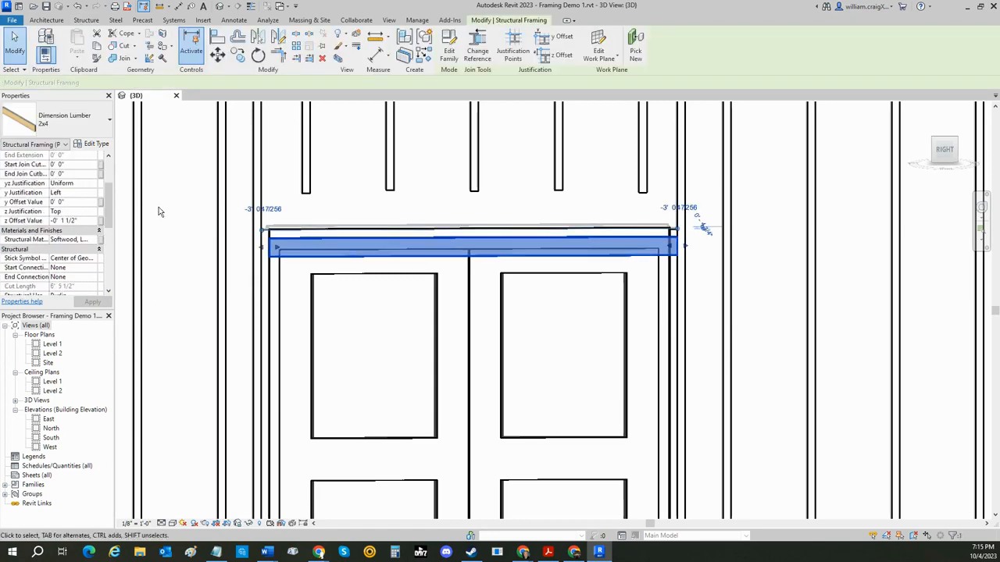
left_click(74, 212)
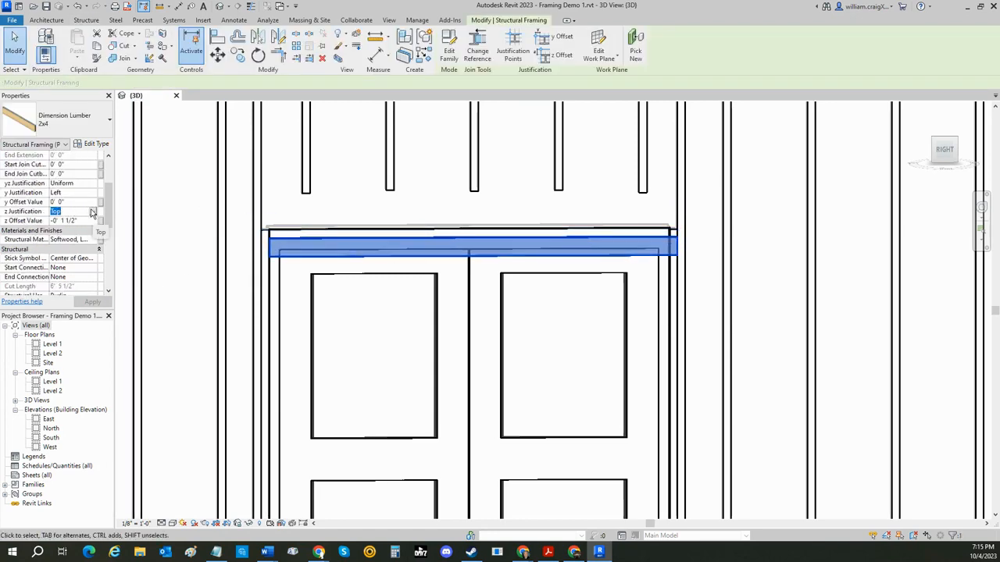
left_click(91, 212)
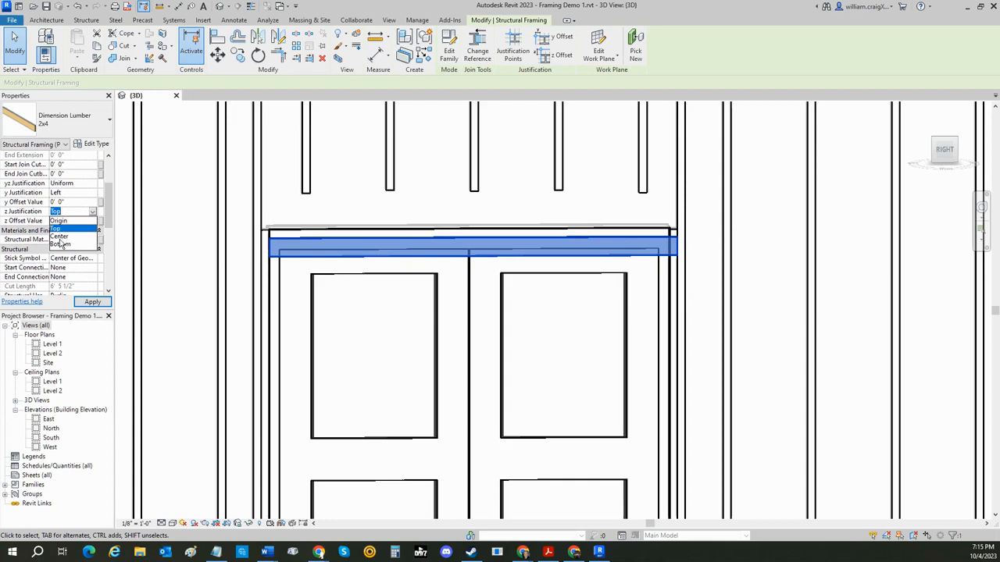
left_click(62, 245)
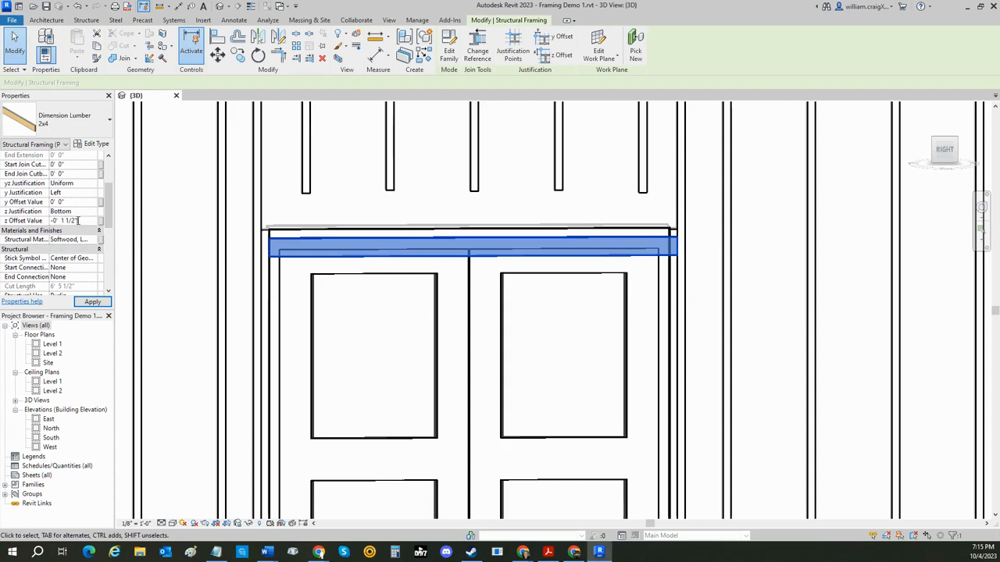
type("0' 0")
left_click(90, 303)
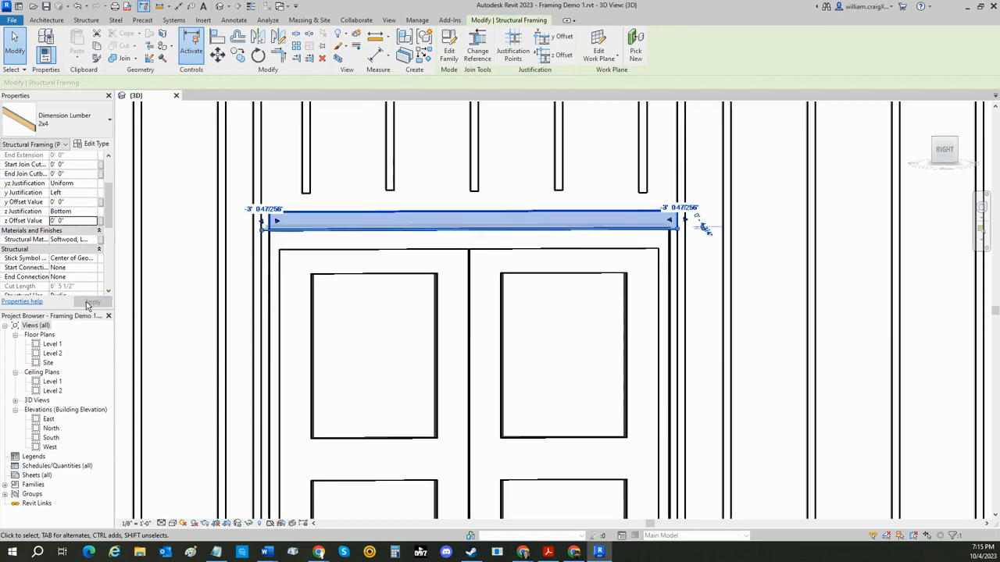
Stretch the header's start end outward about 1 1/2" over the trimmer to meet the adjacent full-height stud.
scroll(486, 225, "up", 3)
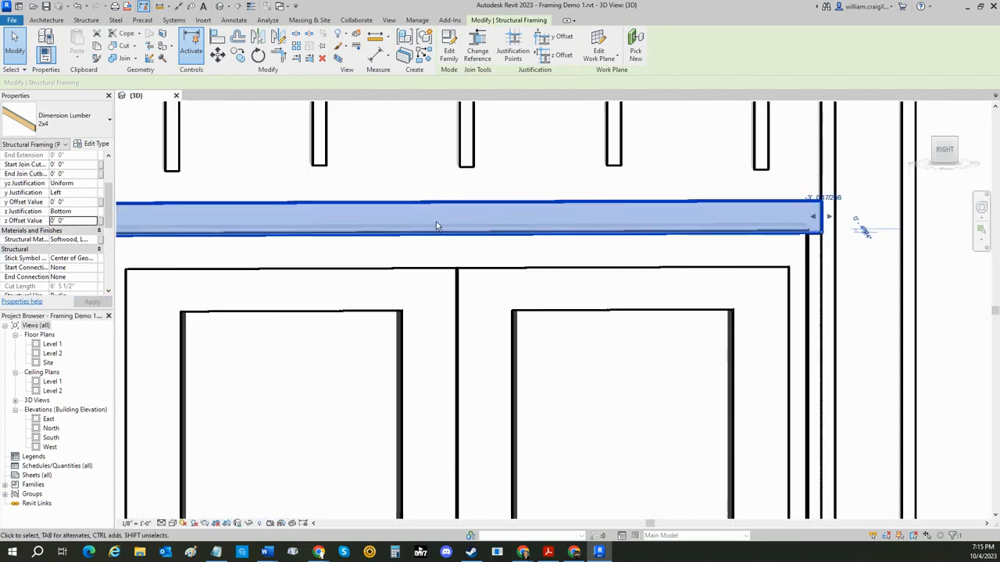
middle_click_drag(436, 221, 631, 224)
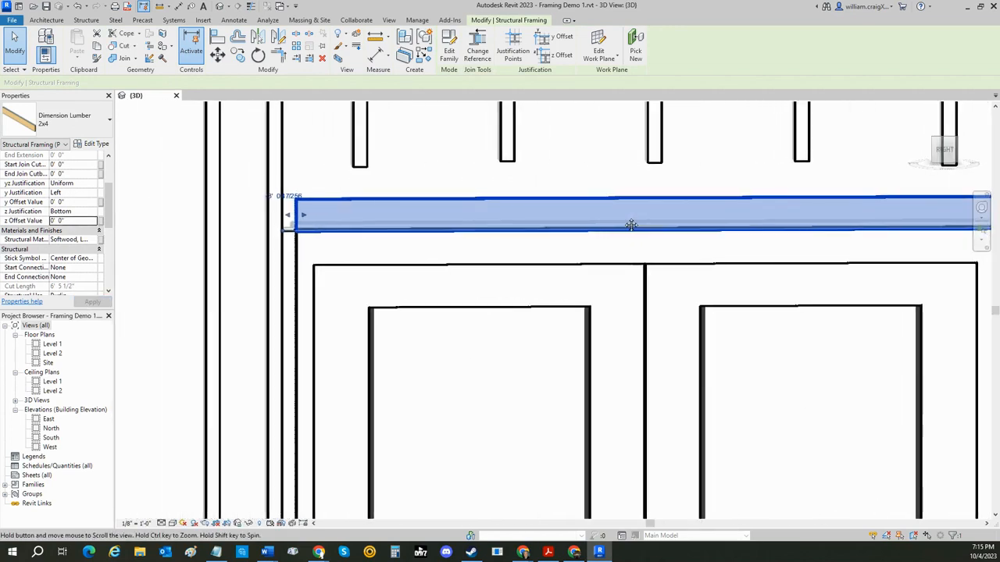
left_click(289, 197)
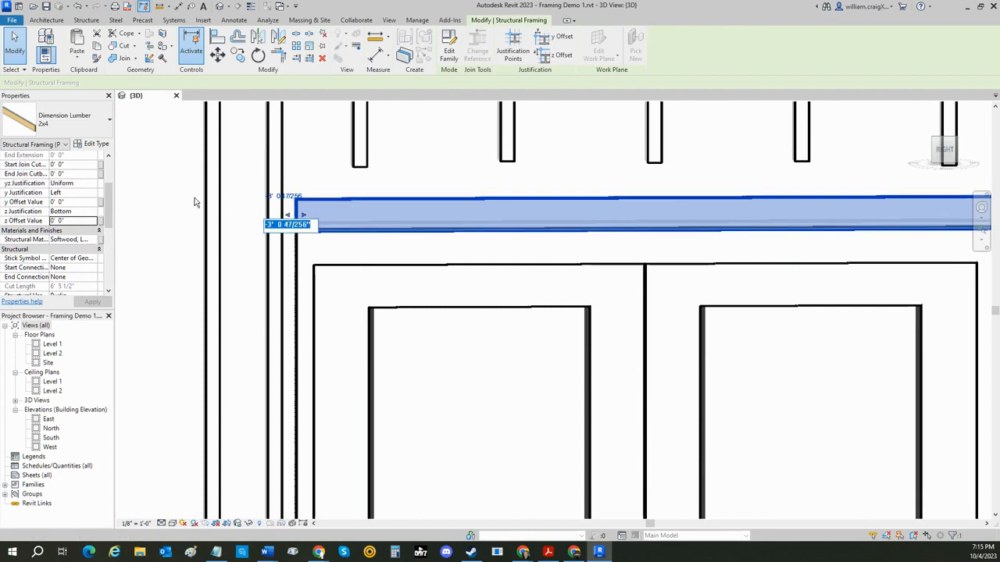
scroll(69, 207, "up", 3)
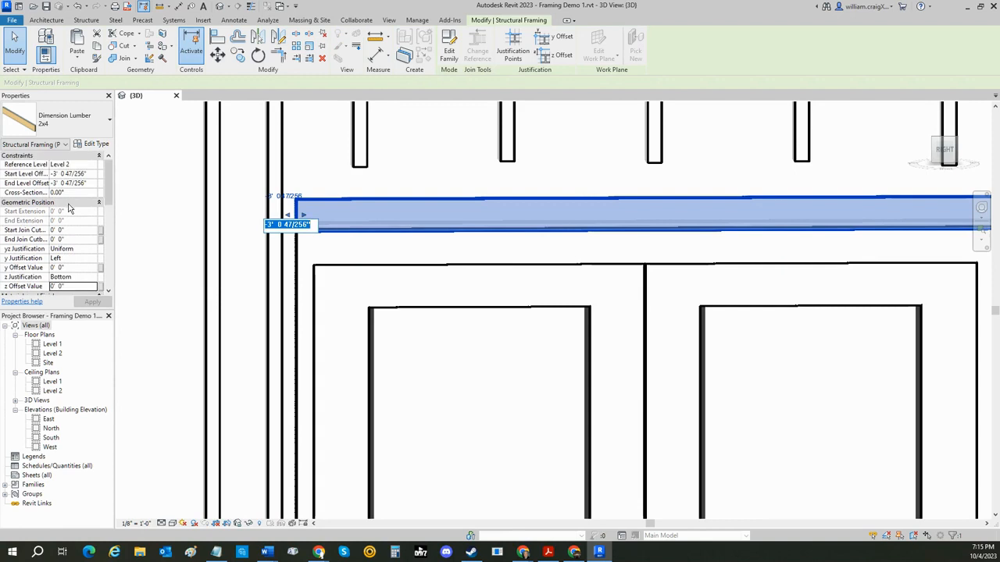
key("Escape")
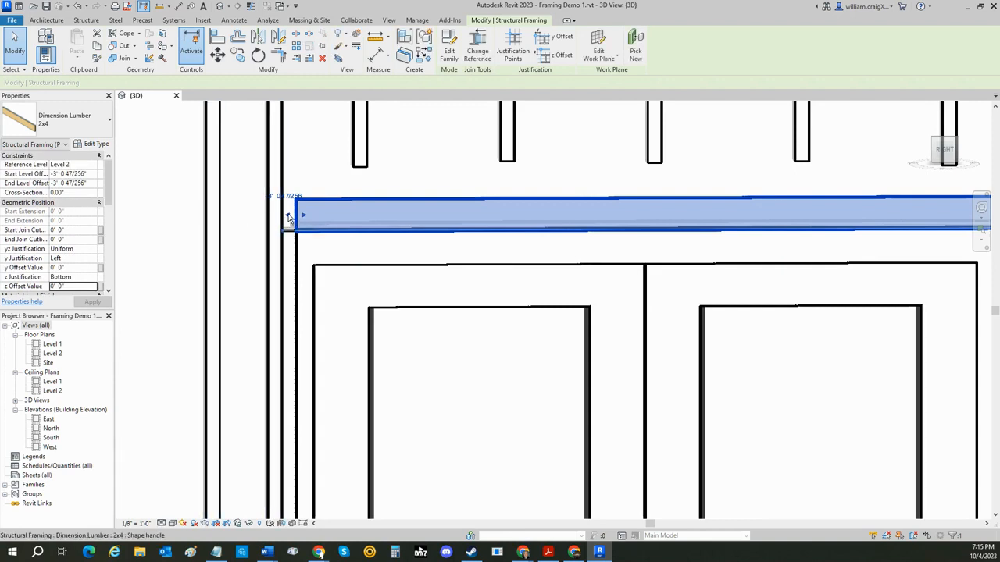
key("Escape")
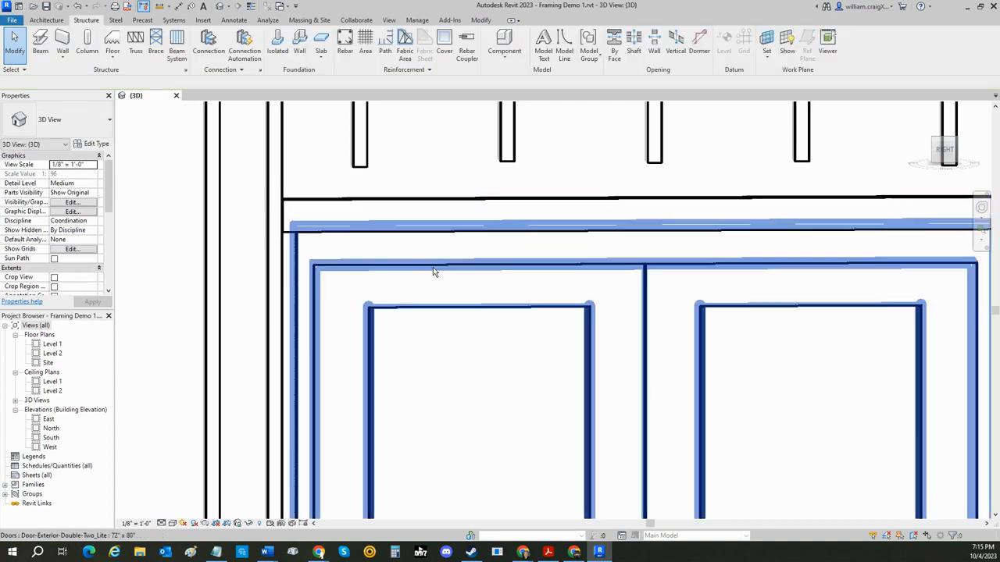
Adjust the header's opposite end to align with the inner face of the full-height stud beside that trimmer.
middle_click_drag(435, 272, 198, 236)
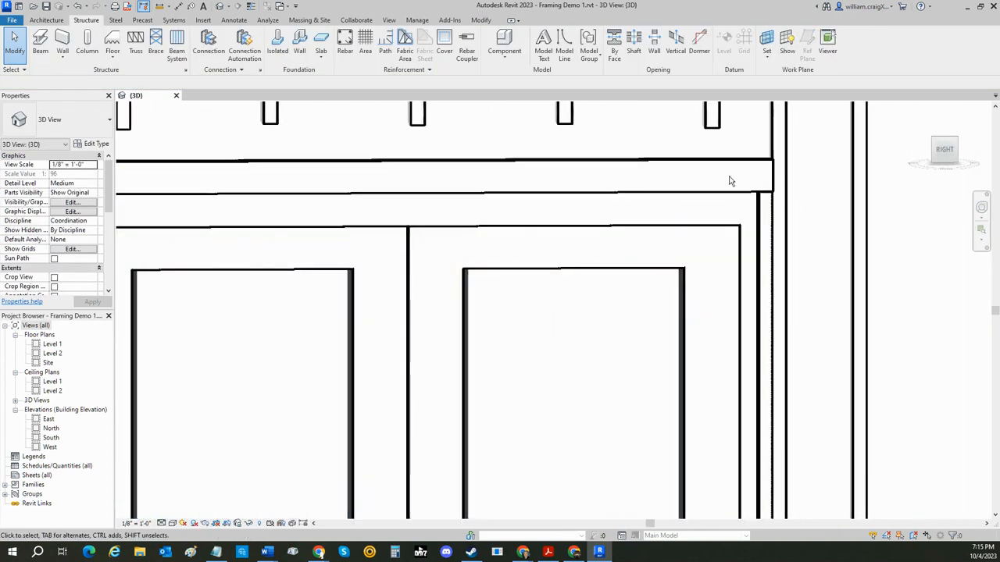
left_click(763, 167)
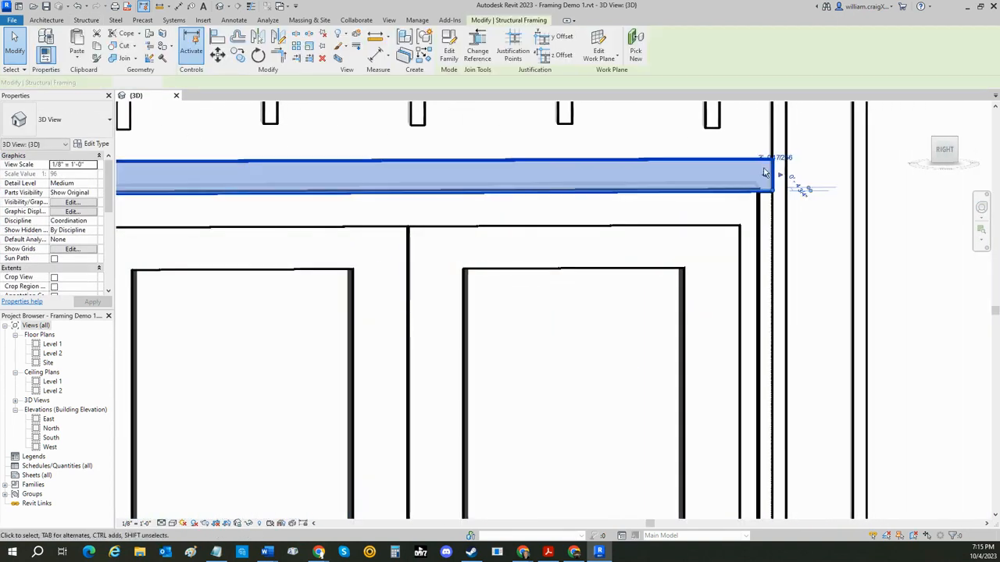
mouse_move(777, 179)
left_mouse_down()
mouse_move(756, 178)
mouse_move(779, 179)
left_mouse_up()
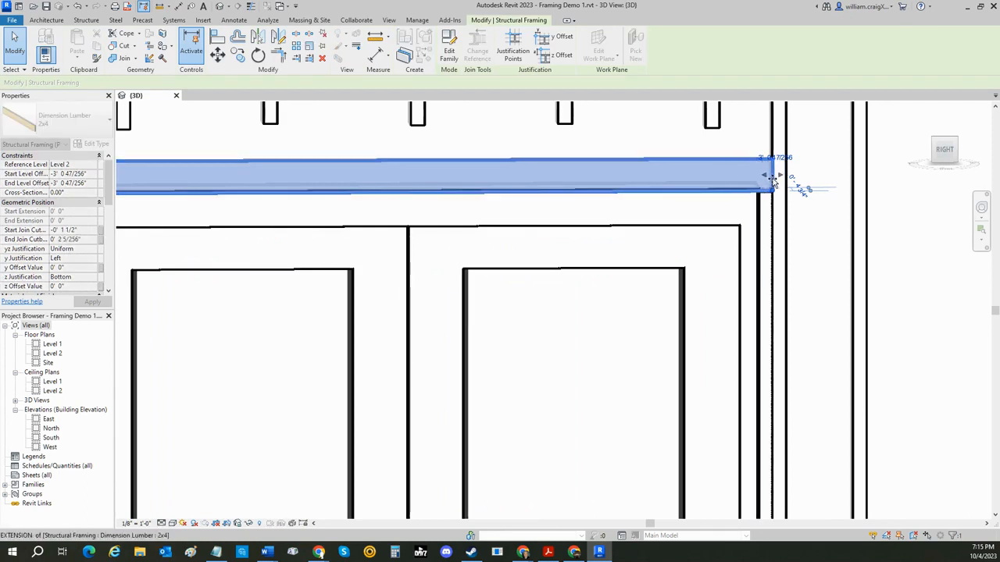
Set the y Justification of the 2x4 header above the double door to Right and apply it.
left_click(721, 239)
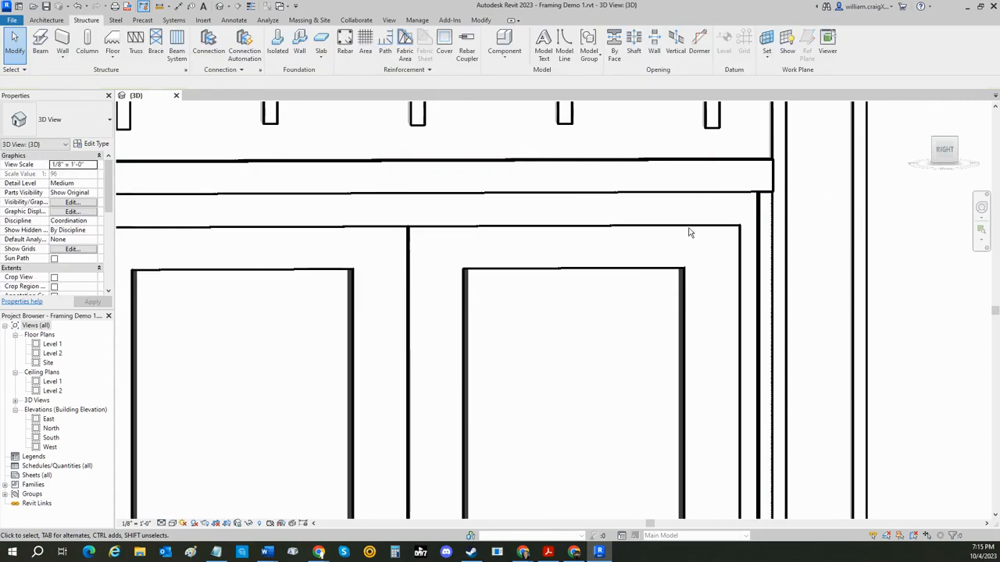
scroll(633, 225, "up", 2)
scroll(633, 225, "down", 3)
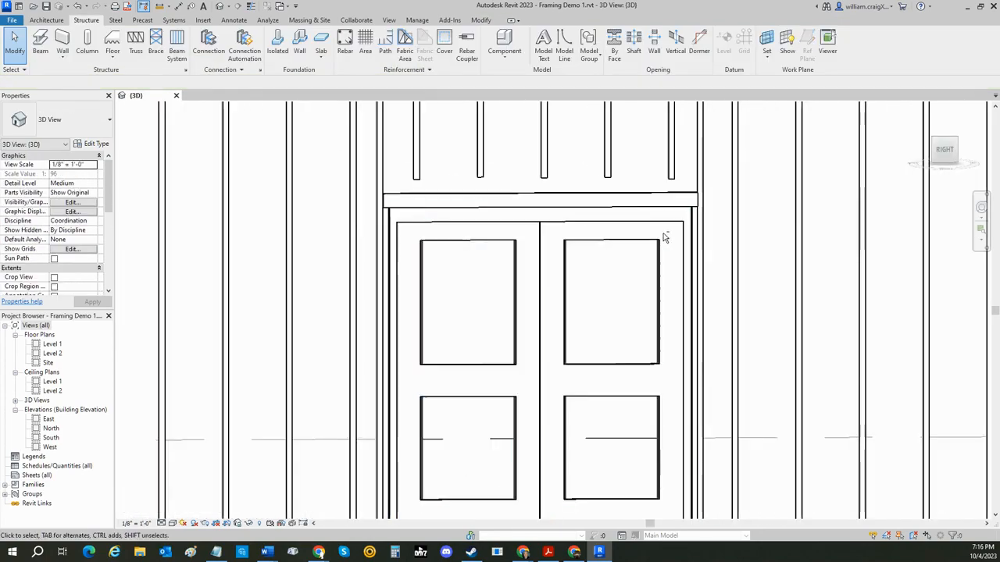
middle_click_drag(663, 235, 472, 281, "shift")
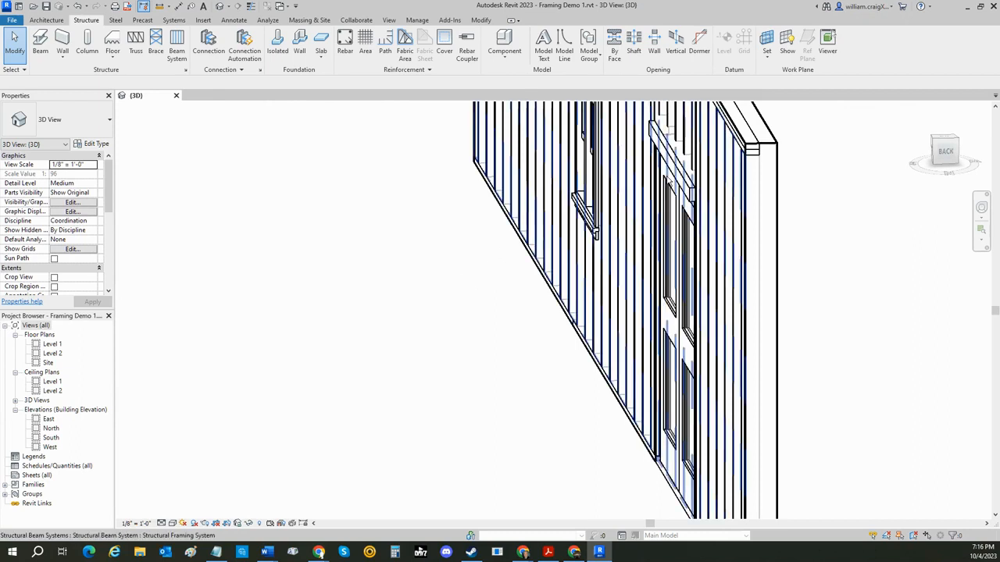
left_click(671, 176)
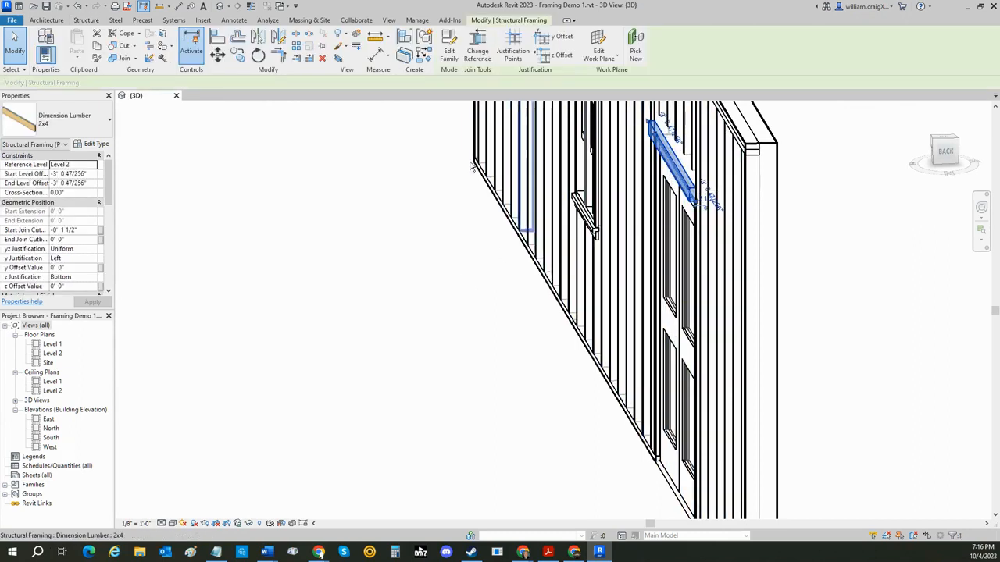
scroll(68, 229, "down", 3)
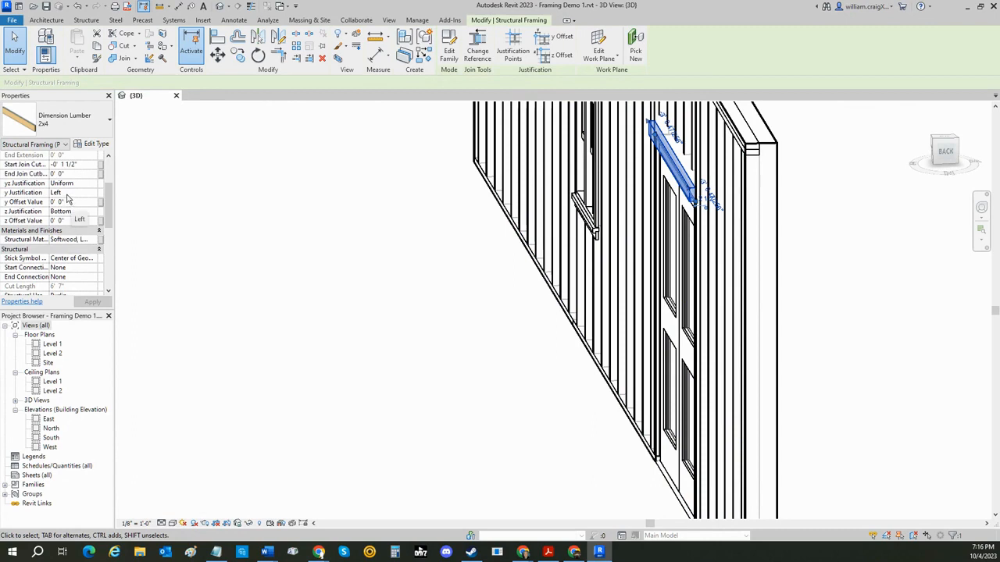
left_click(69, 194)
left_click(91, 195)
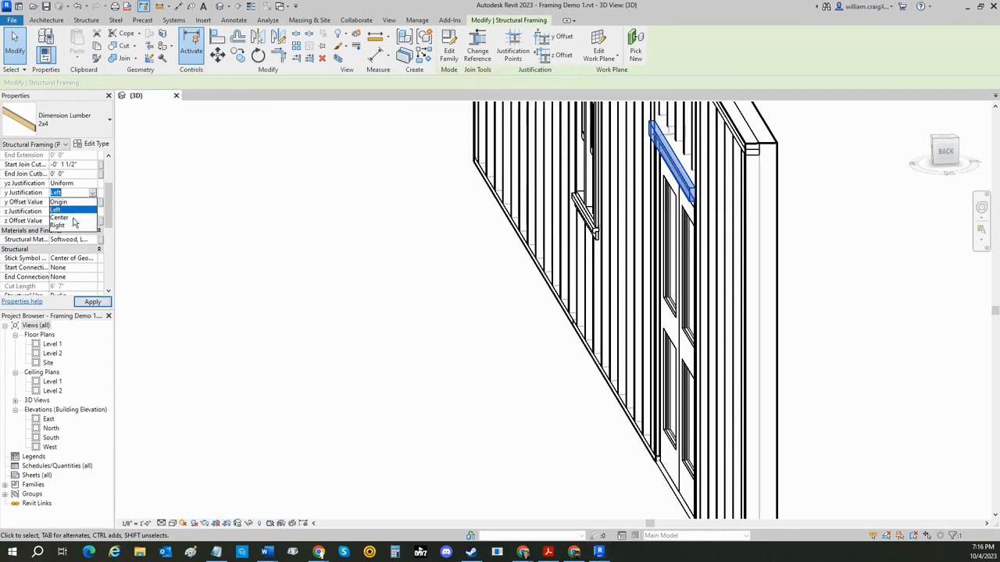
left_click(59, 226)
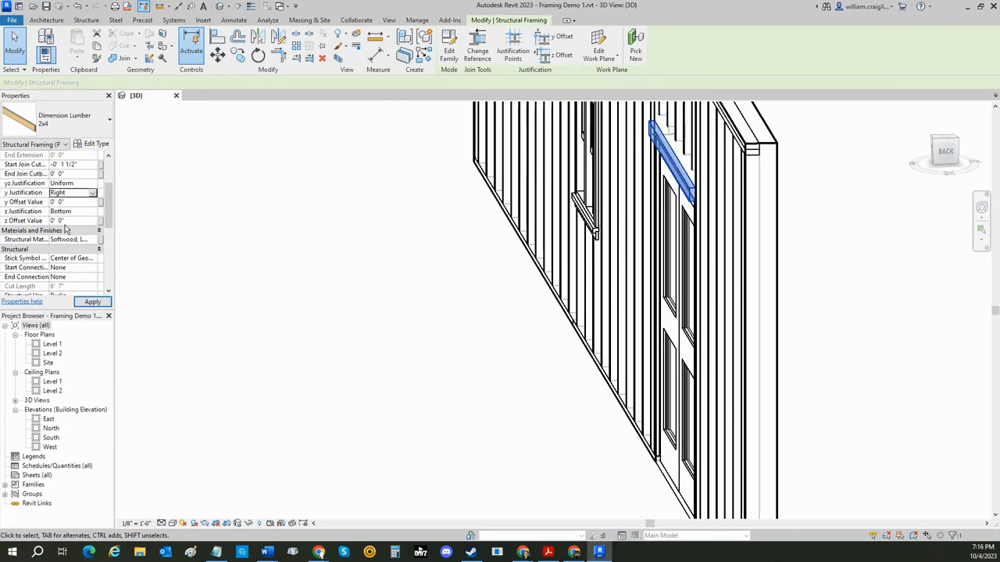
left_click(107, 303)
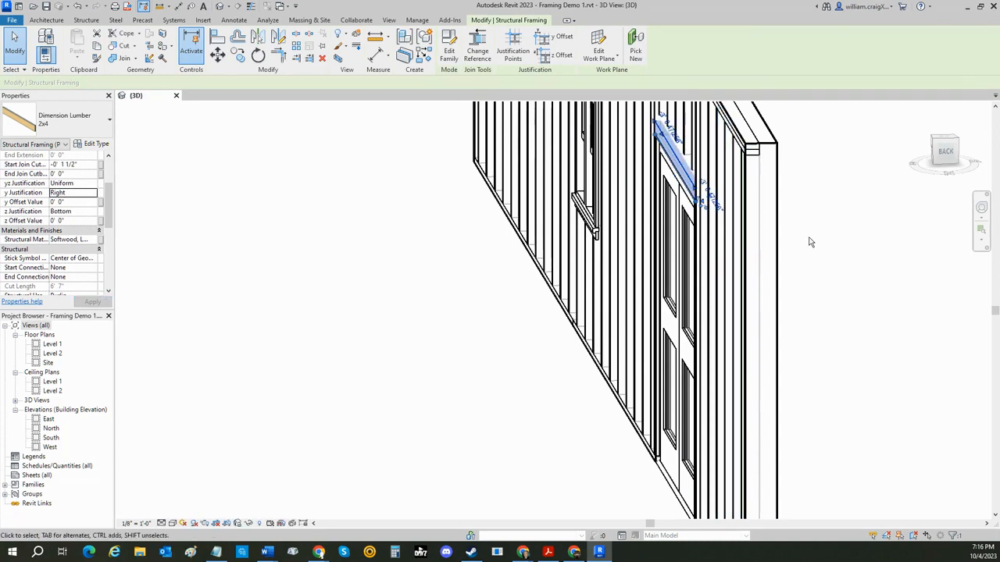
key("Escape")
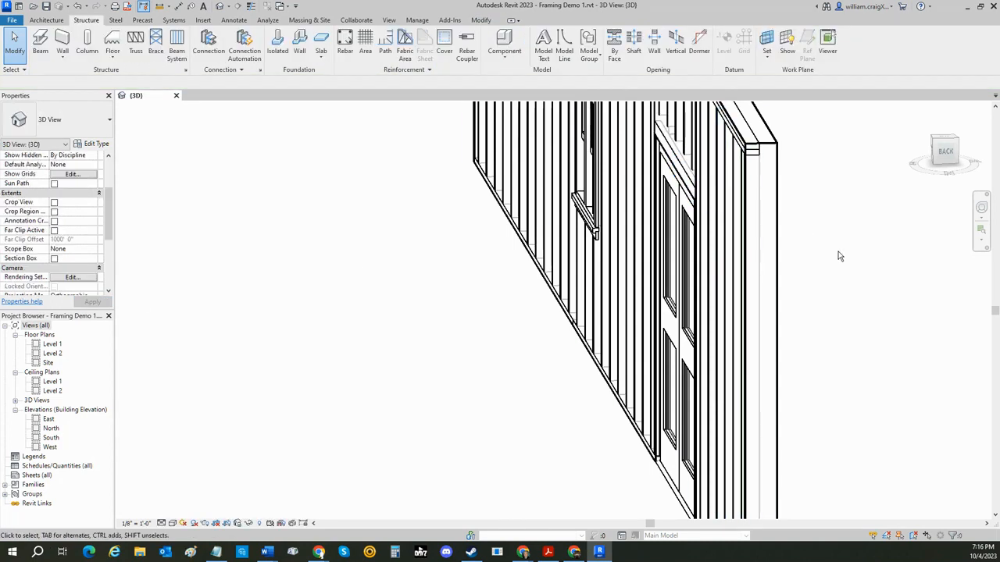
Place a second 2x4 beam about 6' 7" long along the top edge of the door header, spanning between the side studs.
middle_click_drag(840, 256, 759, 260, "shift")
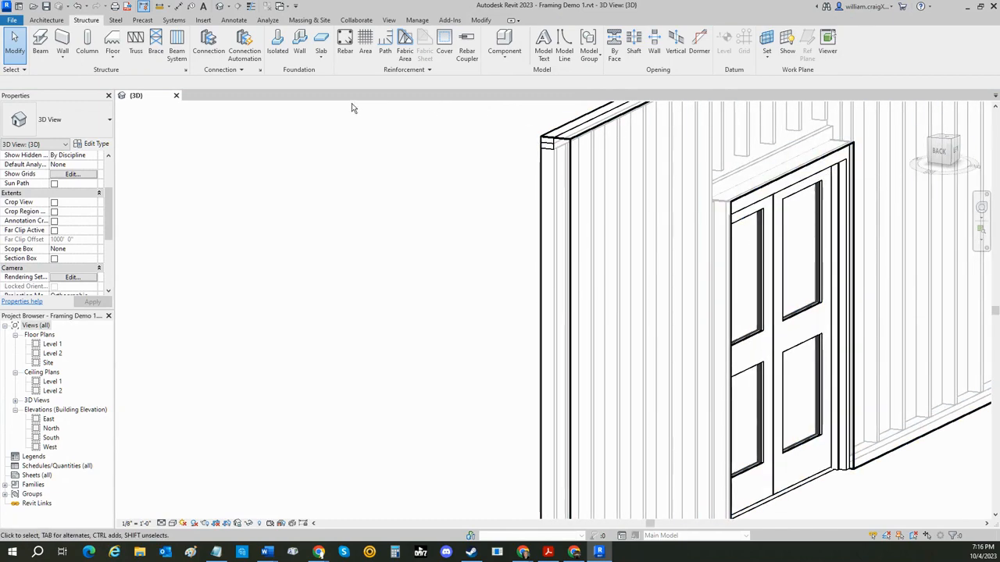
middle_click_drag(424, 164, 640, 186, "shift")
scroll(672, 184, "up", 5)
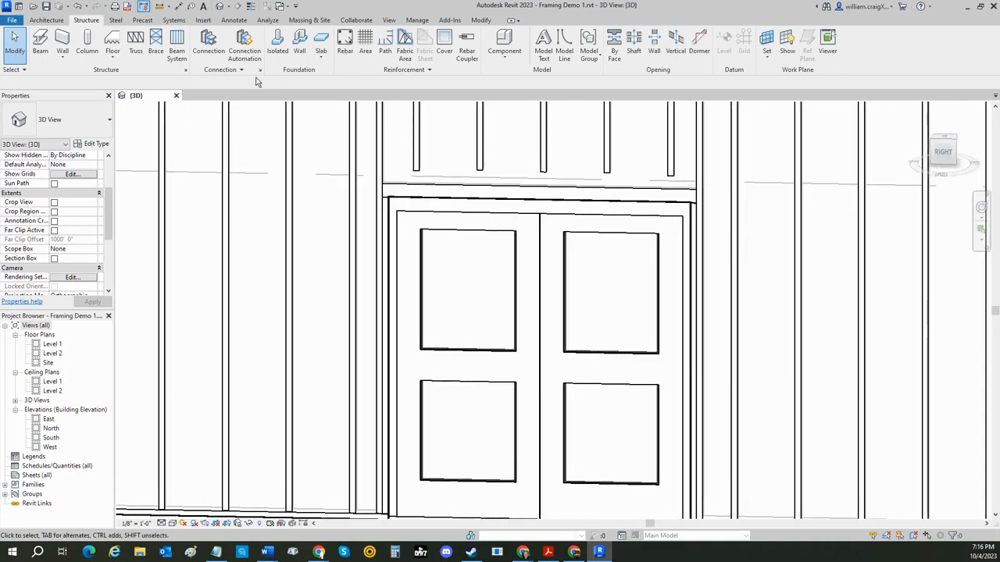
left_click(40, 47)
scroll(373, 185, "up", 3)
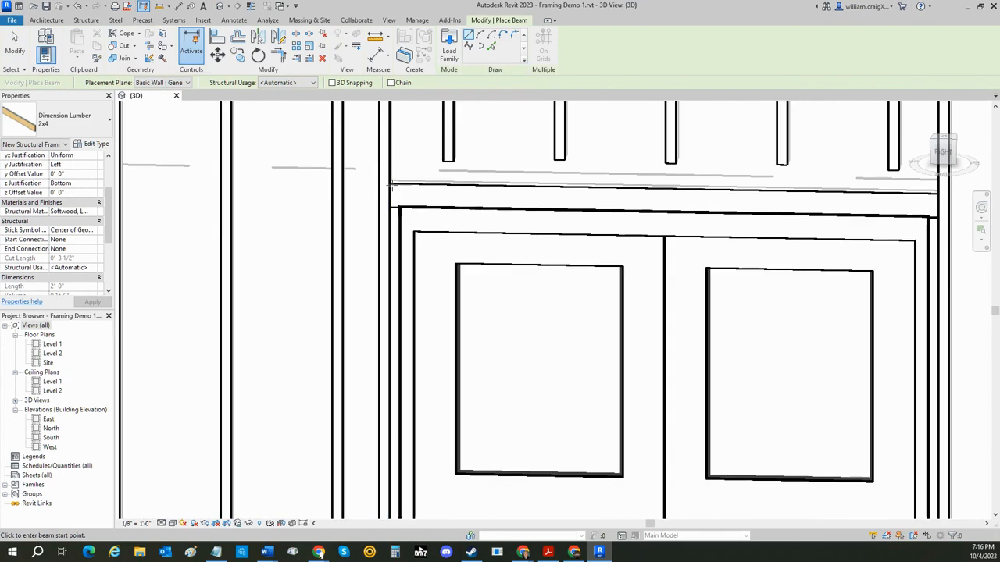
left_click(388, 184)
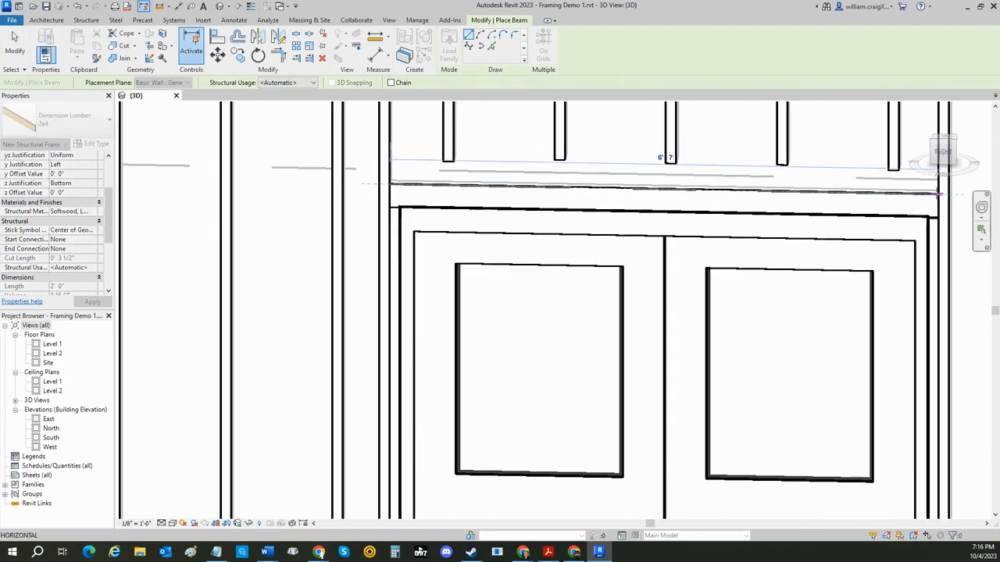
left_click(941, 193)
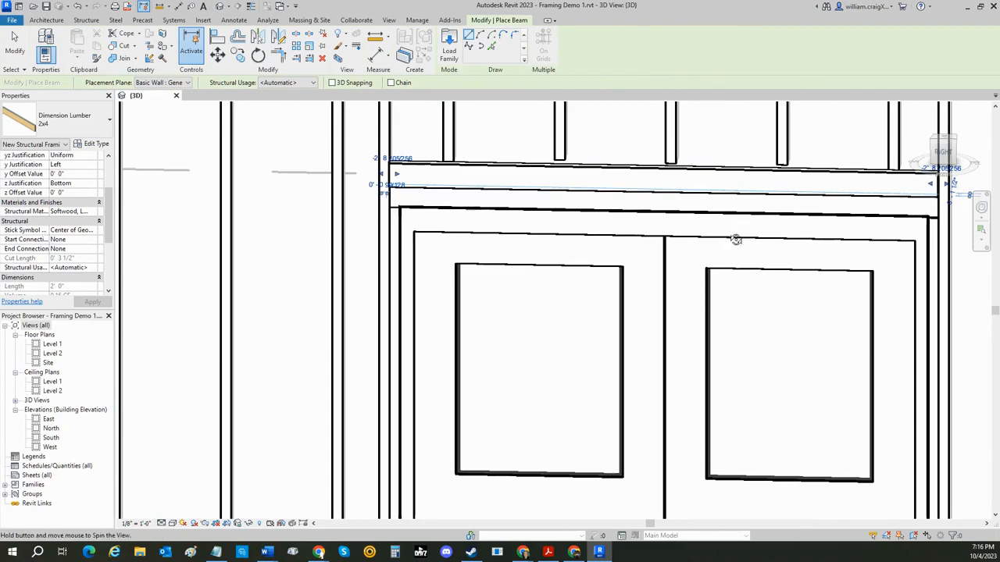
middle_click_drag(736, 239, 739, 185, "shift")
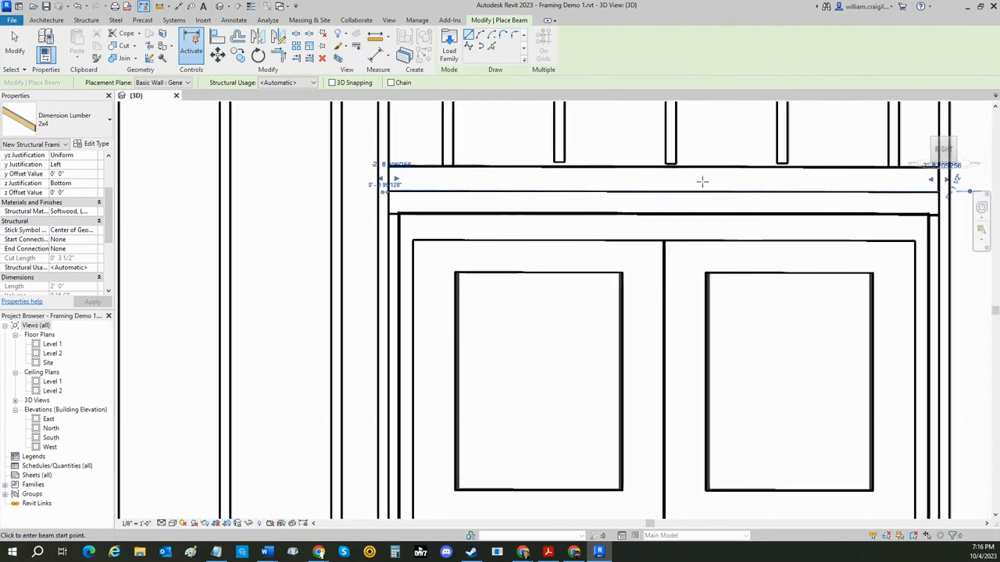
Set the z Justification for new 2x4 beams to Top, and exit beam placement.
left_click(79, 184)
left_click(92, 184)
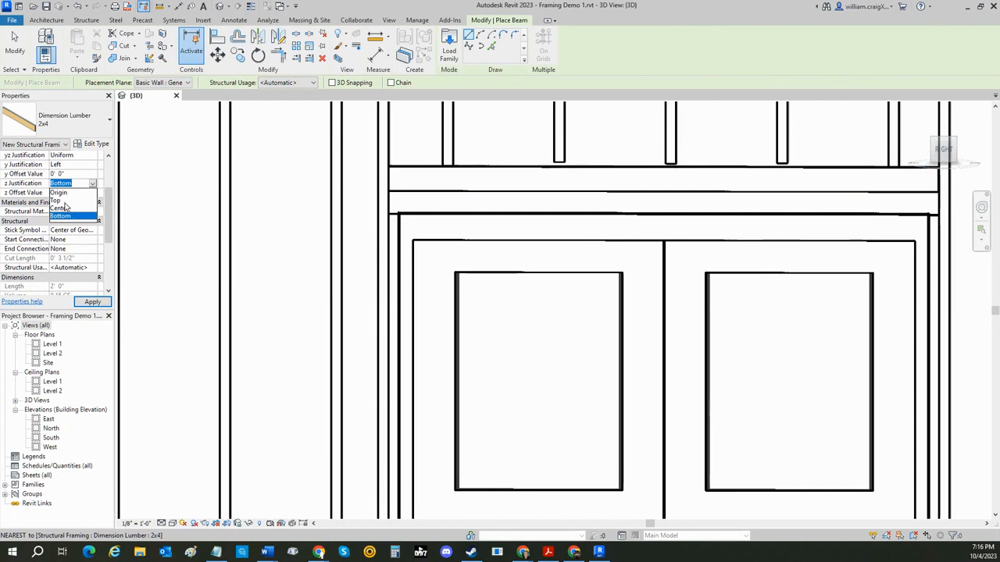
left_click(59, 201)
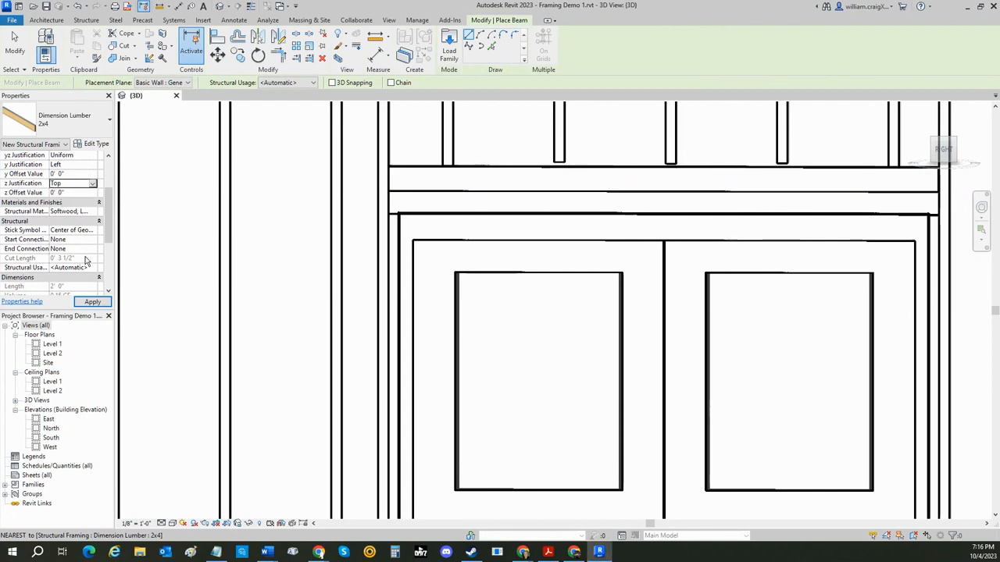
left_click(93, 302)
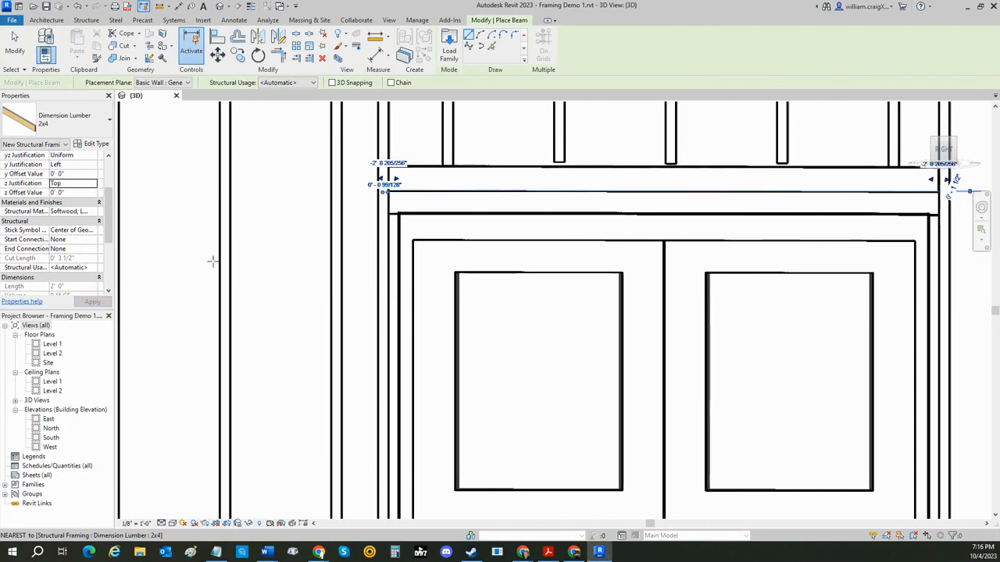
key("Escape")
middle_click_drag(579, 222, 556, 229, "shift")
key("Escape")
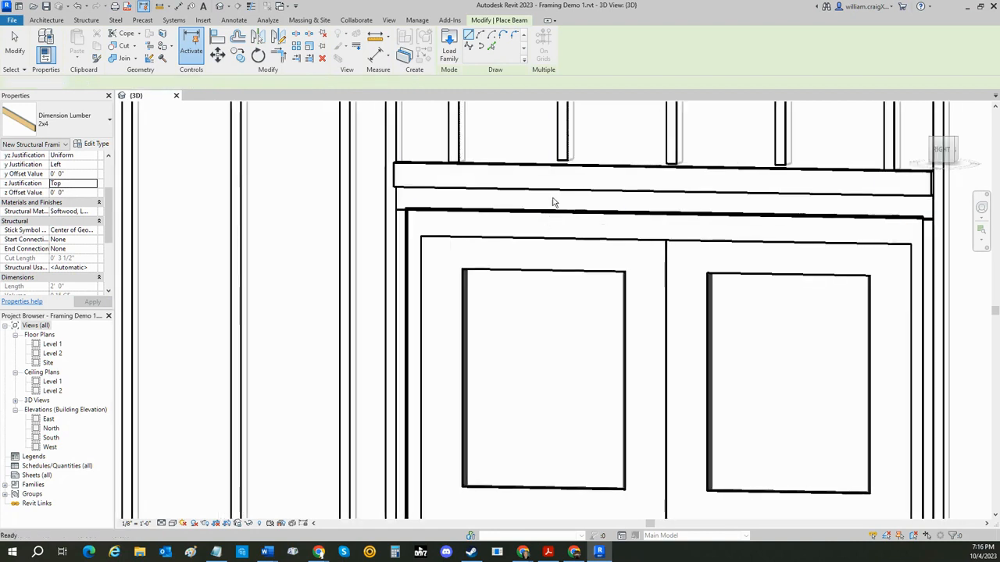
key("Escape")
Change the z Justification of the newly placed 2x4 beam above the door to Top.
left_click(524, 166)
scroll(104, 211, "down", 5)
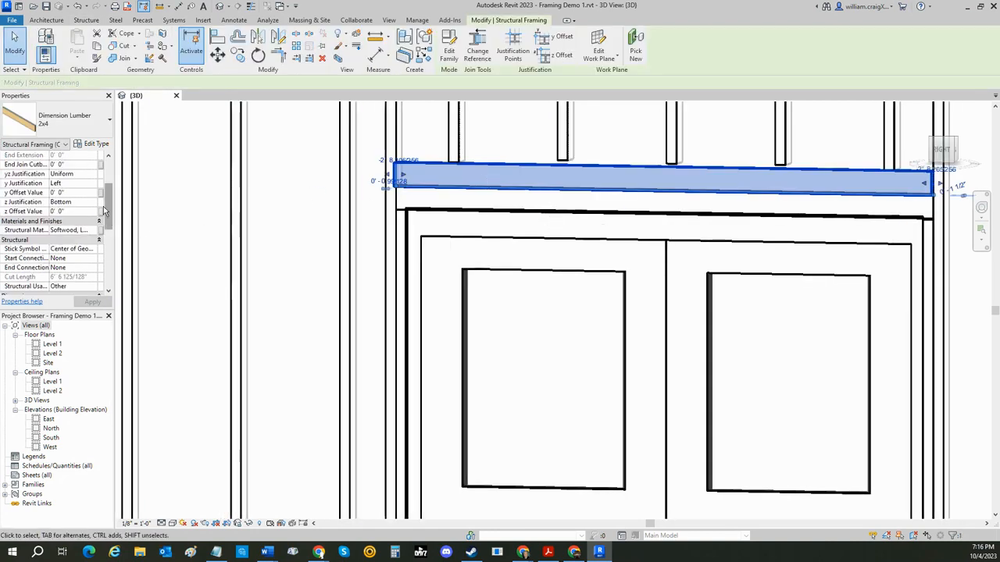
left_click(94, 205)
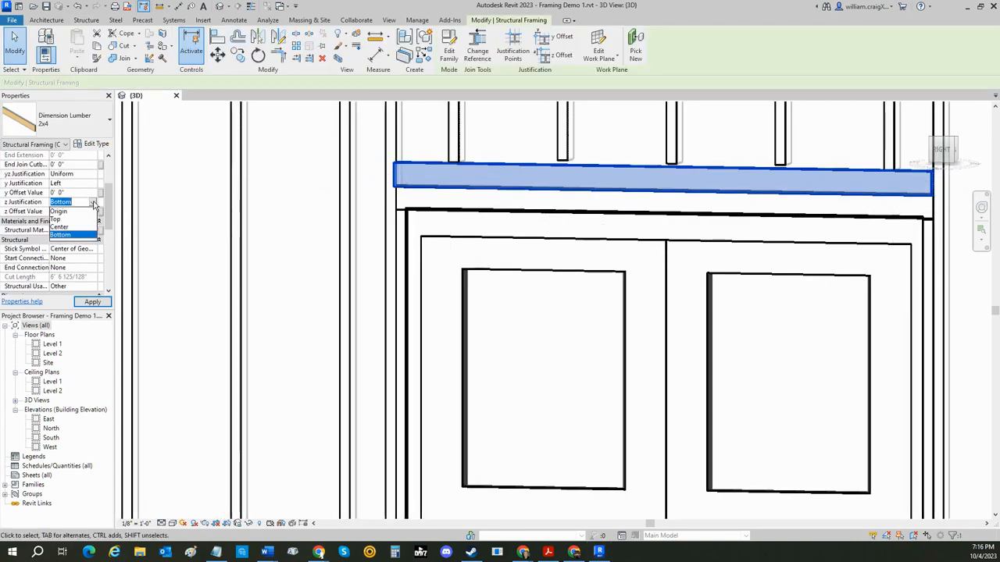
left_click(61, 212)
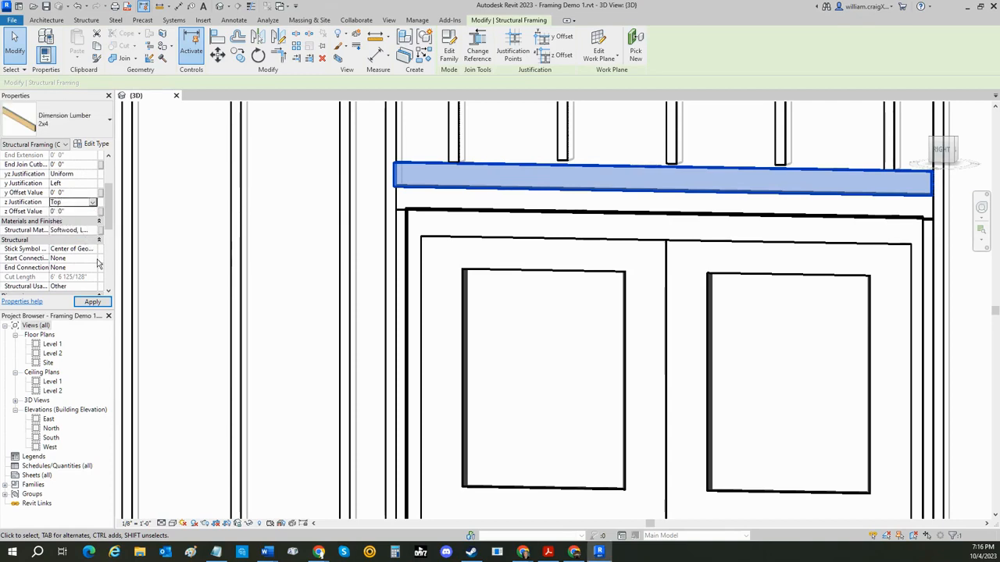
left_click(93, 302)
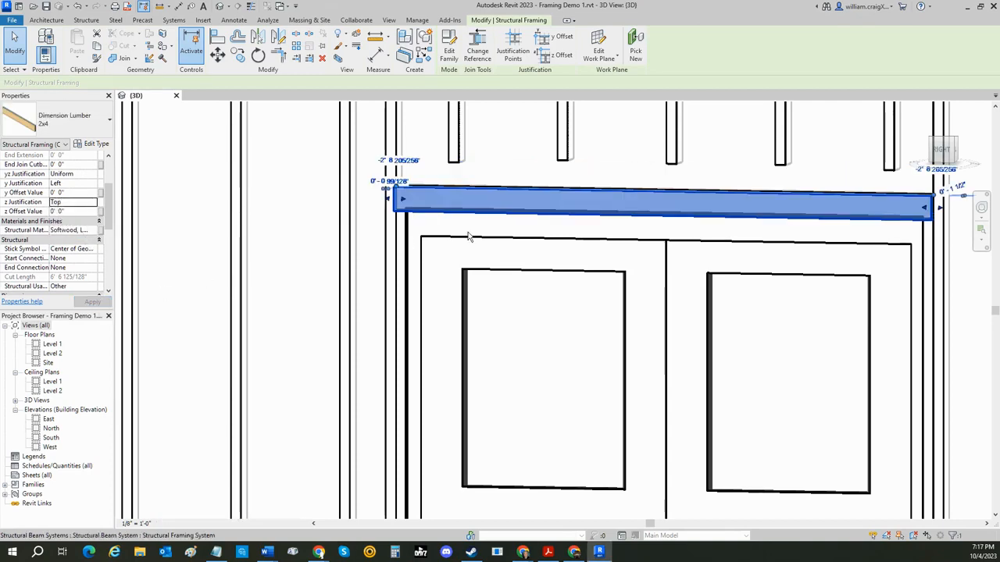
Set the new header beam's y Justification to Right and its y Offset Value to 0' 1 1/2".
middle_click_drag(810, 216, 629, 229, "shift")
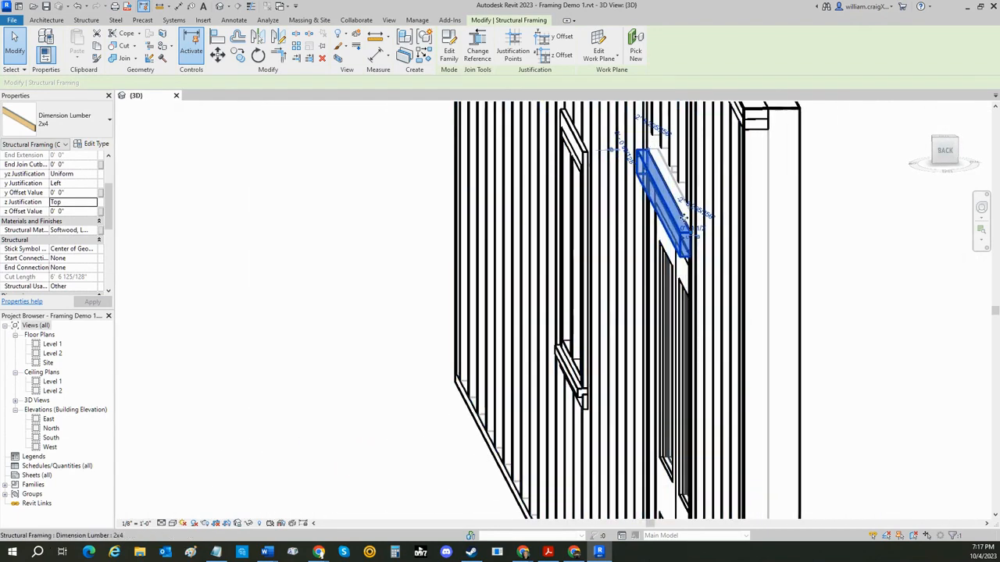
left_click(78, 183)
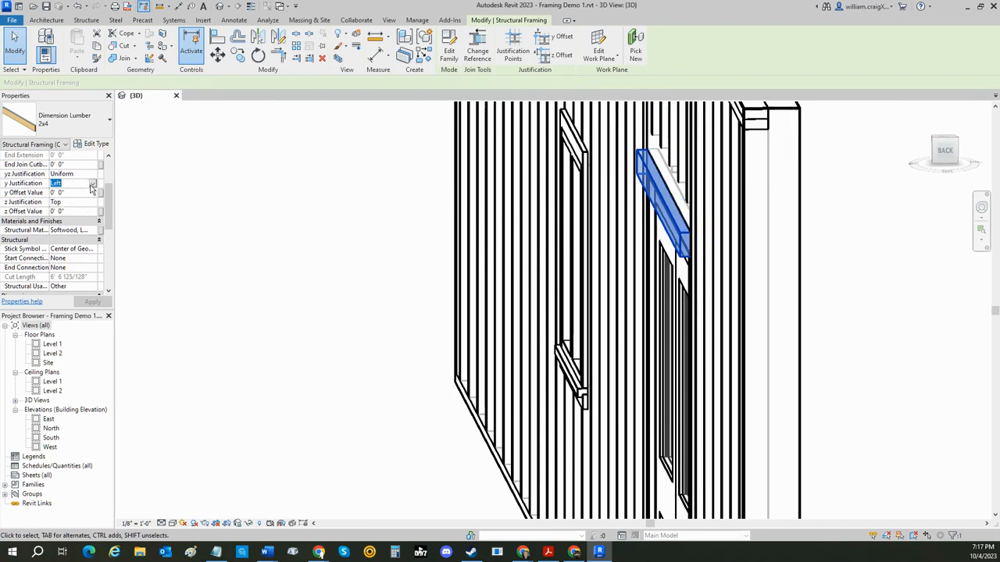
left_click(91, 185)
left_click(58, 216)
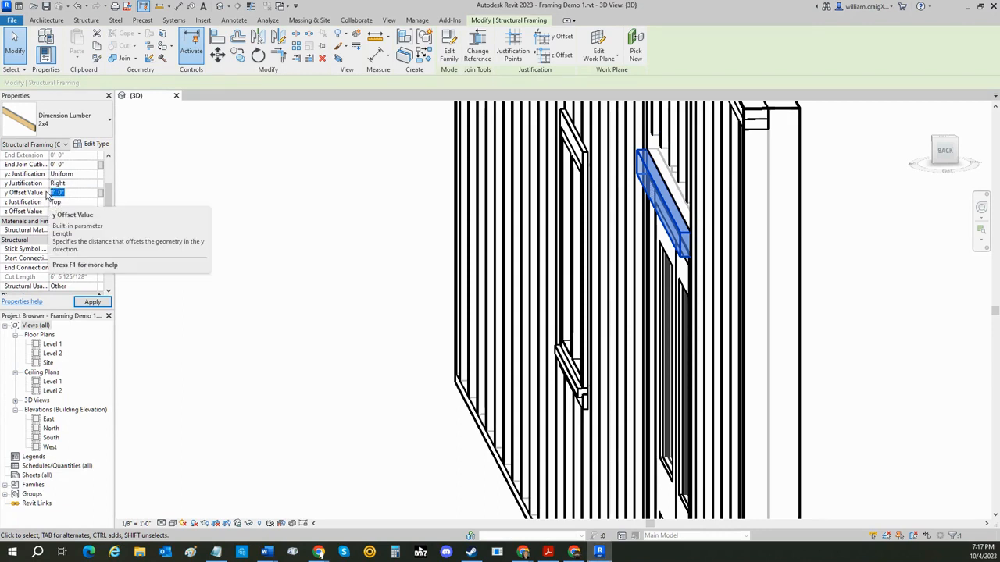
key("BackSpace")
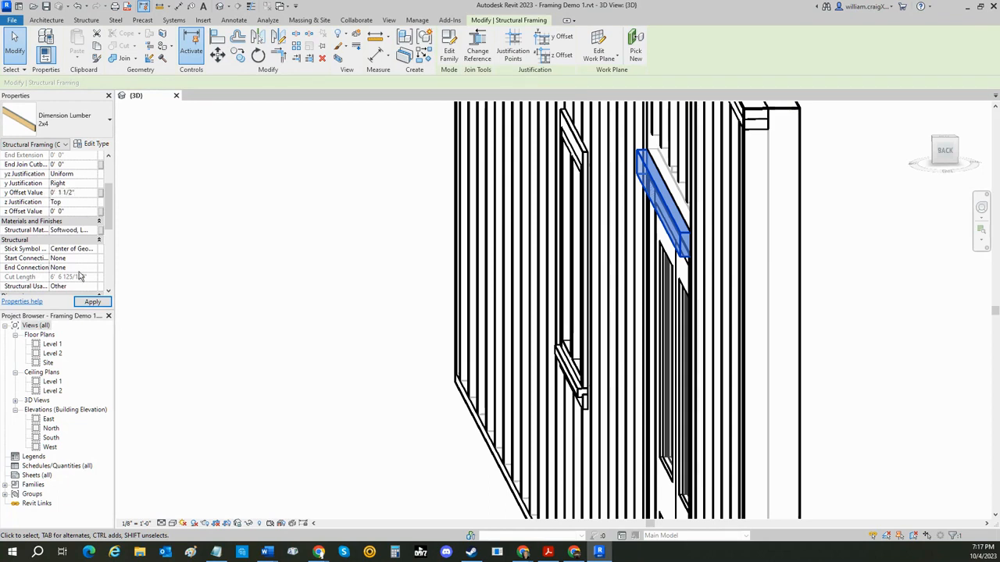
left_click(93, 303)
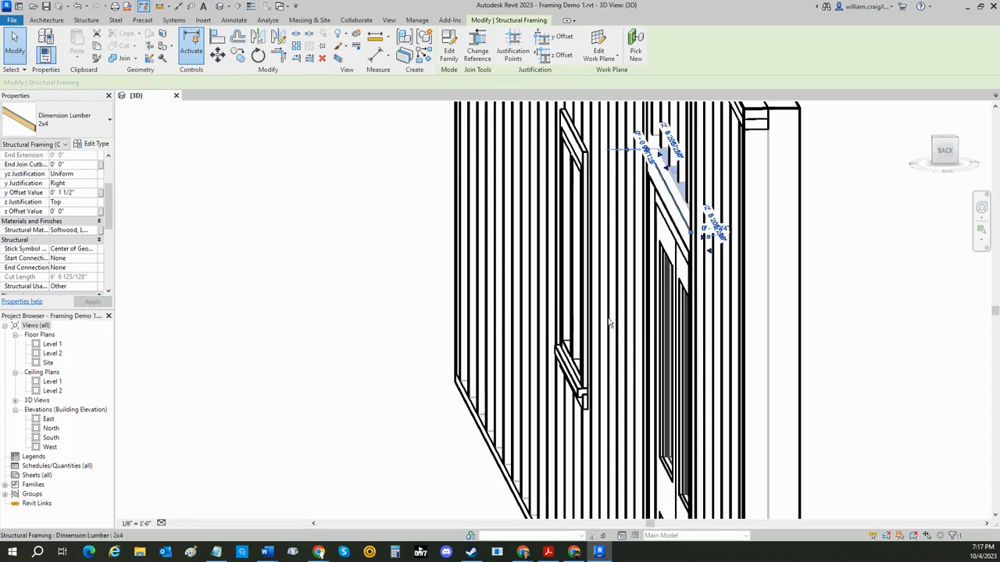
middle_click_drag(424, 328, 643, 312, "shift")
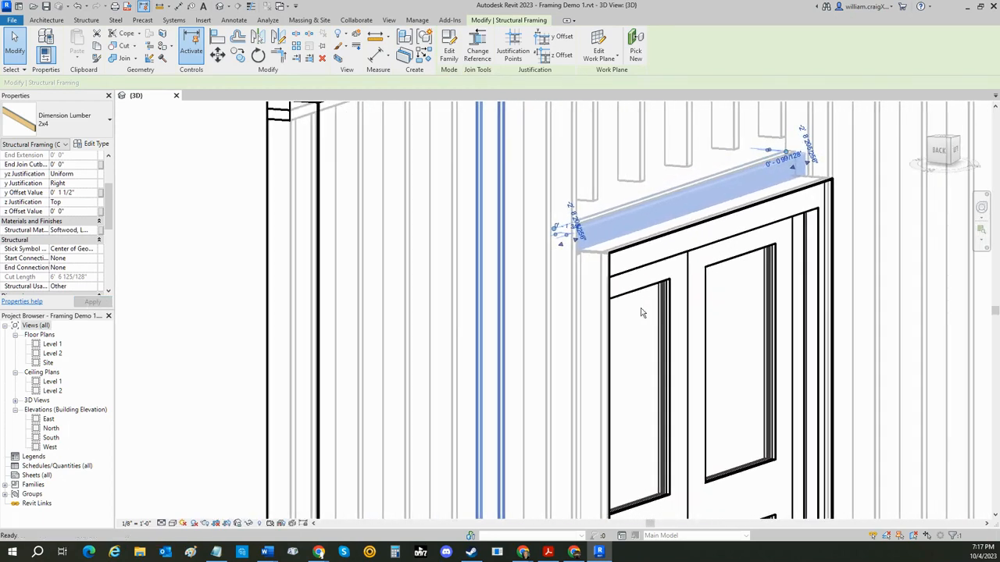
key("Escape")
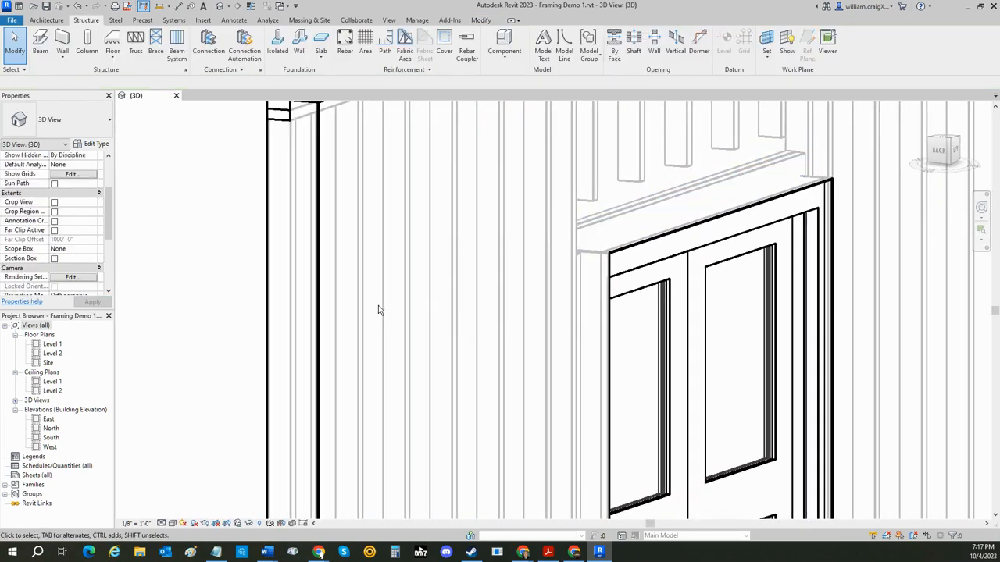
Extend the first four short studs above the door, starting from the window side, down to the top of the header.
middle_click_drag(436, 285, 571, 203, "shift")
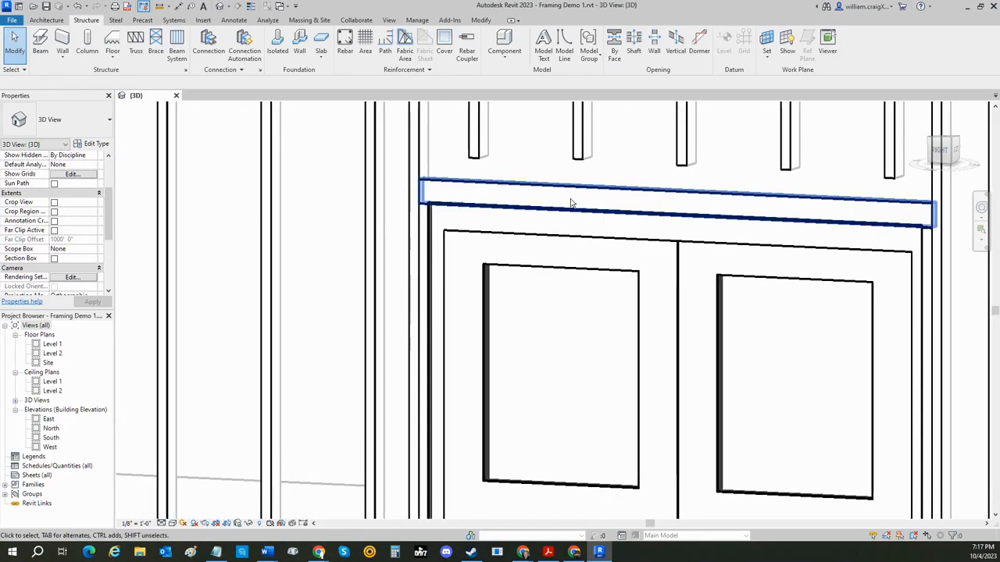
left_click(477, 157)
left_click_drag(479, 168, 476, 180)
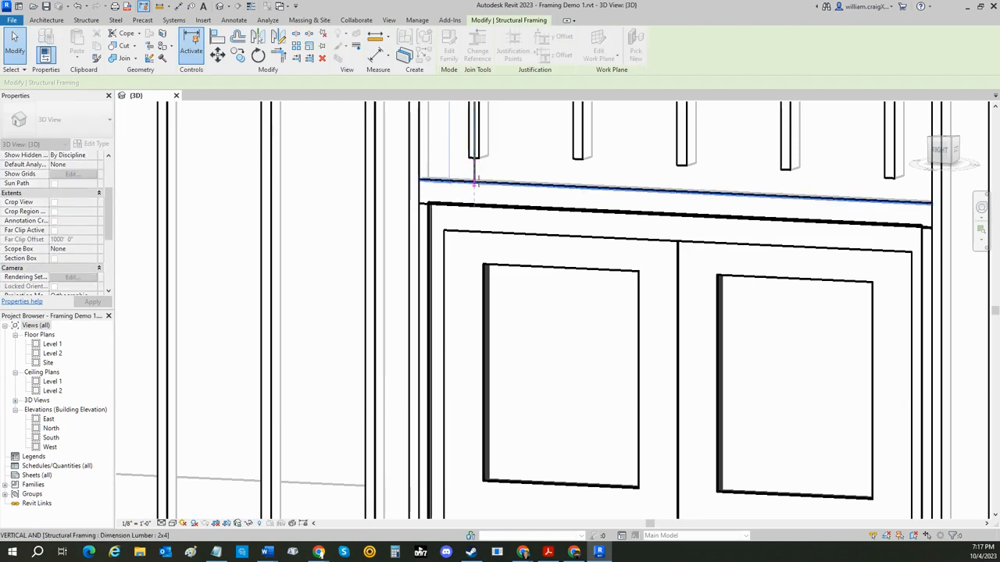
left_click(583, 164)
left_click_drag(582, 168, 582, 188)
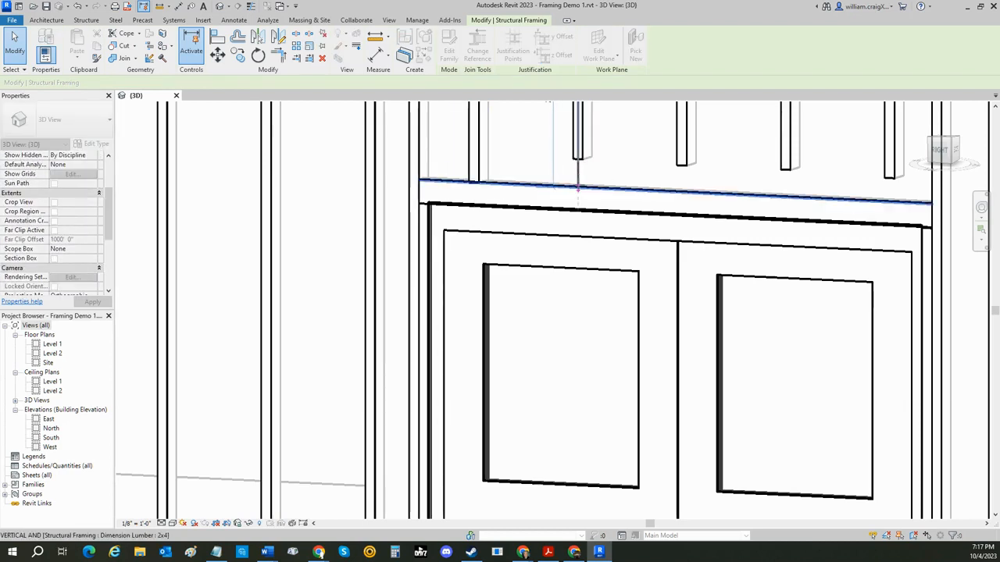
left_click(685, 163)
left_click_drag(685, 170, 686, 197)
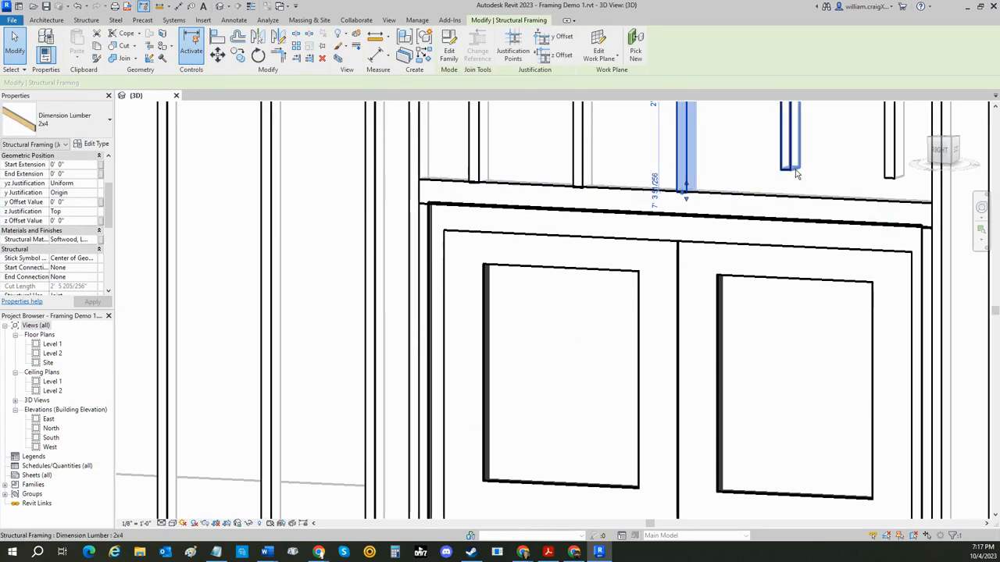
left_click(796, 170)
left_click_drag(786, 170, 786, 197)
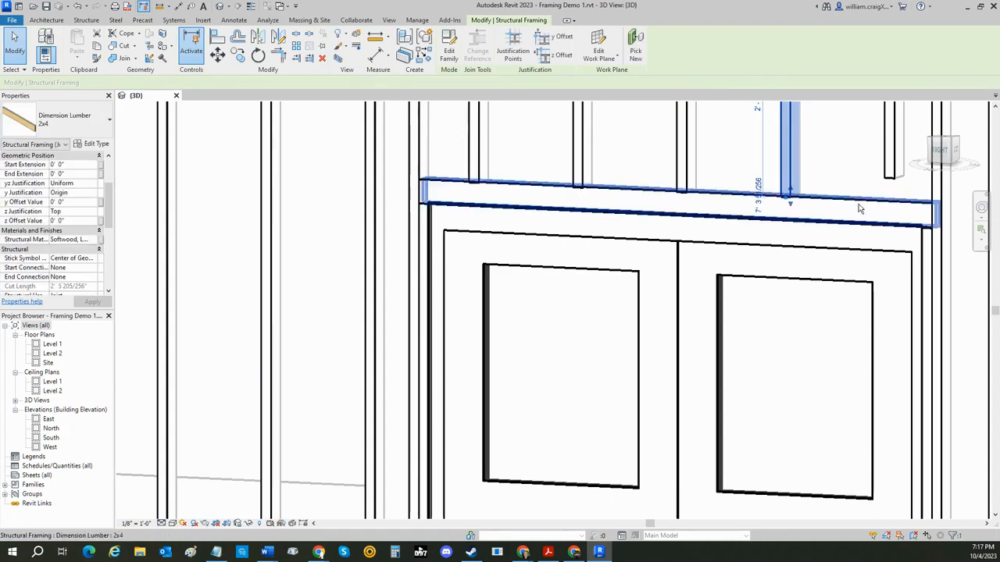
Extend the last short stud above the door down to the top of the header.
left_click(893, 174)
left_click_drag(896, 188, 902, 224)
scroll(903, 224, "down", 6)
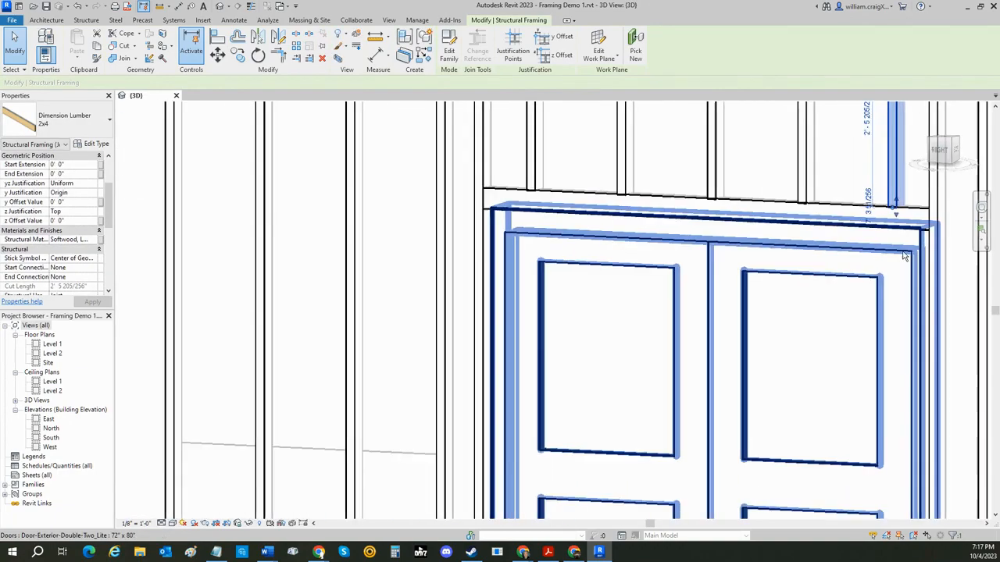
Inspect the header and short studs framing the double door from both sides of the wall.
middle_click_drag(918, 278, 602, 268, "shift")
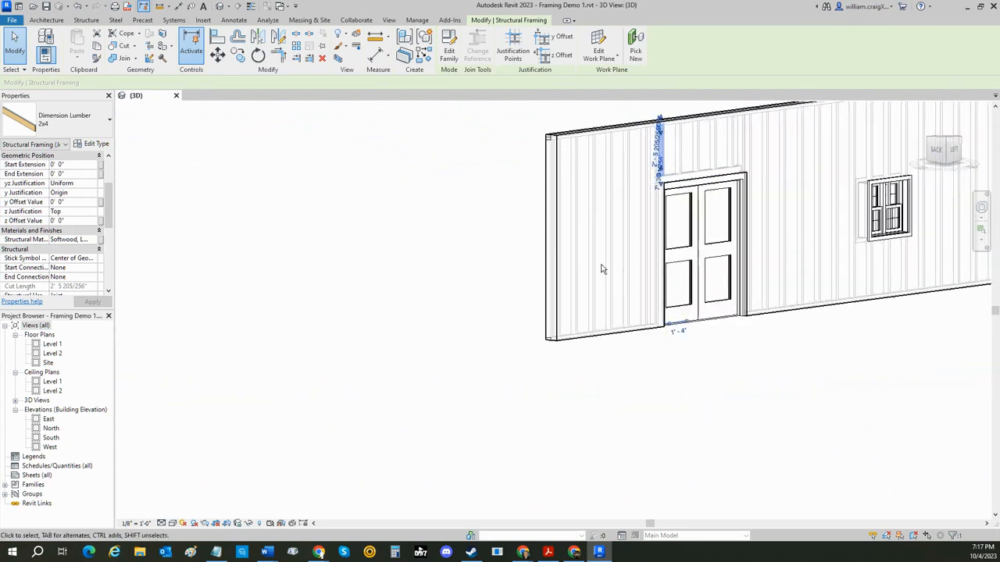
key("Escape")
scroll(686, 179, "up", 2)
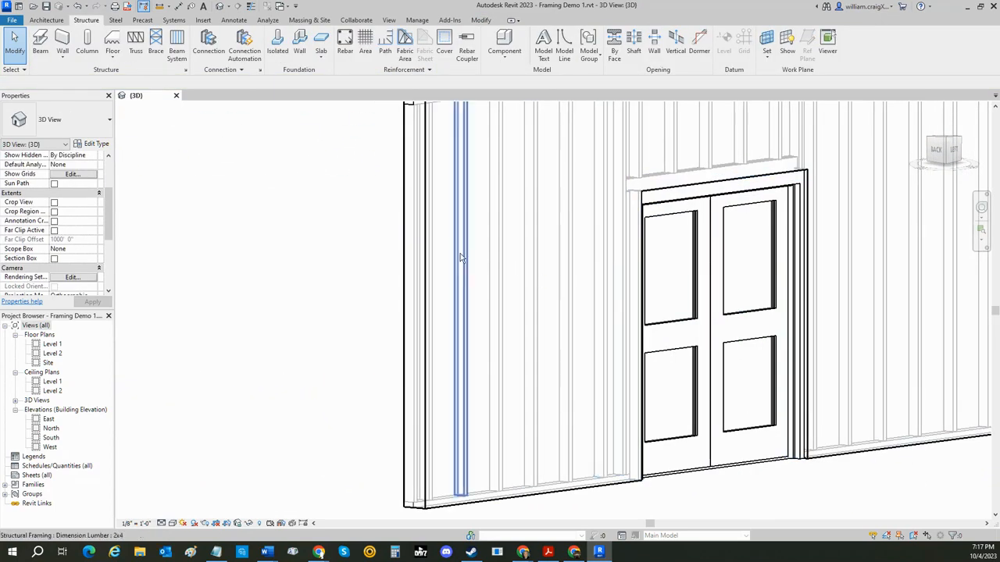
middle_click_drag(440, 257, 661, 270, "shift")
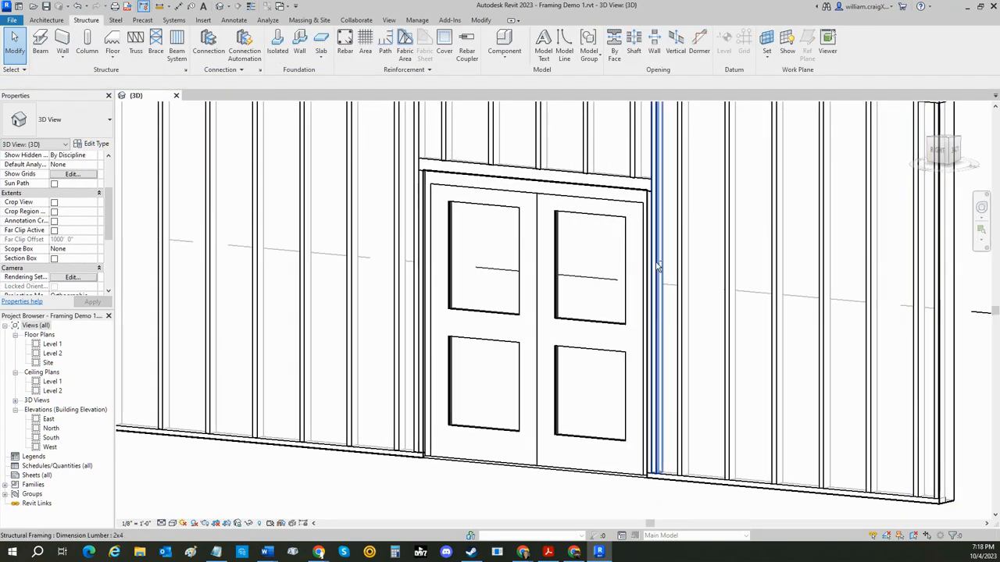
scroll(587, 282, "up", 4)
scroll(592, 276, "down", 5)
middle_click_drag(596, 268, 642, 275, "shift")
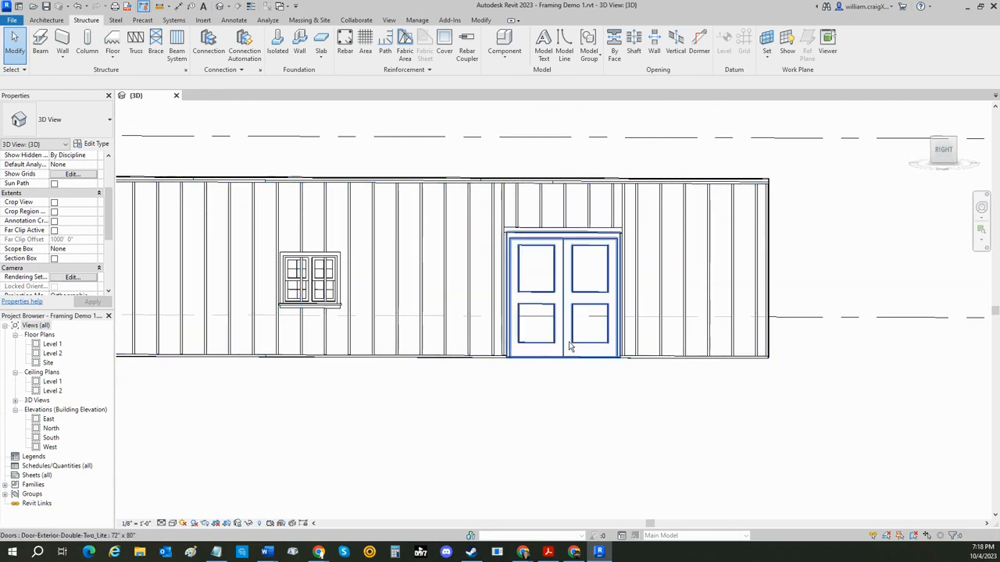
Hide the Doors category in the 3D view's Visibility/Graphic Overrides and look at the bare framed opening.
key("v")
key("v")
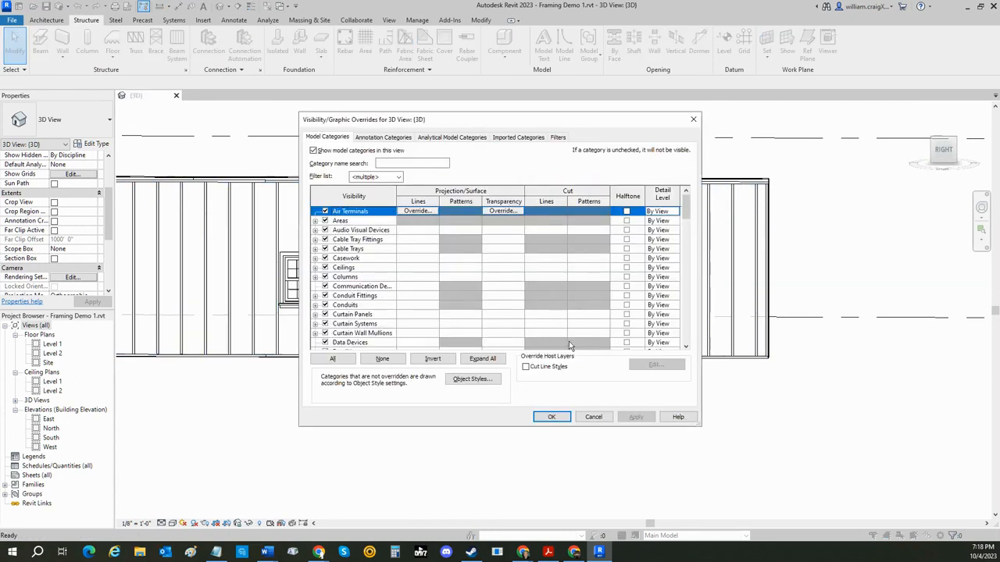
scroll(459, 316, "down", 10)
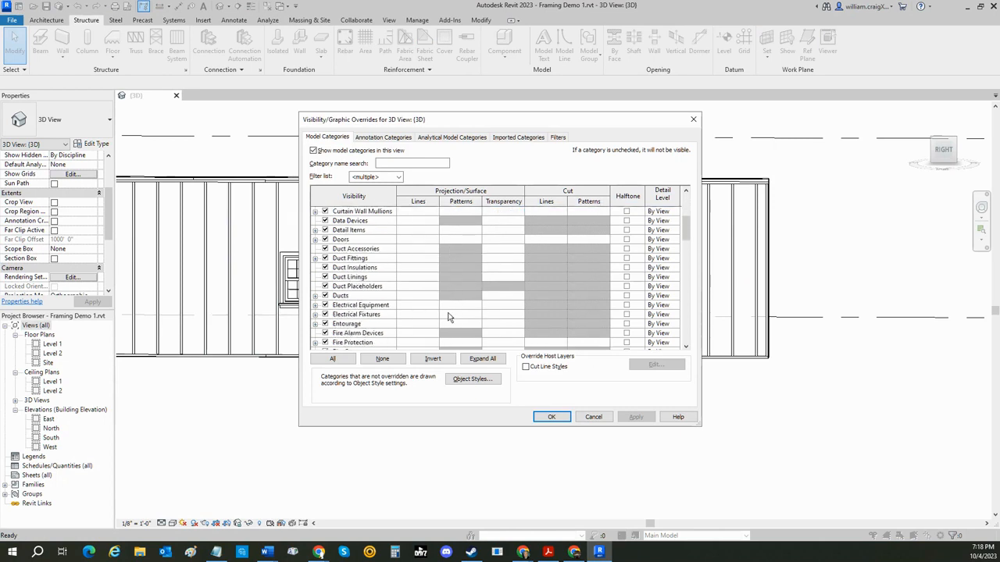
scroll(442, 319, "down", 12)
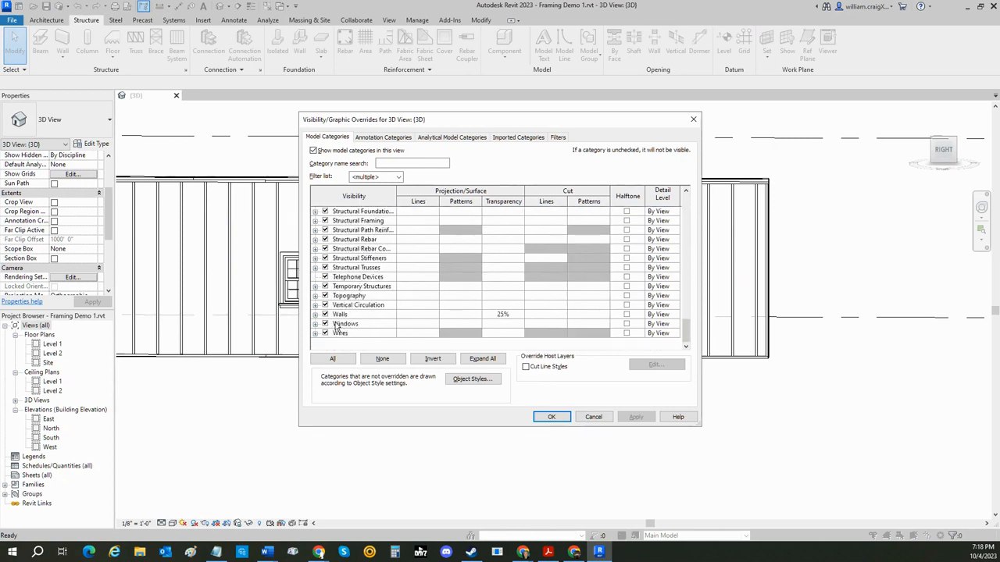
scroll(340, 320, "up", 10)
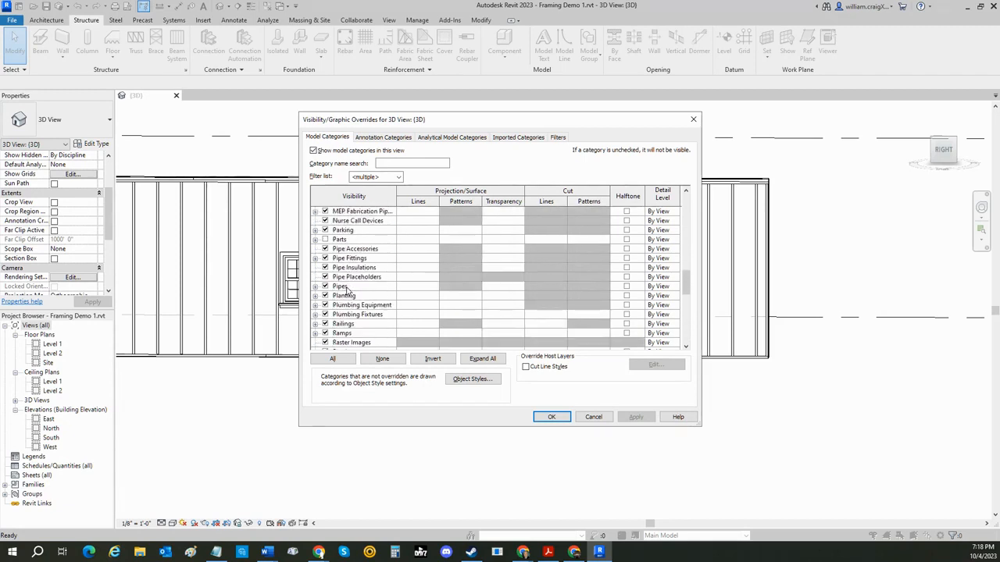
scroll(340, 288, "up", 12)
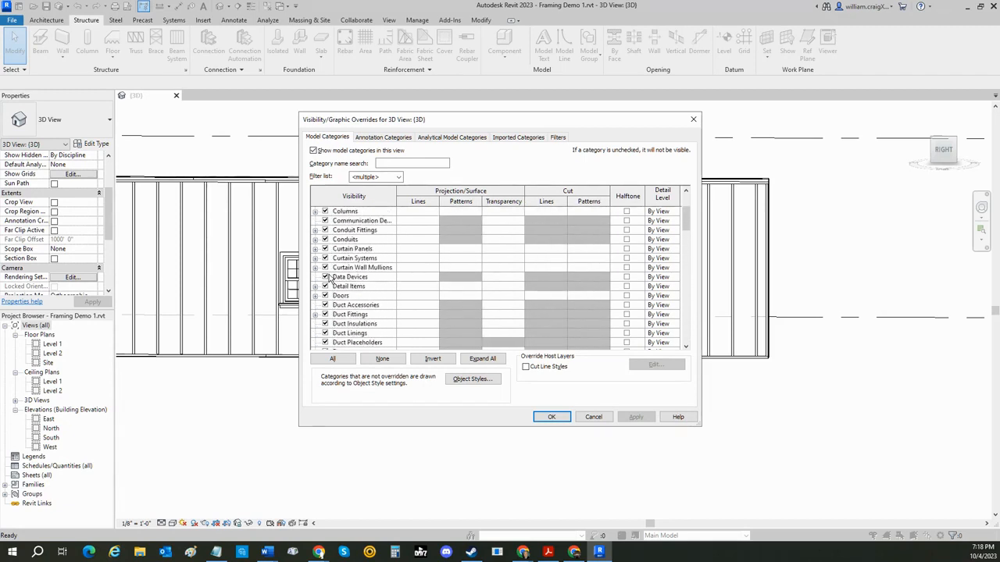
left_click(325, 296)
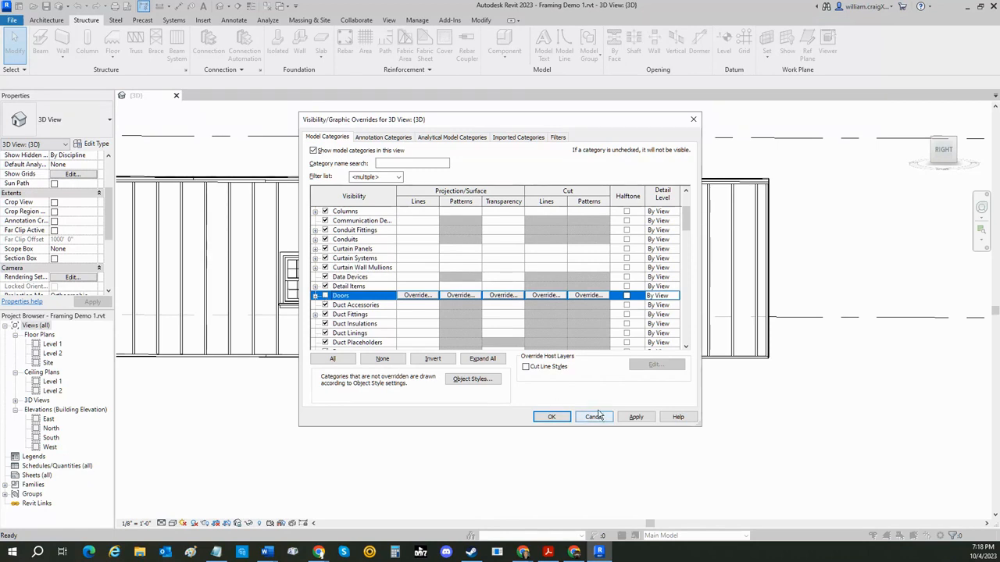
left_click(637, 417)
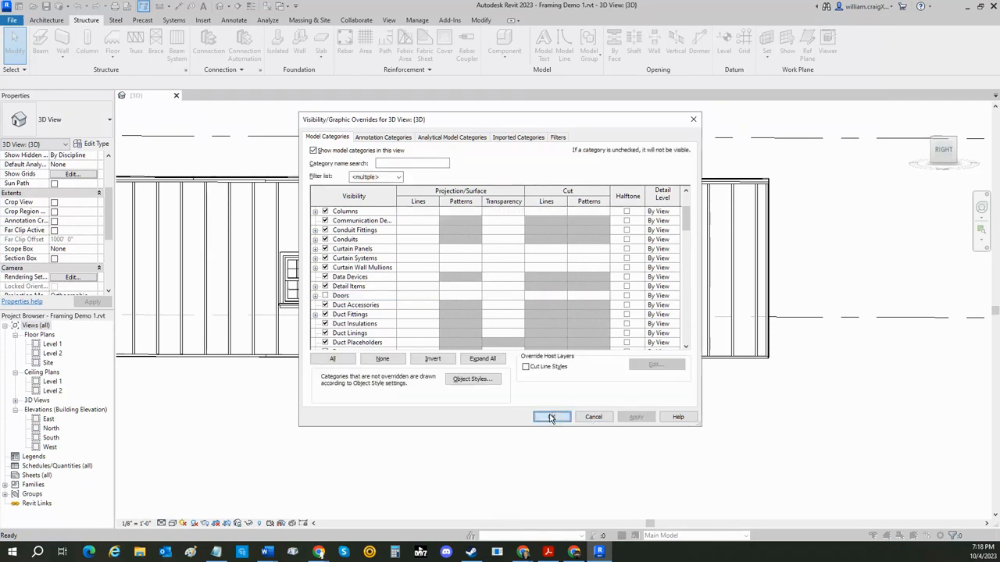
left_click(551, 417)
scroll(578, 309, "up", 2)
scroll(574, 303, "up", 1)
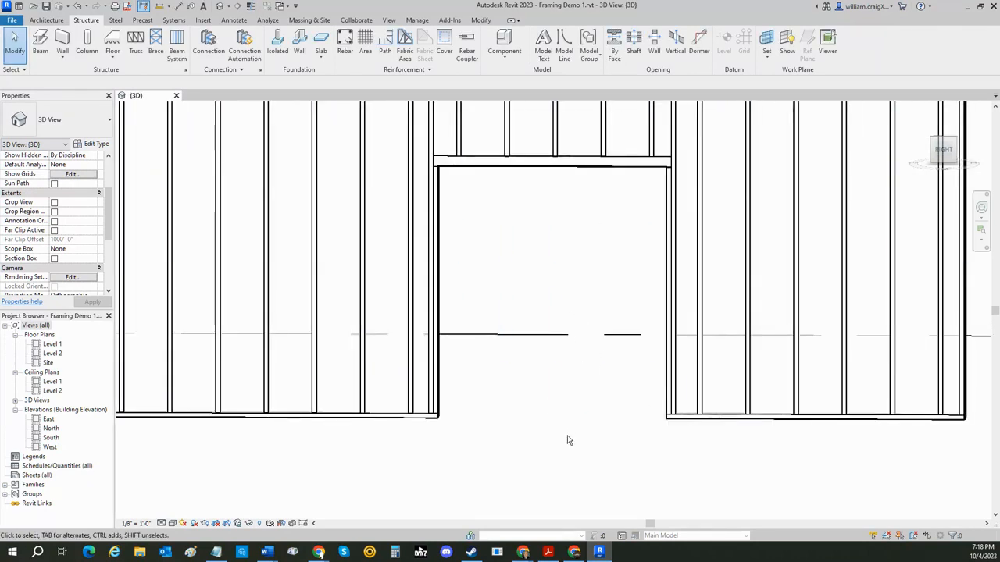
Turn the visibility of the Doors category back on in the 3D view's Visibility/Graphic Overrides.
scroll(531, 352, "down", 4)
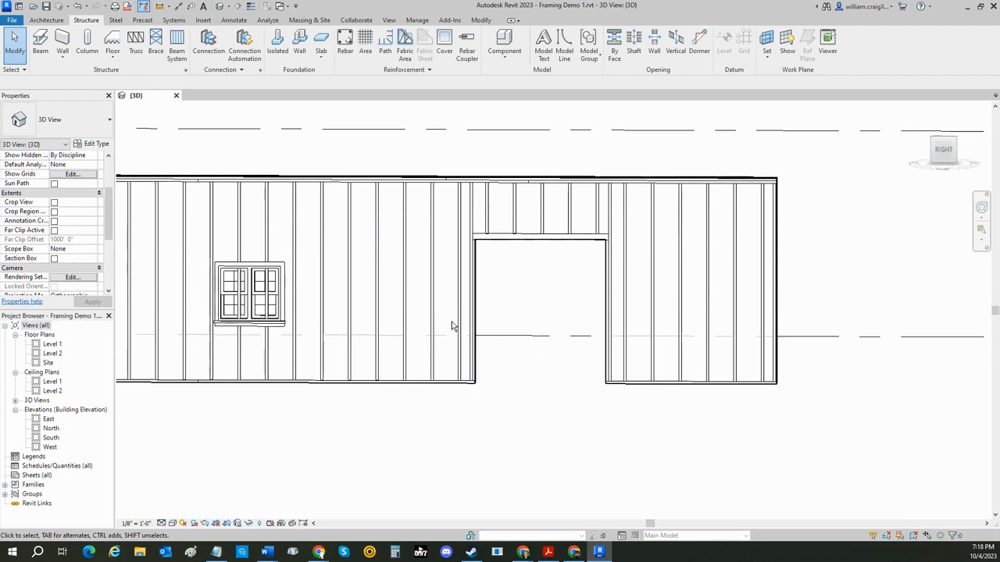
key("v")
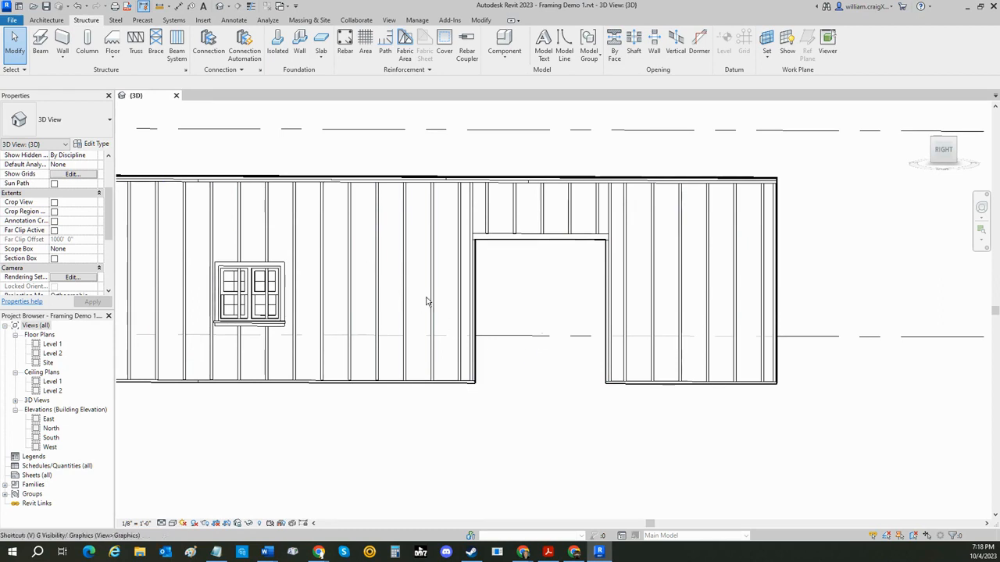
key("g")
scroll(364, 318, "down", 2)
scroll(329, 278, "up", 1)
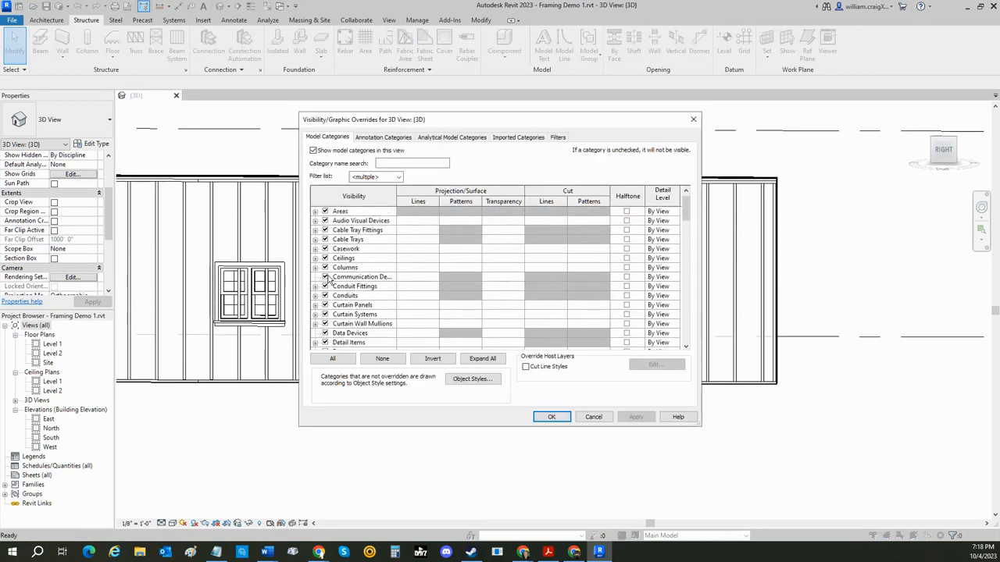
scroll(325, 318, "down", 2)
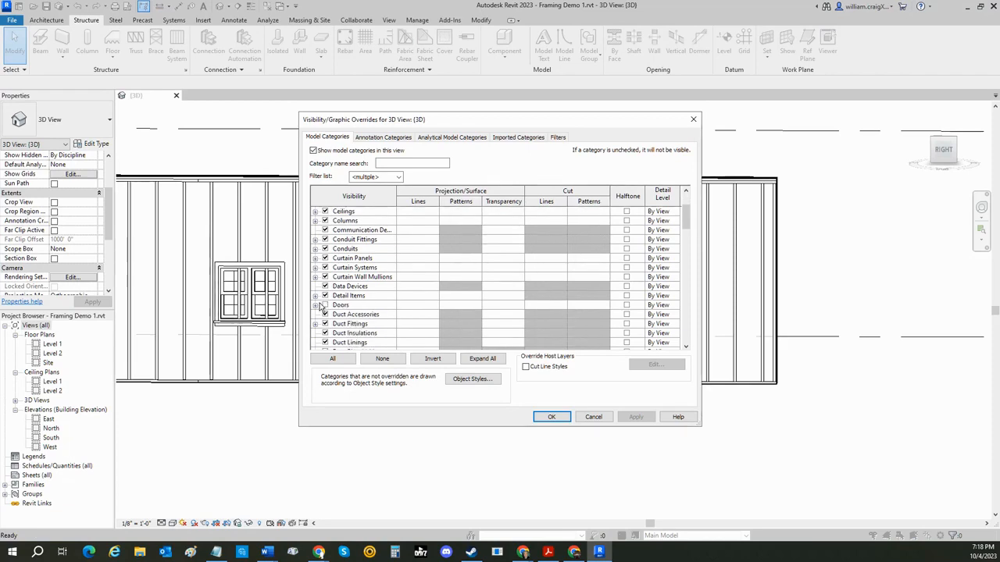
left_click(325, 305)
left_click(636, 417)
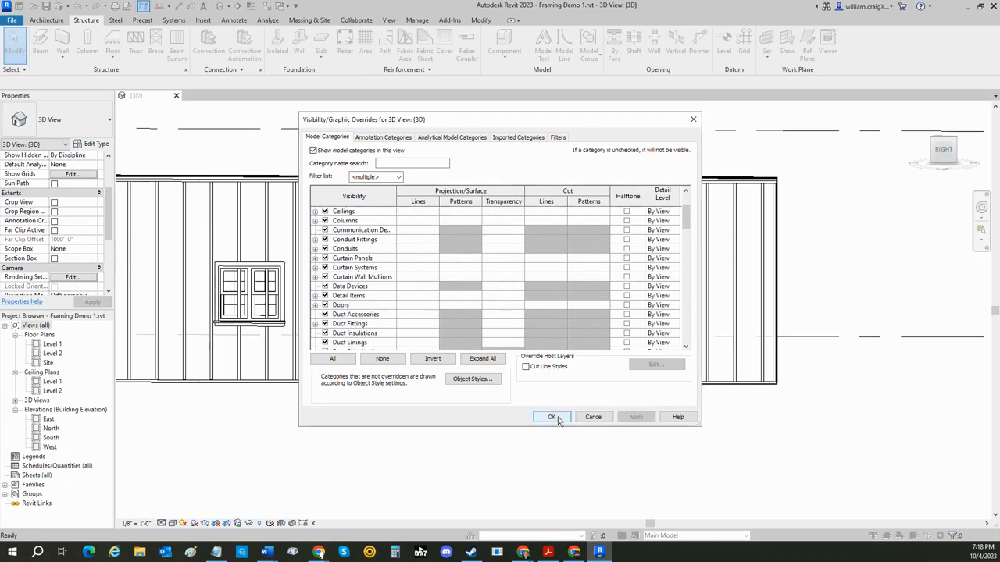
left_click(551, 416)
Examine the double-hung window and the two wall studs crossing its opening from several angles.
middle_click_drag(423, 349, 627, 364)
scroll(616, 350, "up", 2)
scroll(619, 353, "up", 1)
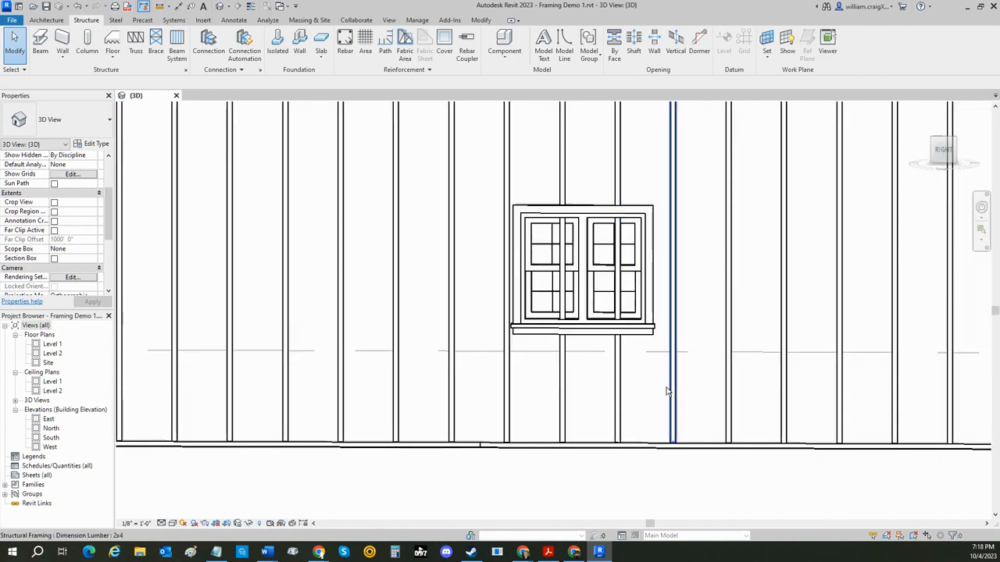
left_click(563, 195)
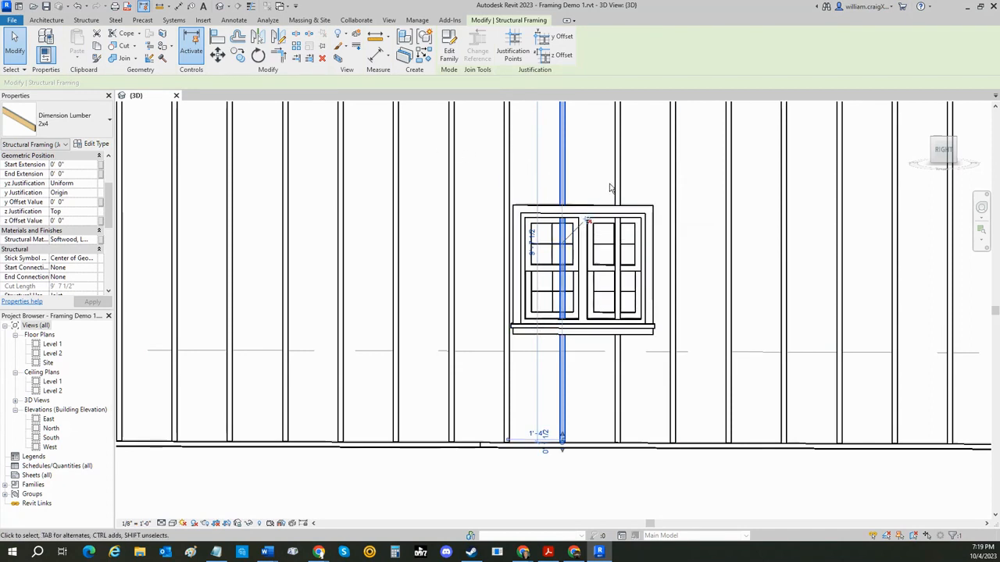
left_click(617, 234)
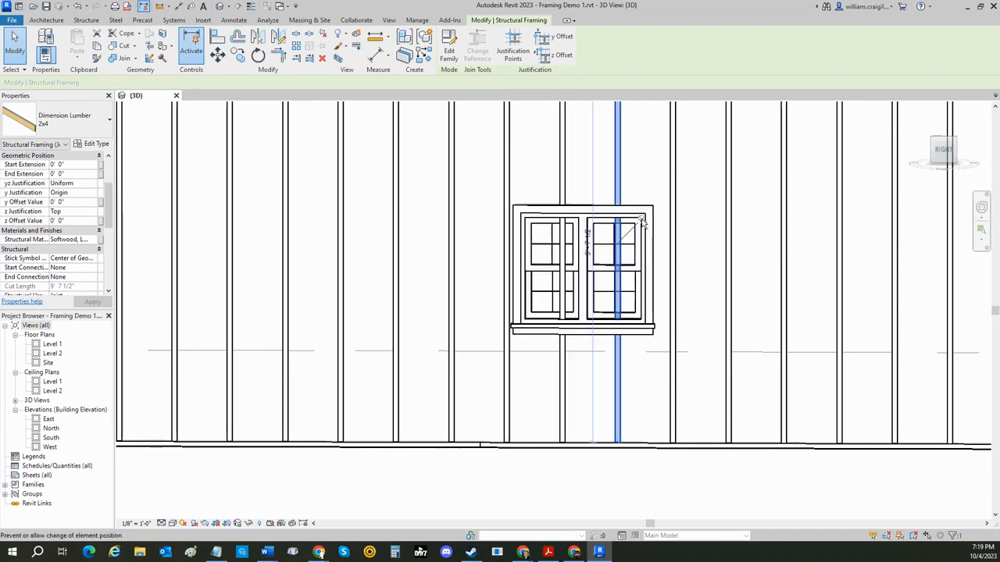
key("Escape")
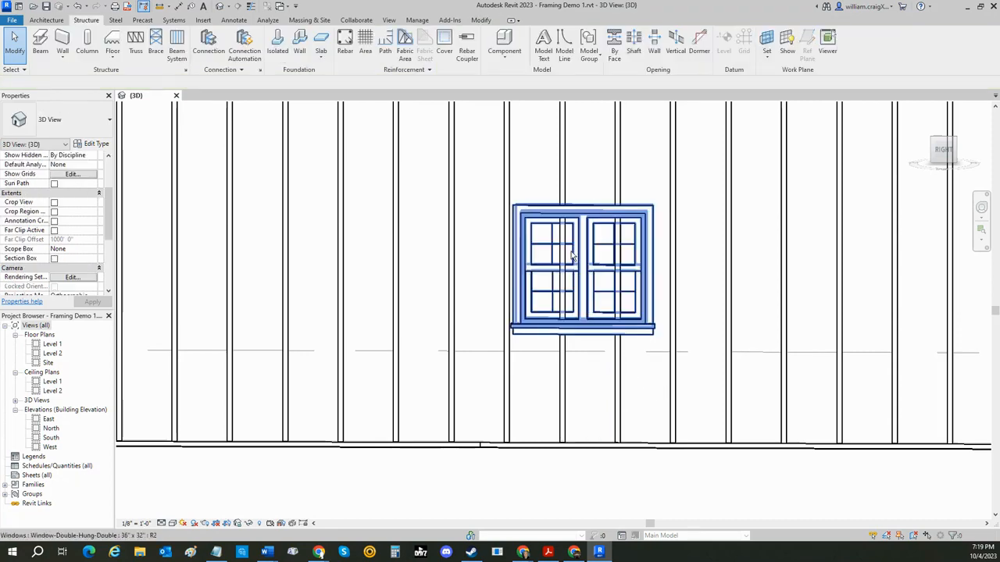
middle_click_drag(571, 257, 562, 402, "shift")
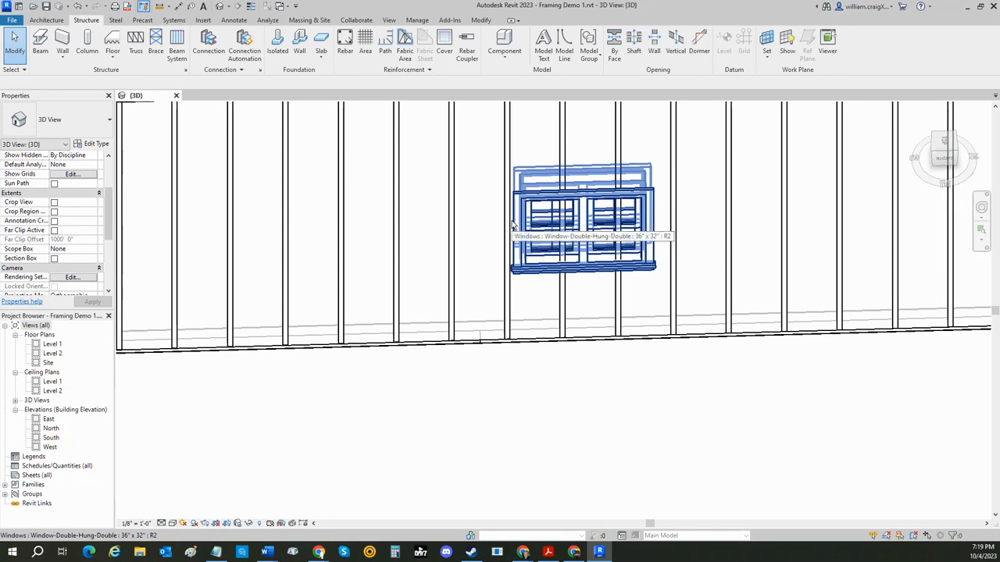
scroll(509, 224, "up", 3)
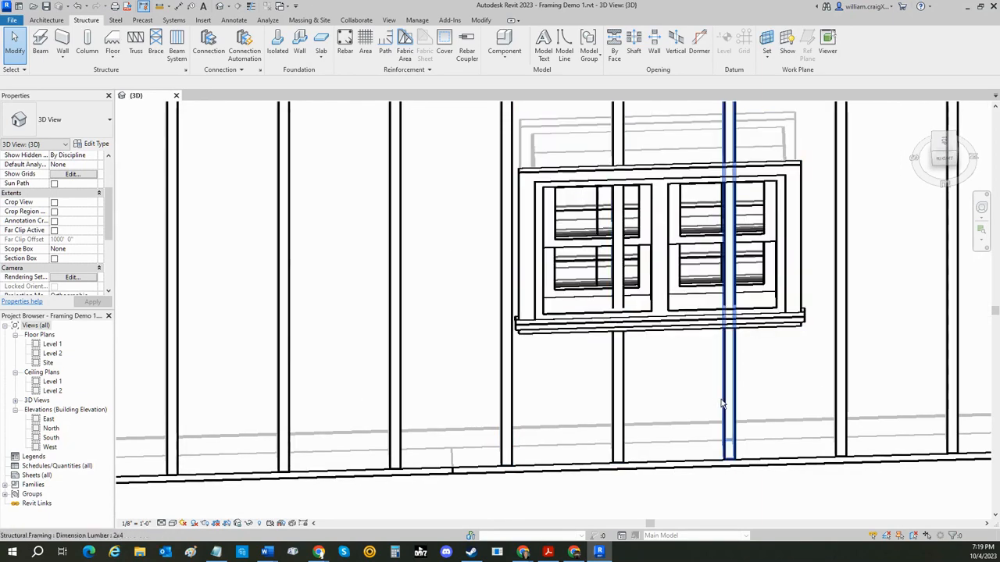
scroll(722, 404, "down", 1)
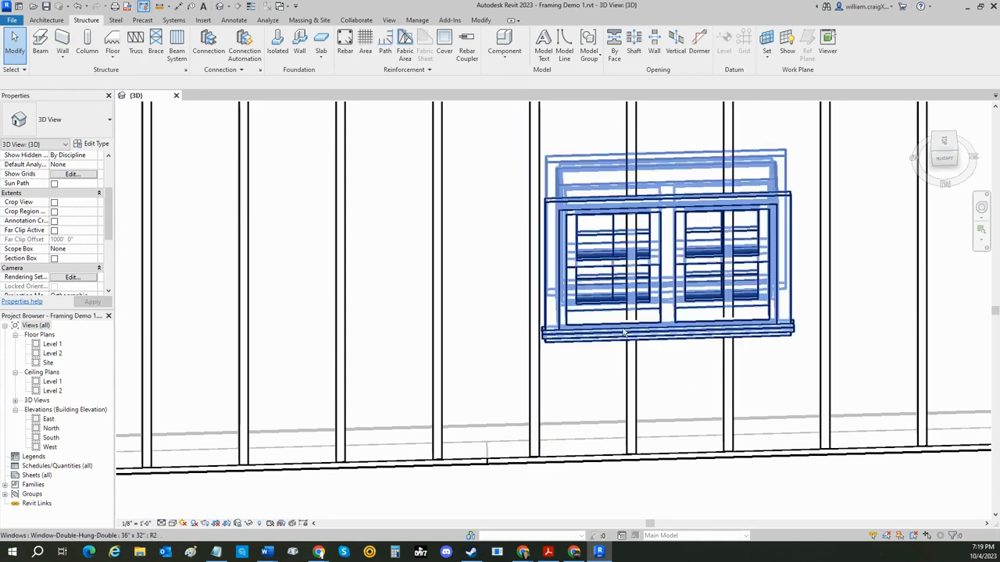
scroll(631, 391, "up", 3)
scroll(631, 392, "down", 5)
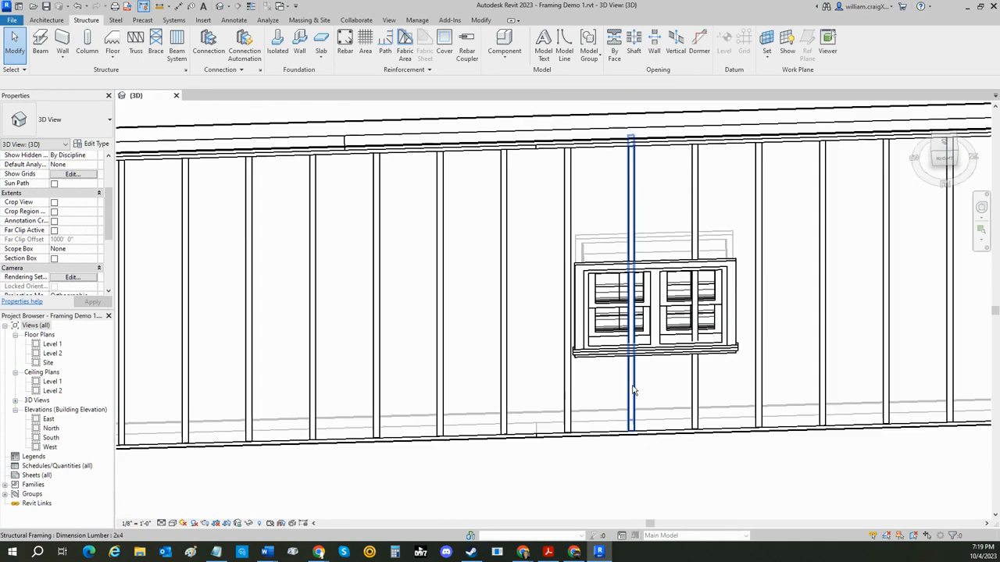
middle_click_drag(756, 381, 742, 355, "shift")
scroll(719, 364, "down", 6)
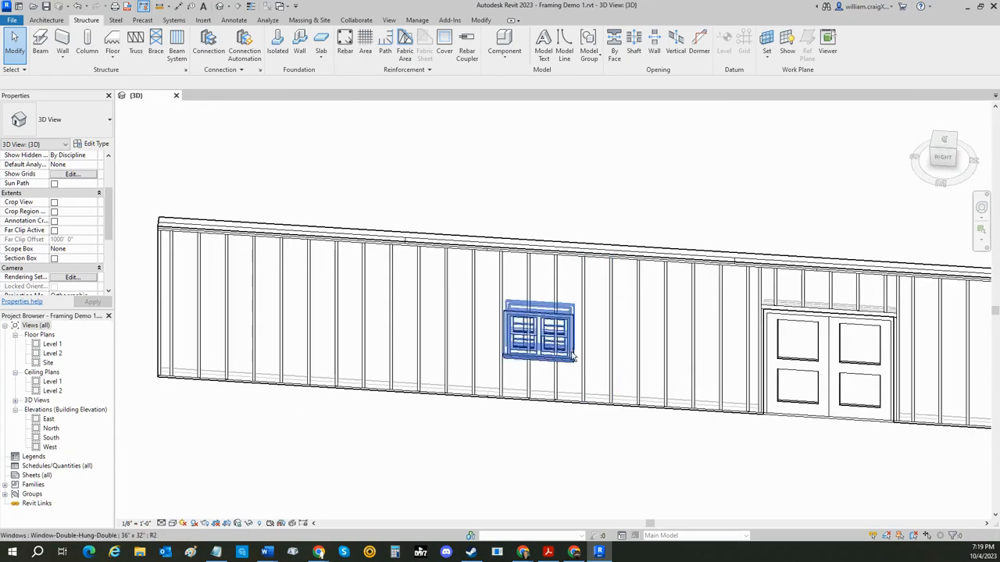
scroll(547, 358, "up", 4)
middle_click_drag(551, 364, 547, 278, "shift")
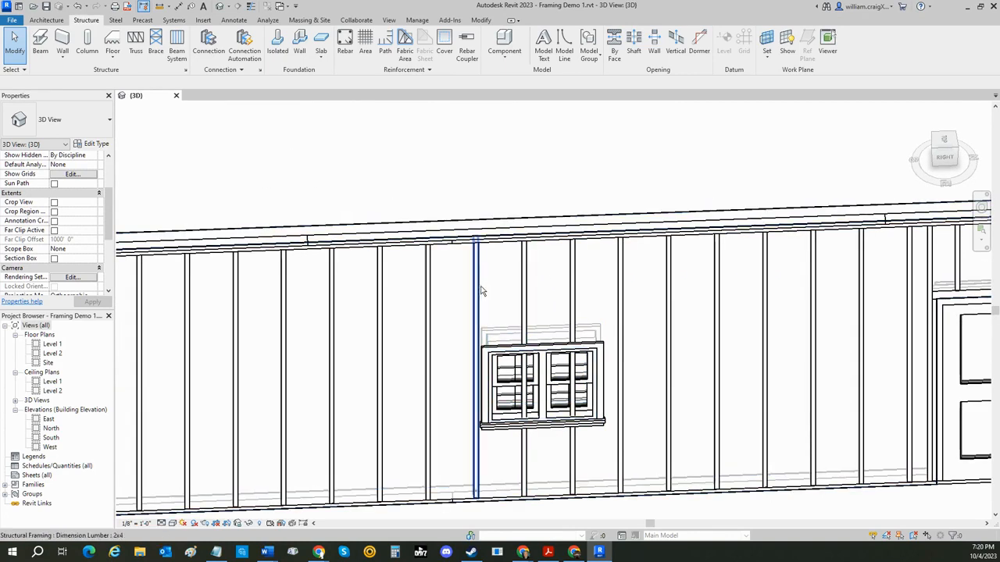
Copy the crossing stud farther from the door so the copy sits against the full-height stud at the window's edge away from the door.
left_click(524, 303)
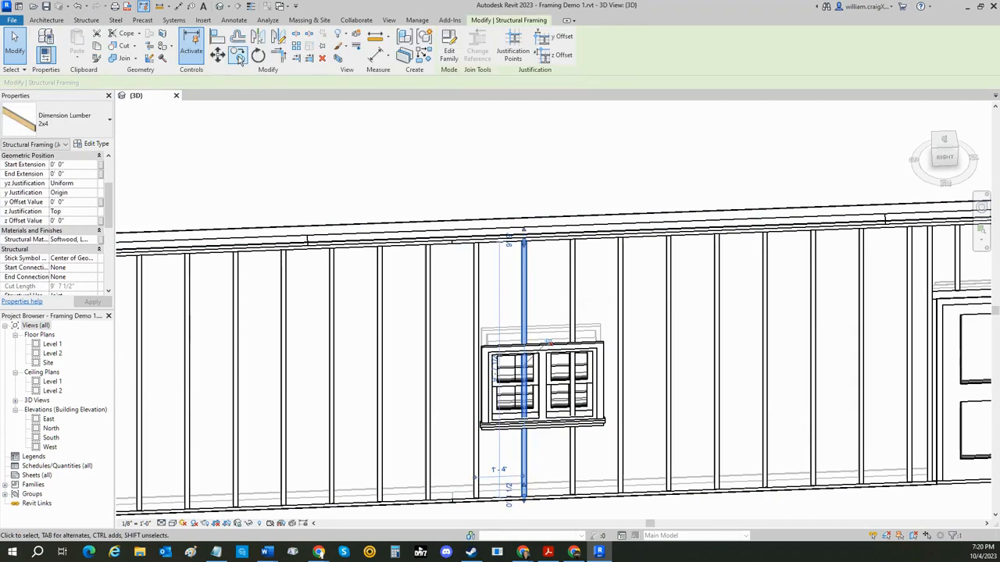
left_click(239, 57)
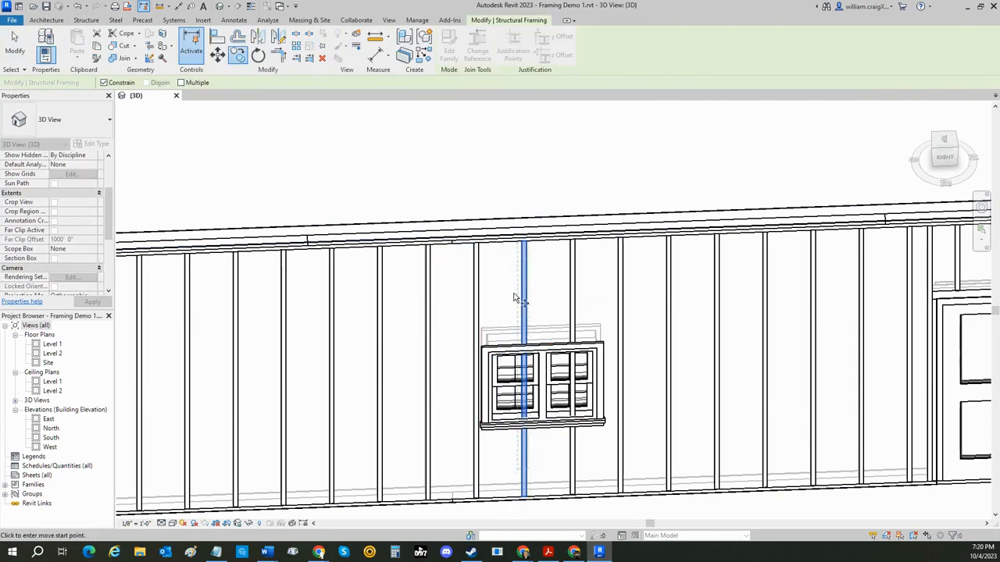
scroll(513, 297, "down", 2)
scroll(513, 291, "up", 6)
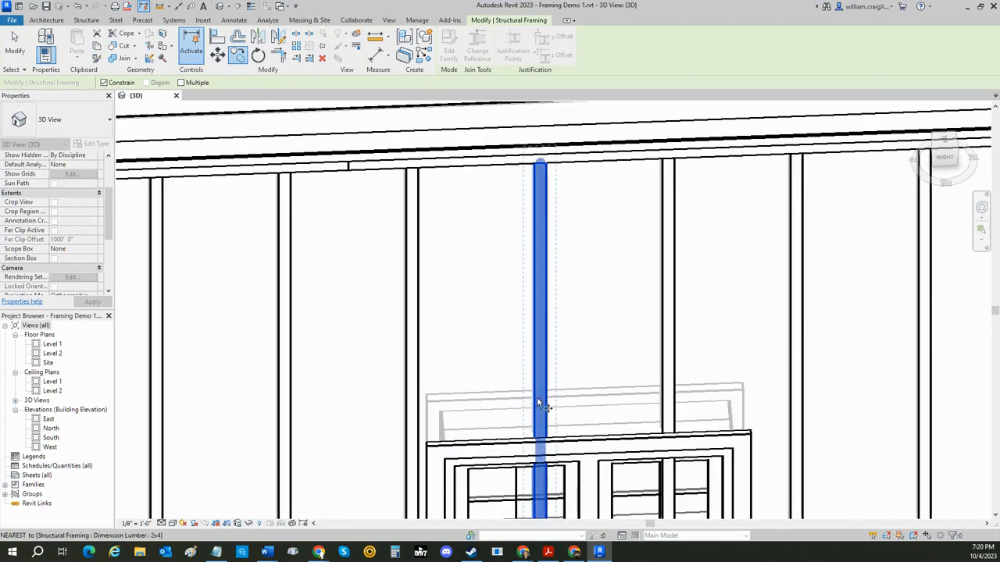
scroll(536, 400, "up", 3)
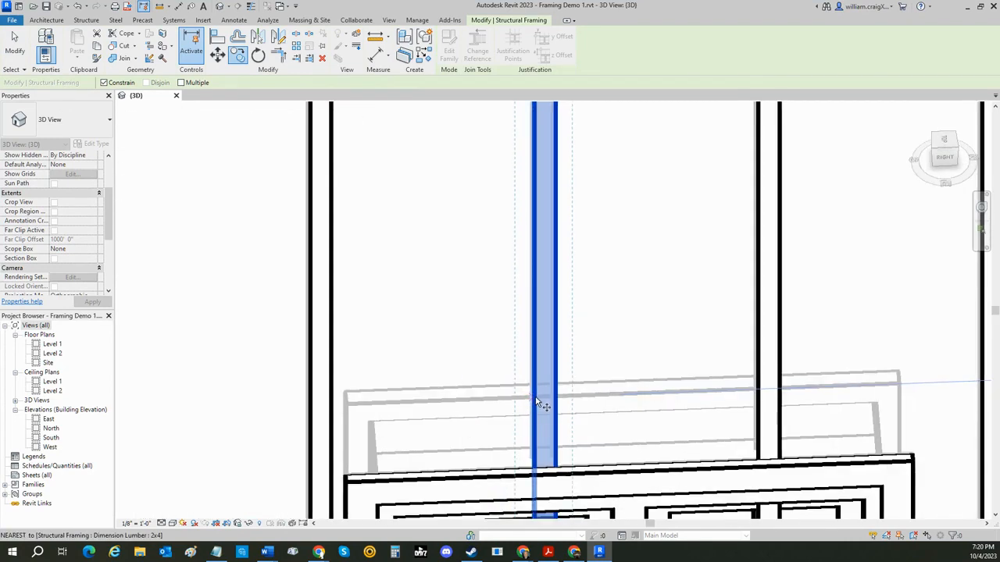
left_click(537, 402)
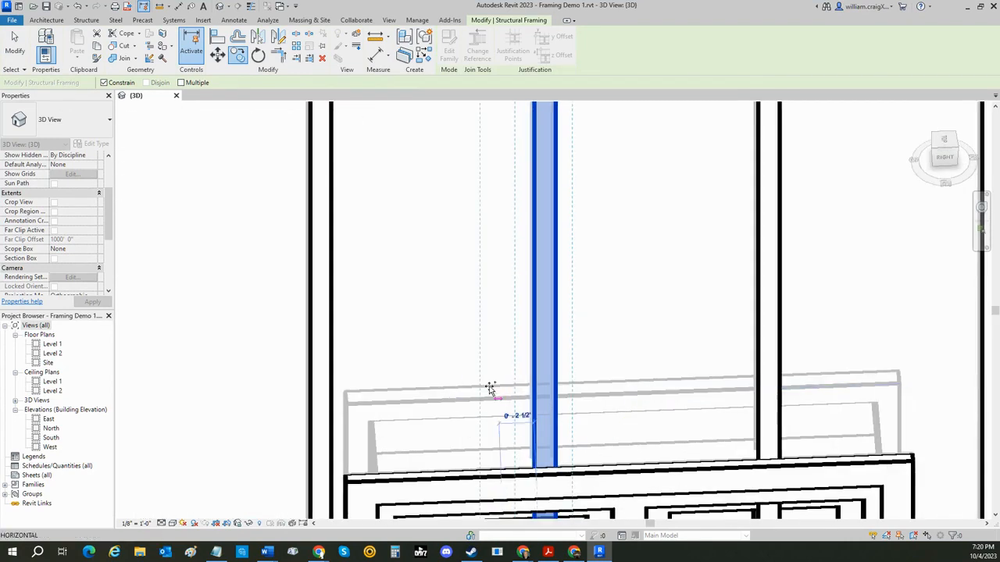
left_click(332, 380)
scroll(446, 375, "down", 4)
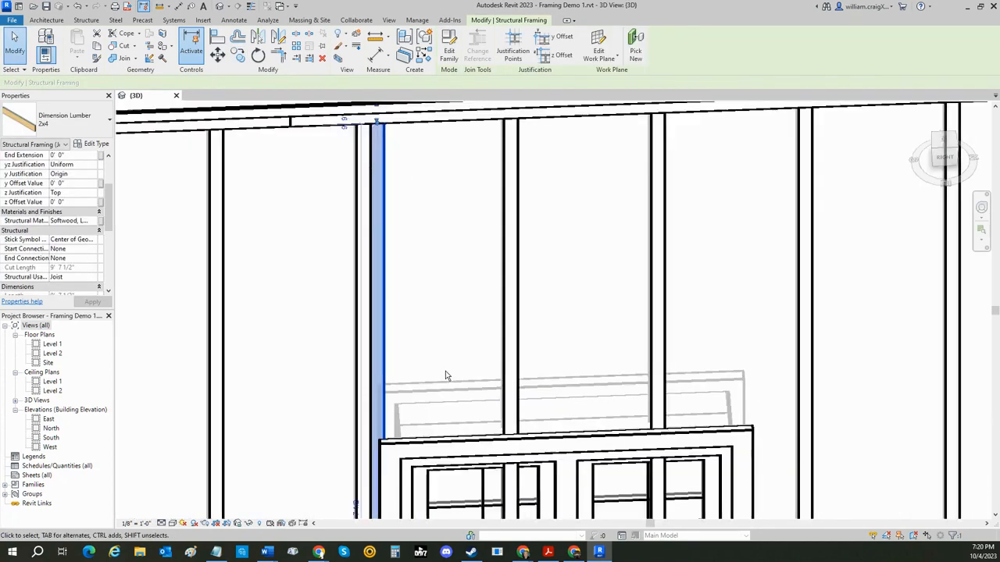
key("Escape")
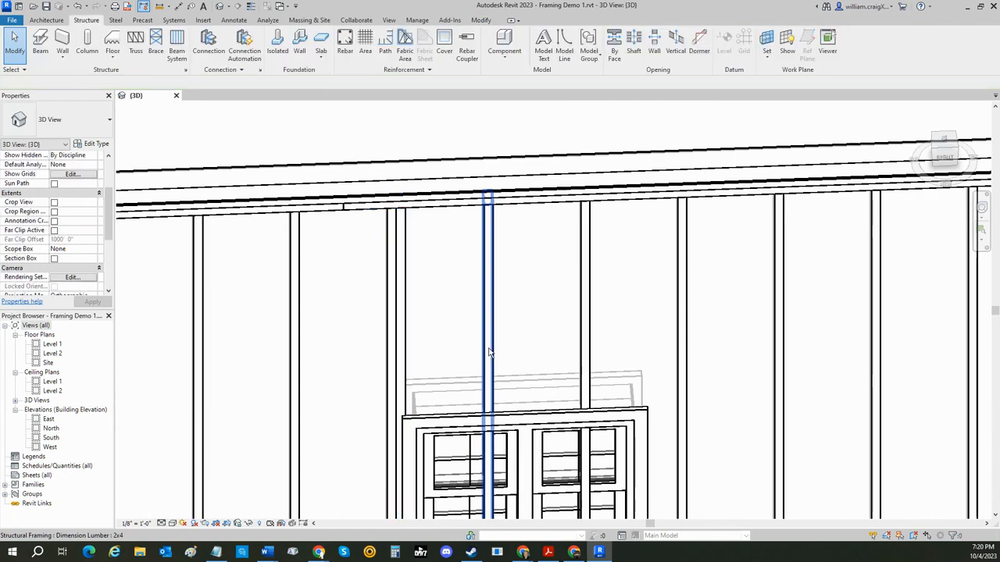
Copy the crossing stud farther from the door about 2'-1" toward the door, placing the copy at the window's door-side edge.
middle_click_drag(471, 344, 481, 211)
scroll(482, 219, "up", 3)
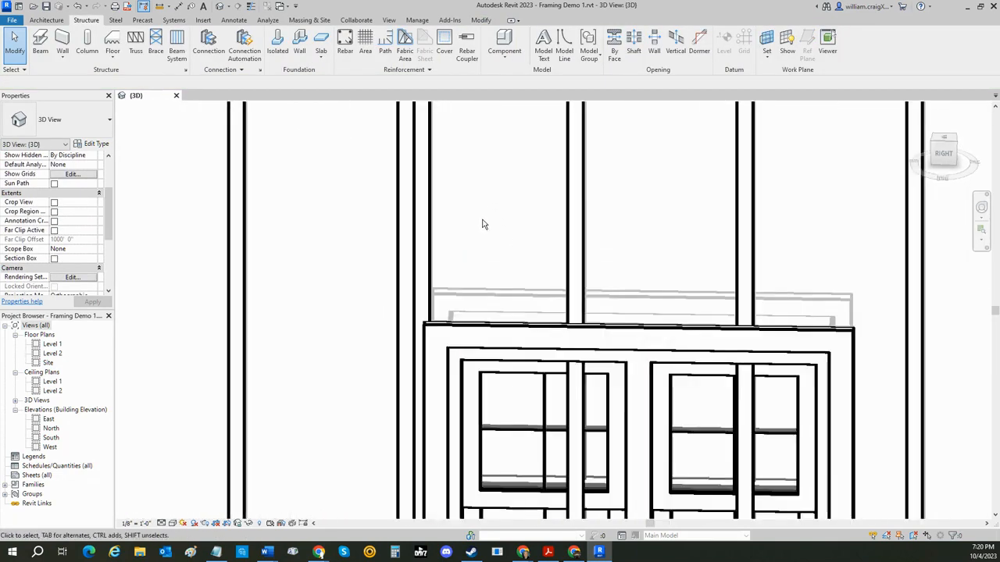
scroll(482, 221, "down", 6)
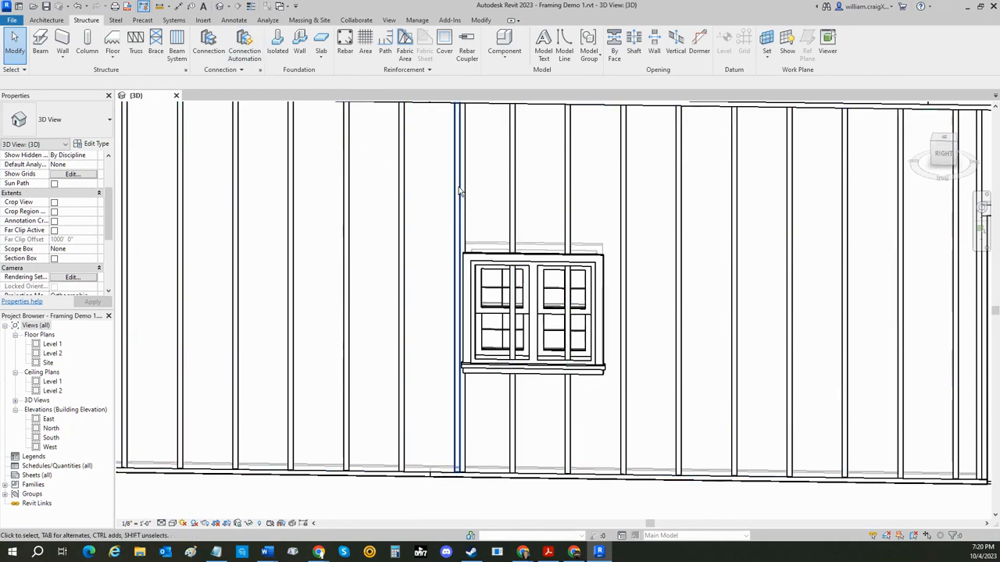
left_click(512, 213)
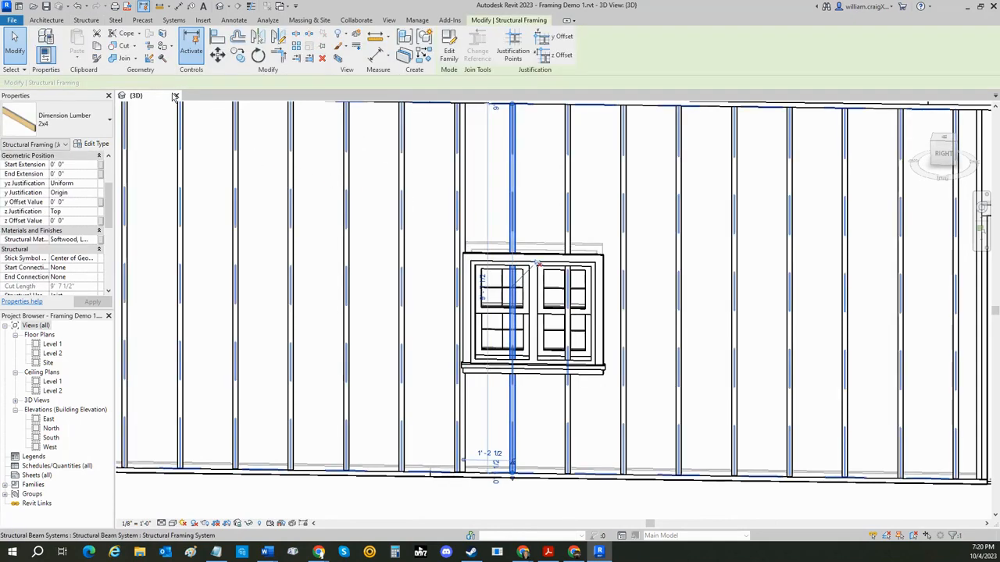
left_click(236, 58)
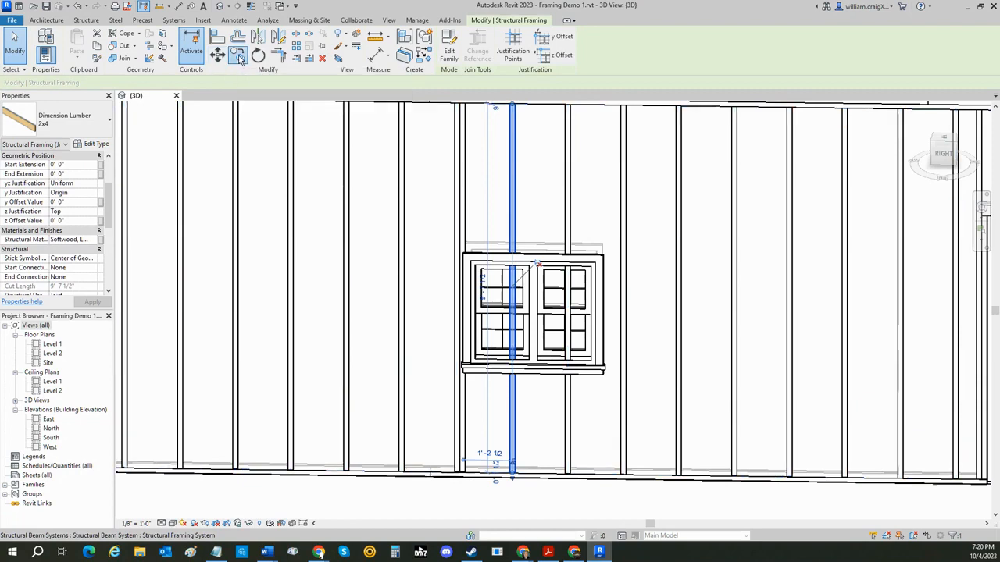
scroll(486, 205, "up", 2)
scroll(487, 205, "up", 1)
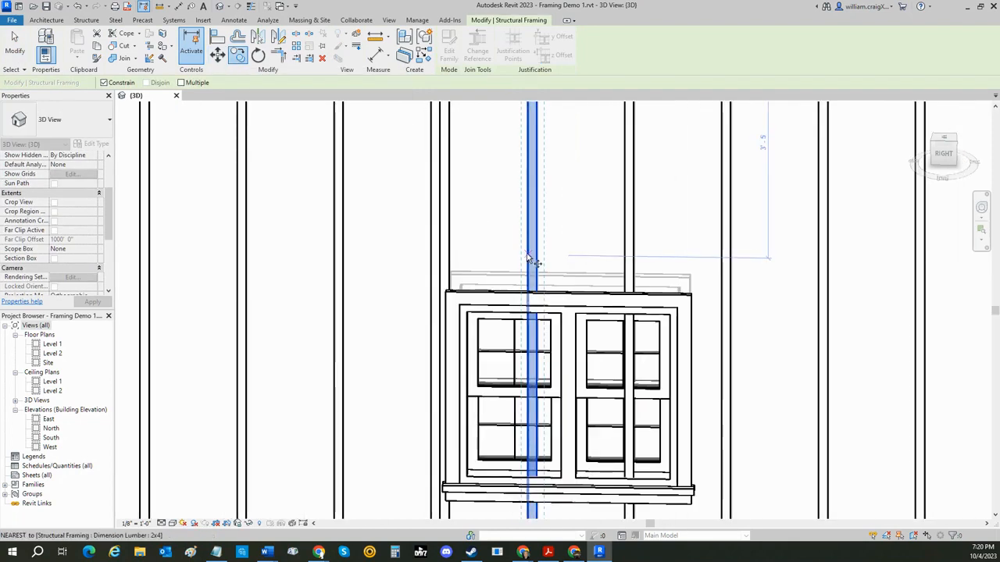
left_click(528, 254)
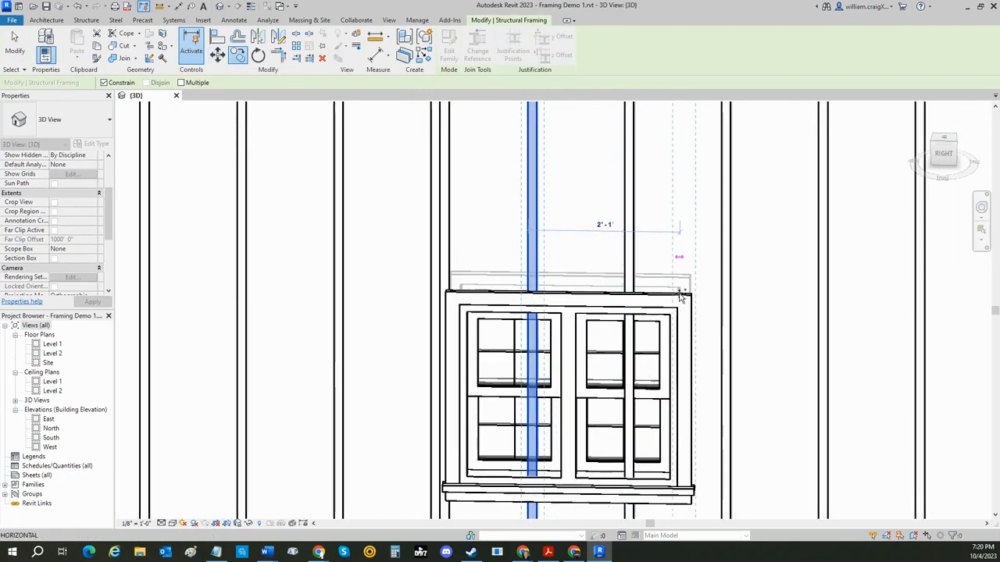
scroll(680, 297, "down", 3)
scroll(683, 295, "up", 6)
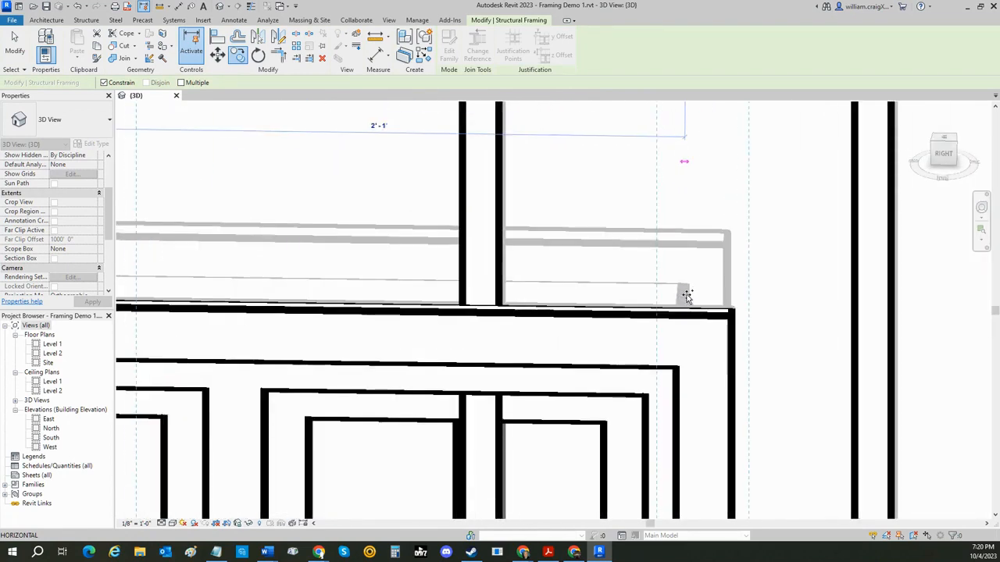
left_click(687, 297)
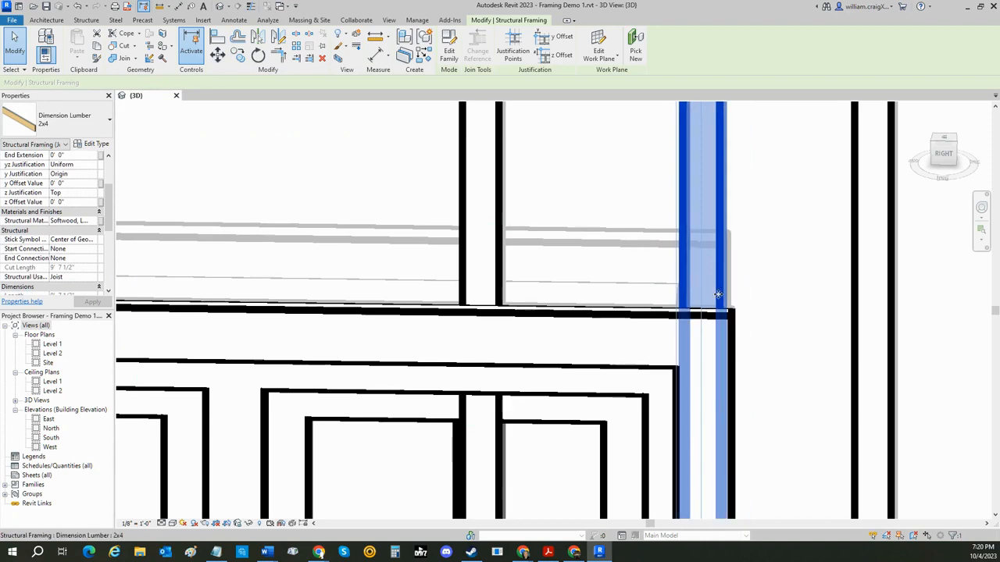
scroll(718, 294, "down", 4)
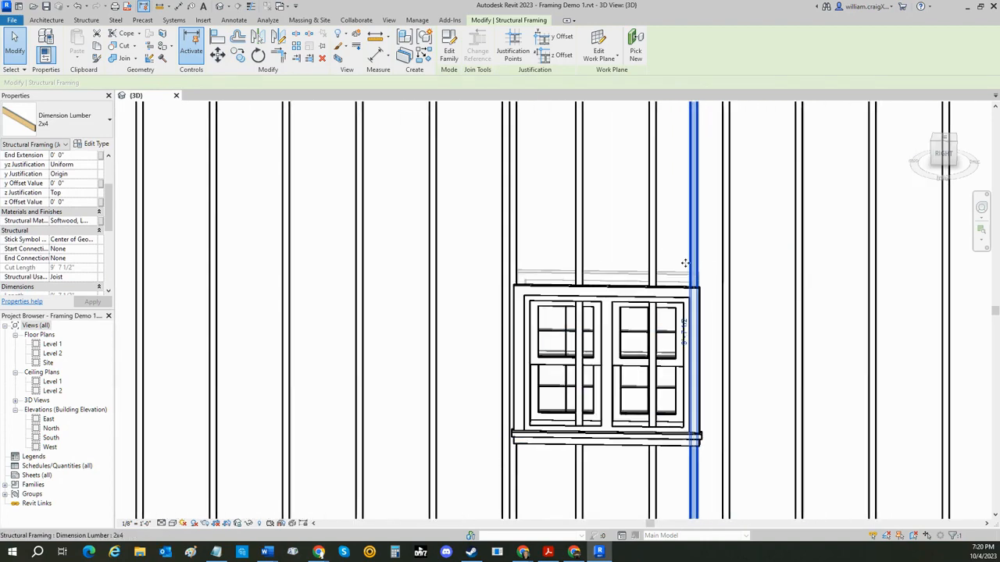
key("c")
key("o")
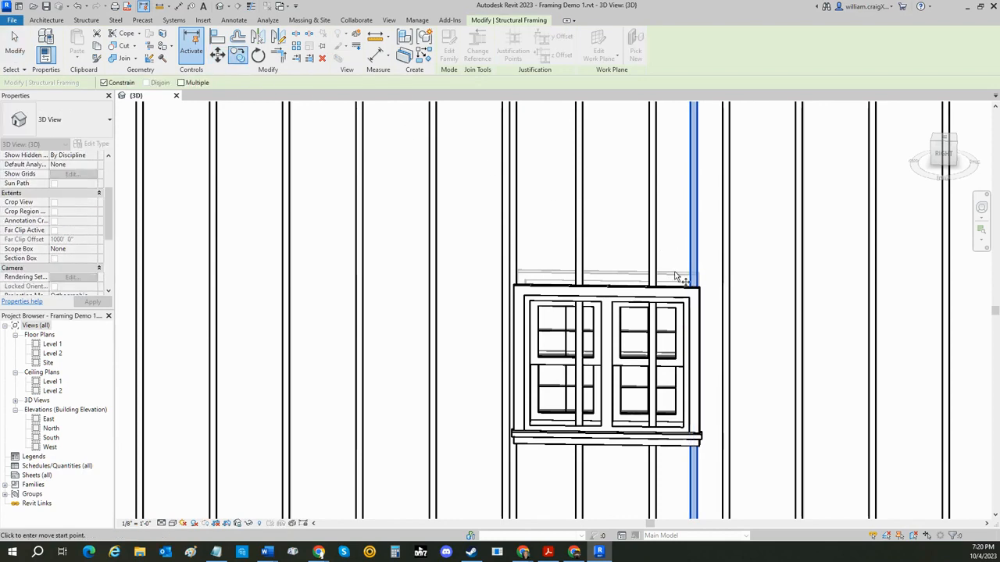
scroll(676, 276, "up", 3)
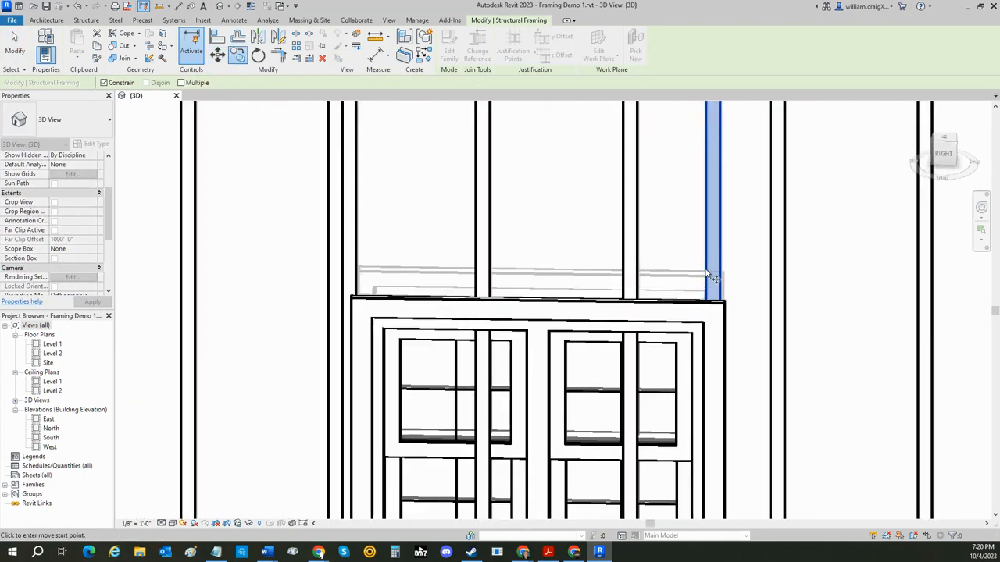
left_click(707, 273)
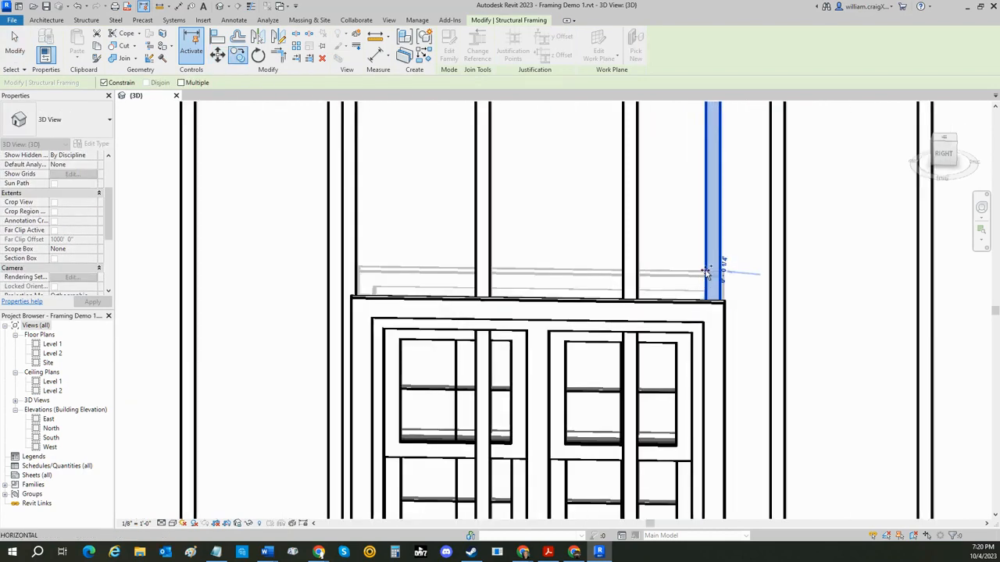
key("Escape")
key("Escape")
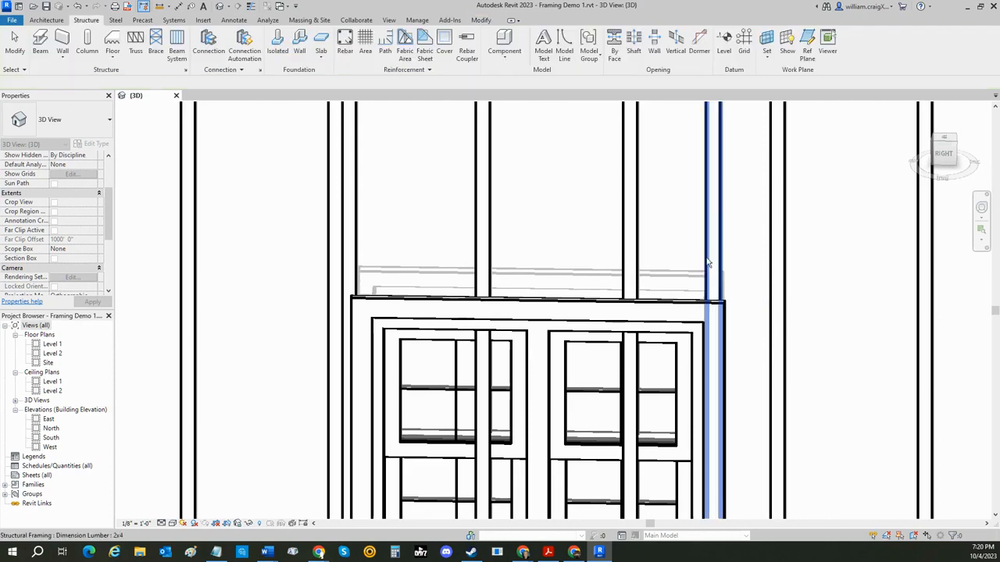
Try to copy the stud at the window's door-side edge by one stud width toward the door.
left_click(709, 190)
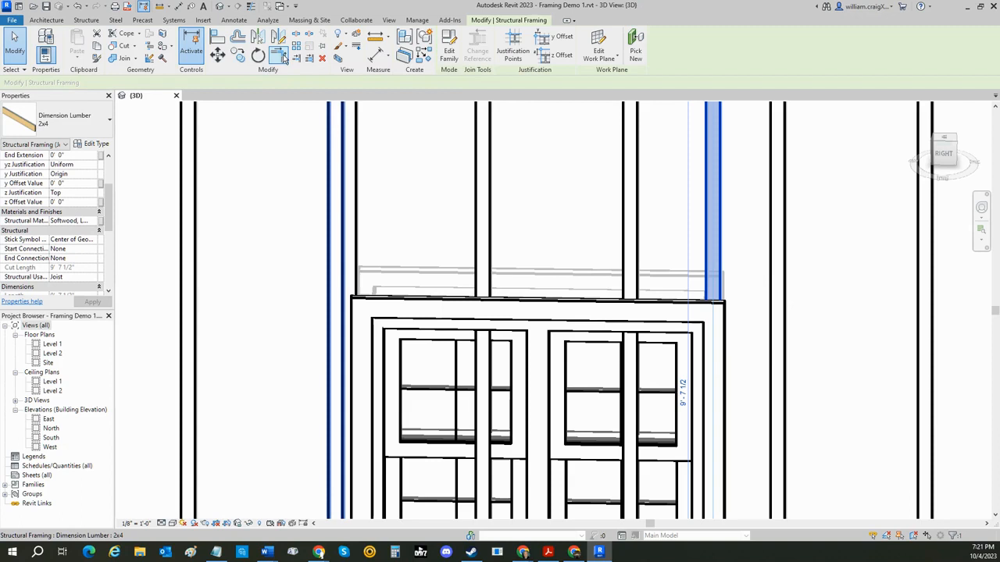
left_click(237, 53)
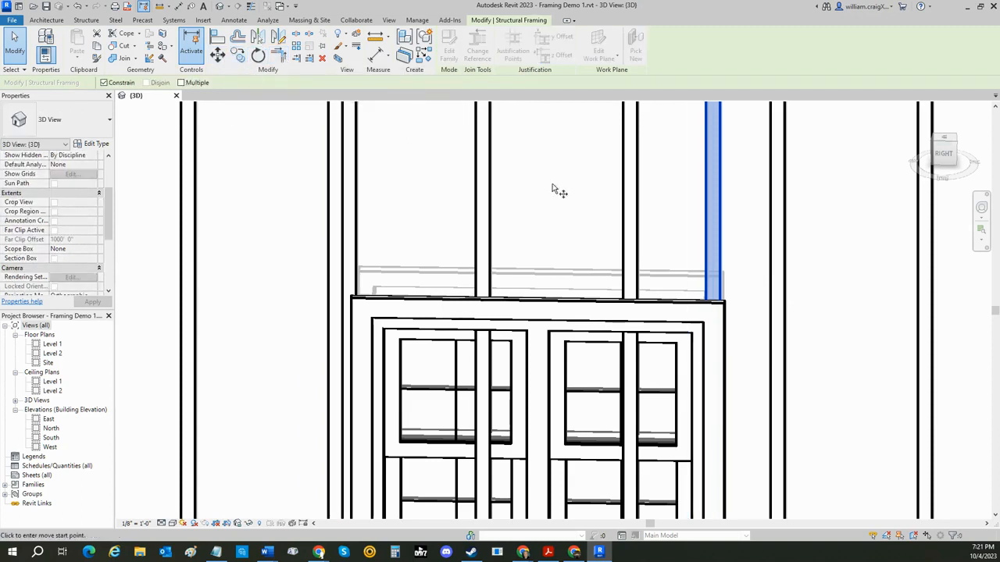
left_click(708, 267)
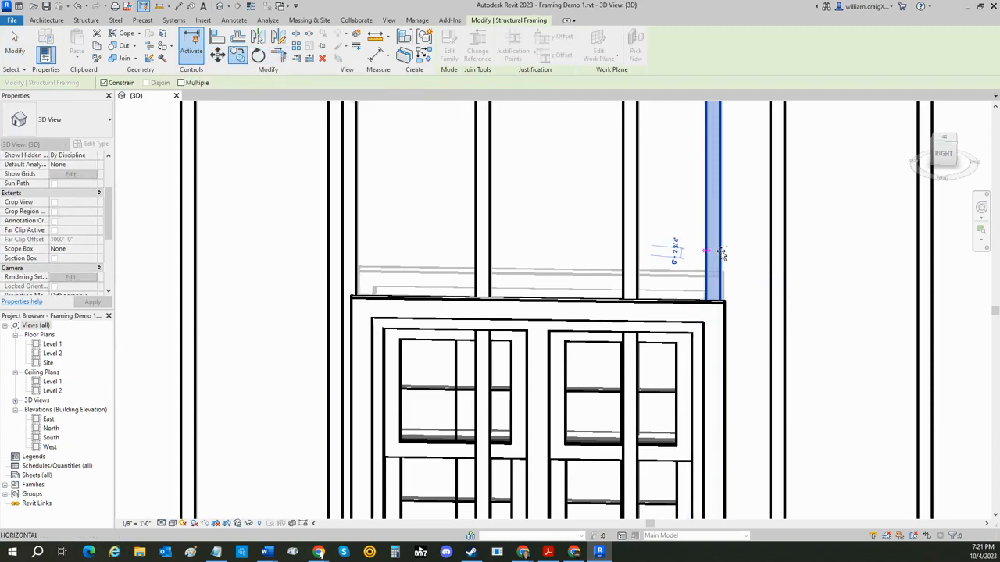
left_click(722, 251)
key("Escape")
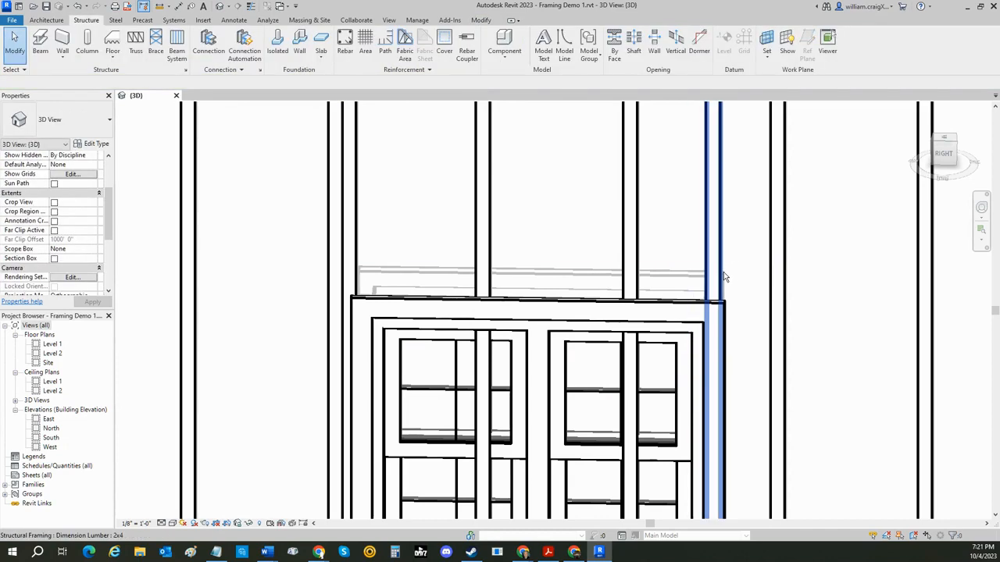
left_click(710, 187)
left_click(238, 56)
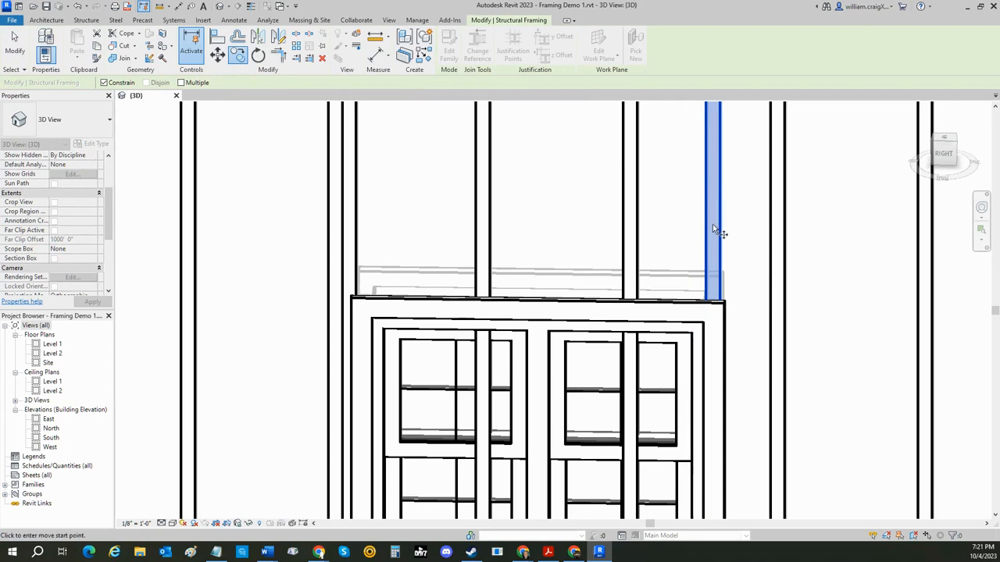
key("v")
key("g")
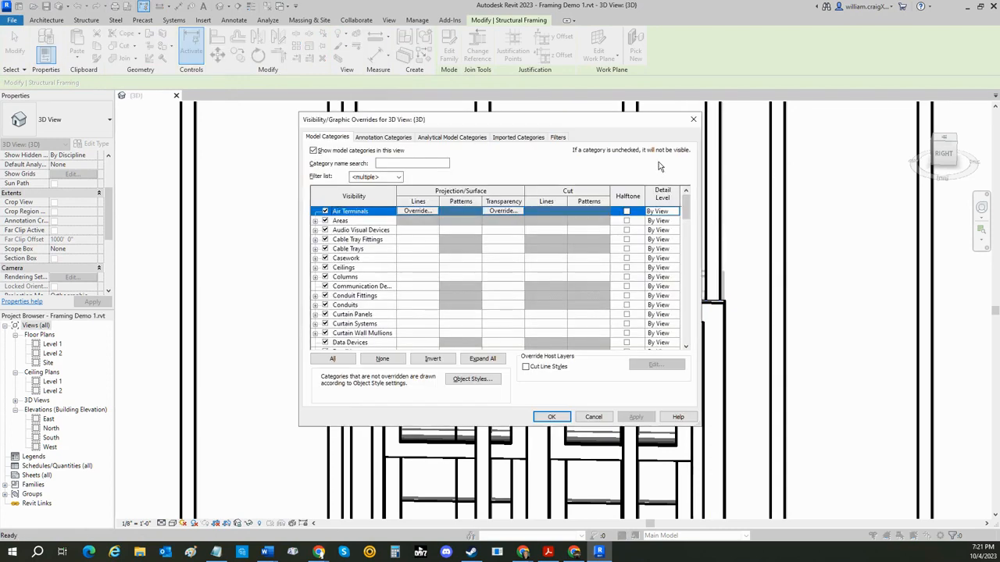
left_click(694, 120)
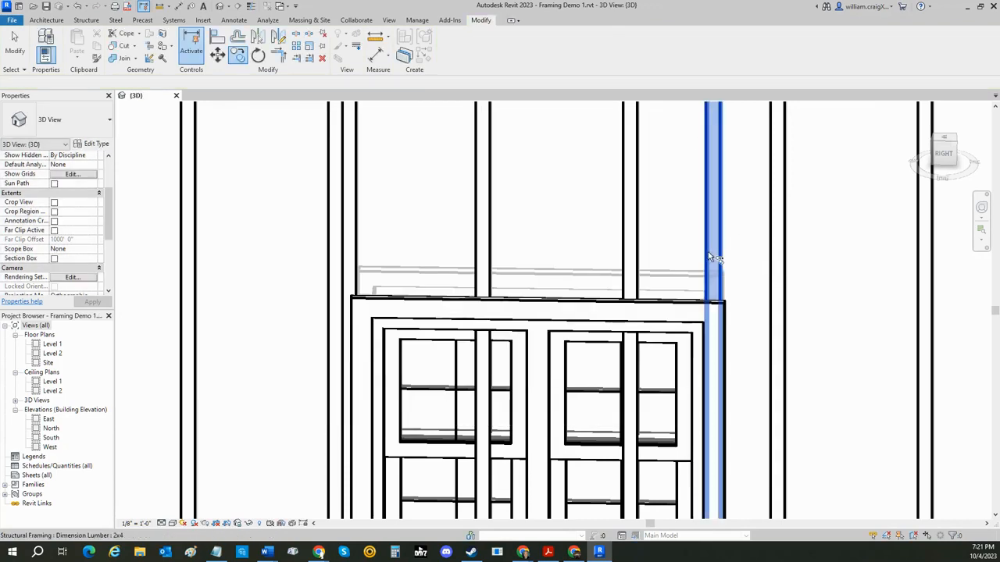
left_click(239, 57)
scroll(669, 296, "up", 2)
scroll(669, 297, "down", 5)
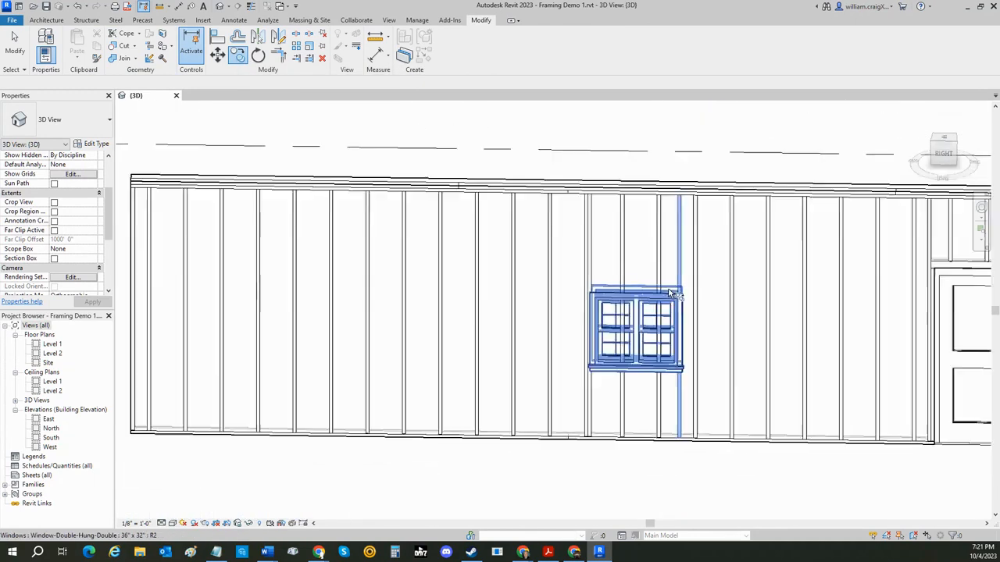
Try again to copy the window's door-side stud toward the door, using its edge nearest the door as the base point.
left_click(678, 263)
scroll(679, 281, "up", 4)
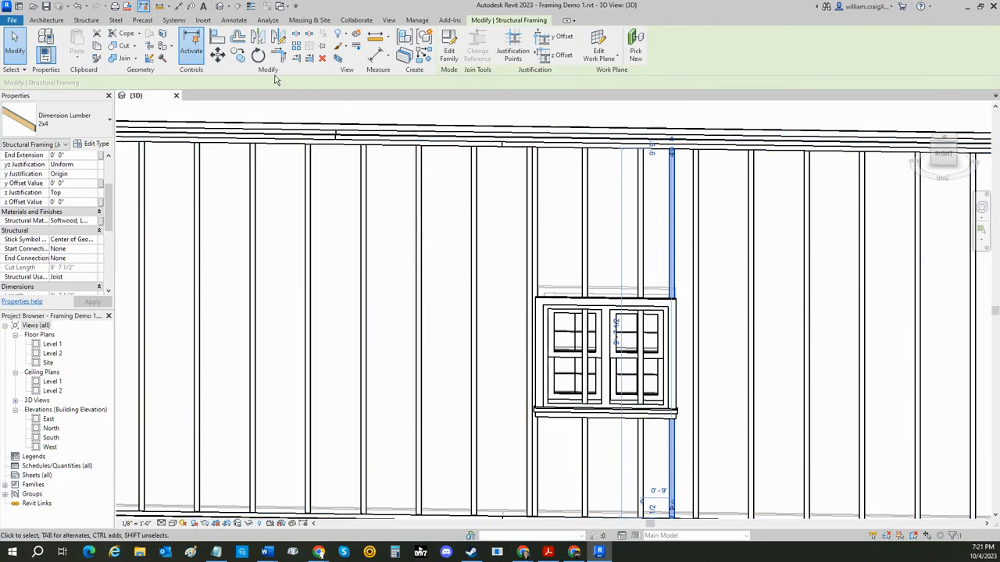
left_click(237, 57)
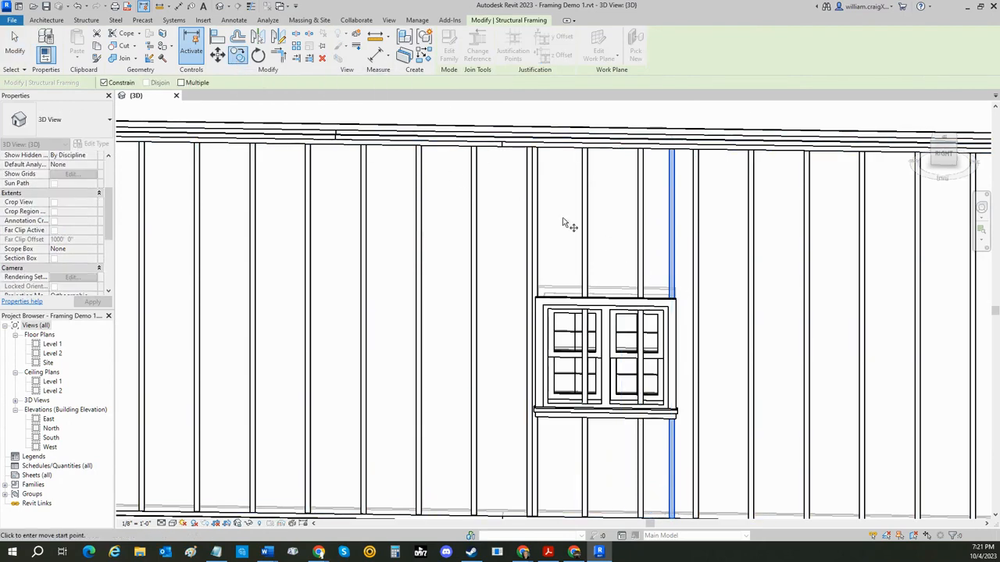
scroll(671, 285, "up", 4)
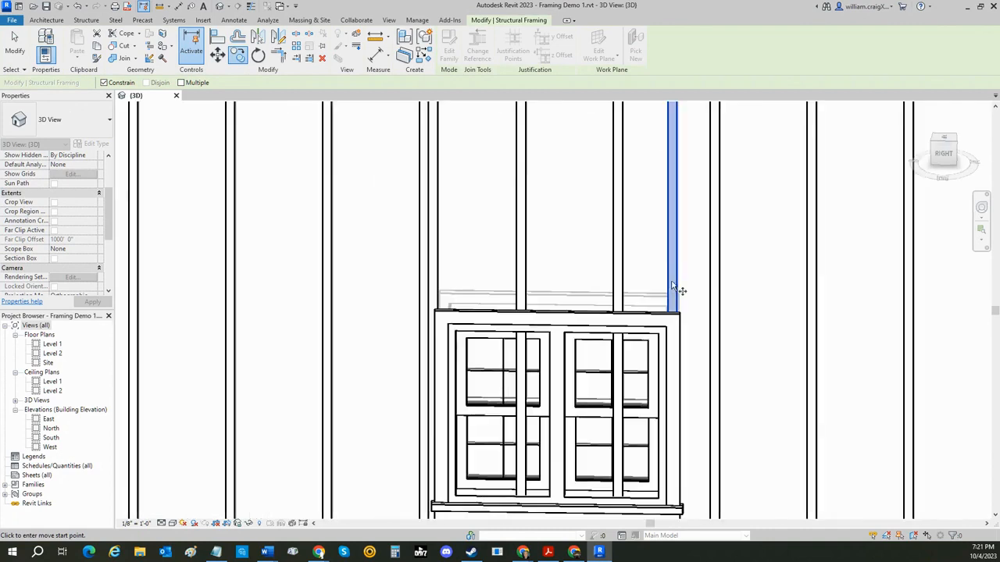
left_click(688, 296)
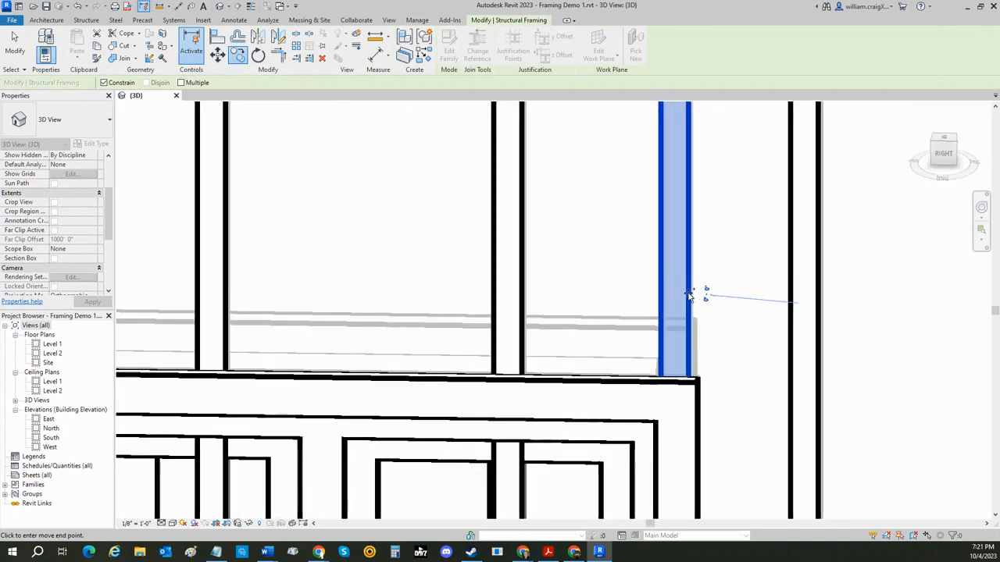
left_click(725, 310)
key("Escape")
scroll(676, 281, "down", 3)
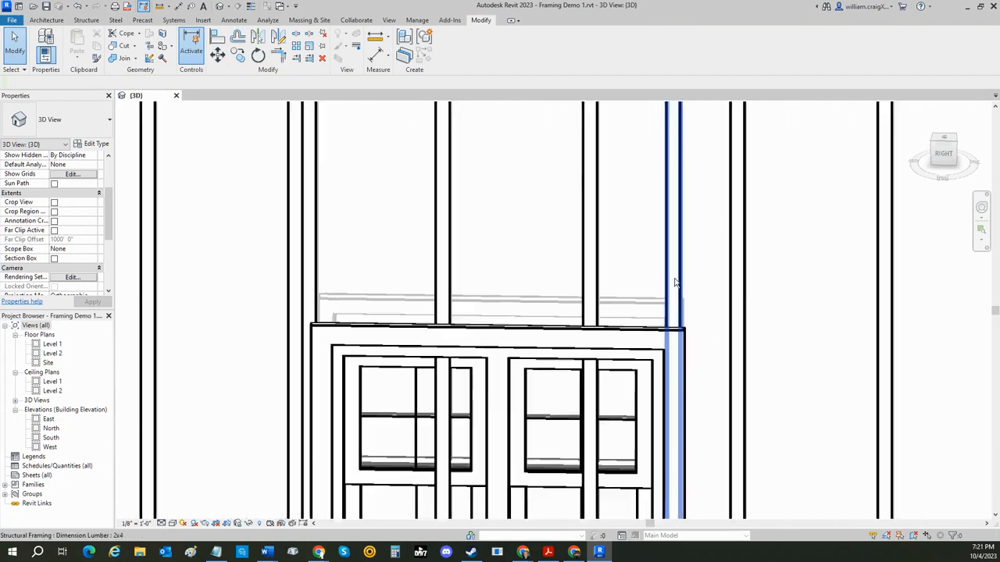
scroll(676, 283, "down", 2)
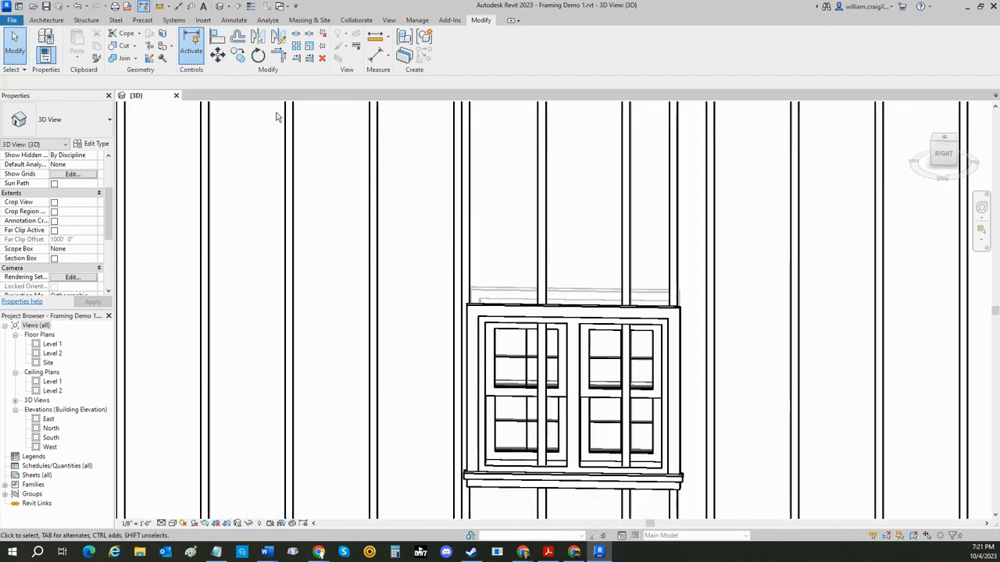
Copy the crossing stud farther from the door, placing the copy against the door-facing side of the stud at the window's door-side edge.
left_click(236, 55)
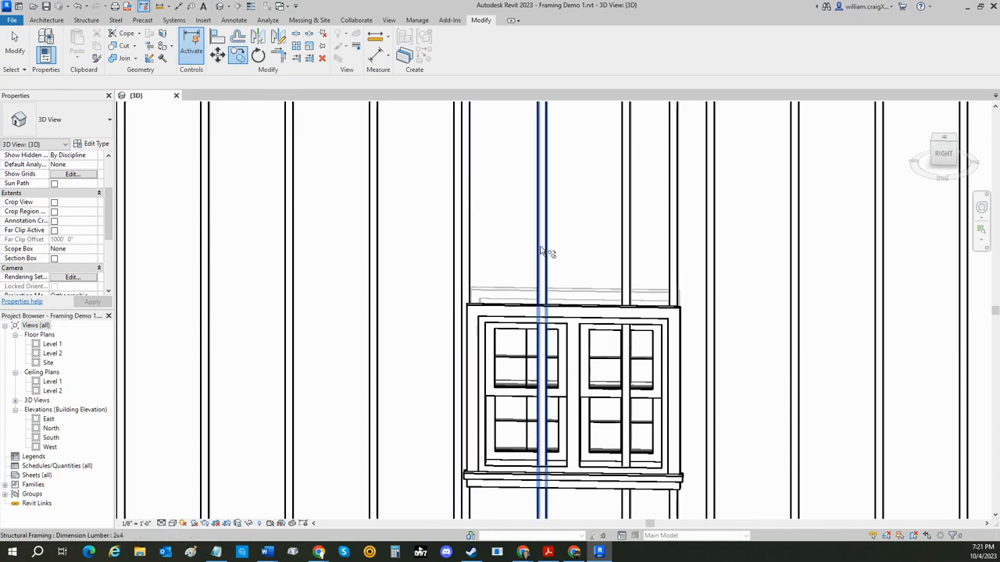
left_click(545, 285)
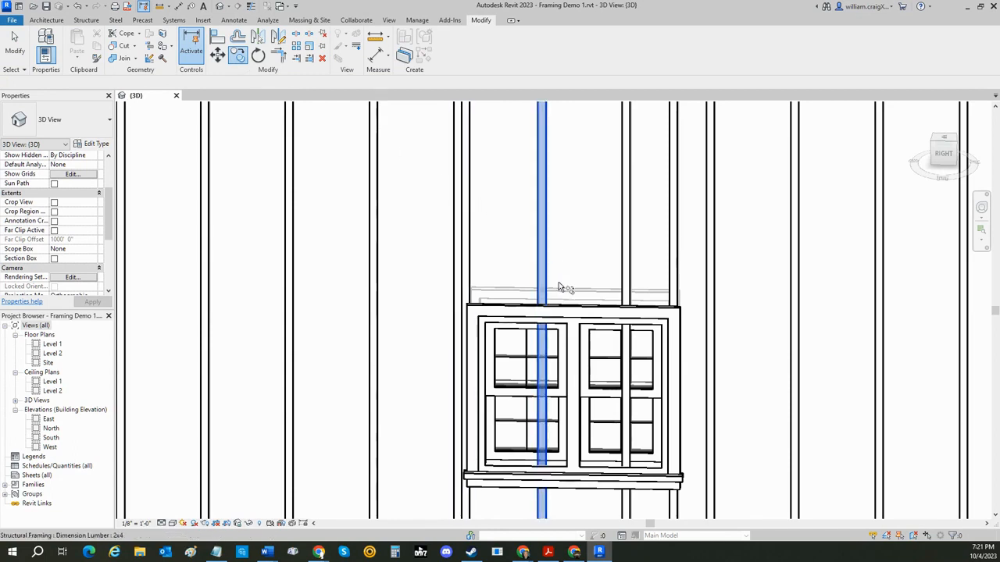
scroll(668, 245, "down", 10)
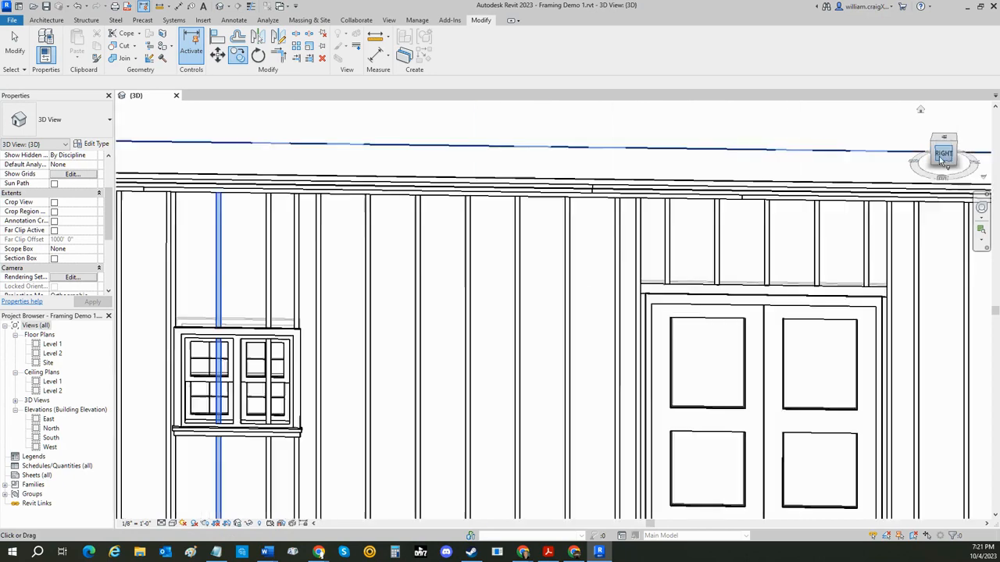
scroll(547, 301, "up", 10)
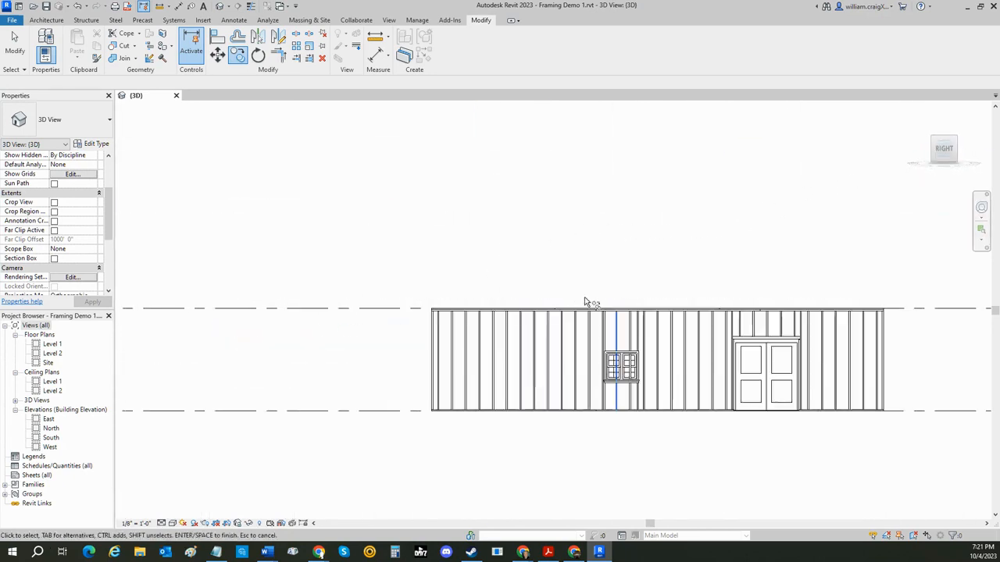
middle_click_drag(709, 368, 538, 257)
scroll(525, 257, "up", 4)
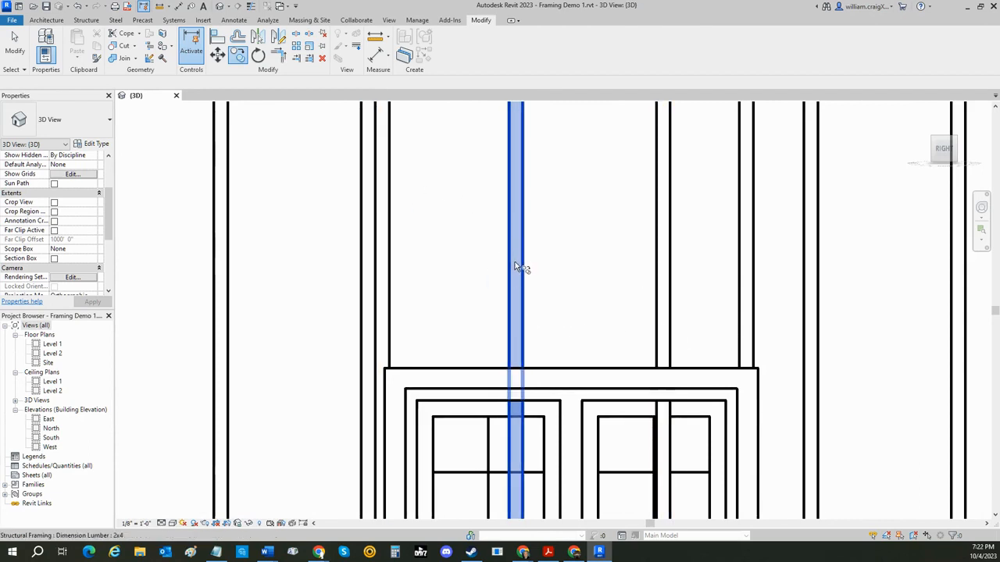
left_click(585, 350)
left_click(512, 345)
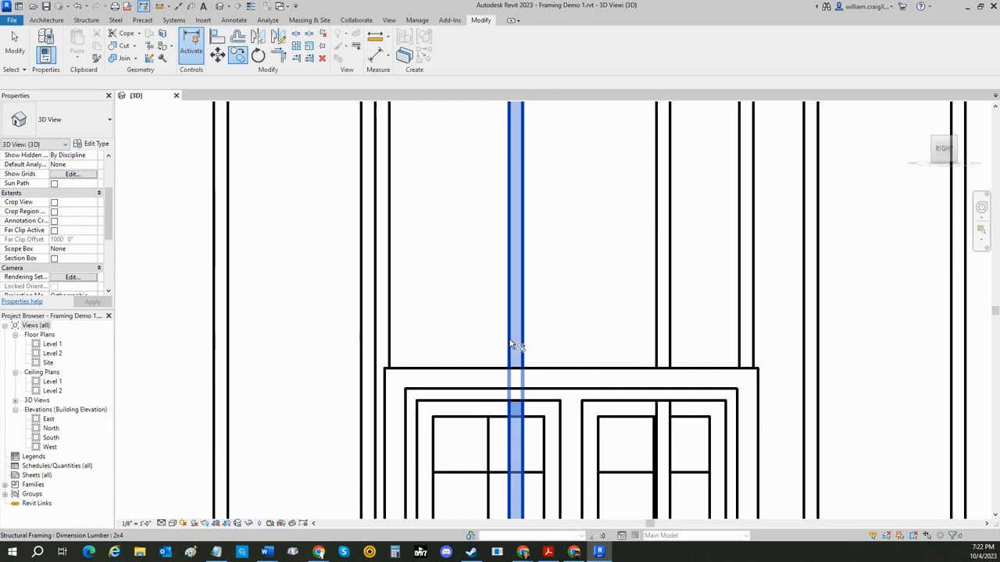
left_click(511, 344)
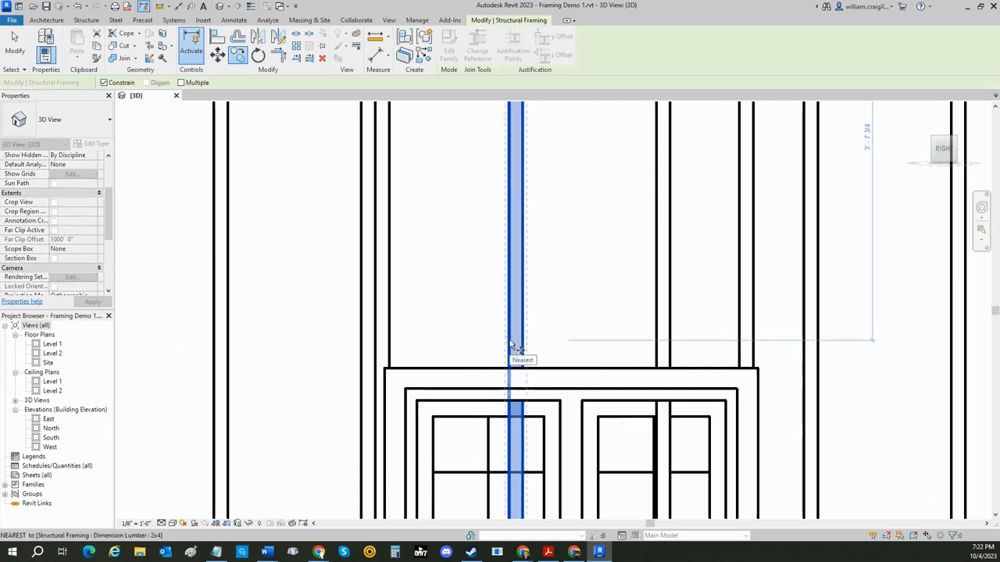
left_click(512, 345)
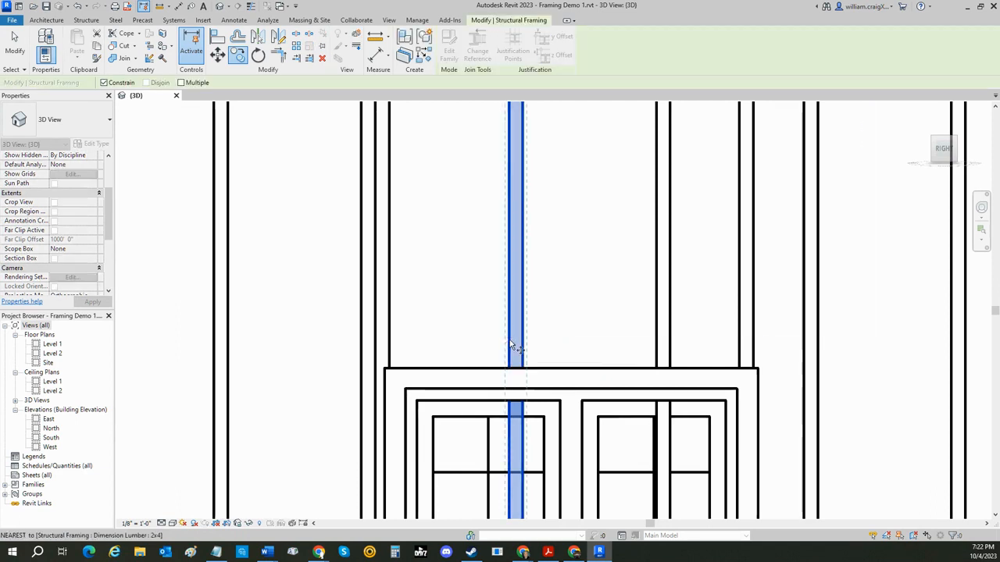
left_click(753, 350)
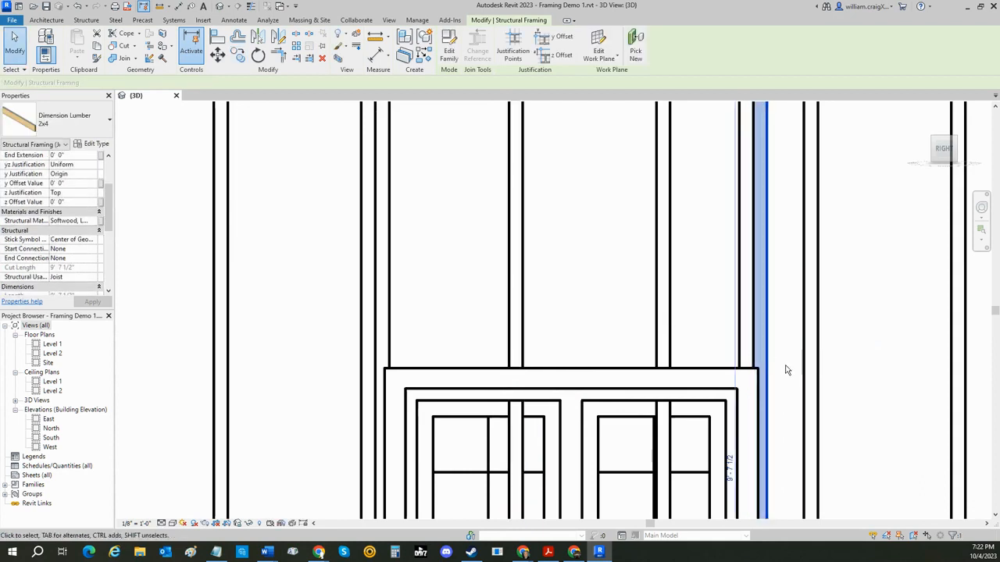
left_click(786, 371)
Switch to the framing PDF in Chrome, examine how the header, trimmers and king studs frame the window opening, and return to Revit.
scroll(775, 377, "down", 1)
scroll(775, 377, "down", 3)
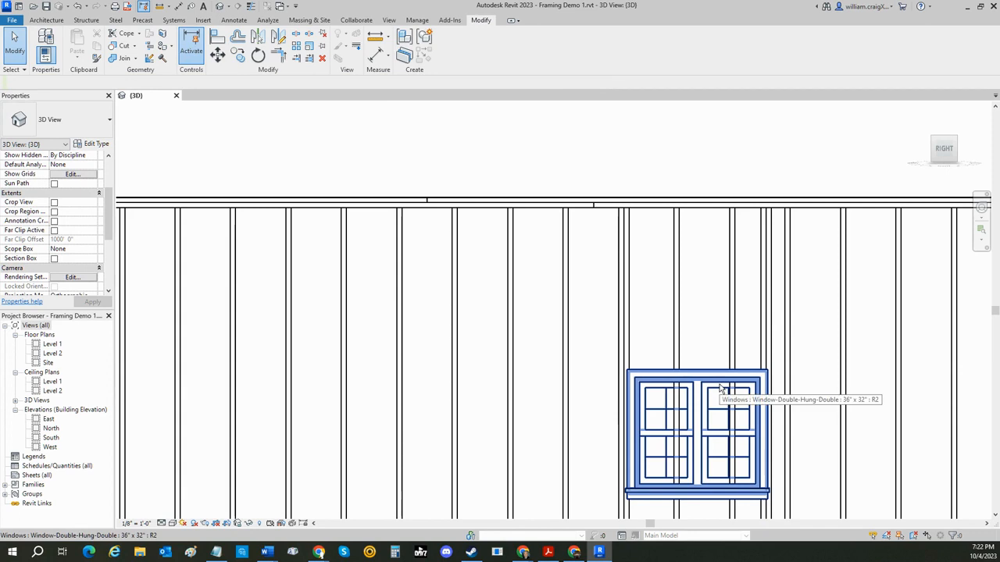
scroll(683, 328, "down", 1)
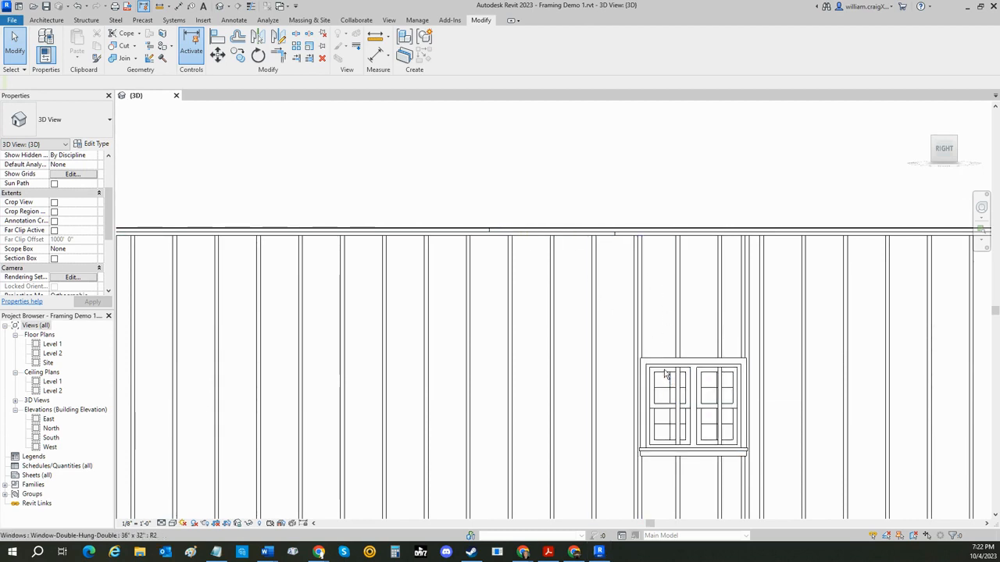
key("alt+Tab")
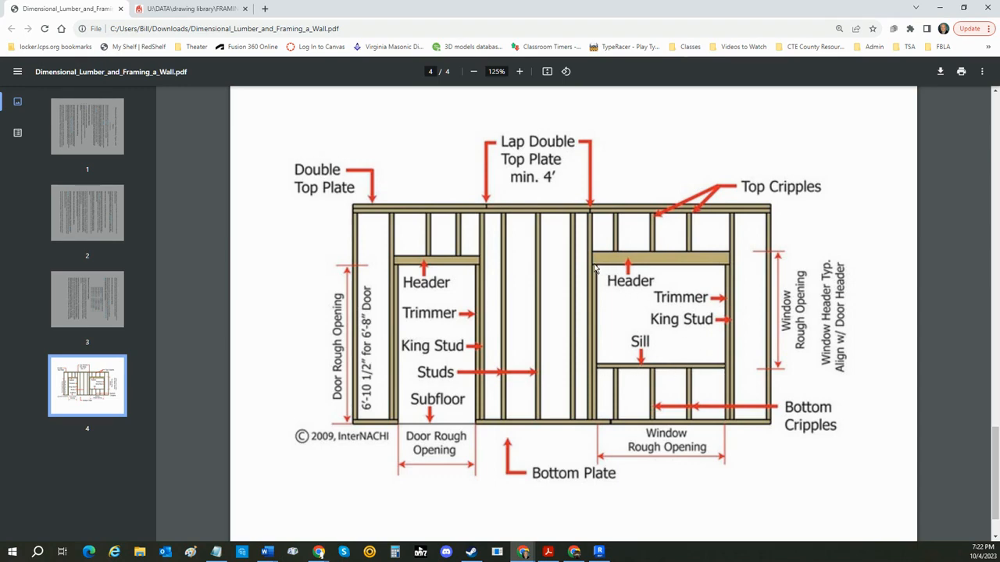
key("alt+Tab")
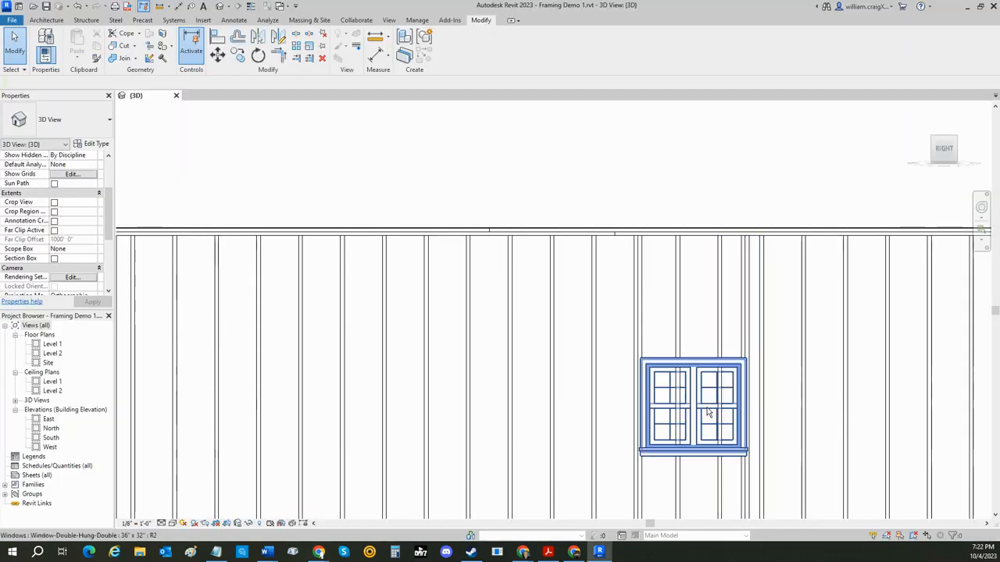
Split the two studs crossing the window and the inner stud at each window edge just above the window frame.
scroll(656, 348, "up", 3)
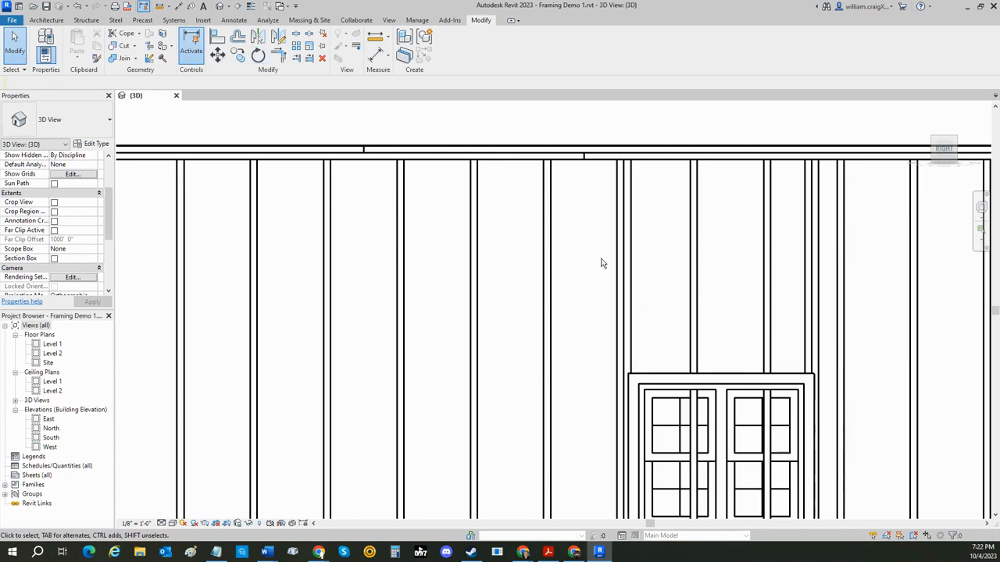
left_click(628, 278)
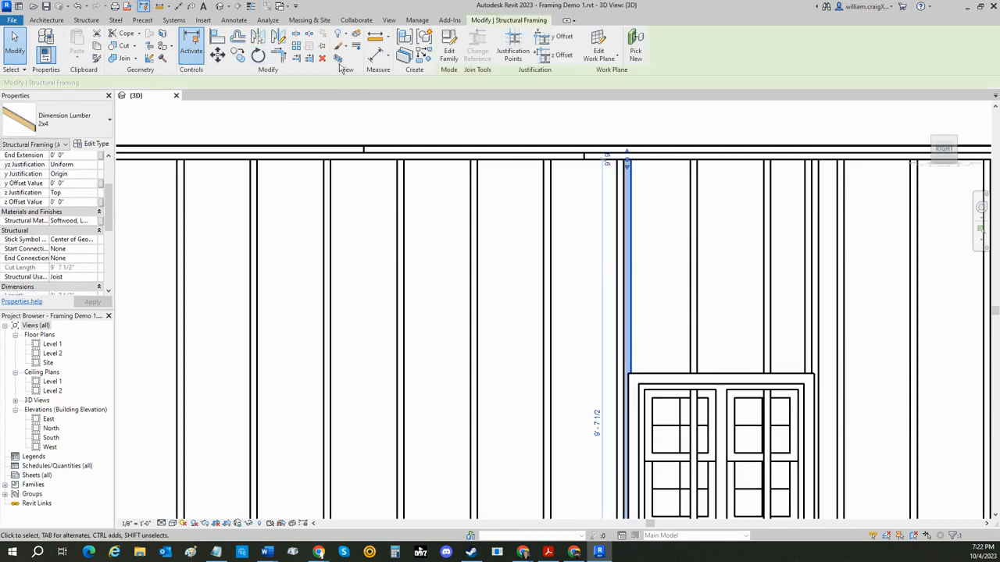
left_click(297, 39)
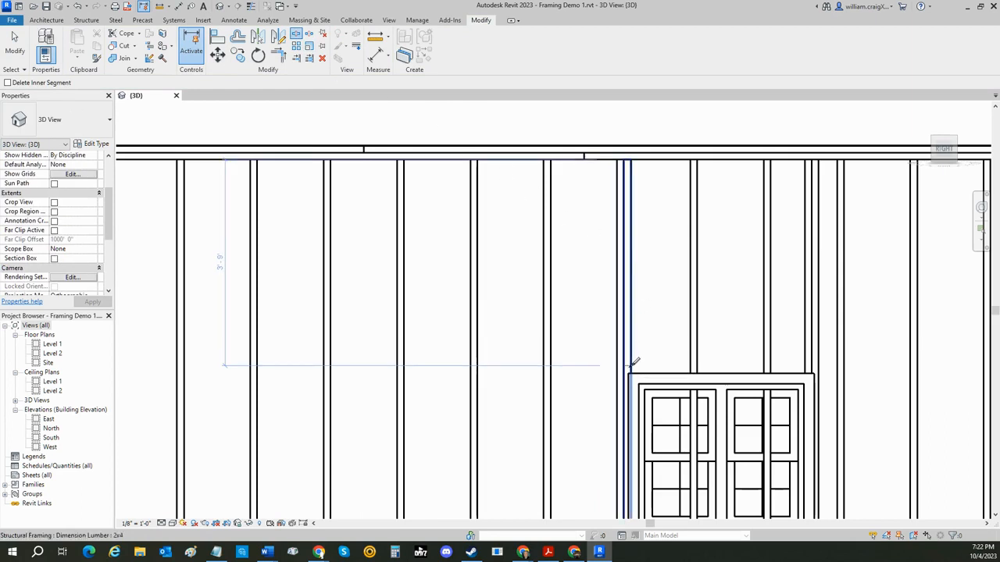
middle_click_drag(657, 361, 656, 412)
scroll(709, 328, "up", 3)
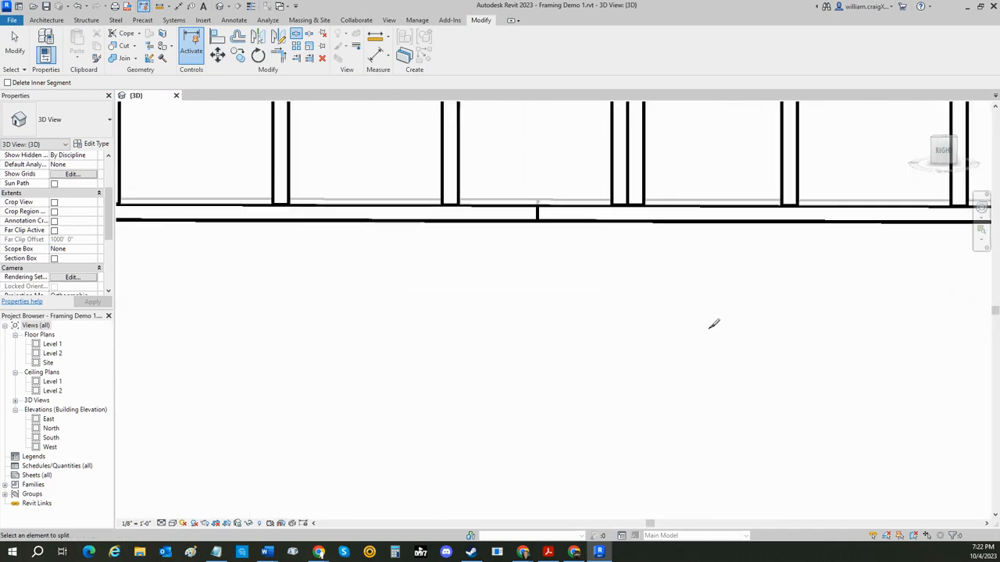
scroll(715, 320, "down", 5)
middle_click_drag(714, 309, 679, 426, "shift")
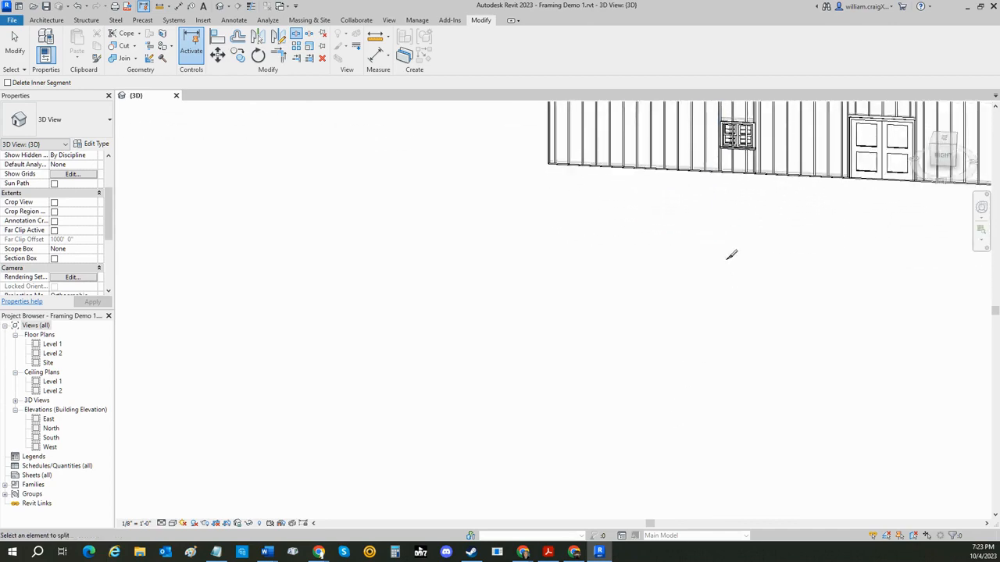
middle_click_drag(731, 254, 674, 419, "shift")
scroll(660, 271, "up", 8)
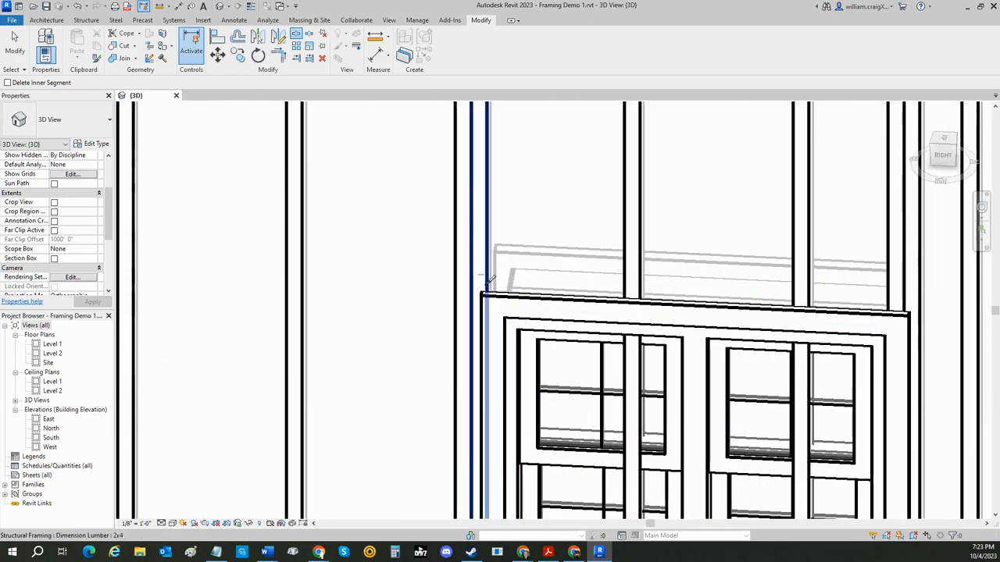
left_click(627, 294)
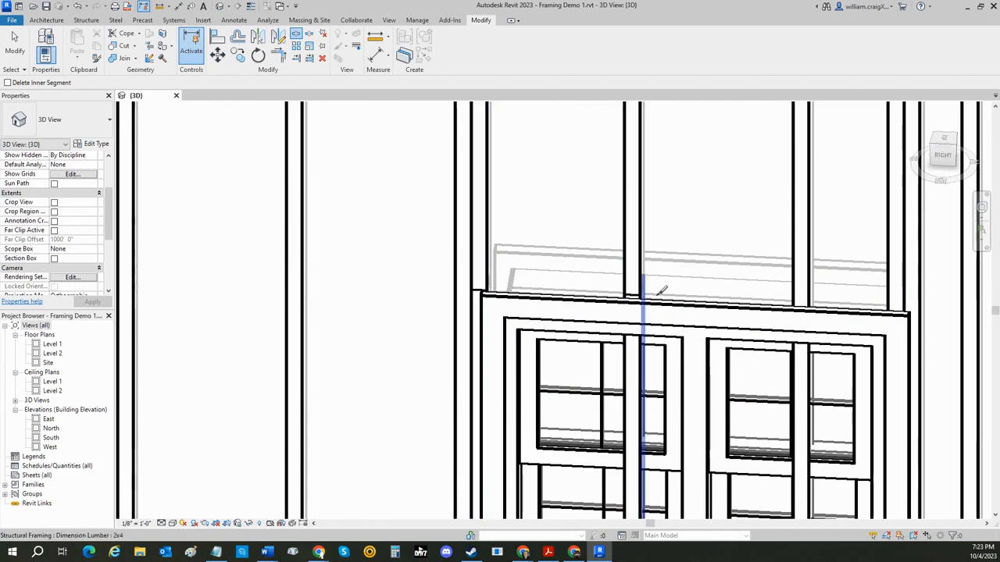
left_click(796, 298)
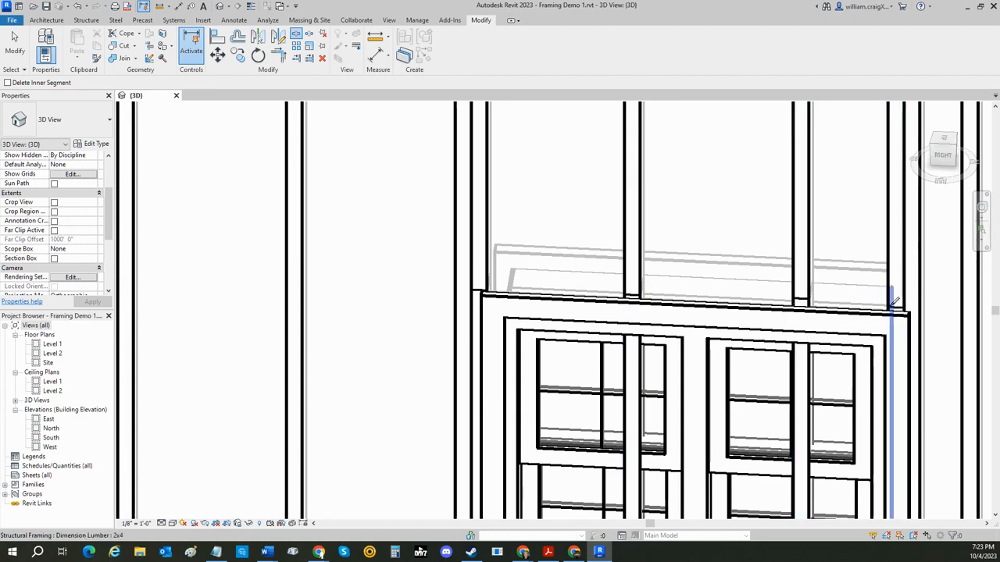
Split the two studs crossing the window a short distance below its sill.
middle_click_drag(843, 359, 762, 221, "shift")
middle_click_drag(673, 507, 687, 264)
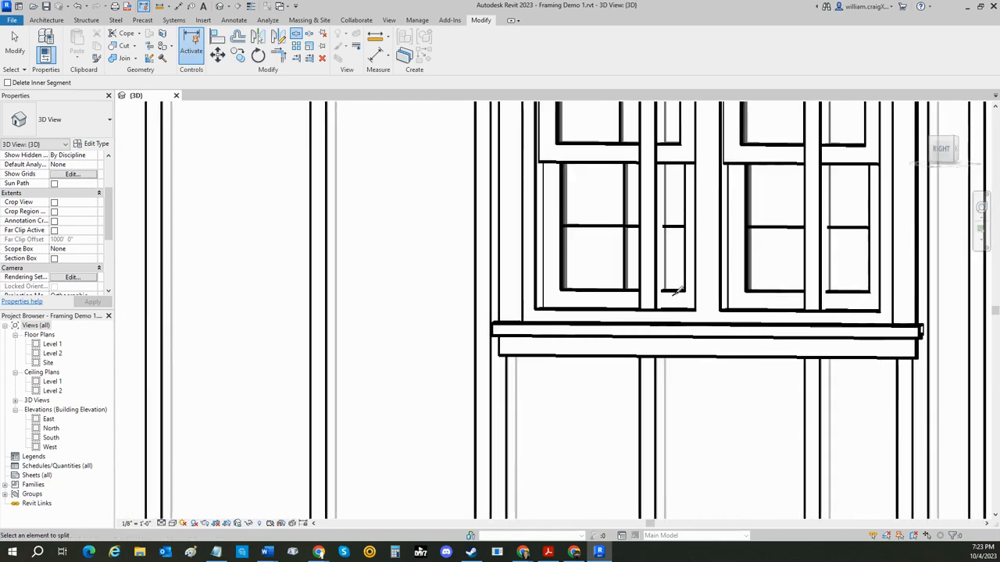
left_click(507, 379)
left_click(646, 390)
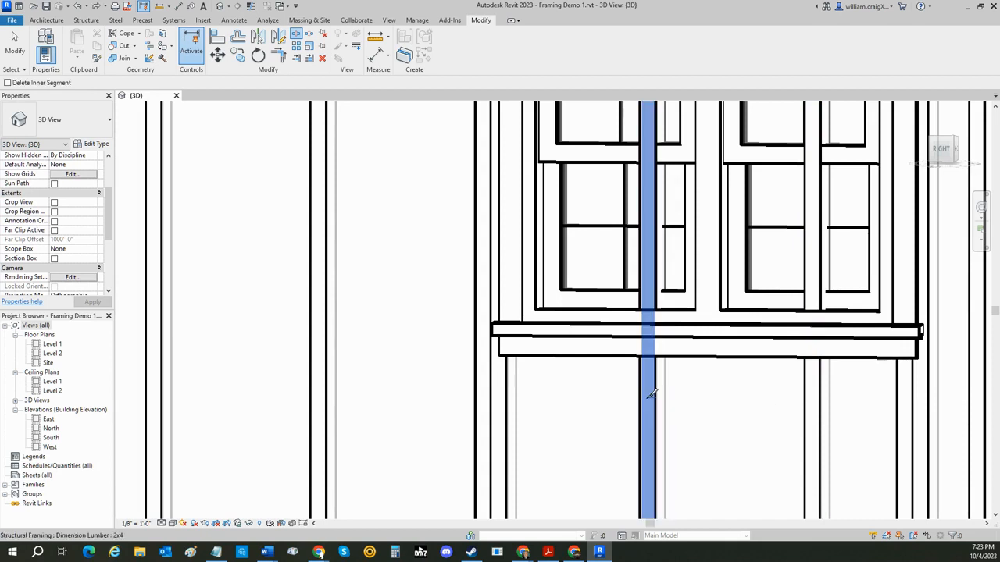
left_click(652, 396)
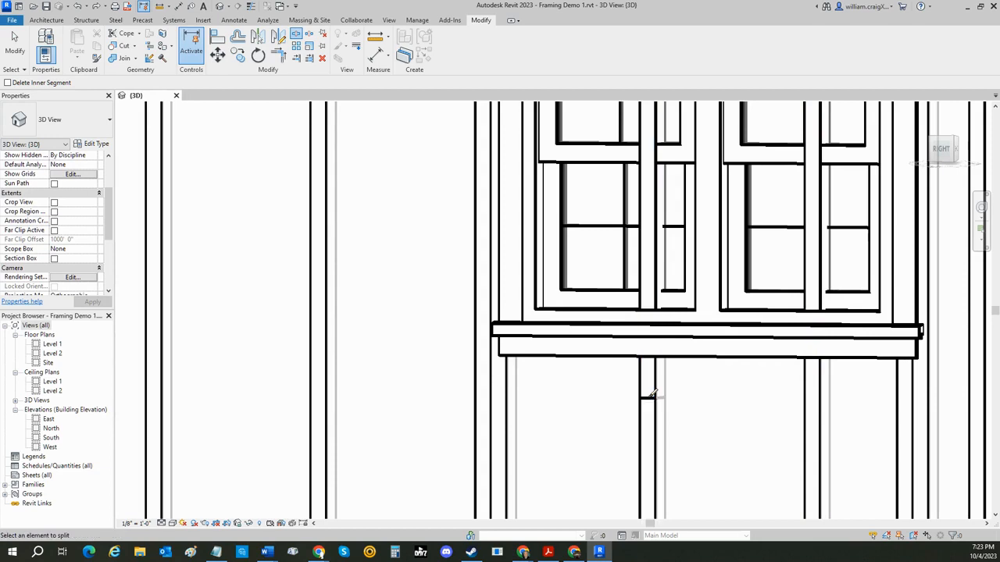
left_click(808, 397)
scroll(821, 428, "up", 1)
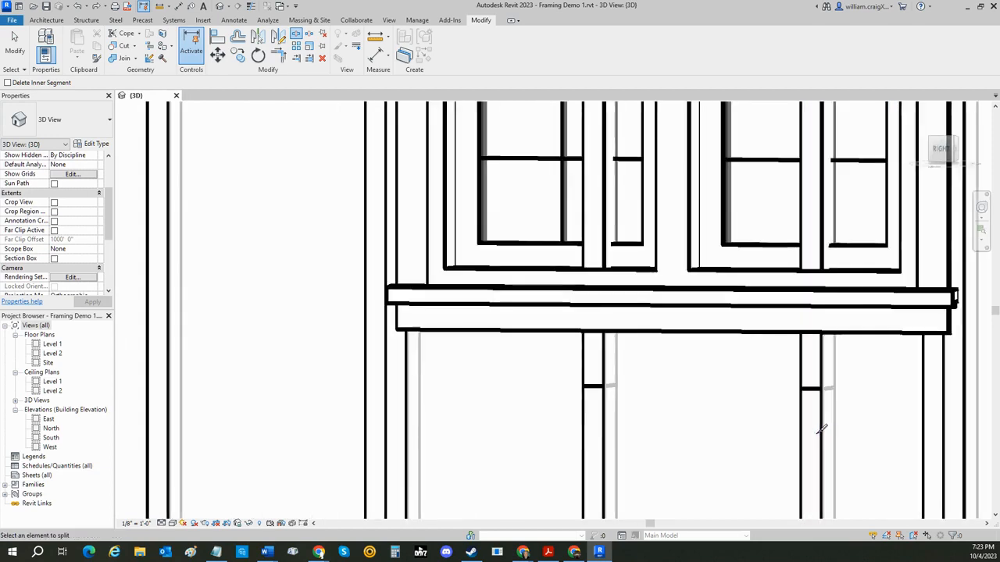
scroll(820, 428, "down", 3)
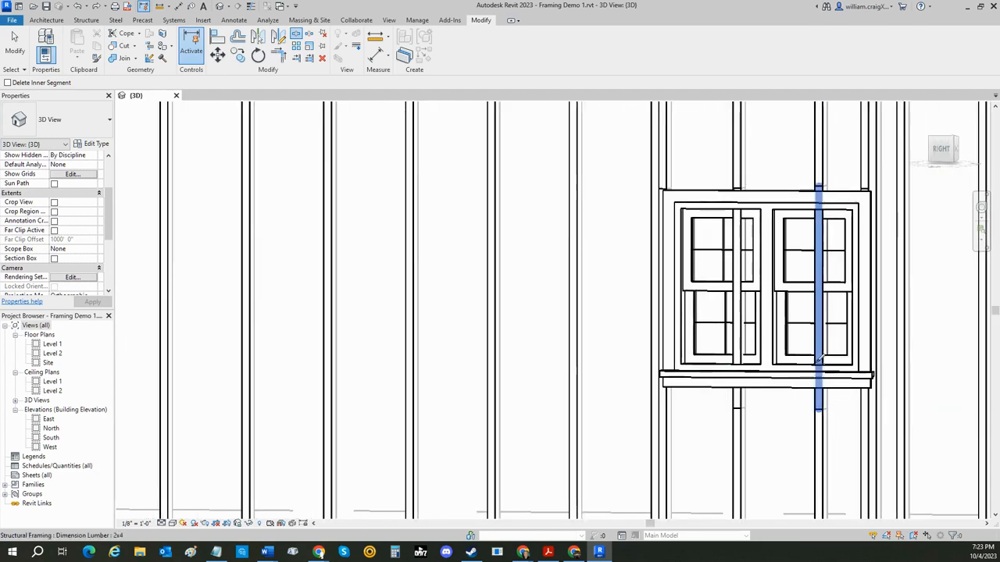
scroll(770, 380, "up", 1)
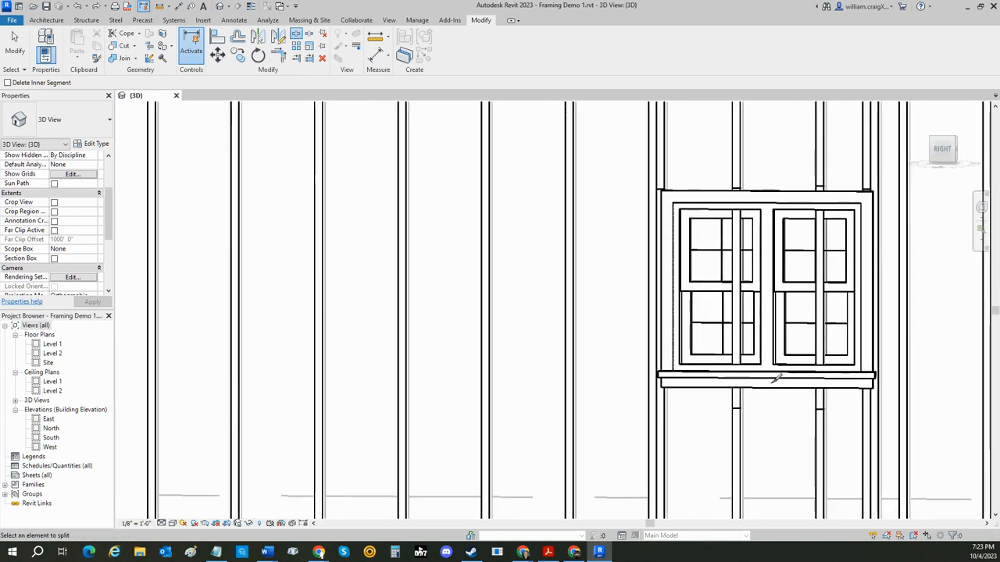
key("Escape")
Delete the middle segments of the two crossing studs that pass through the window.
left_click(740, 403)
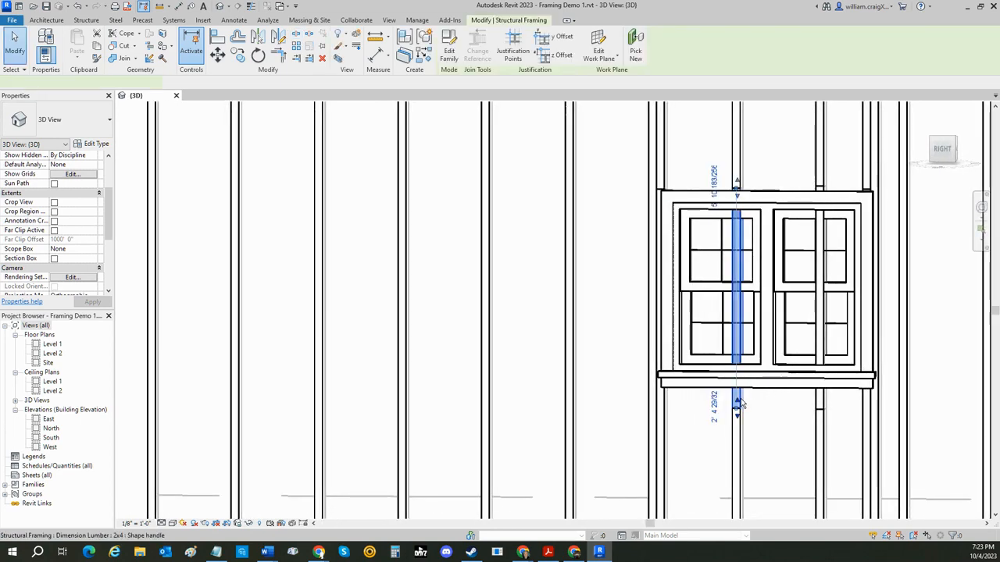
key("Delete")
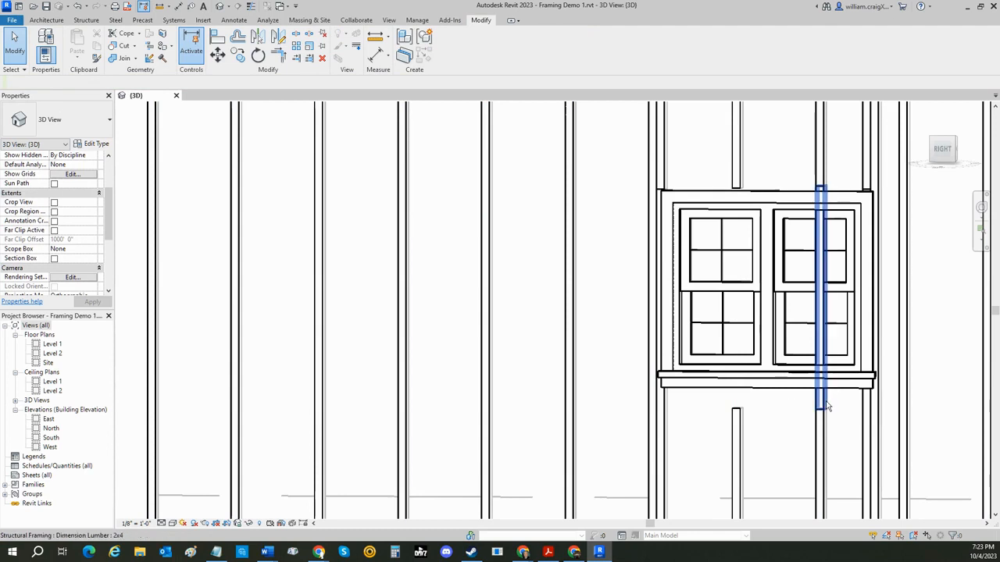
left_click(824, 406)
key("Delete")
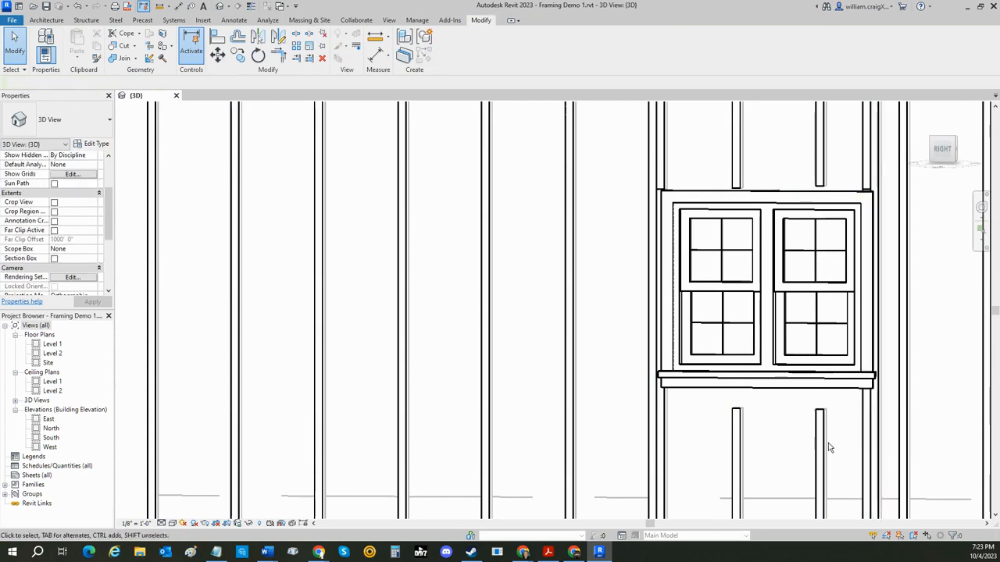
Try to shorten the upper segment of the inner stud at the window's edge away from the door, and undo the change.
scroll(707, 194, "up", 3)
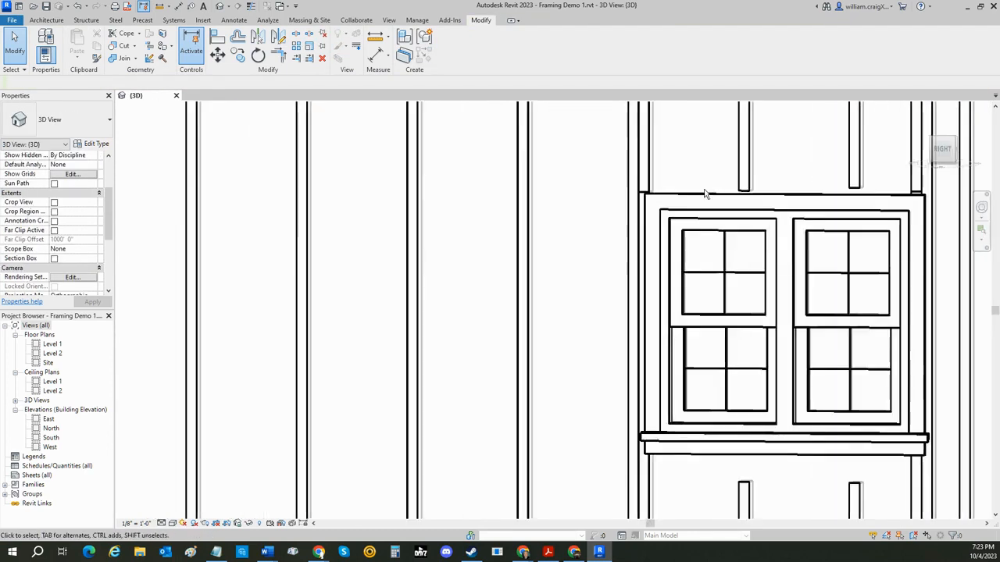
middle_click_drag(703, 195, 726, 352)
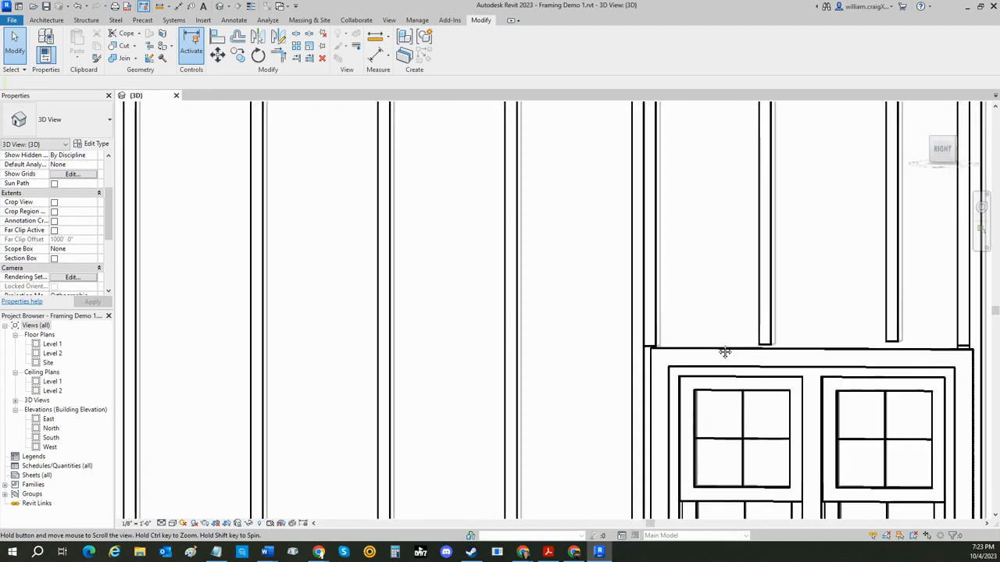
left_click(656, 341)
left_click_drag(651, 349, 653, 311)
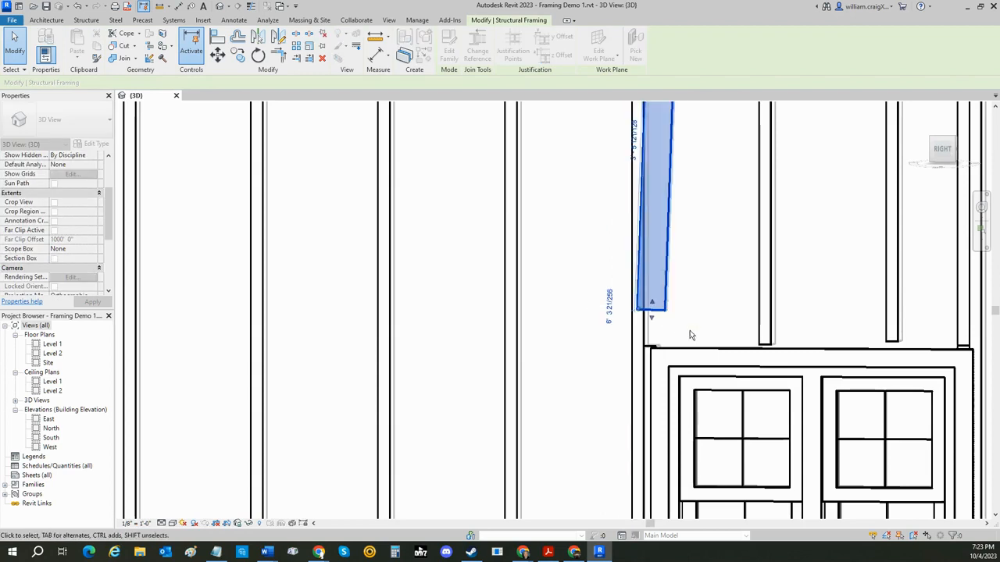
key("ctrl+z")
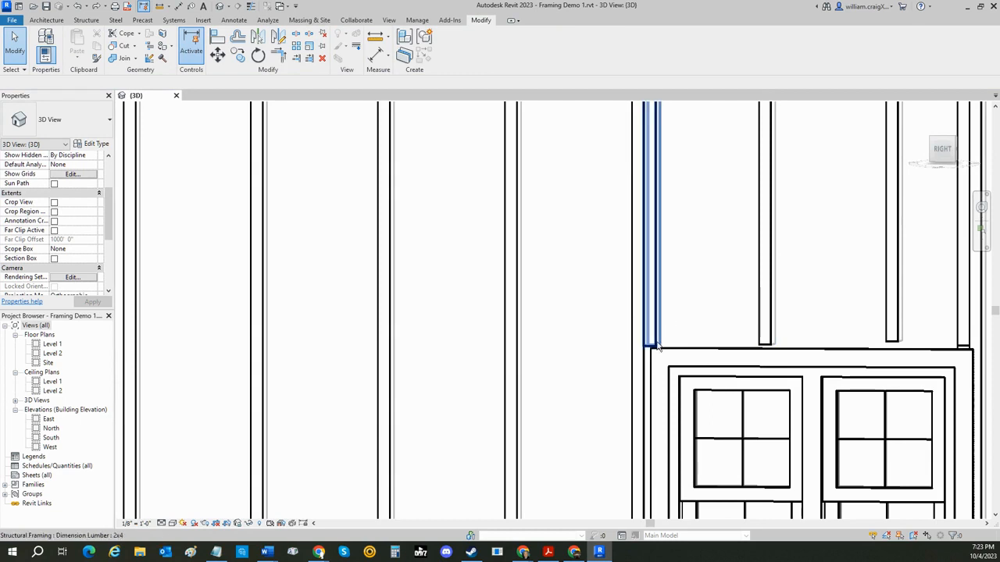
Raise the lower end of the upper stud segment at the window's edge away from the door to a cut length of about 2'-10".
left_click(652, 350)
left_click_drag(652, 344, 652, 242)
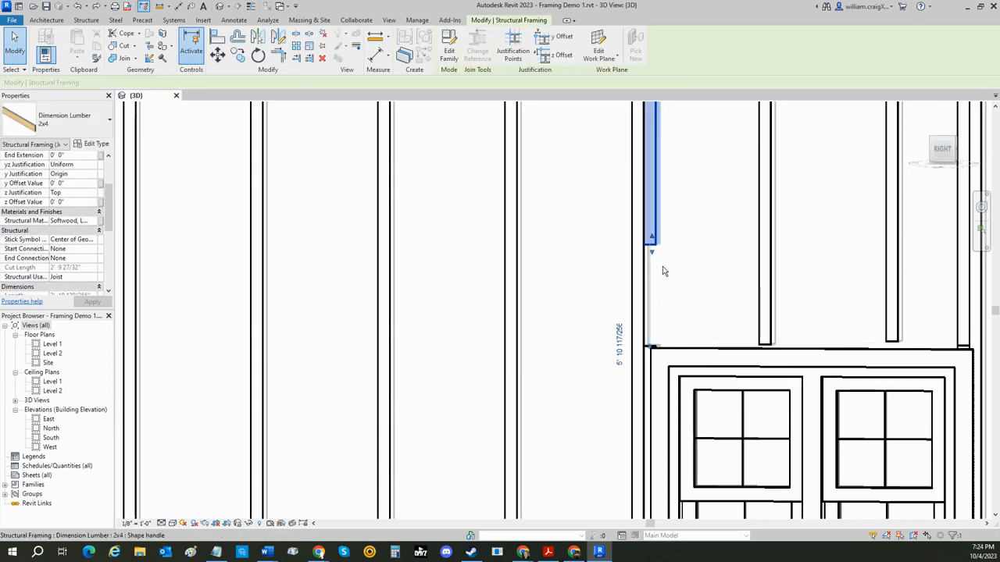
Raise the lower ends of the two cripple studs above the window to leave space for a header.
left_click(765, 337)
left_click_drag(767, 339, 766, 227)
left_click(894, 341)
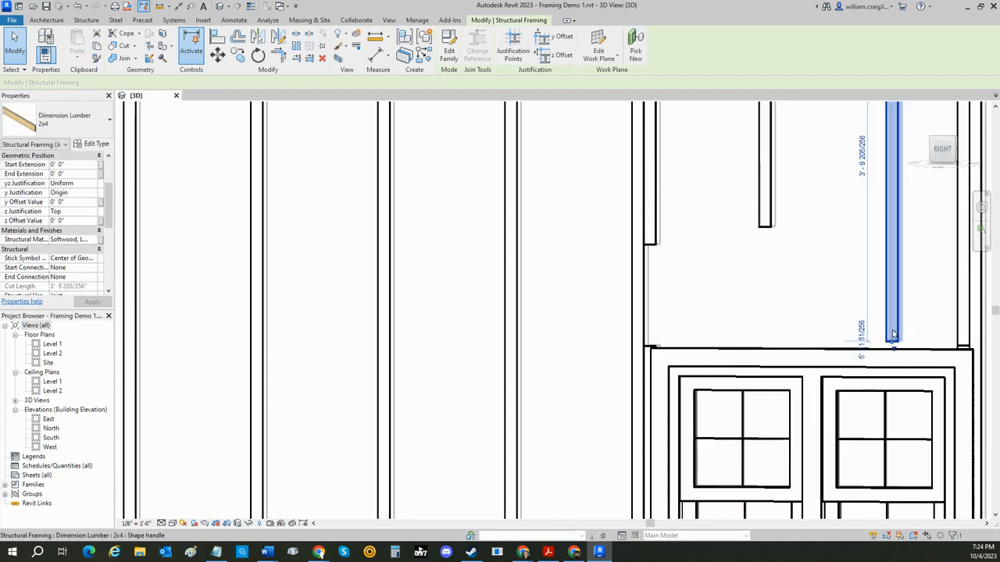
left_click_drag(894, 336, 893, 227)
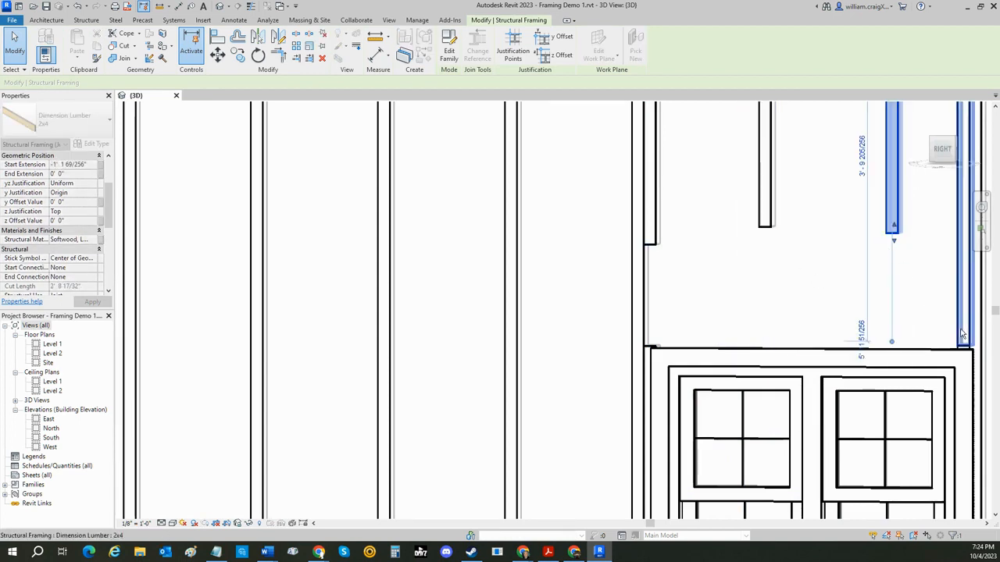
Raise the lower end of the upper inner stud segment at the window's door-side edge to a cut length of about 2'-7 1/2".
left_click(961, 345)
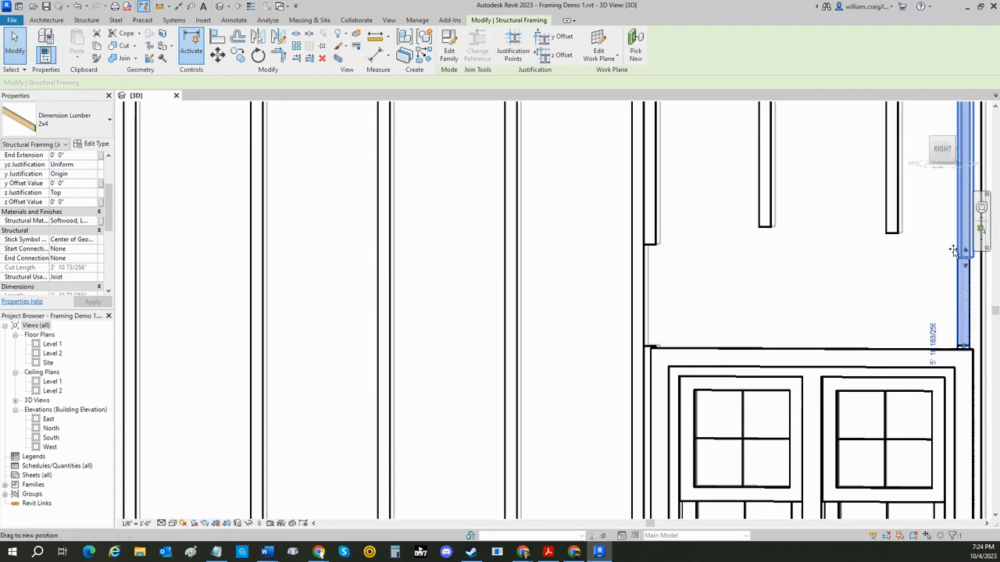
left_click_drag(952, 237, 950, 227)
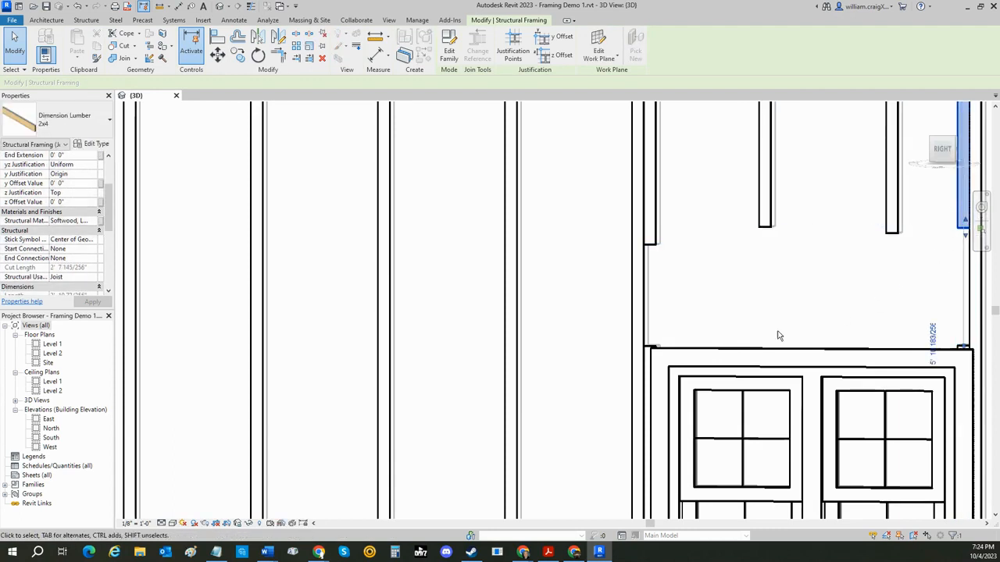
key("Escape")
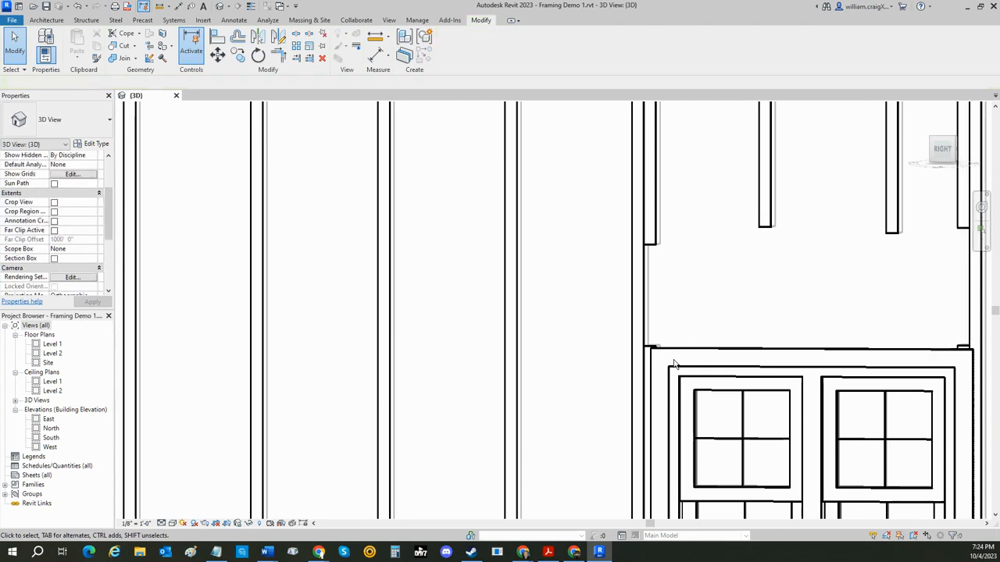
Place a horizontal 2x4 beam about 3'-4 3/4" long across the top of the window, between the inner studs at its edges.
left_click(86, 19)
left_click(40, 41)
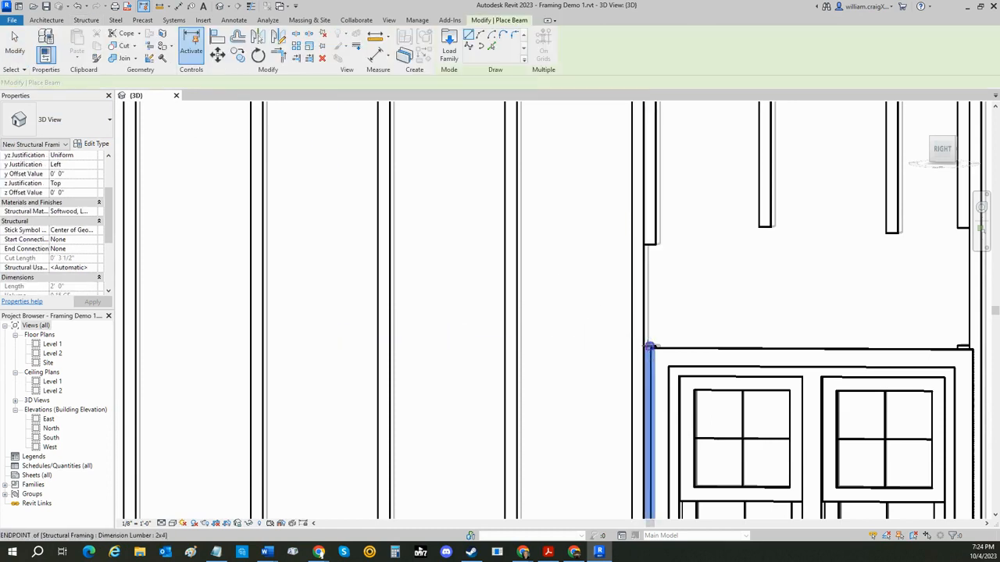
left_click(648, 348)
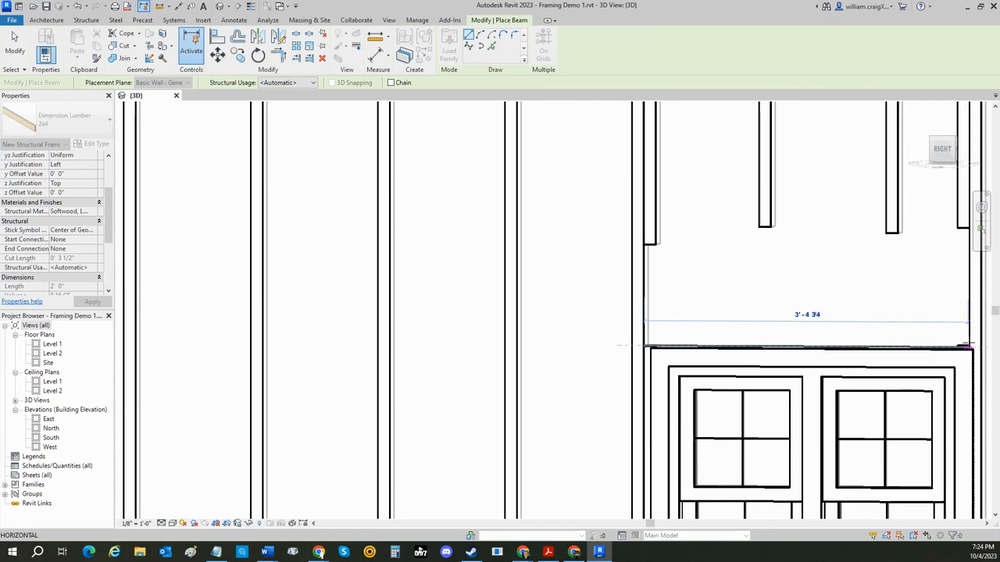
scroll(967, 346, "up", 3)
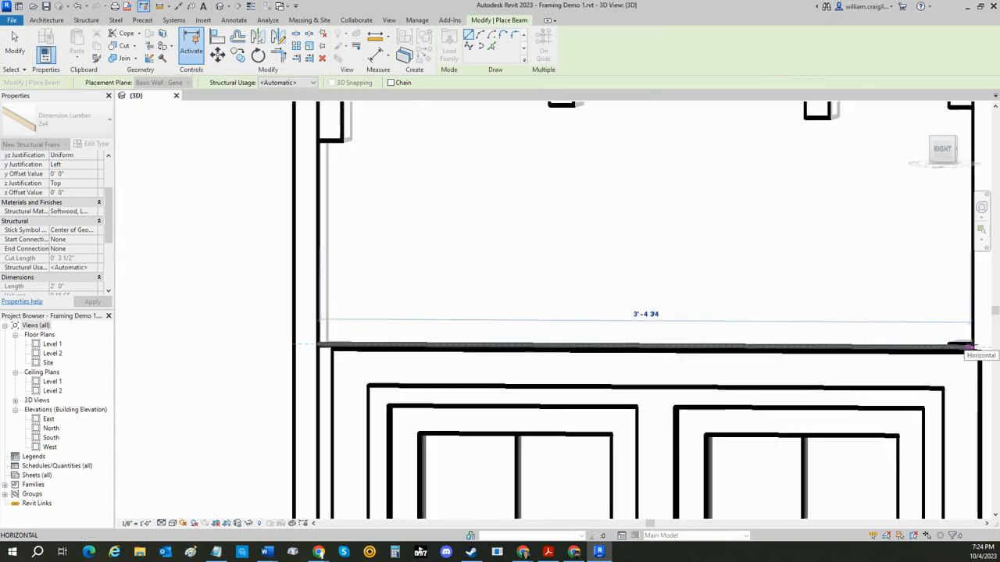
left_click(971, 346)
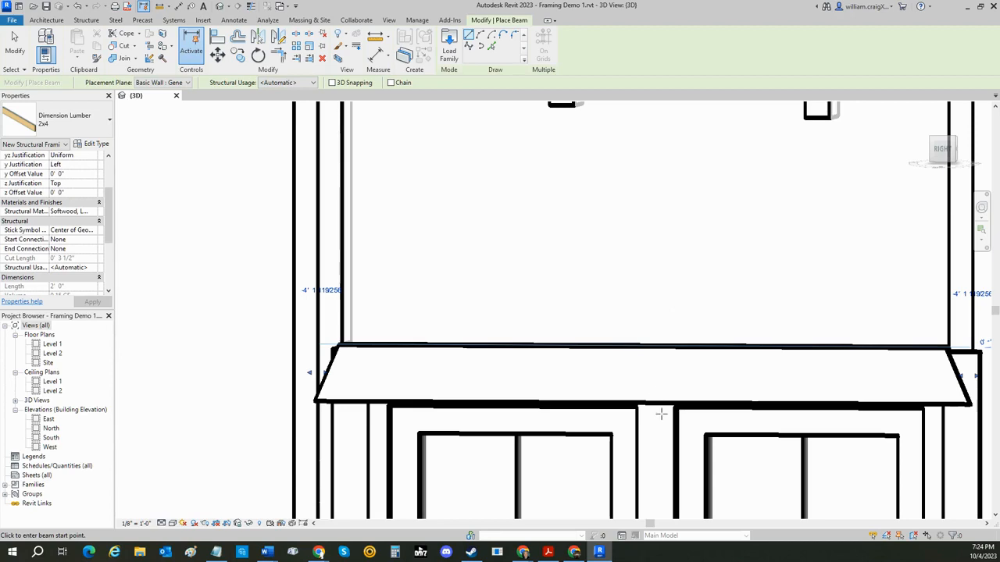
middle_click_drag(664, 420, 632, 370)
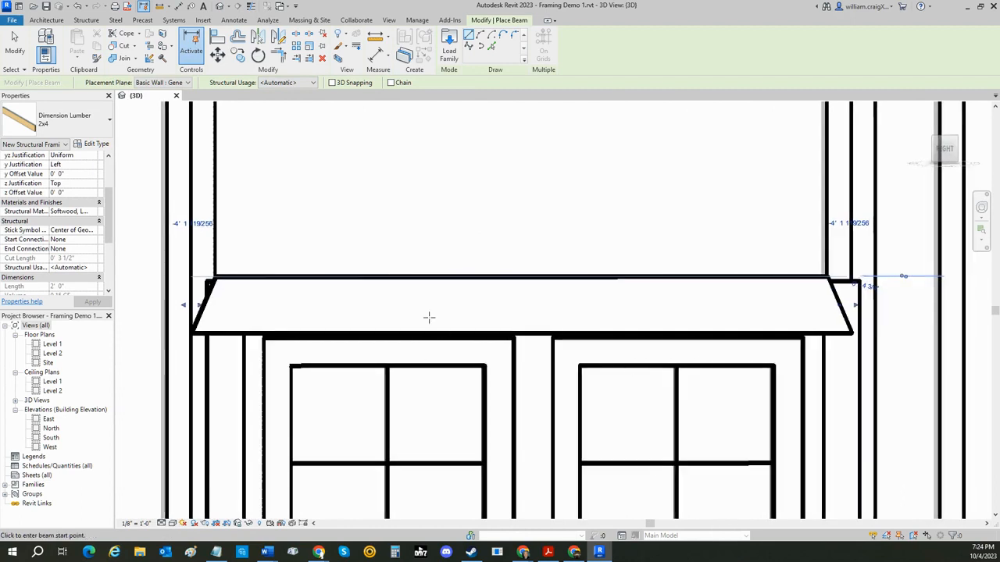
Set the z Justification for newly placed beams to Bottom and leave the Beam command.
left_click(77, 185)
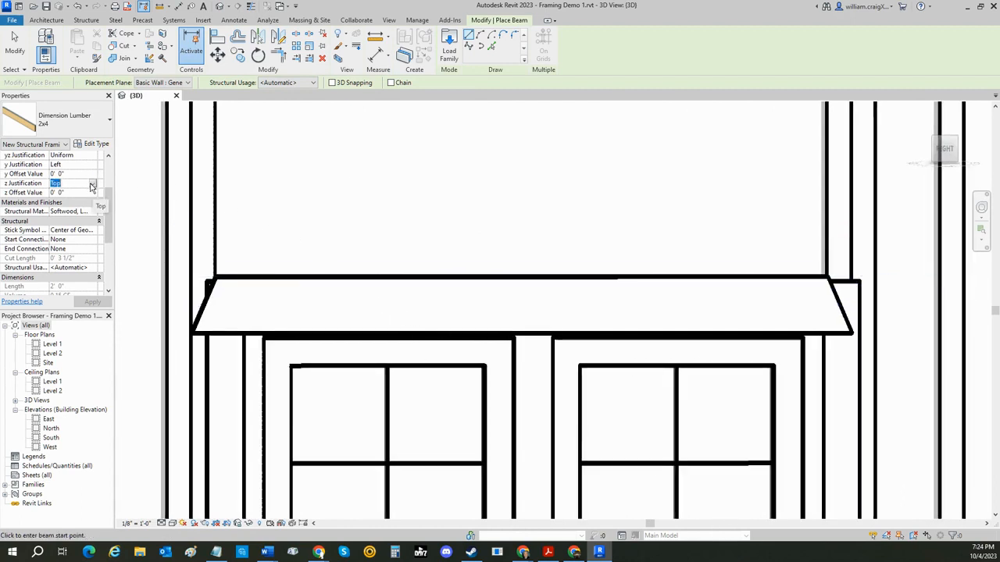
left_click(92, 184)
left_click(68, 216)
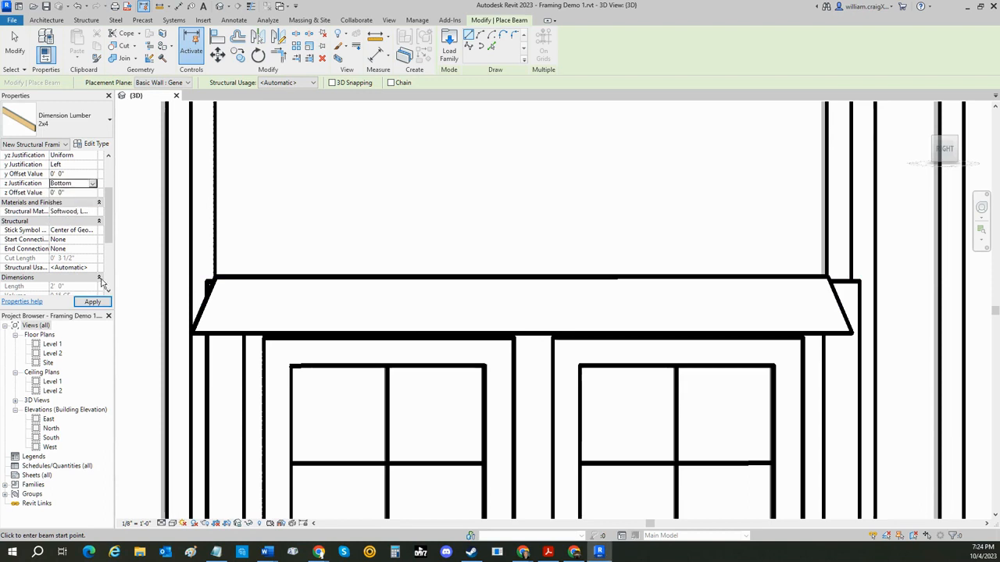
left_click(92, 303)
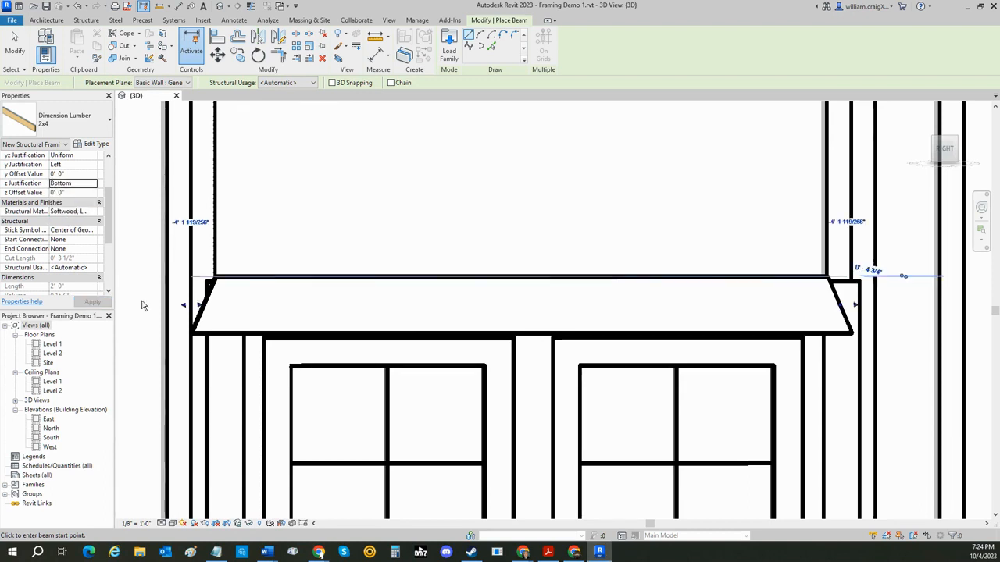
key("Escape")
key("Escape")
Set the z Justification of the placed header board to Bottom so it sits above the window.
left_click(221, 334)
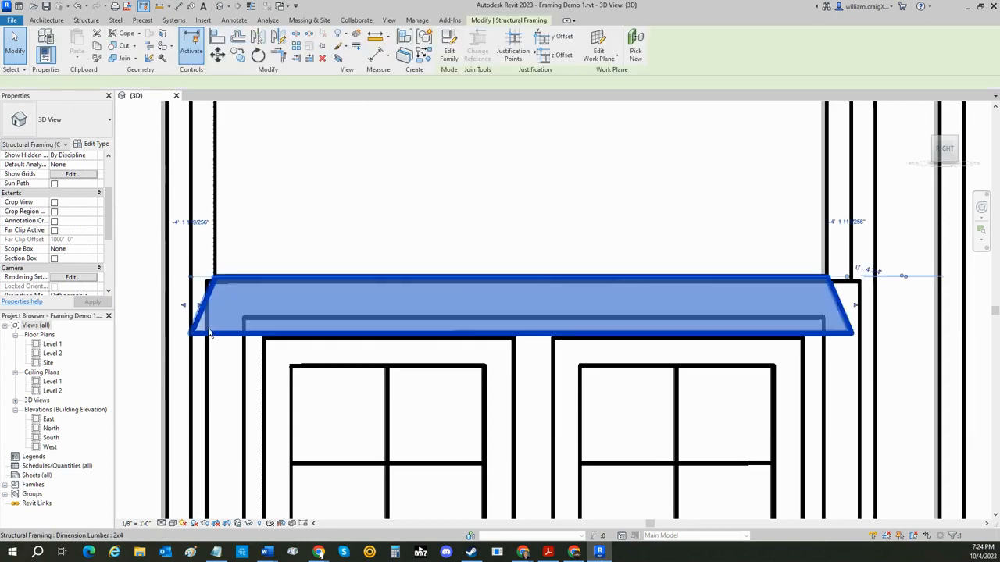
scroll(102, 260, "down", 3)
left_click(94, 193)
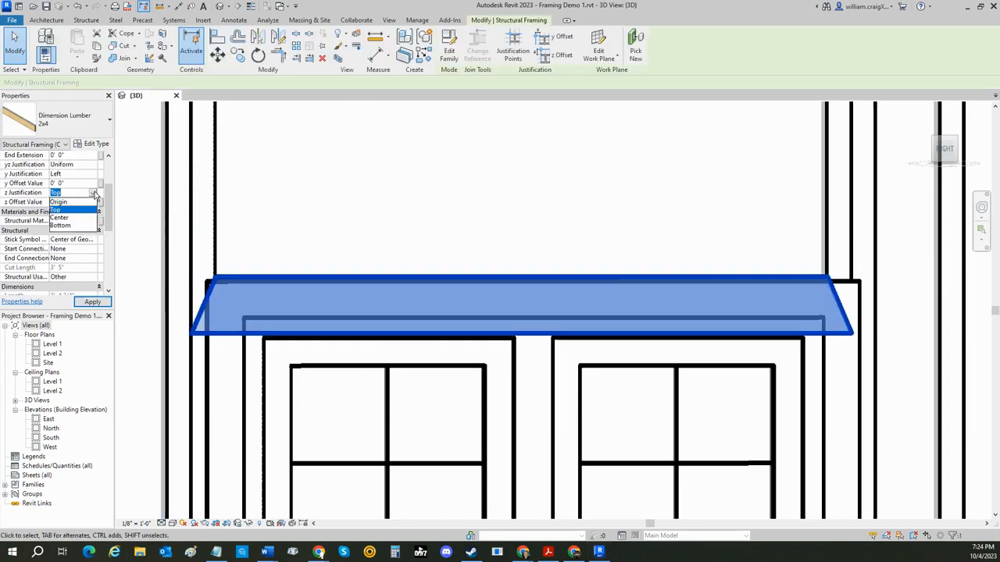
left_click(76, 225)
left_click(93, 302)
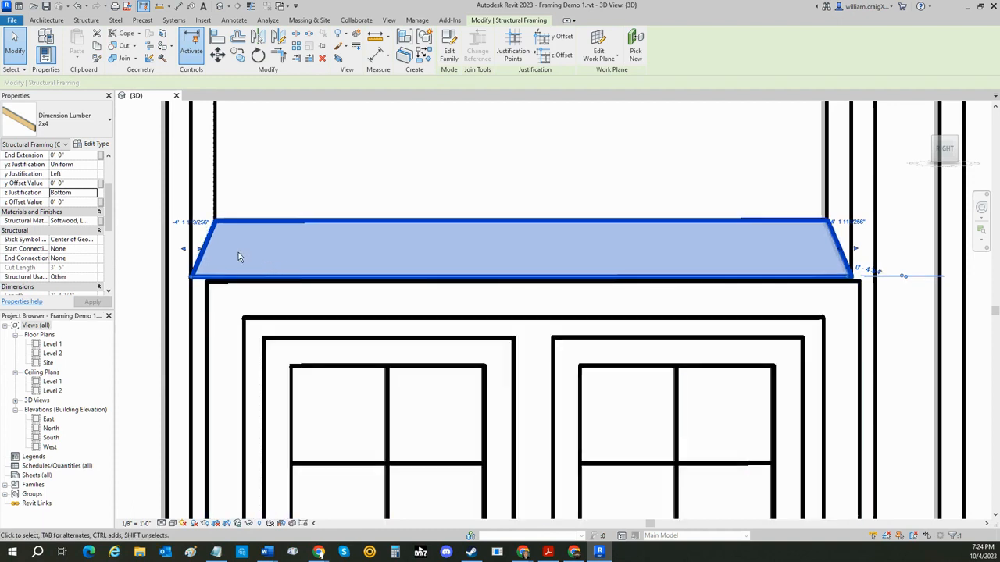
scroll(86, 221, "down", 3)
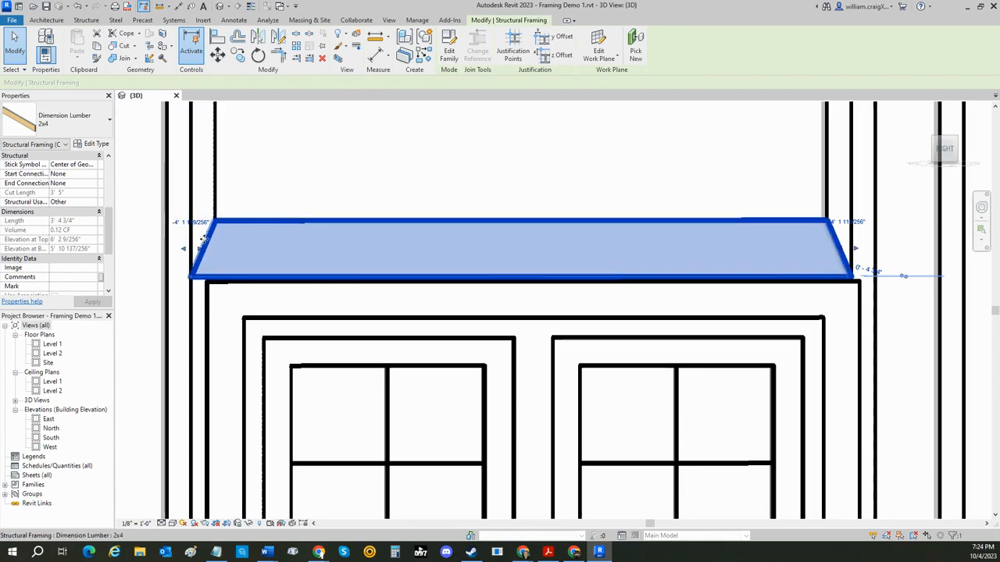
scroll(265, 244, "down", 2)
scroll(264, 244, "down", 4)
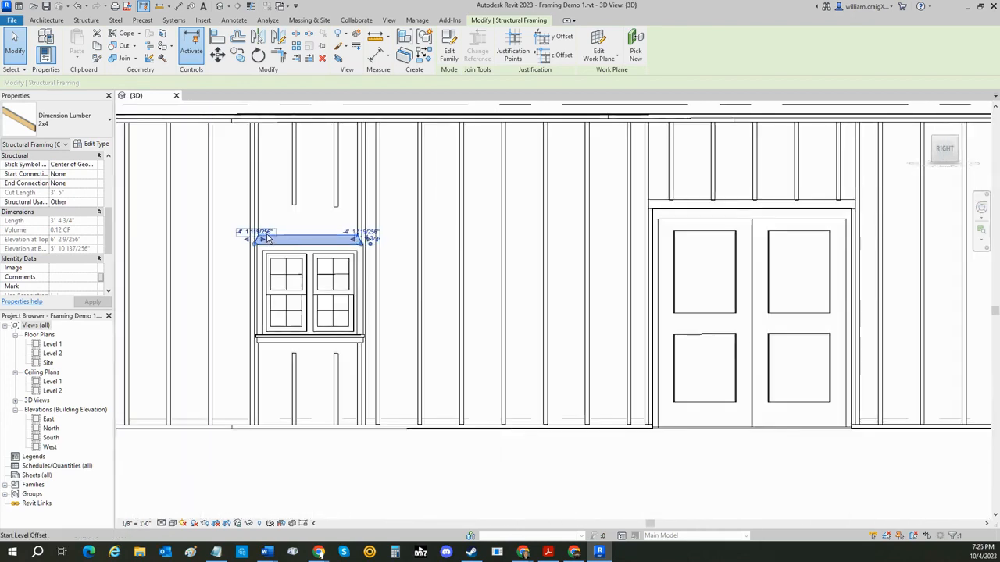
scroll(261, 222, "up", 2)
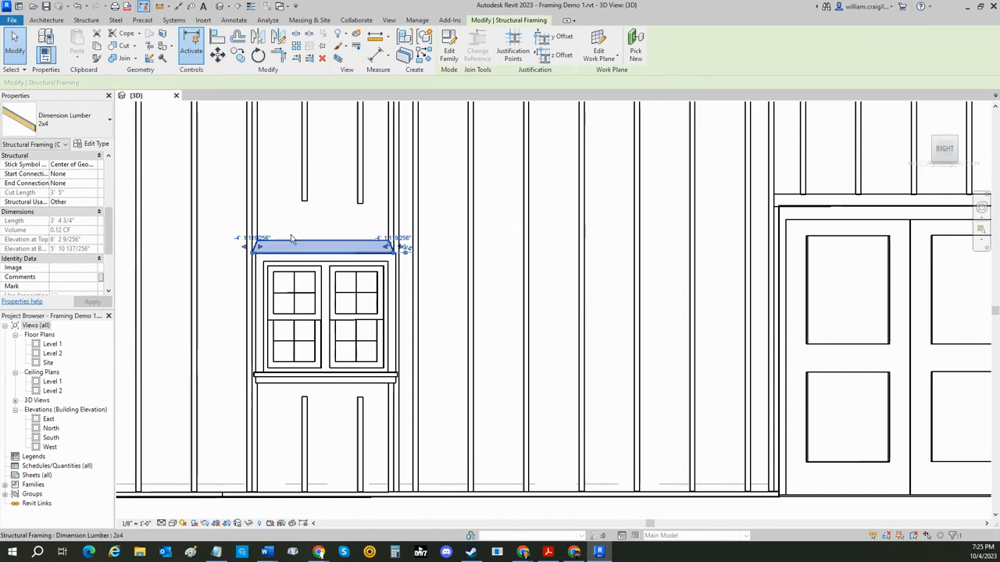
key("Escape")
Delete the upper segments of the two inner studs that run into the ends of the header board.
left_click(258, 231)
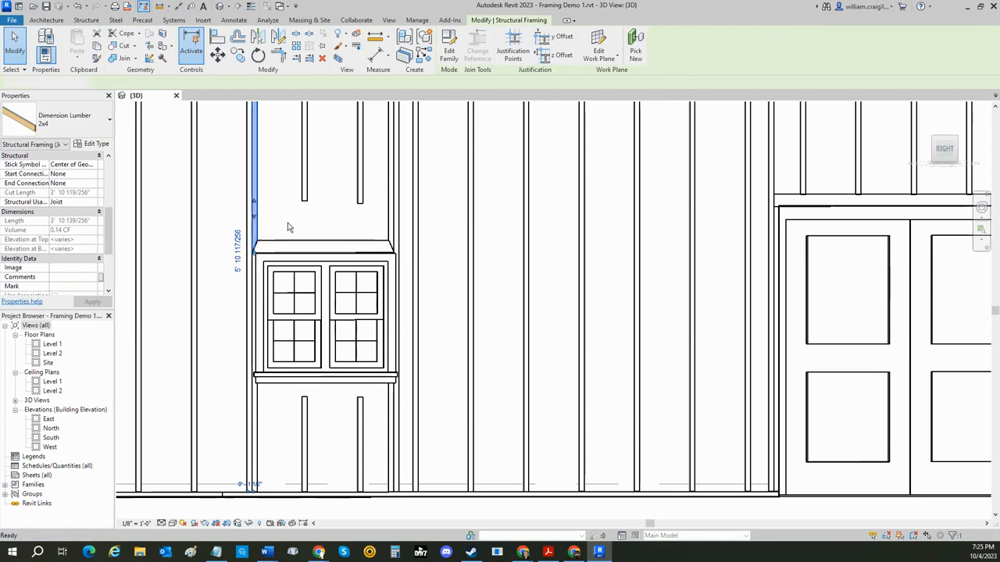
key("Escape")
left_click(389, 223)
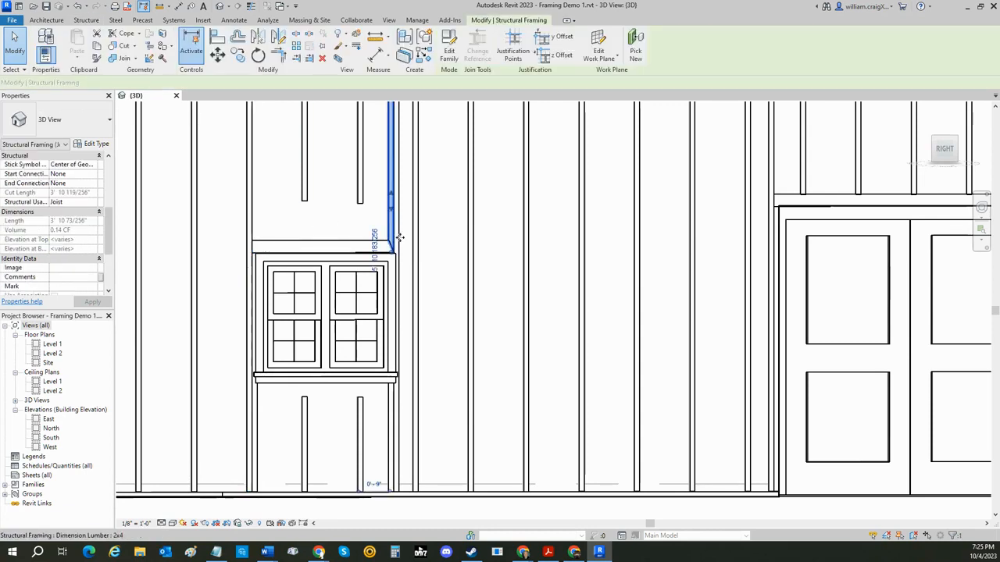
key("Escape")
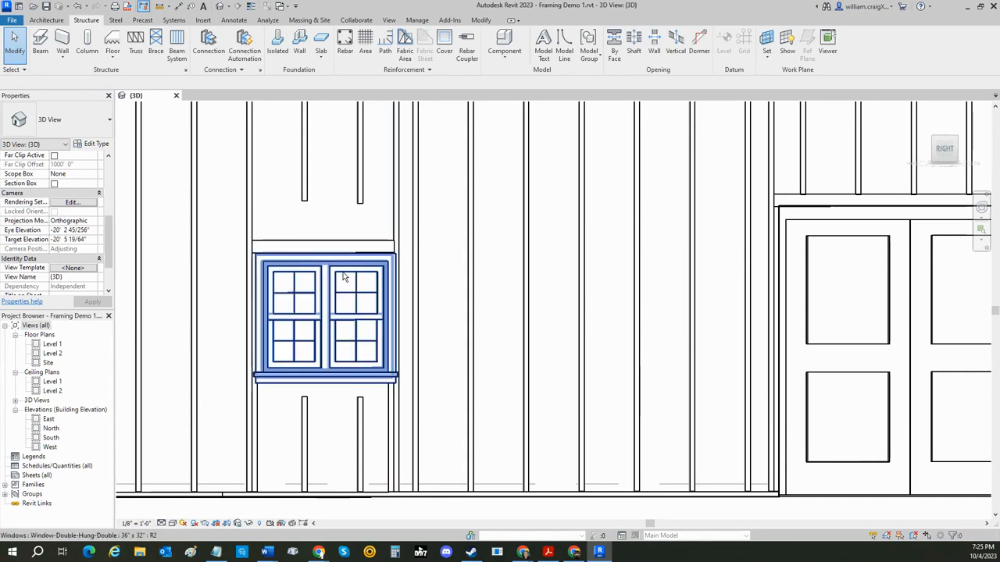
Set the header board's y Justification to Right to shift it into the wall's thickness.
scroll(362, 323, "up", 5)
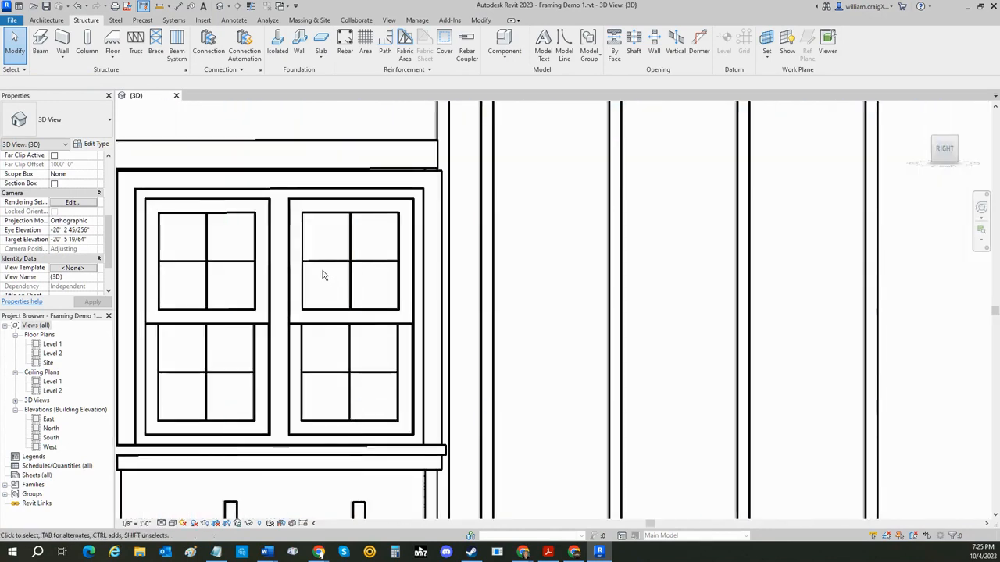
middle_click_drag(395, 312, 578, 337, "shift")
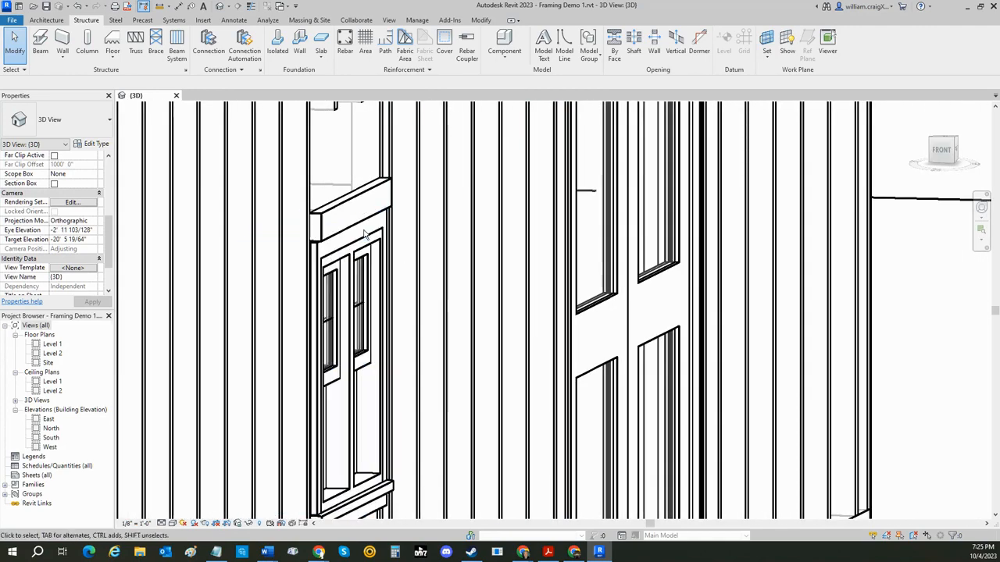
left_click(350, 205)
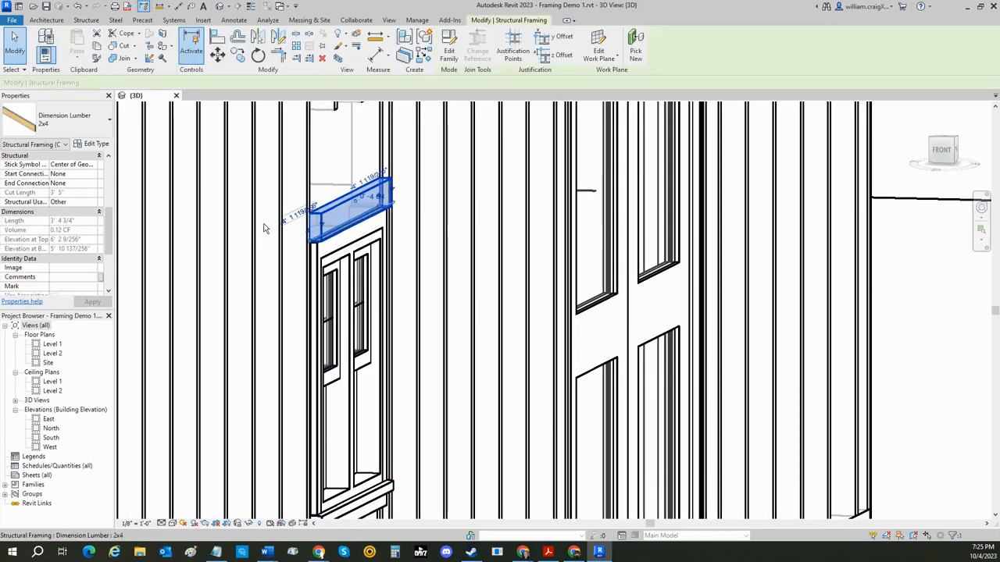
scroll(67, 197, "up", 5)
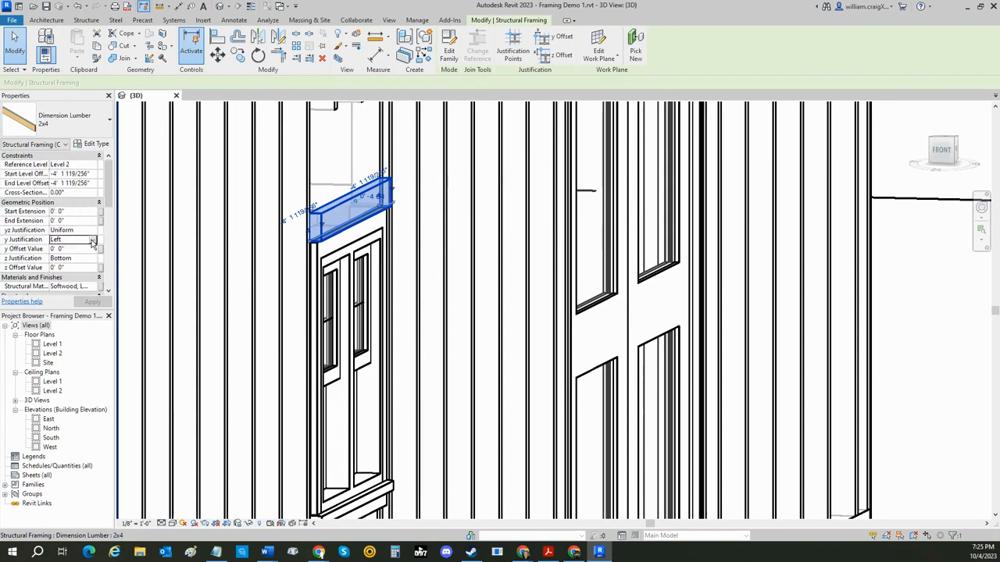
left_click(92, 242)
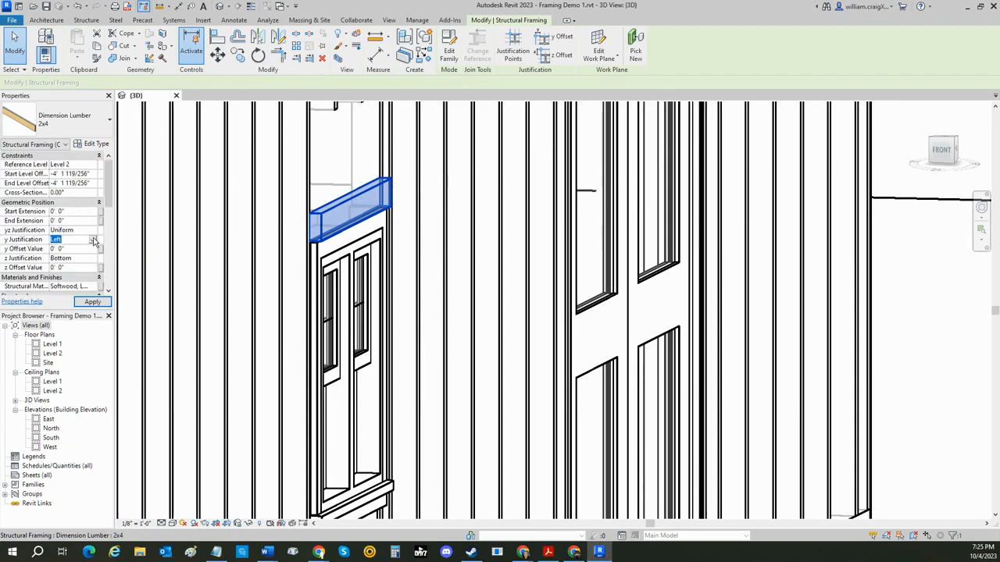
left_click(93, 241)
left_click(73, 273)
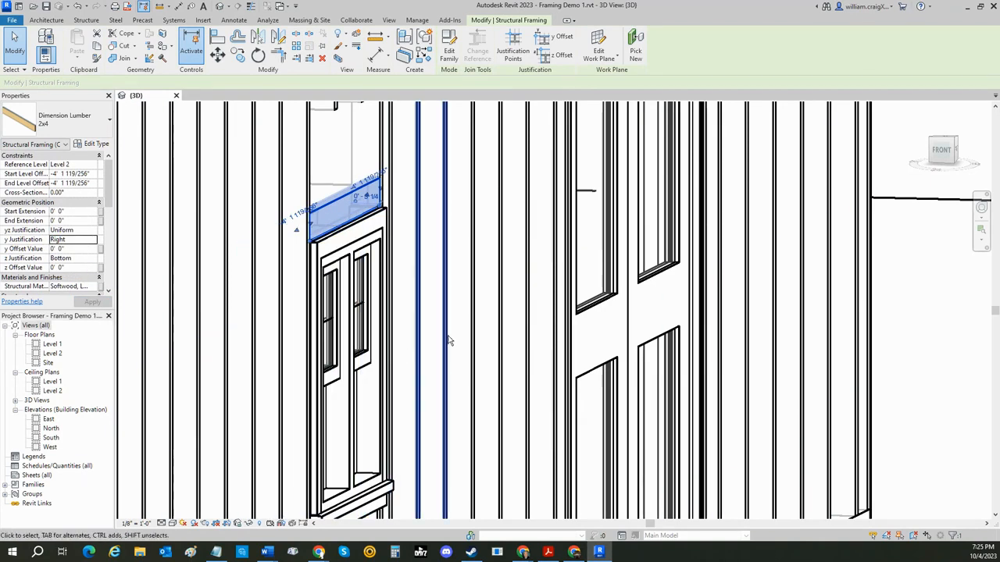
middle_click_drag(430, 312, 325, 422, "shift")
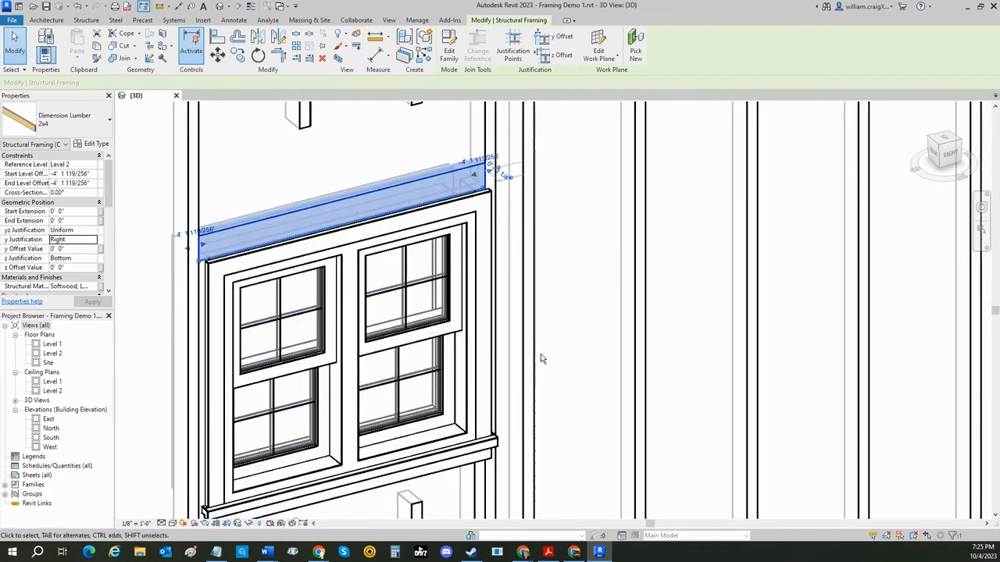
key("Escape")
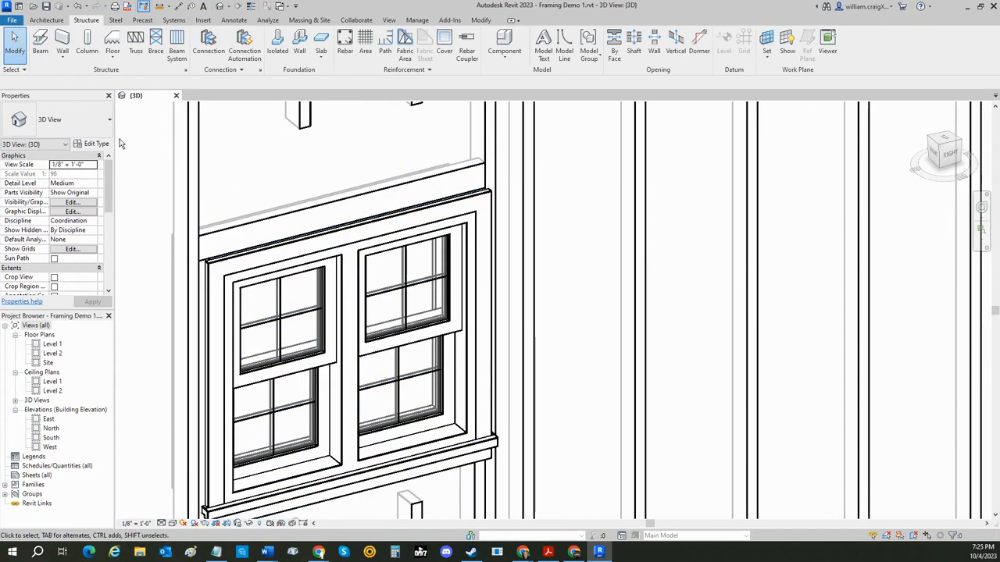
Place a second 2x4 header board across the top of the window, along the face of the first.
left_click(40, 43)
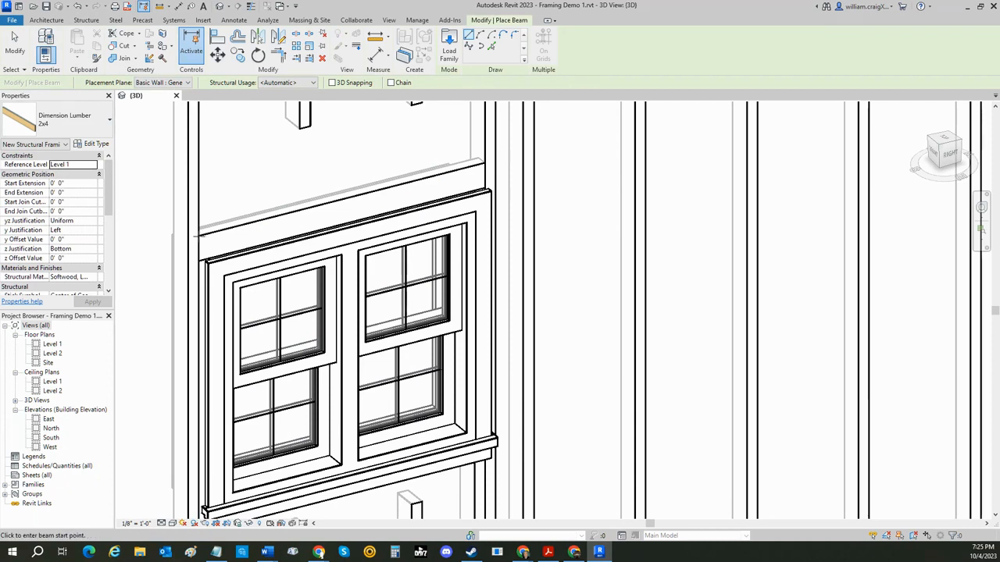
left_click(201, 232)
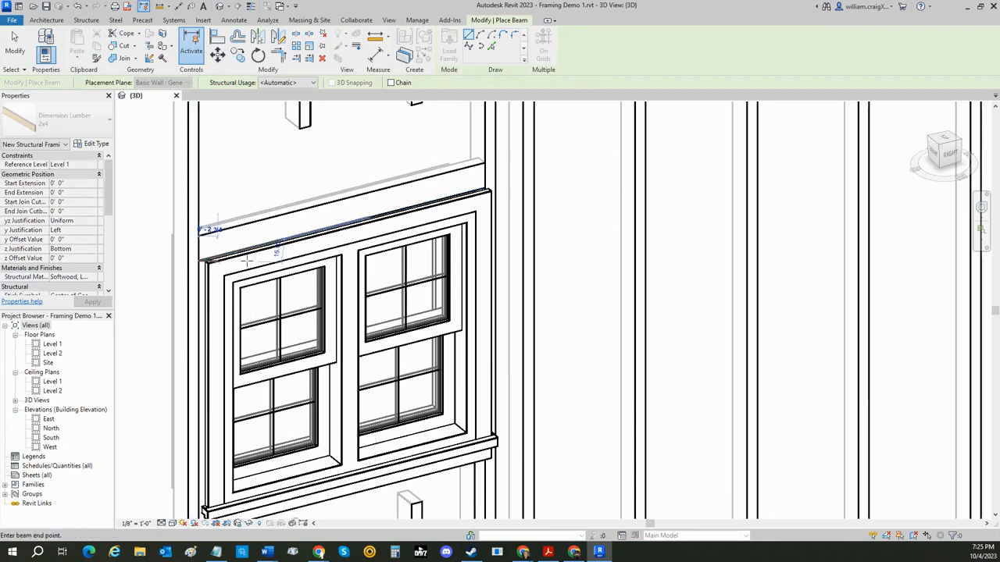
left_click(486, 191)
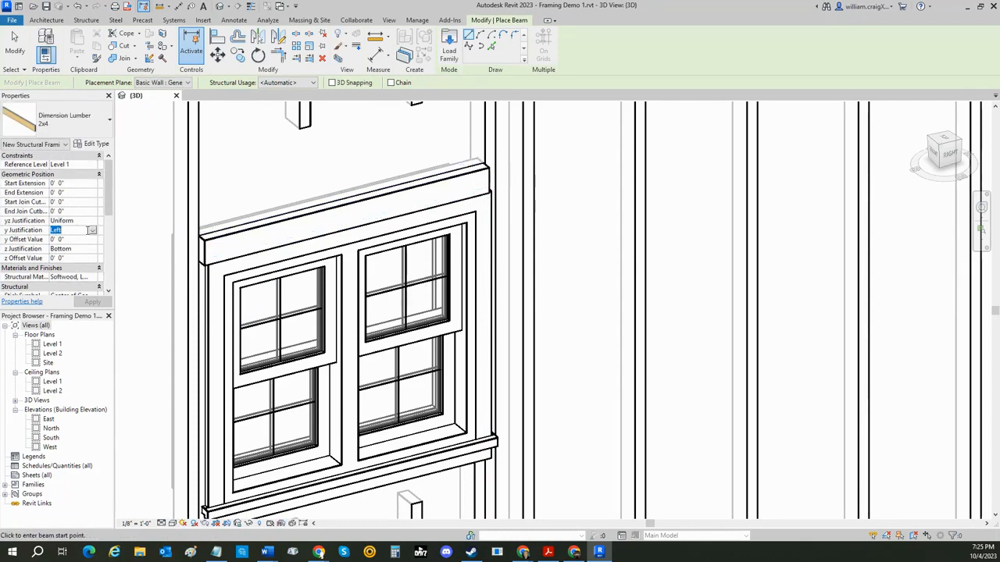
Set the y Justification for newly placed beams to Right.
left_click(92, 233)
left_click(67, 263)
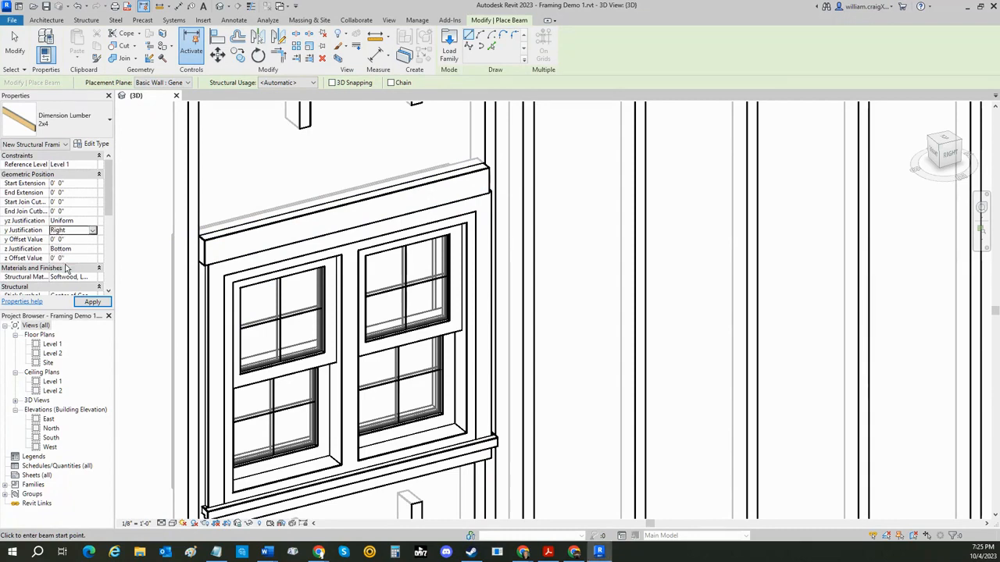
left_click(92, 301)
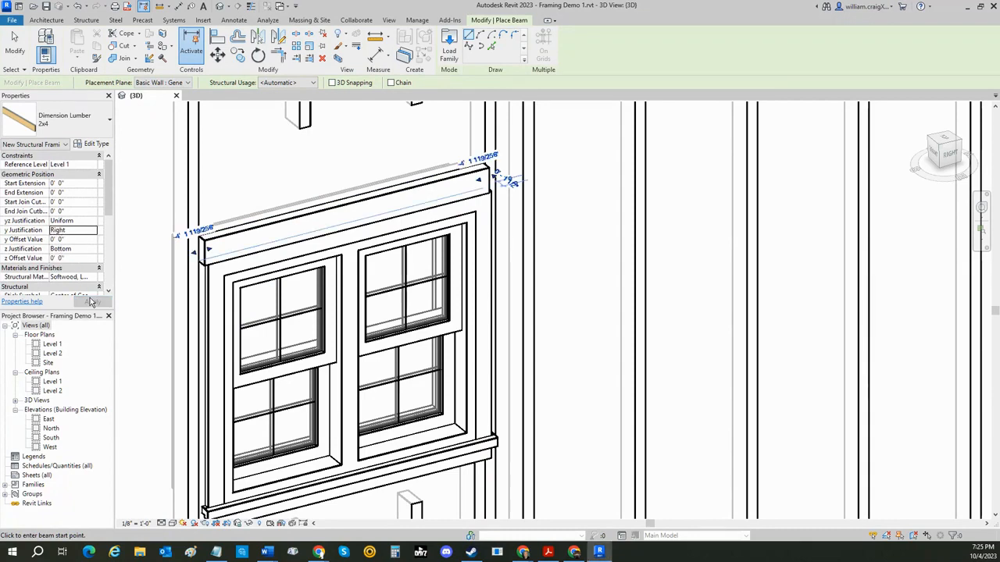
Set the second header board's y Justification to Right and accept the overlap with the first board.
key("Escape")
key("Escape")
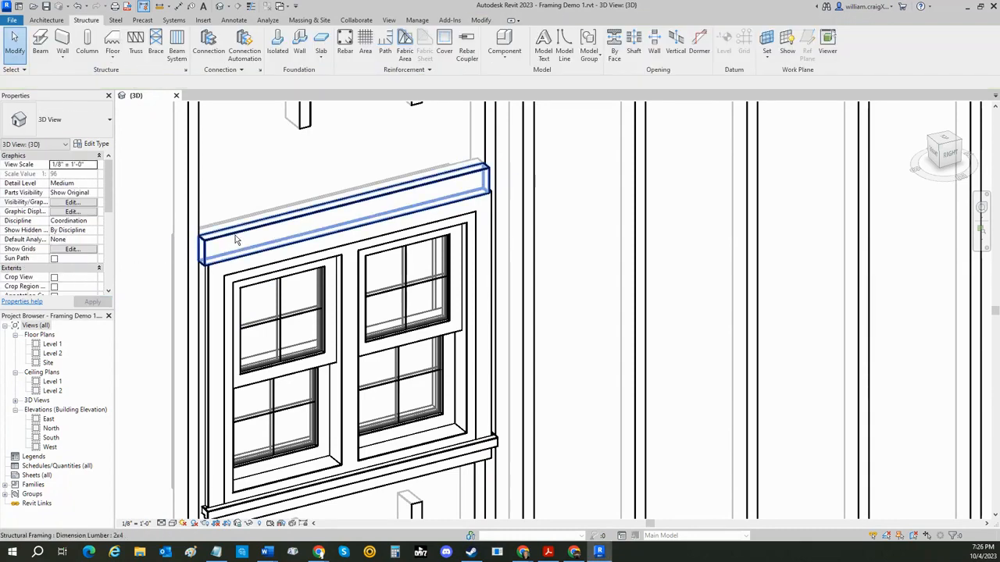
left_click(237, 239)
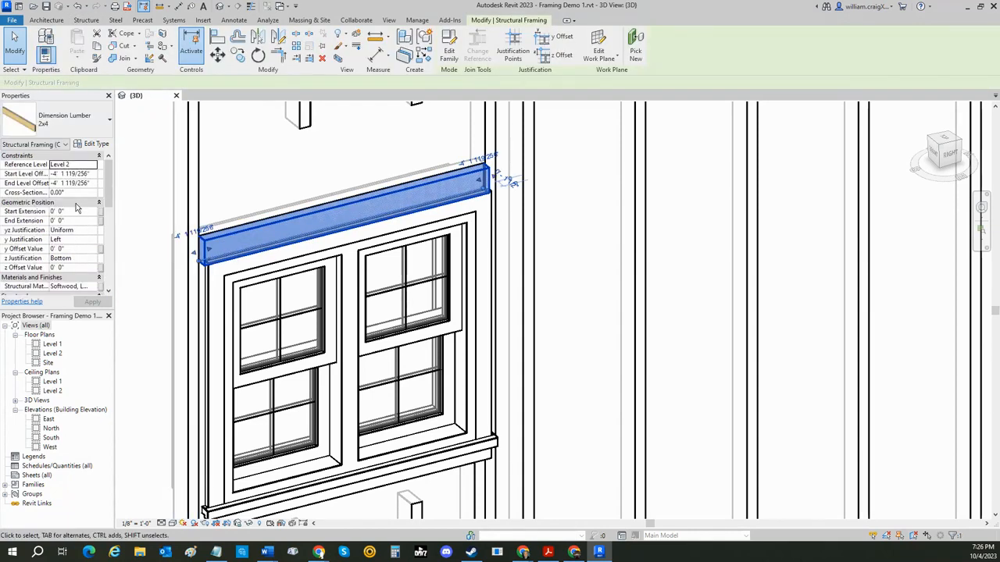
left_click(90, 243)
left_click(93, 243)
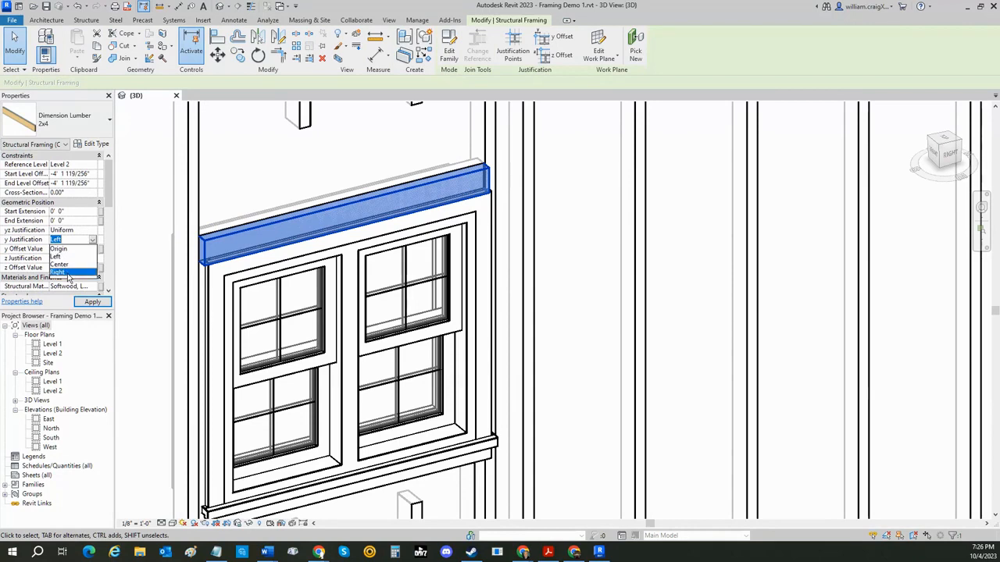
left_click(68, 277)
left_click(92, 303)
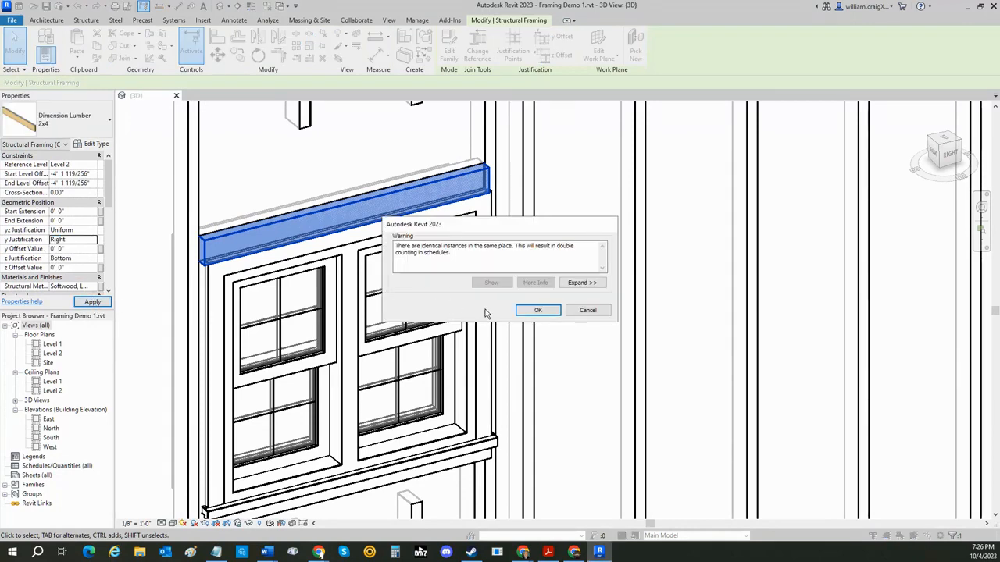
left_click(585, 311)
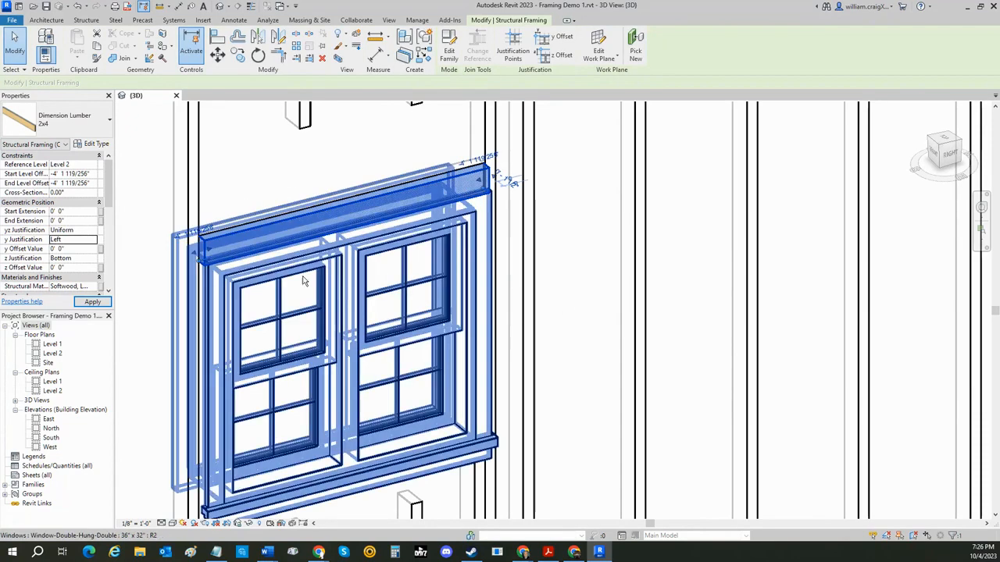
left_click(75, 244)
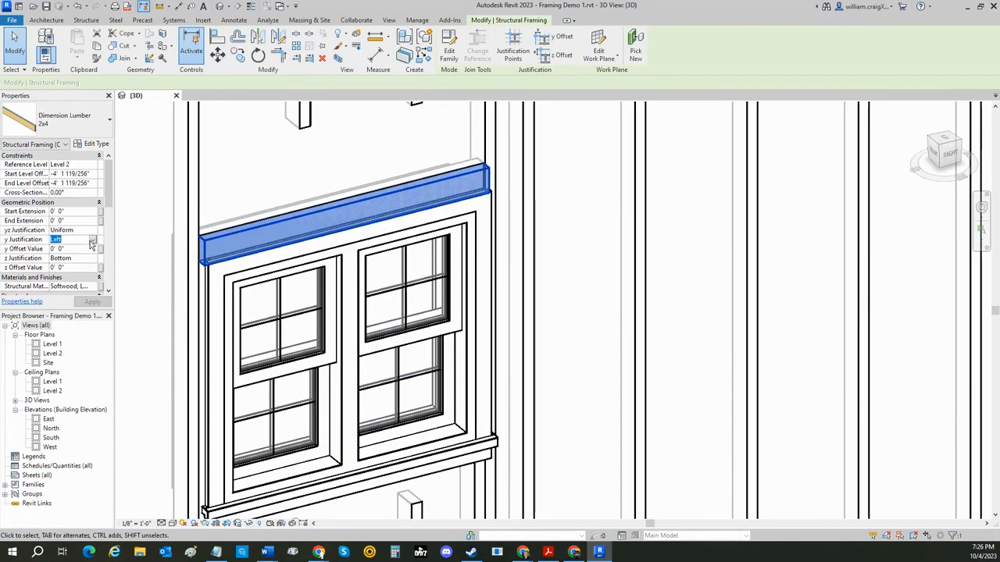
left_click(93, 240)
left_click(71, 273)
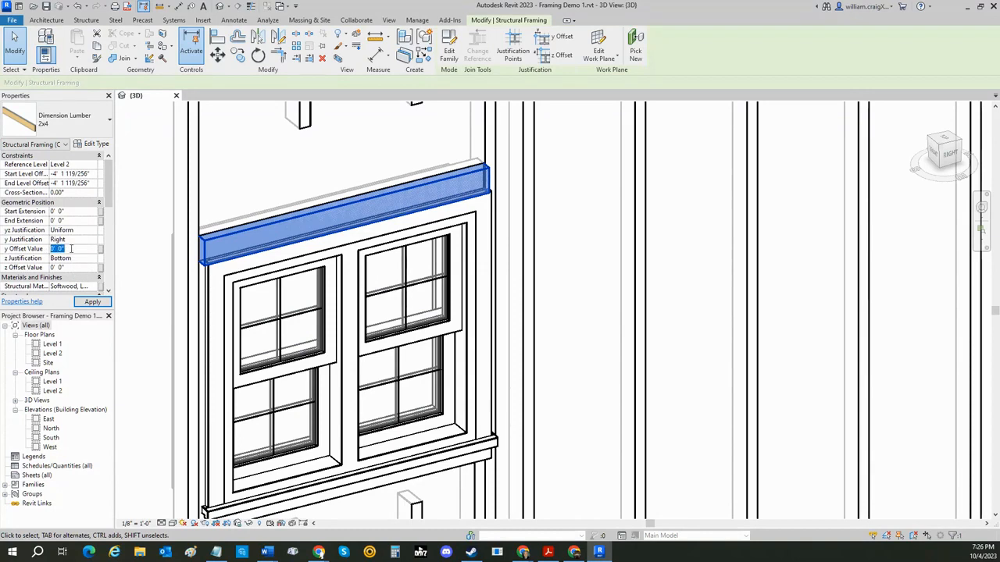
mouse_move(137, 255)
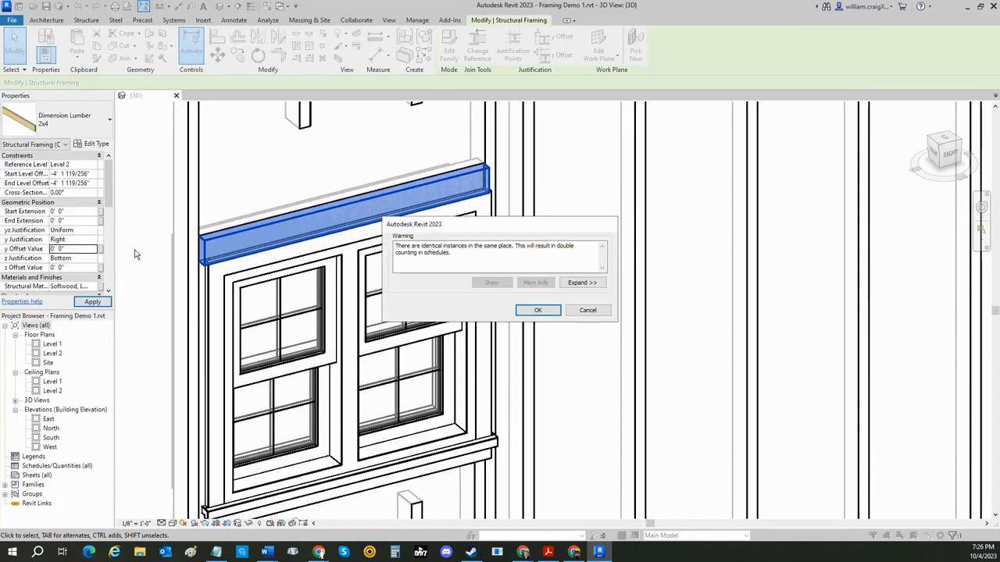
key("Return")
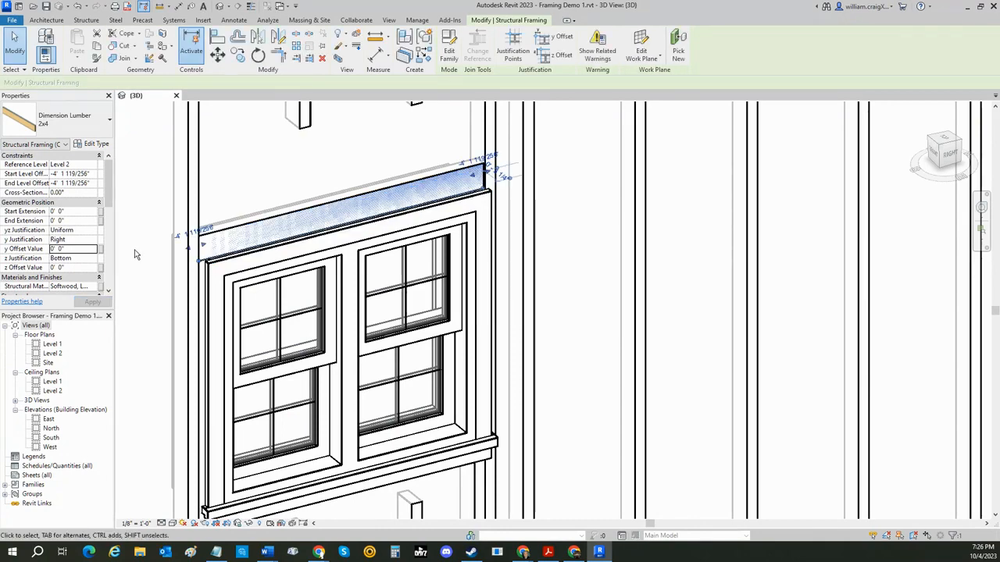
Try a y Offset Value of -0' 1 1/2" on the second header board and check its position in the wall.
left_click(74, 248)
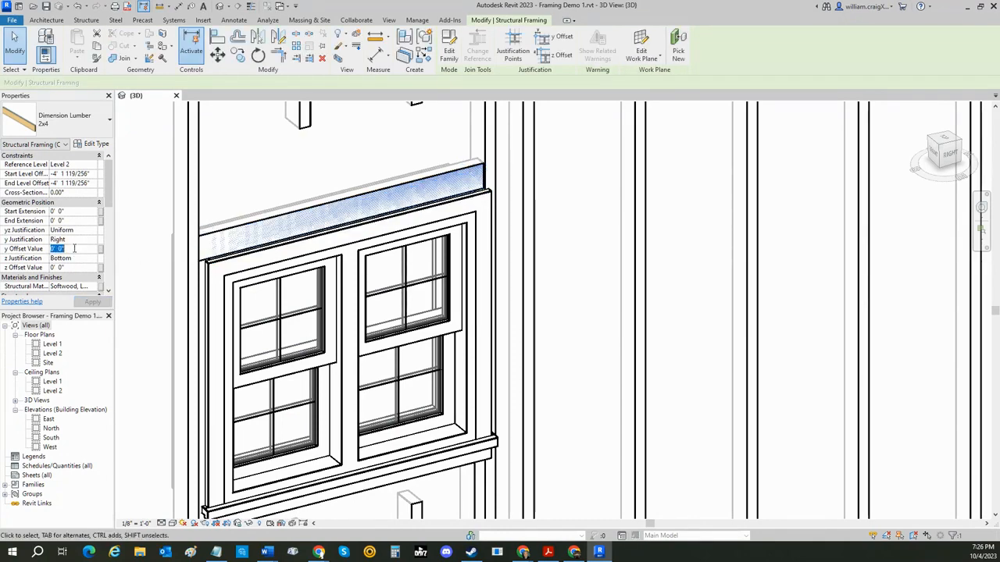
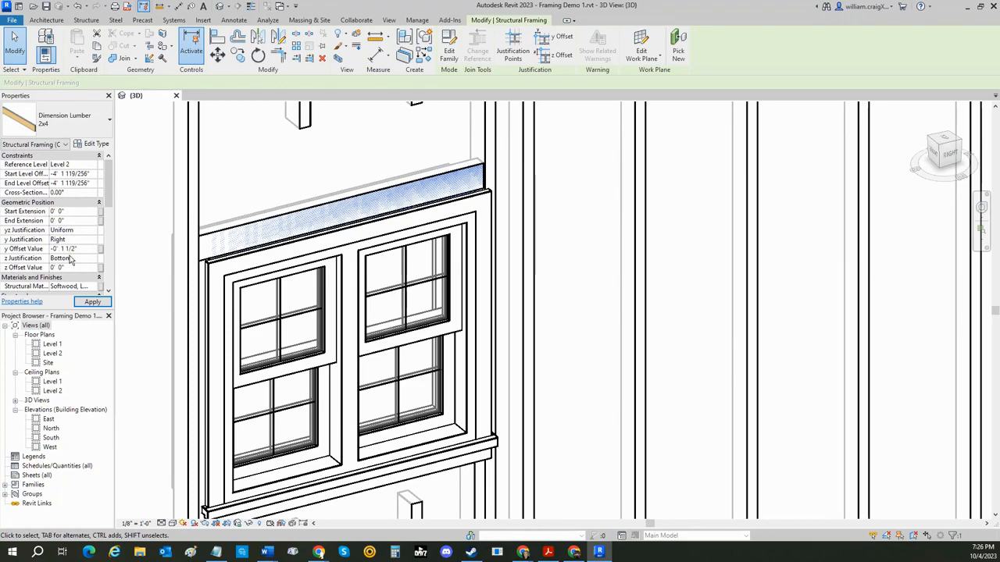
left_click(87, 304)
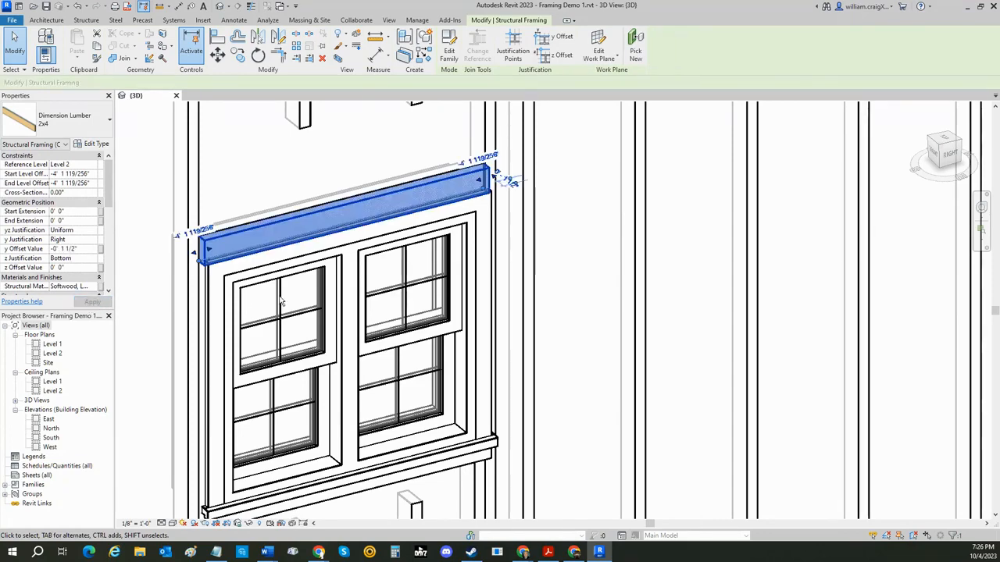
middle_click_drag(281, 301, 389, 335, "shift")
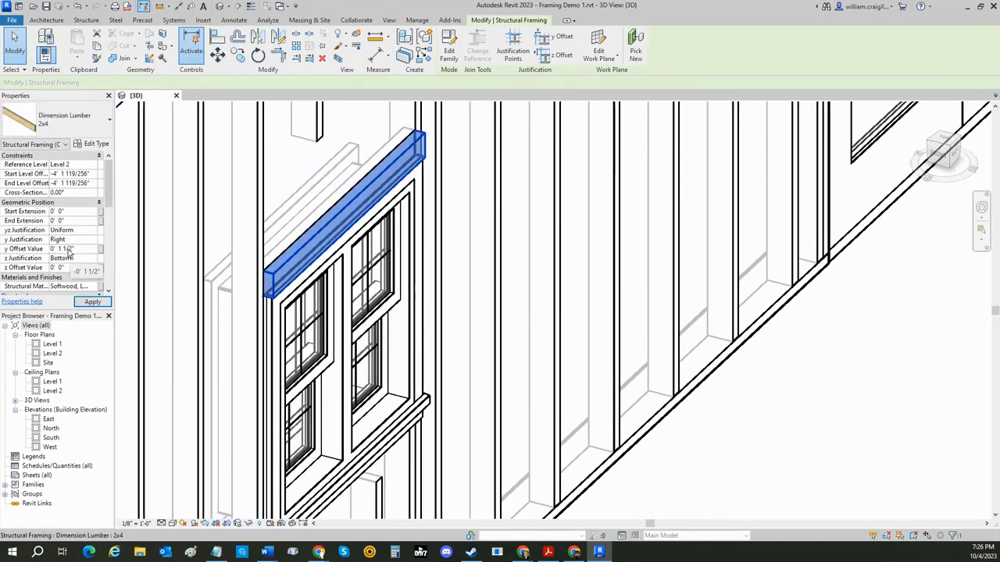
Set the second header board's y Offset Value to 0' 1 1/2" to place it behind the first board.
left_click(90, 301)
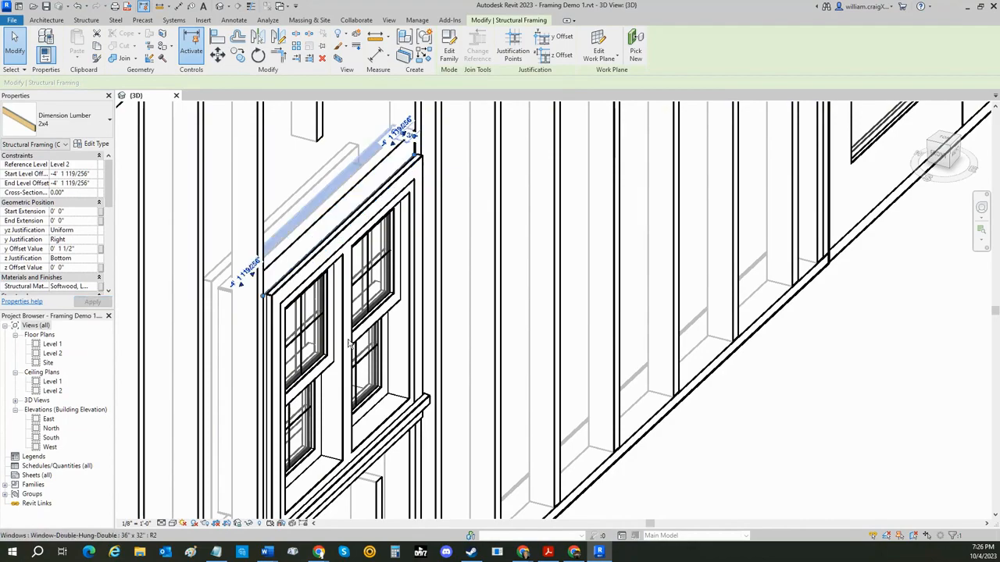
middle_click_drag(313, 328, 143, 311, "shift")
scroll(245, 308, "up", 2)
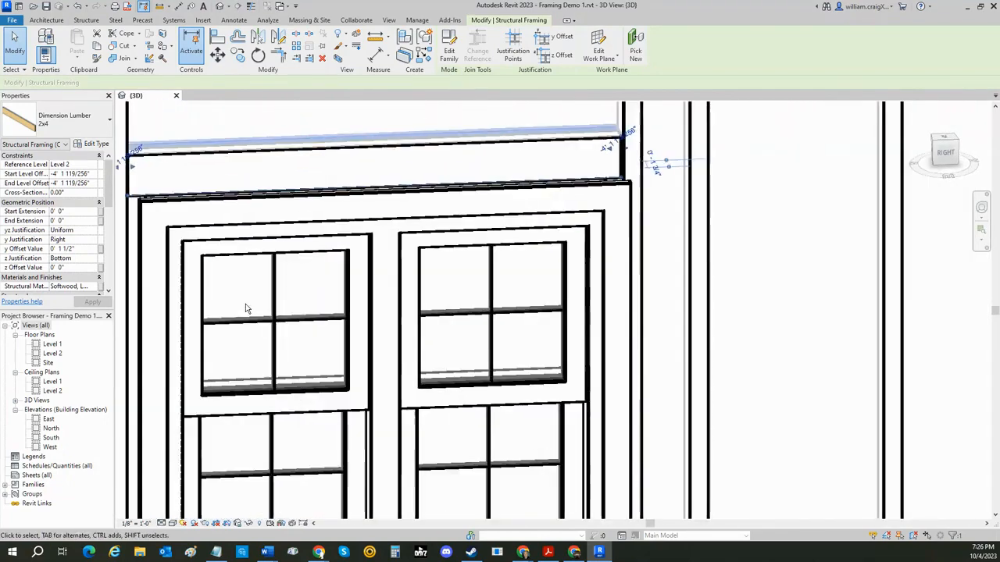
scroll(252, 292, "down", 6)
key("Escape")
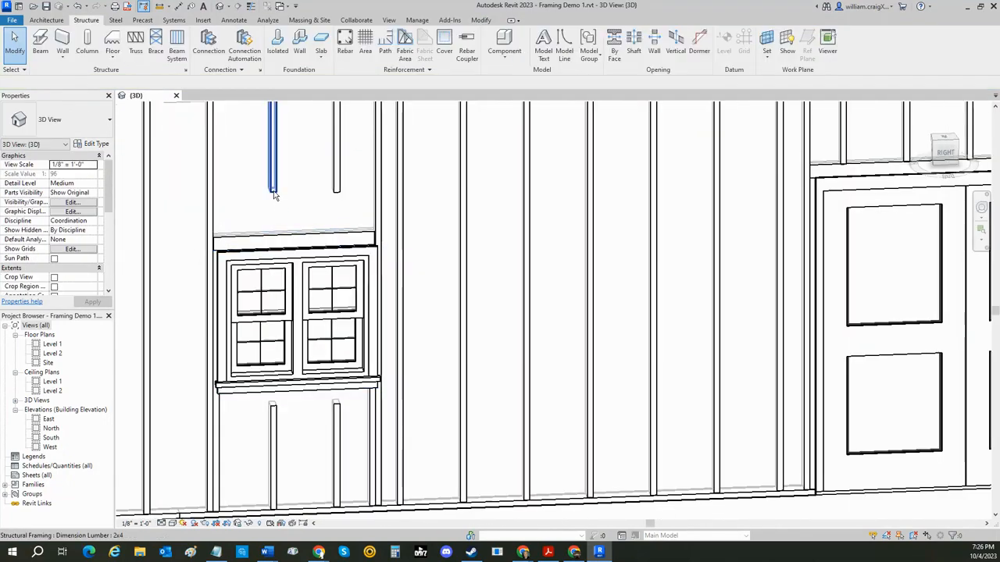
Extend the two cripple studs above the window down to the top of the header.
left_click(273, 186)
left_click_drag(273, 200, 272, 234)
left_click(335, 189)
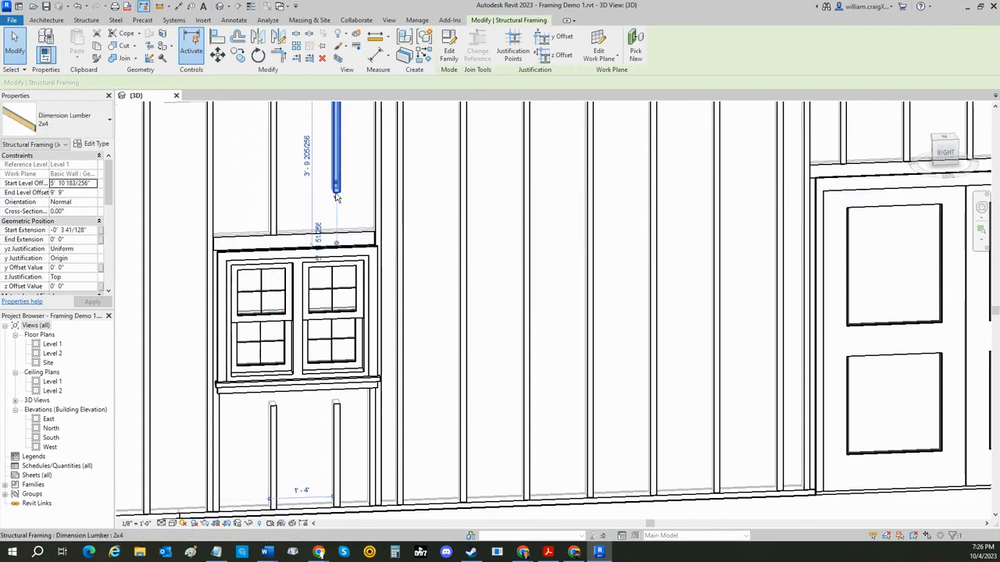
left_click_drag(337, 203, 337, 235)
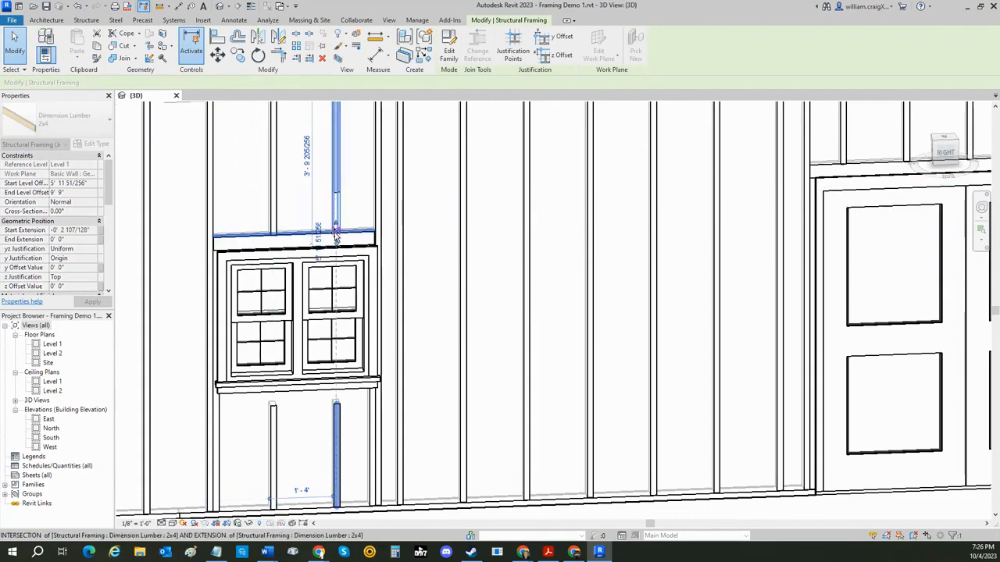
key("Escape")
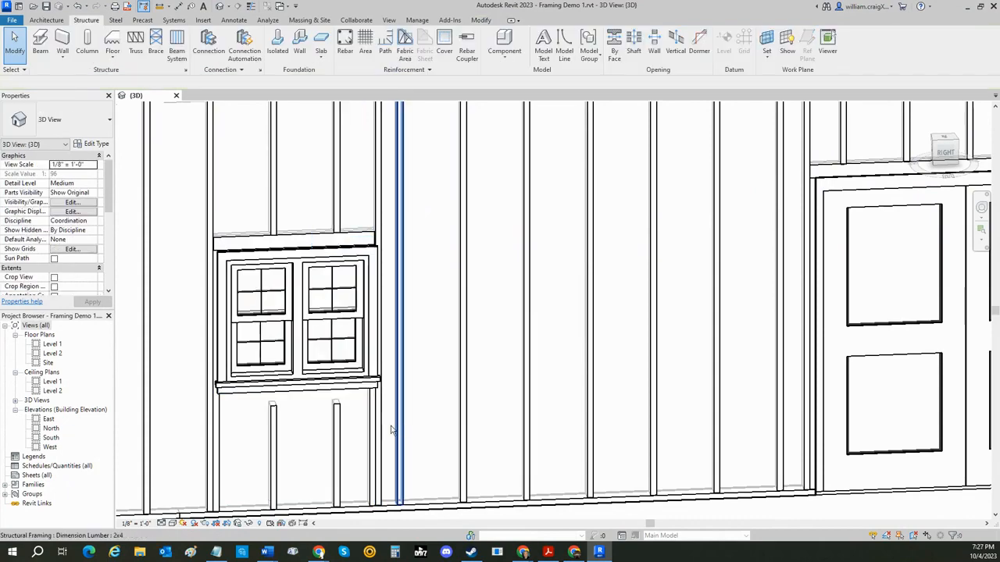
Place a 2x4 sill board along the underside of the window trim, spanning between the studs on either side.
middle_click_drag(259, 422, 244, 334, "shift")
scroll(245, 334, "up", 3)
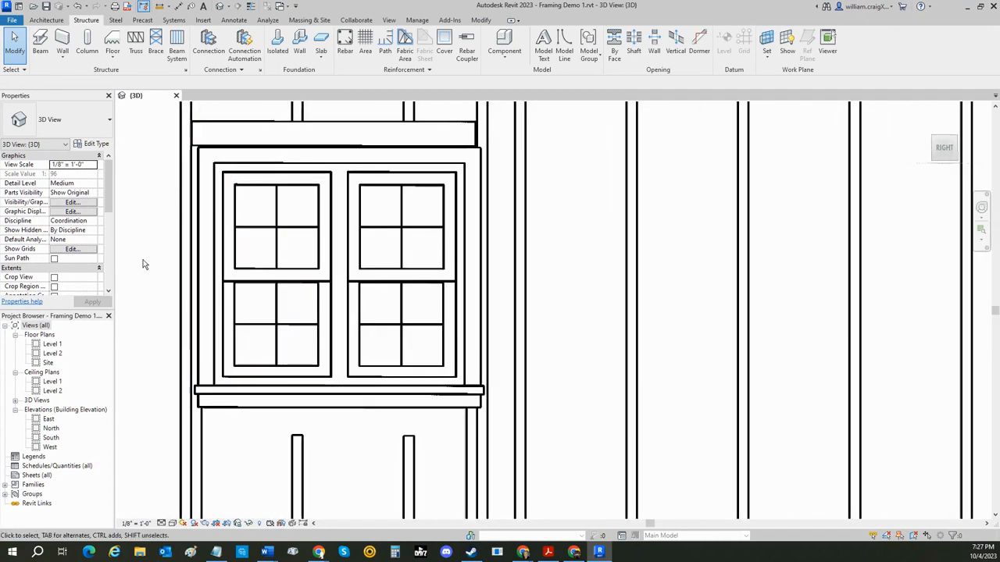
left_click(36, 43)
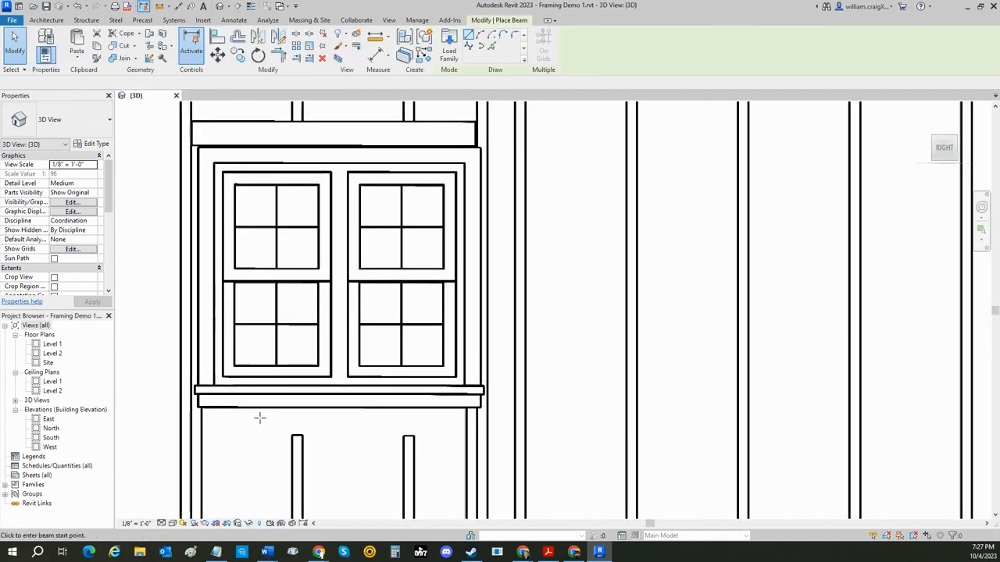
left_click(200, 406)
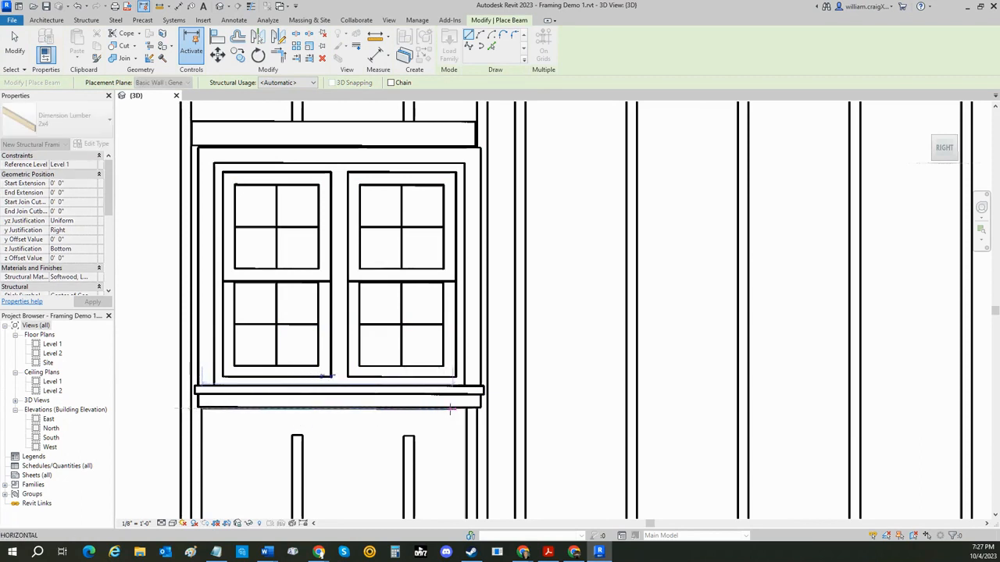
left_click(466, 407)
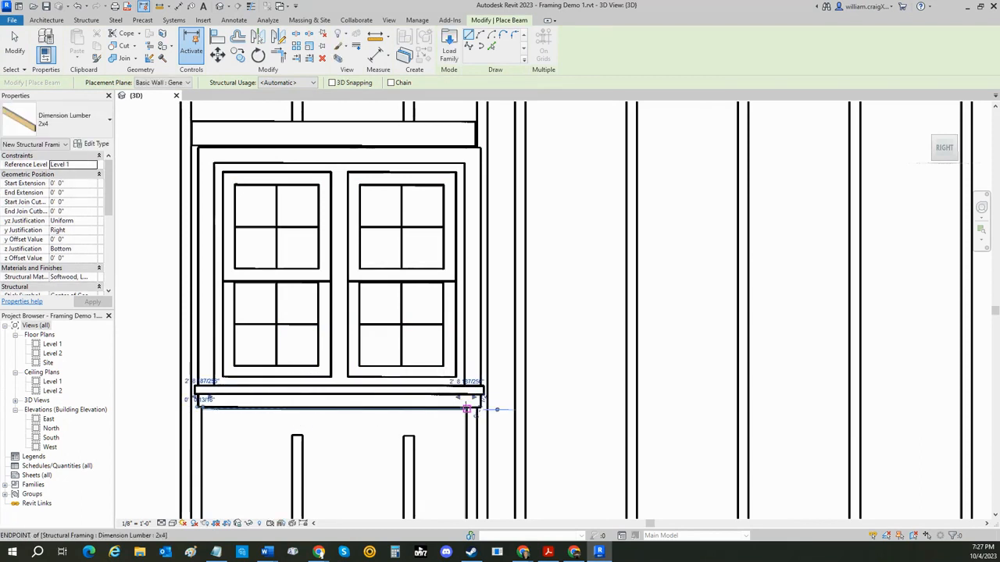
key("Escape")
key("Escape")
Set the sill board's z Justification to Top so it sits below the window.
left_click(309, 413)
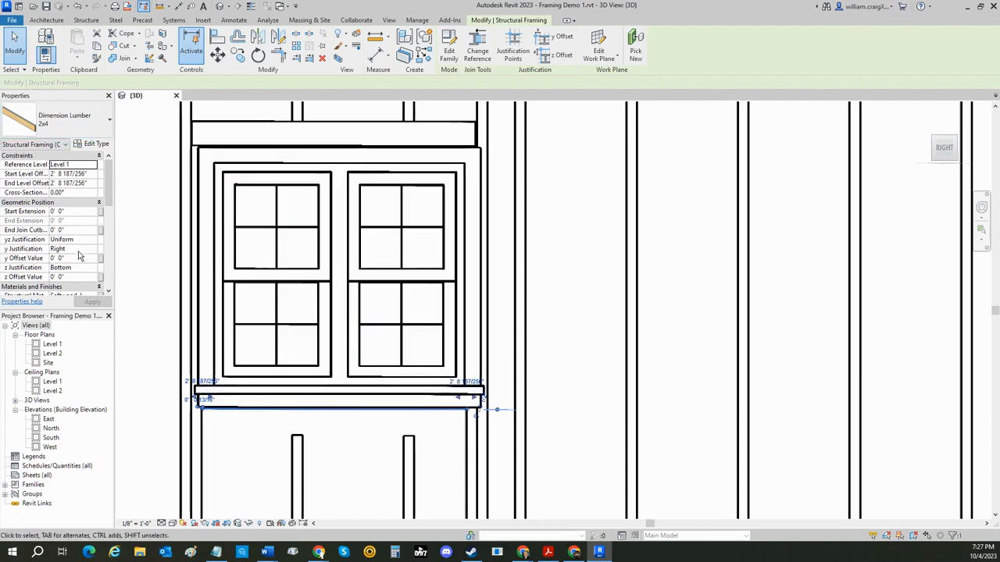
left_click(93, 270)
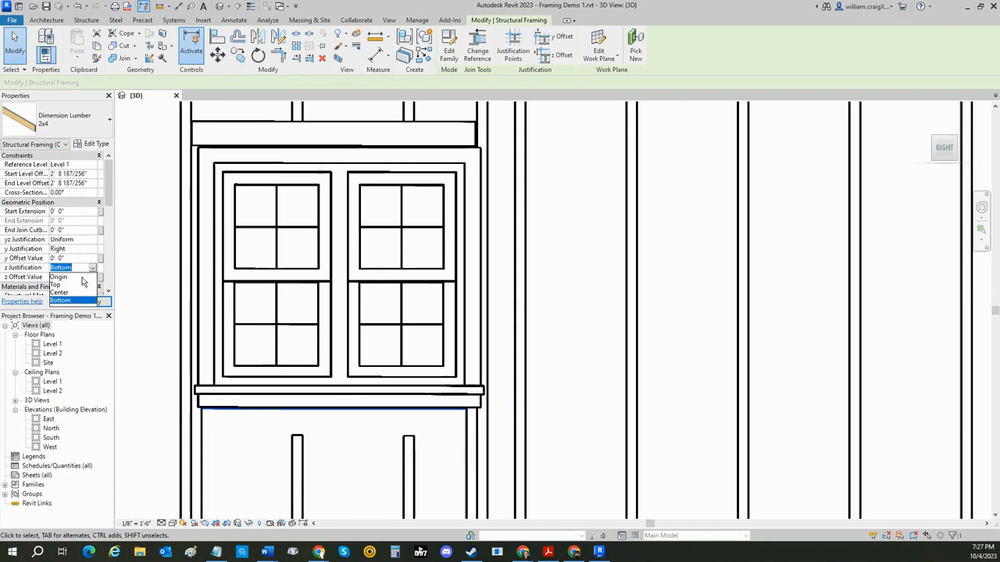
left_click(64, 285)
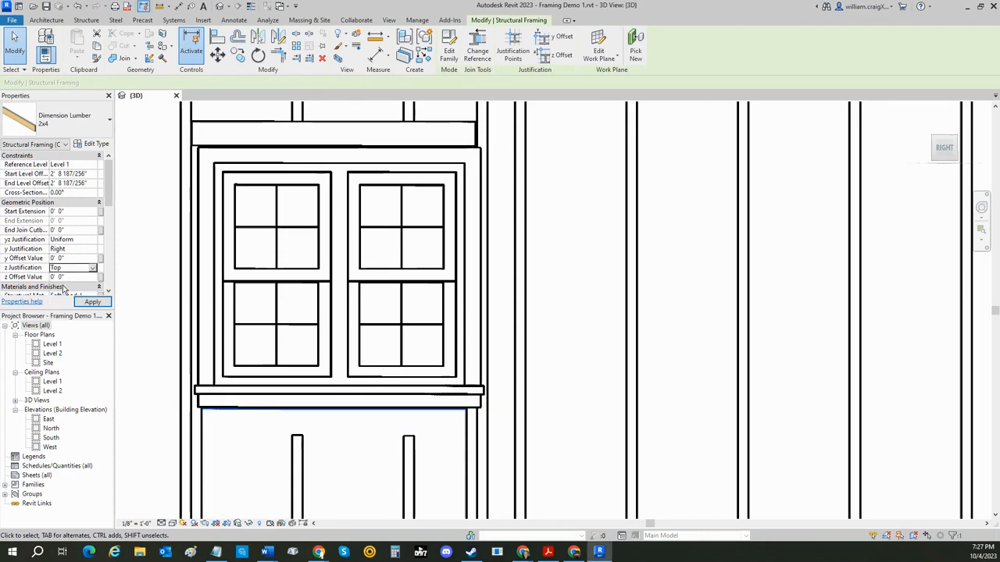
left_click(92, 303)
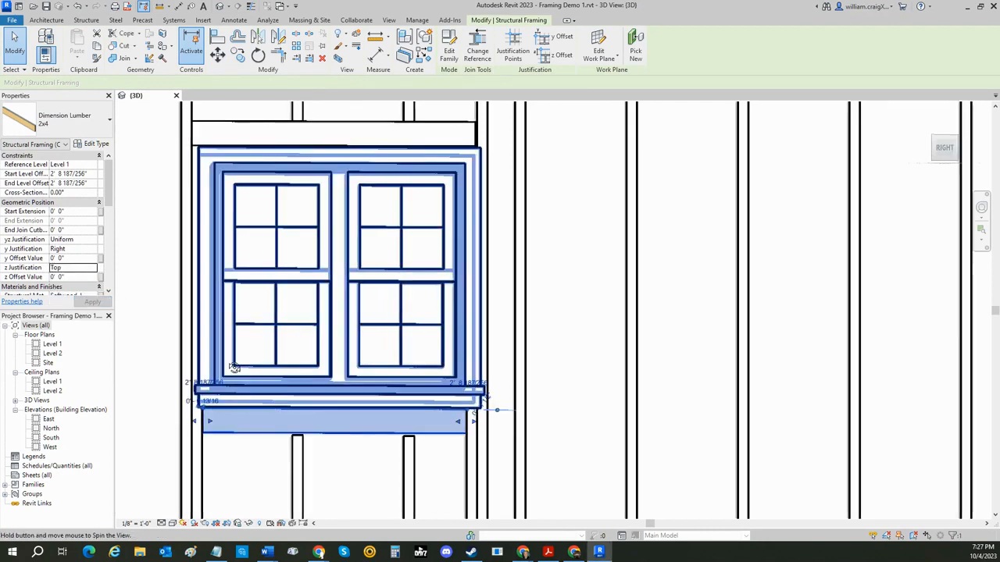
middle_click_drag(301, 367, 239, 379, "shift")
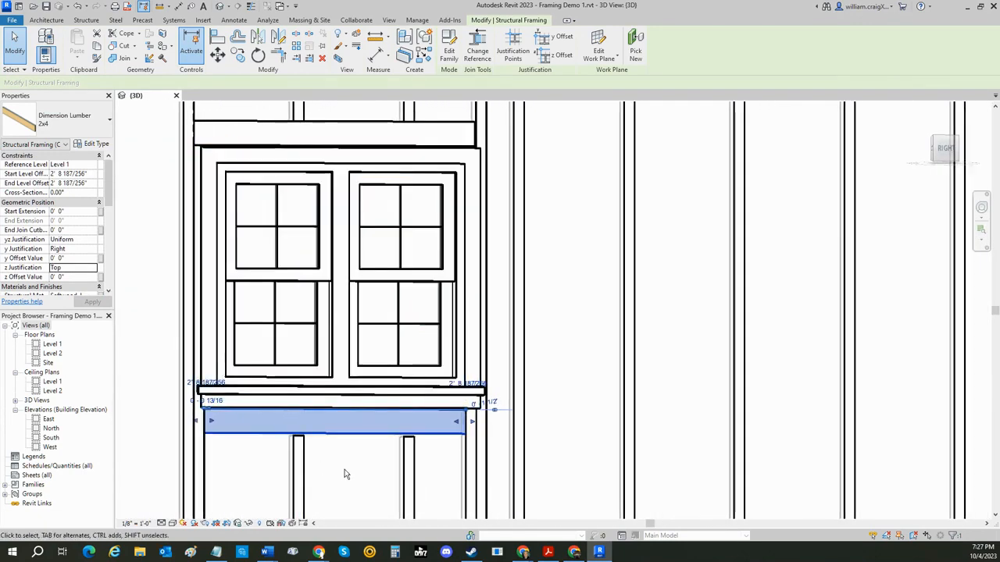
left_click(567, 473)
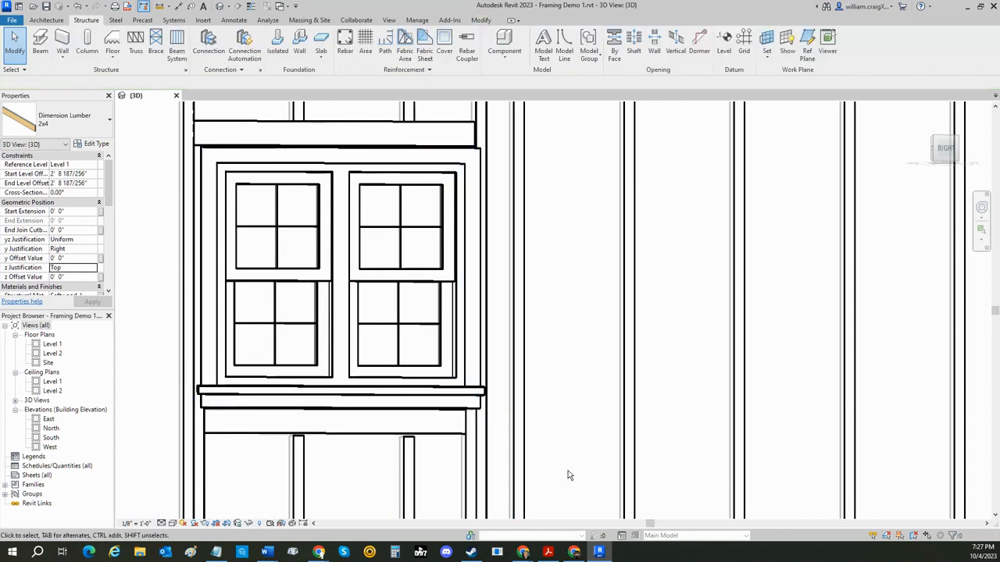
Place a second 2x4 sill board along the same line under the window, with z Justification set to Top.
left_click(44, 51)
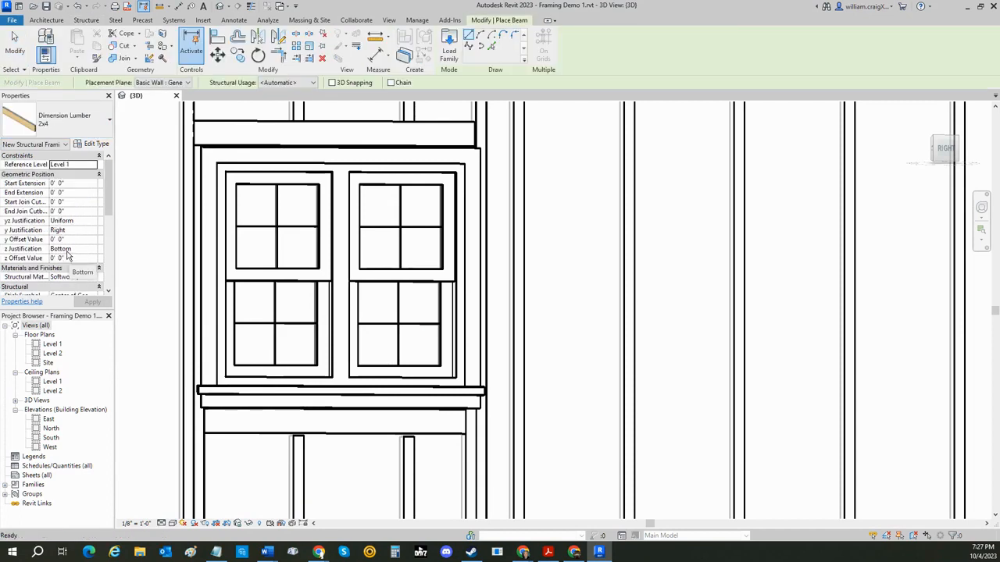
left_click(69, 250)
left_click(93, 249)
left_click(58, 267)
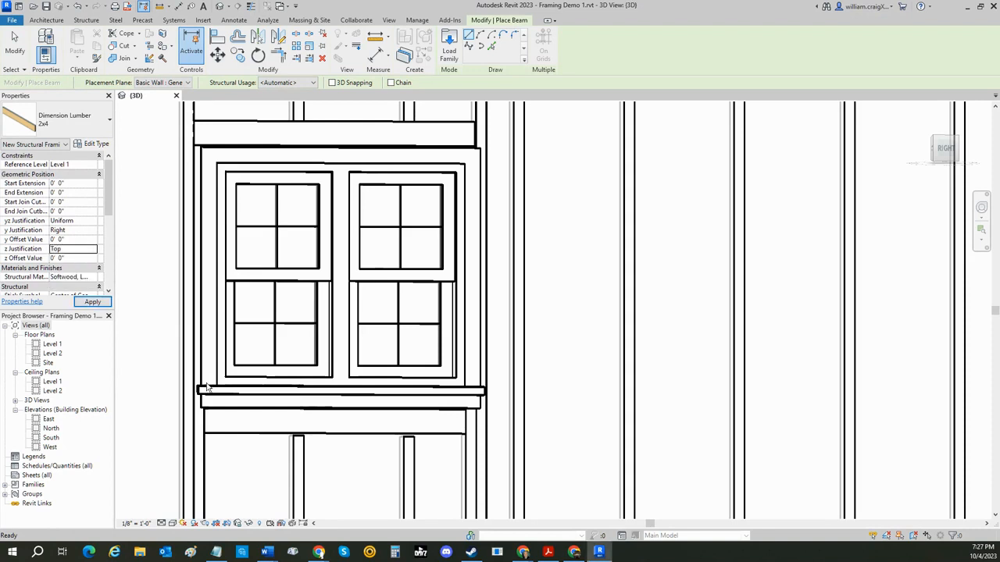
left_click(93, 302)
left_click(207, 406)
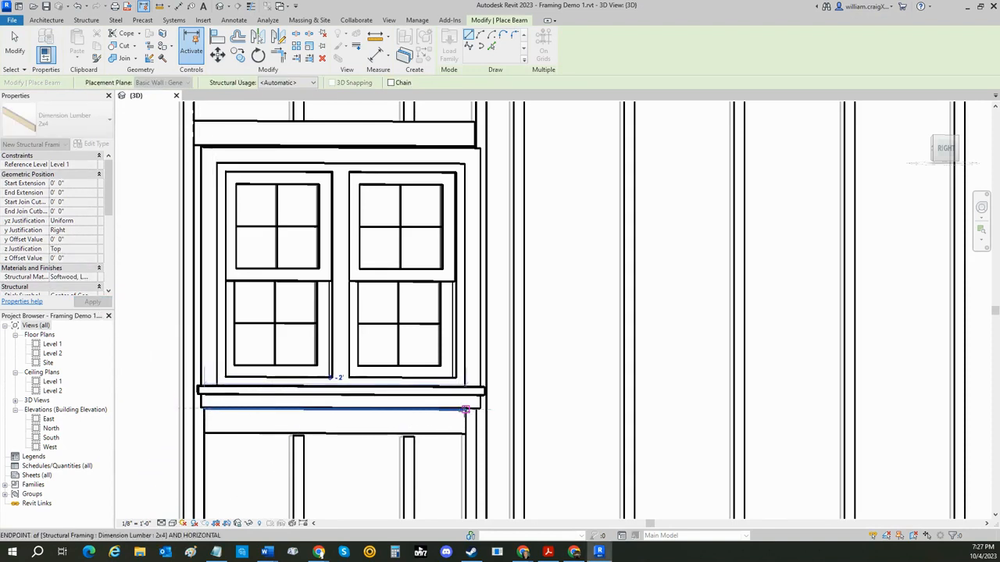
left_click(465, 408)
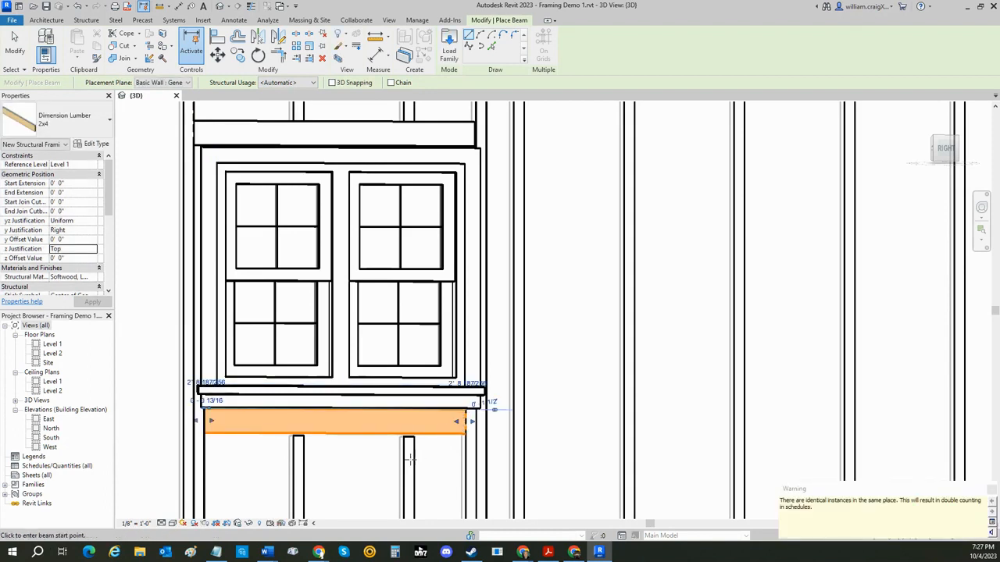
Try to offset the second sill board under the window with a z Offset Value of 1 1/2".
left_click(65, 258)
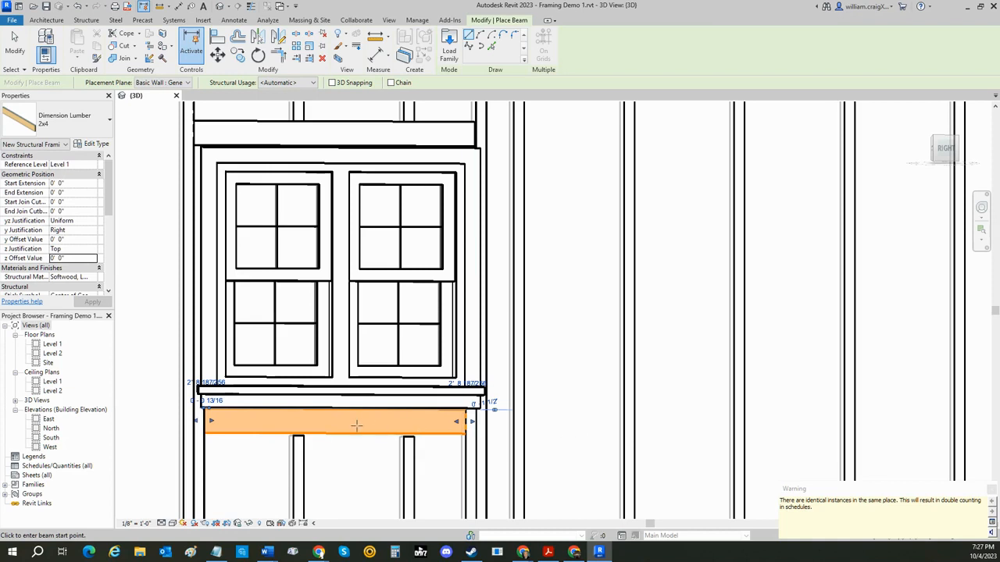
left_click(68, 257)
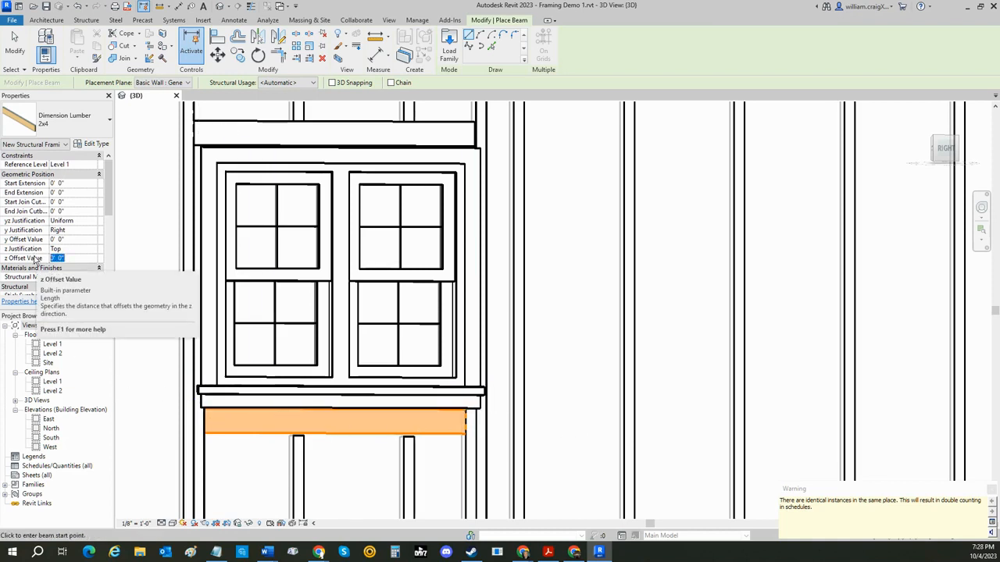
type("1 1/2")
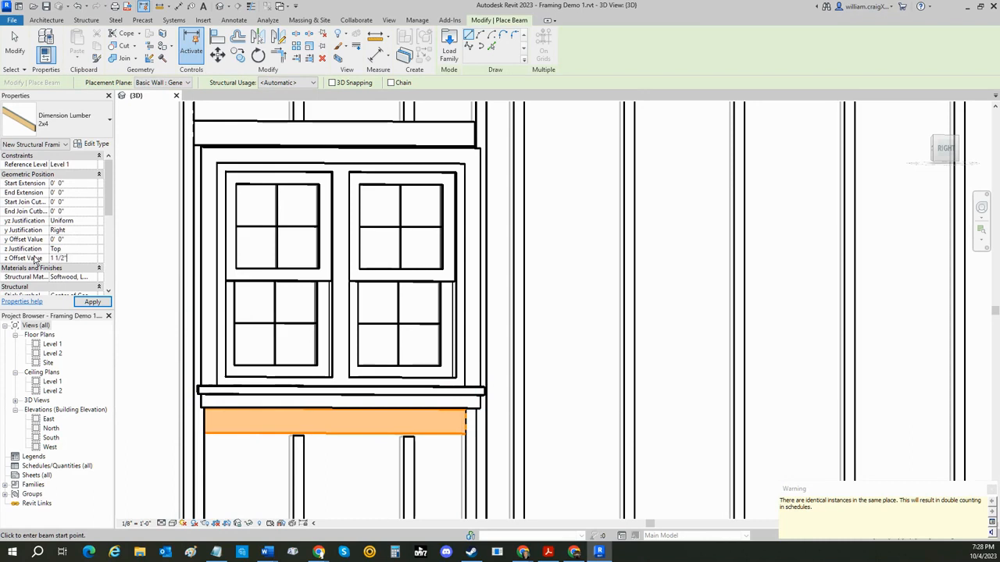
key("Return")
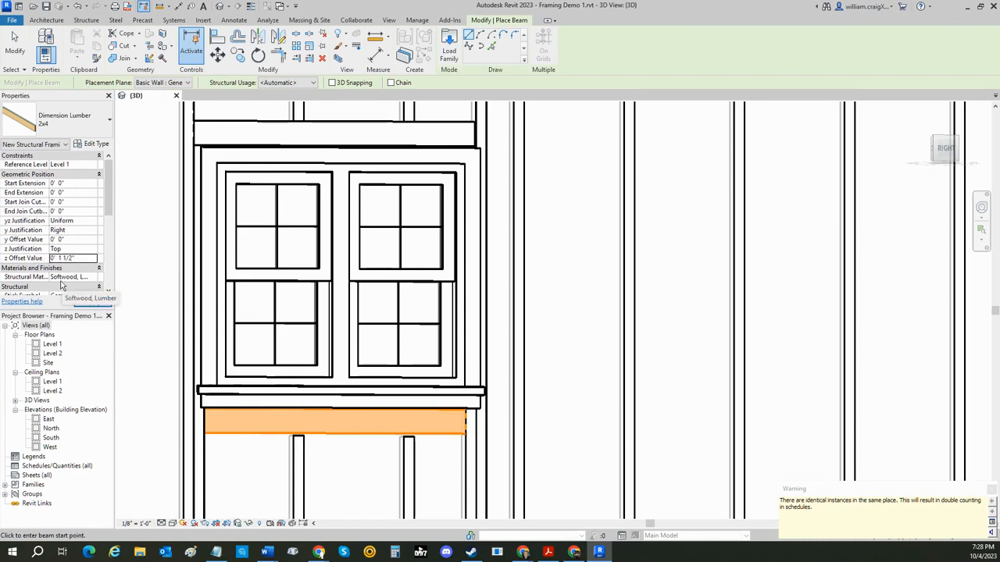
left_click(83, 302)
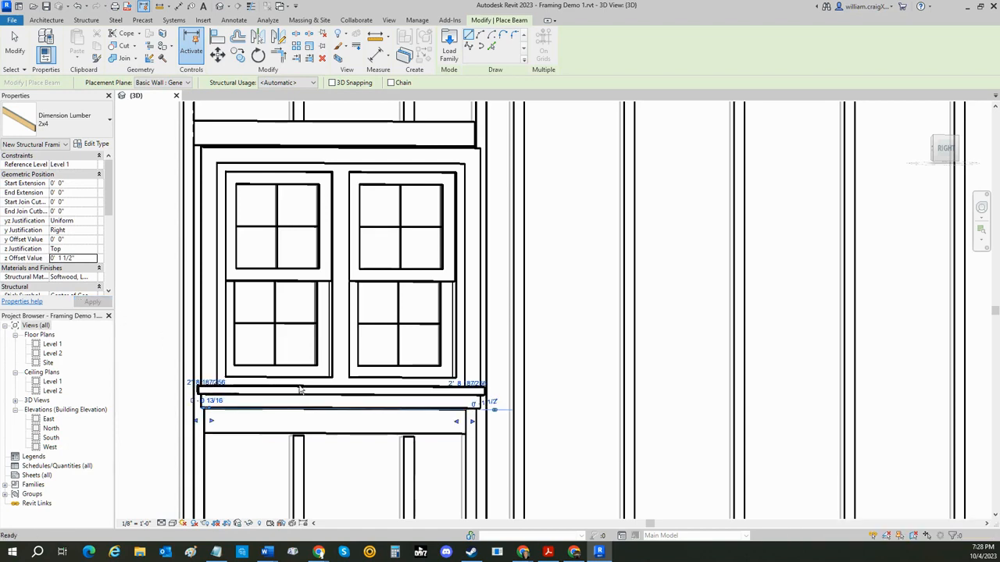
middle_click_drag(305, 391, 253, 406, "shift")
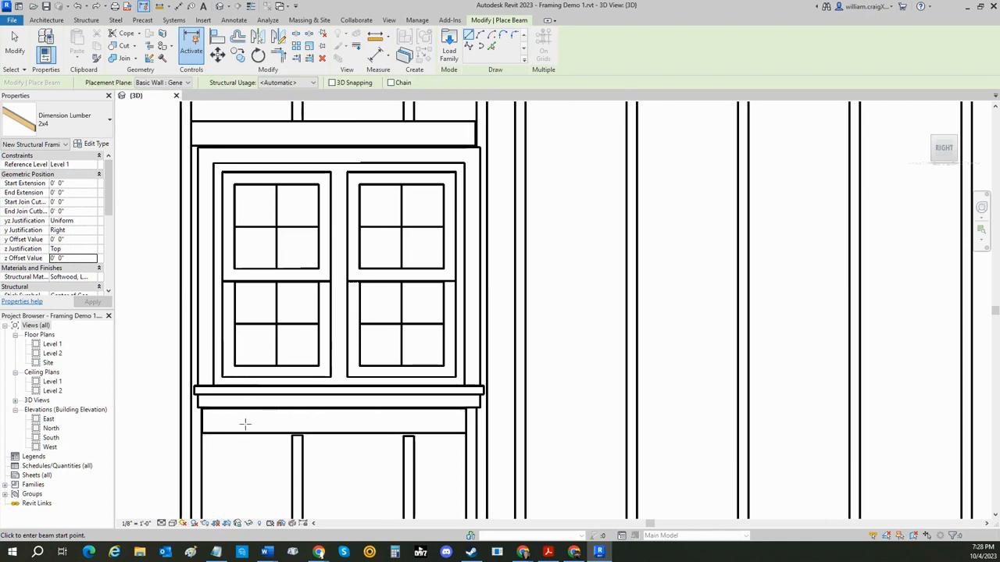
Place the second 2x4 sill board along the underside of the window trim with a y Offset Value of 1 1/2".
scroll(243, 442, "down", 3)
middle_click_drag(243, 437, 336, 382)
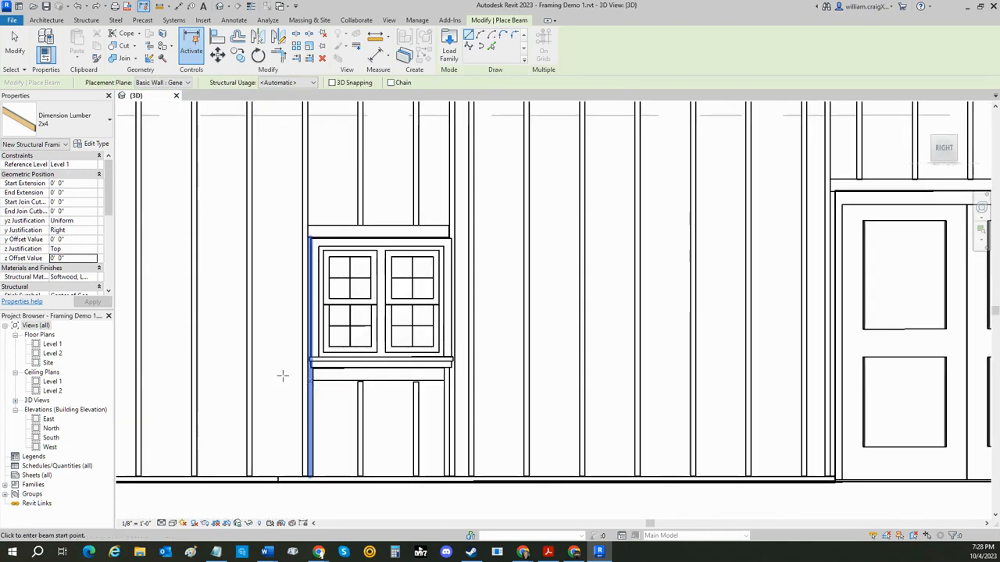
left_click(70, 231)
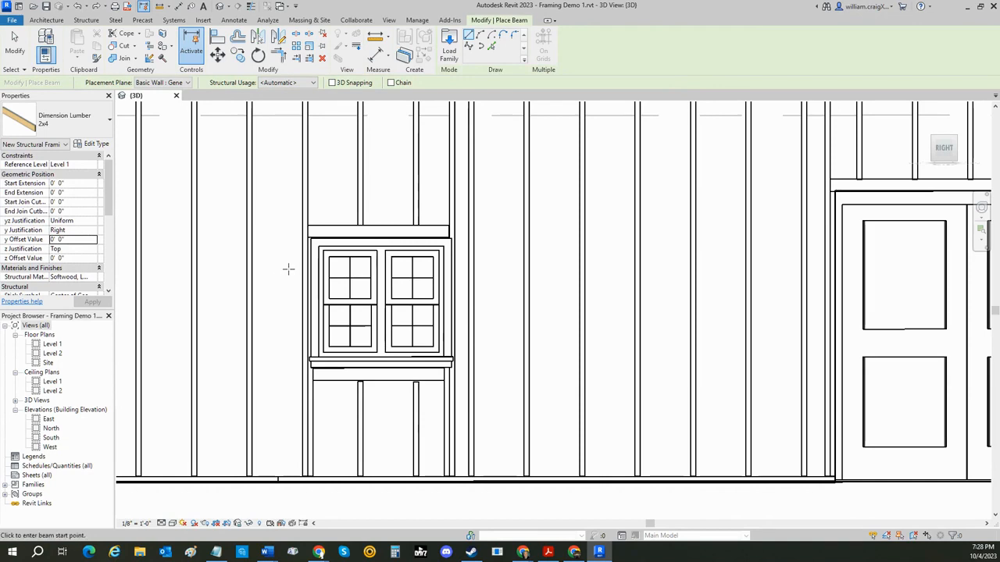
left_click(79, 239)
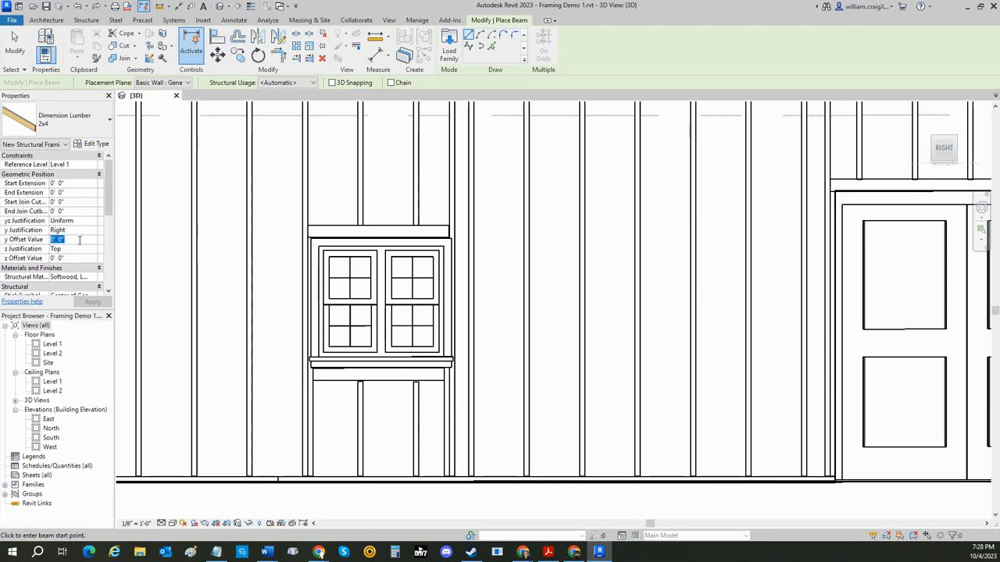
type("1 1/2")
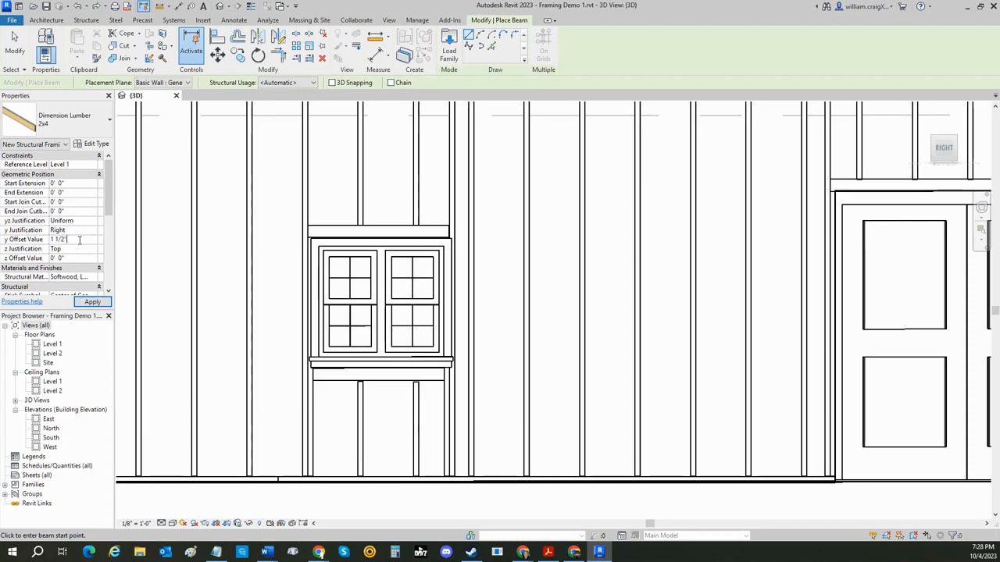
left_click(79, 239)
left_click(91, 303)
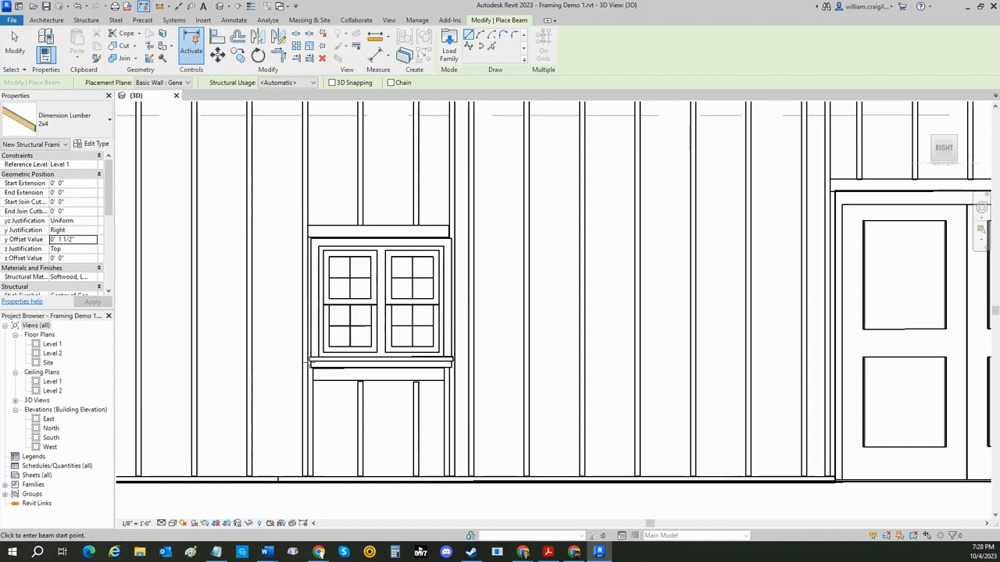
scroll(307, 367, "up", 3)
left_click(321, 360)
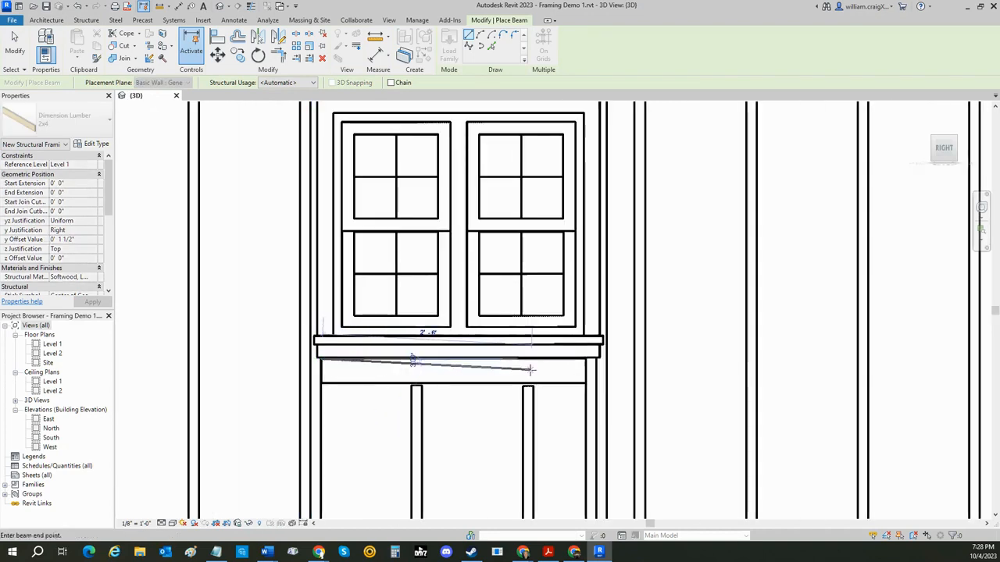
left_click(582, 361)
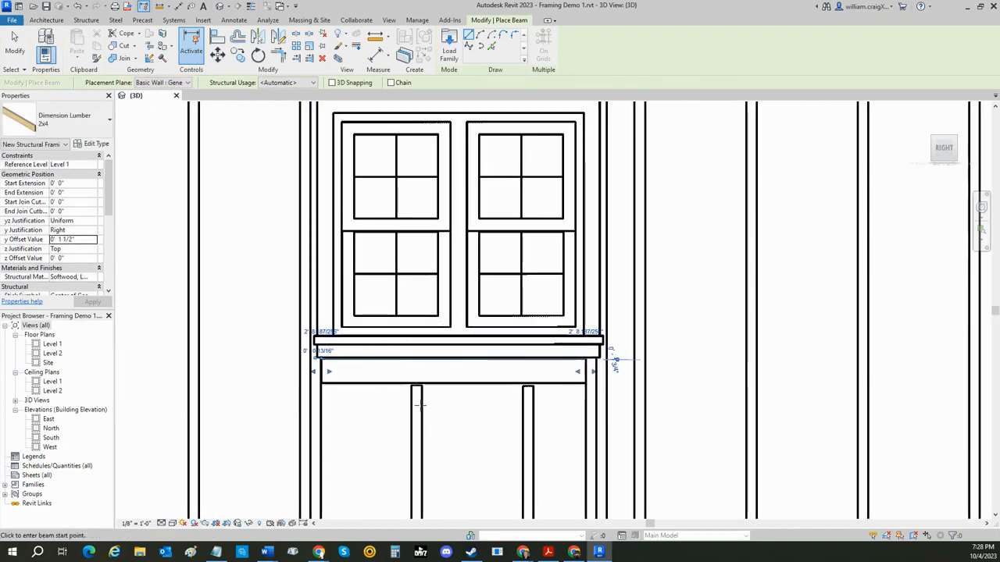
middle_click_drag(614, 364, 436, 440, "shift")
scroll(443, 444, "up", 1)
scroll(445, 443, "down", 3)
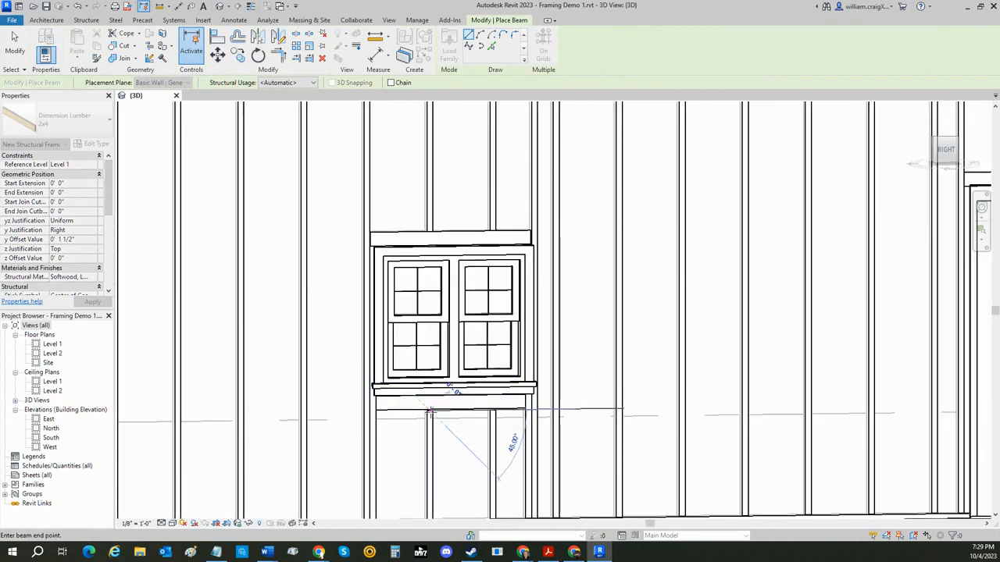
key("Escape")
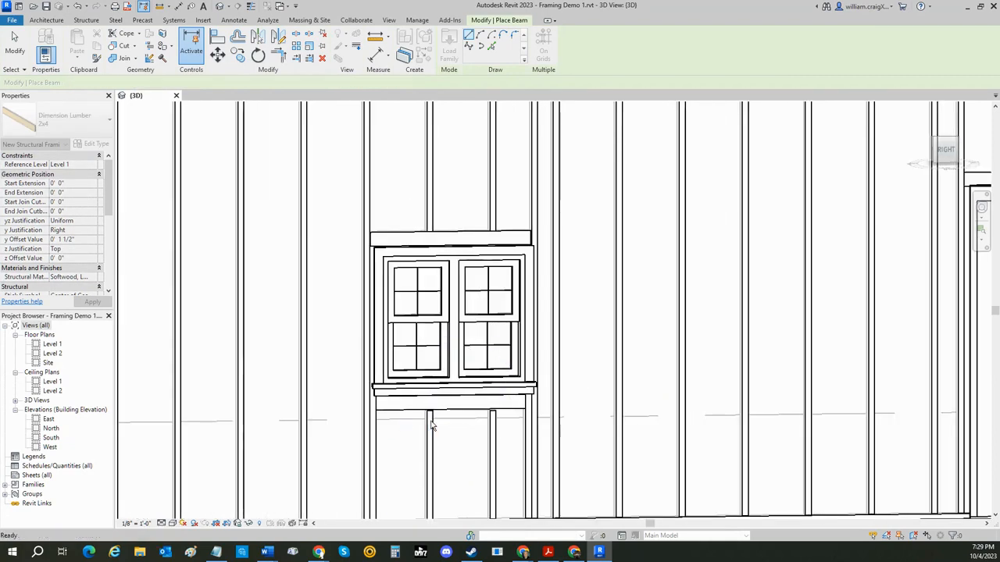
Extend the two cripple studs below the window up to the underside of the sill.
left_click(431, 425)
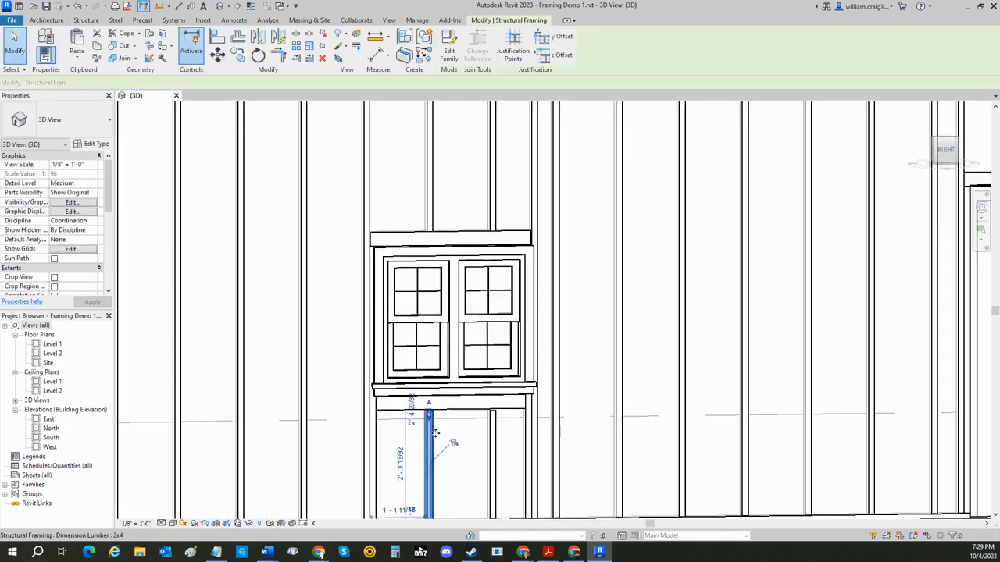
scroll(433, 414, "up", 2)
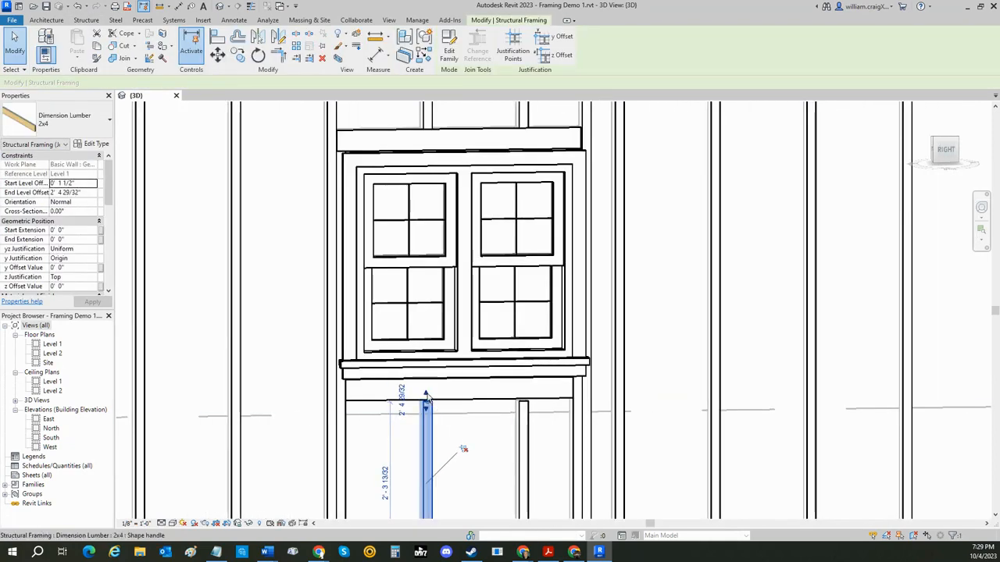
left_click_drag(426, 399, 426, 403)
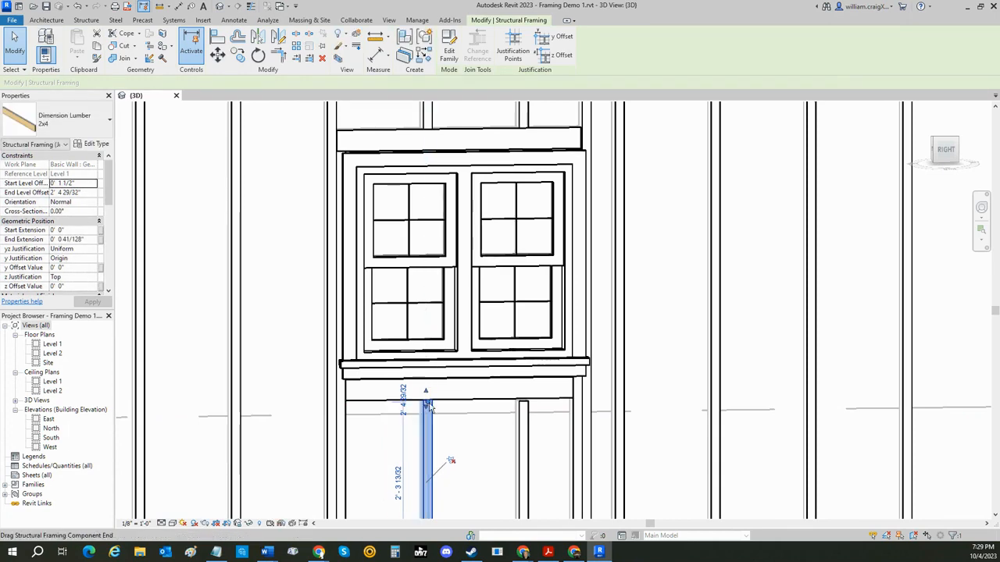
left_click(524, 422)
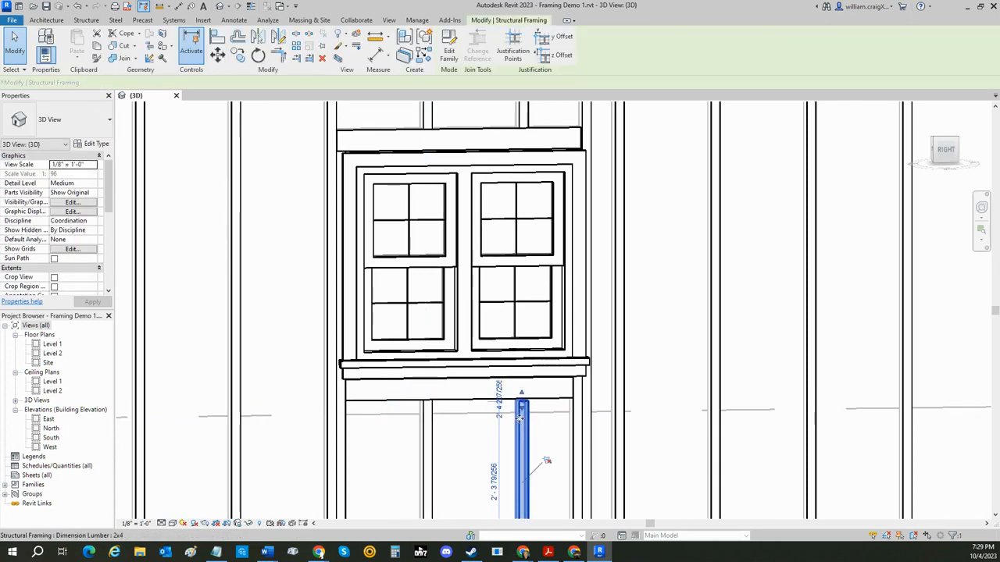
left_click_drag(522, 397, 522, 400)
left_click(564, 446)
Hide the Doors, Windows and Walls model categories in the 3D view, leaving the structural framing shown.
scroll(562, 446, "down", 5)
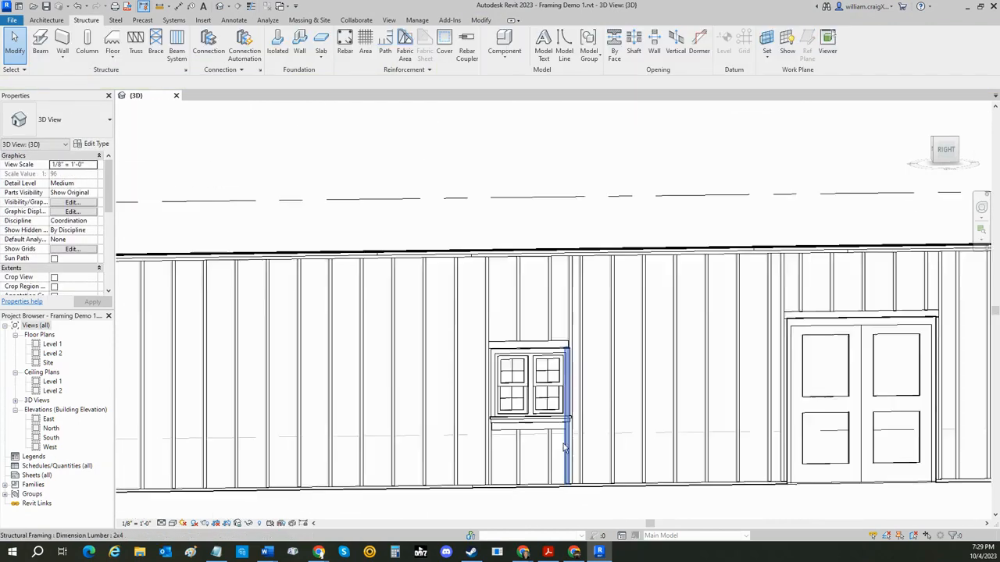
middle_click_drag(710, 422, 567, 378, "shift")
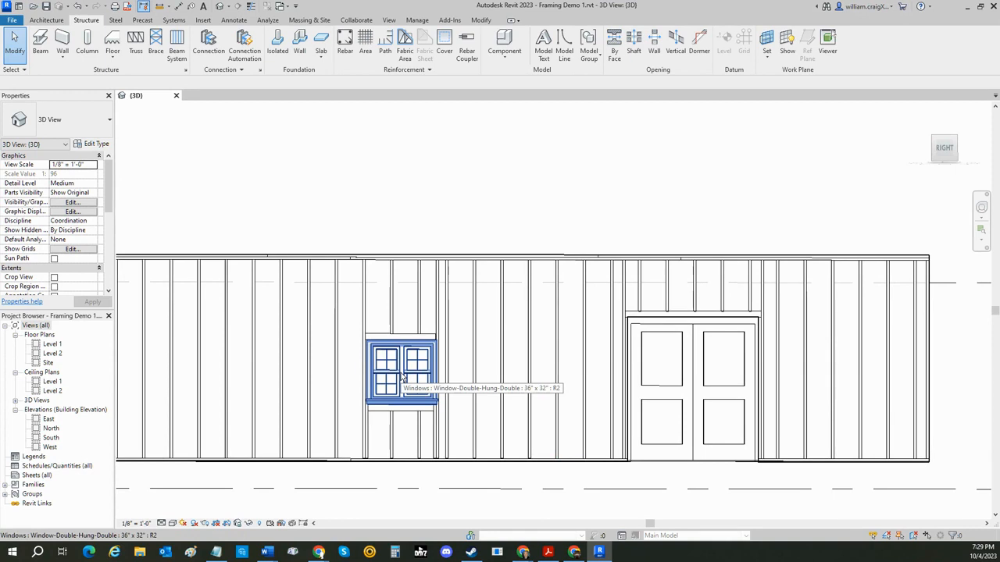
key("v")
key("g")
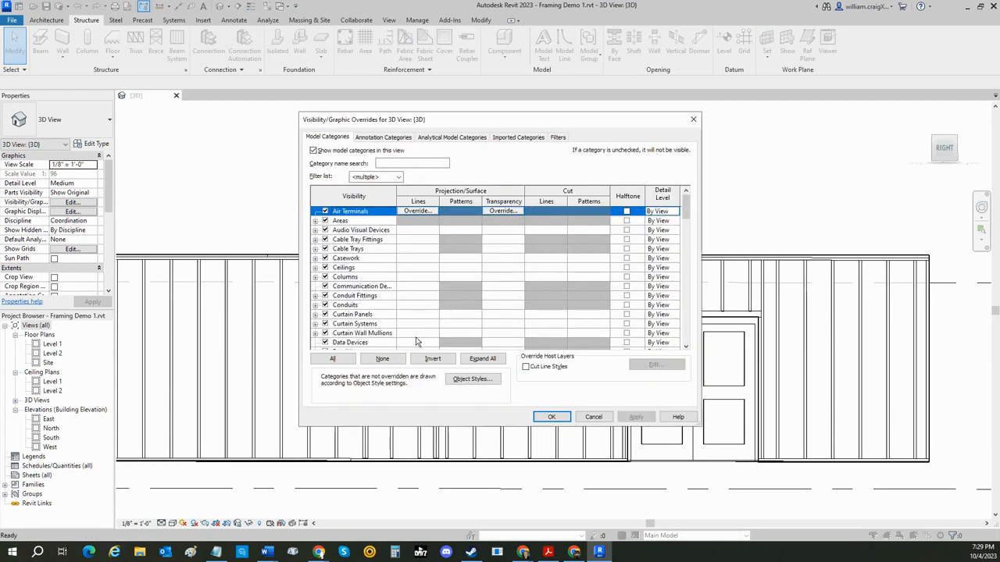
scroll(389, 321, "down", 2)
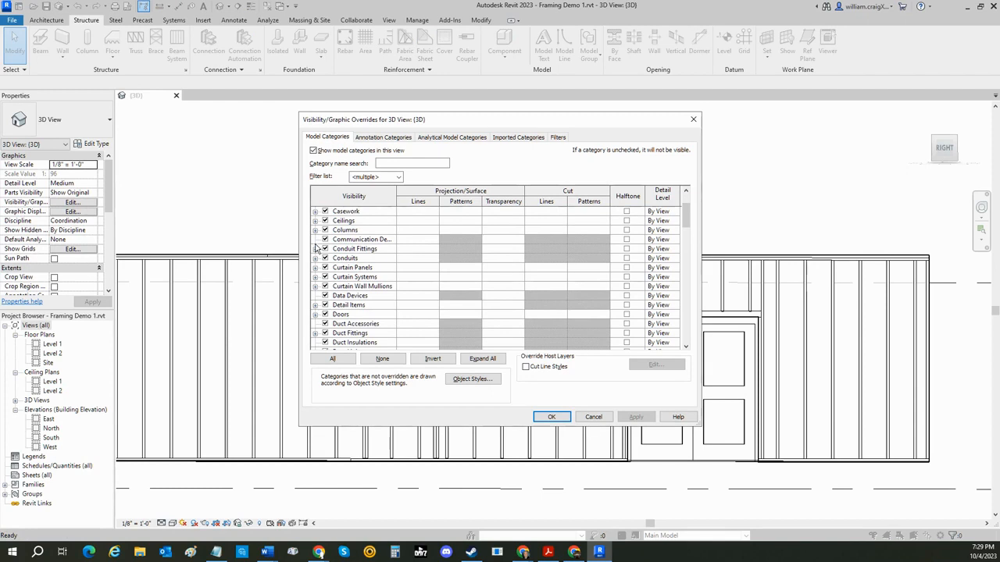
left_click(325, 314)
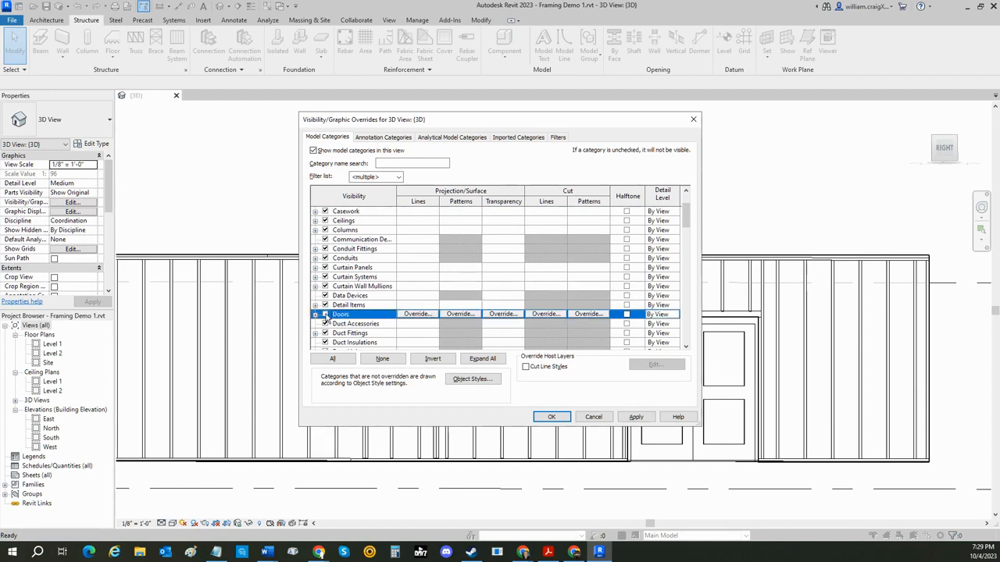
scroll(382, 319, "down", 10)
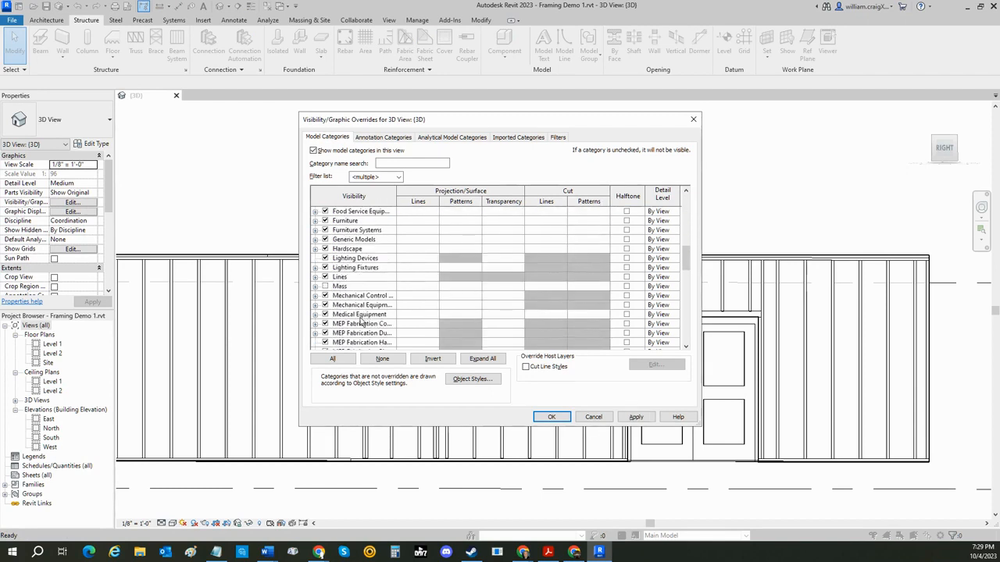
scroll(344, 336, "down", 12)
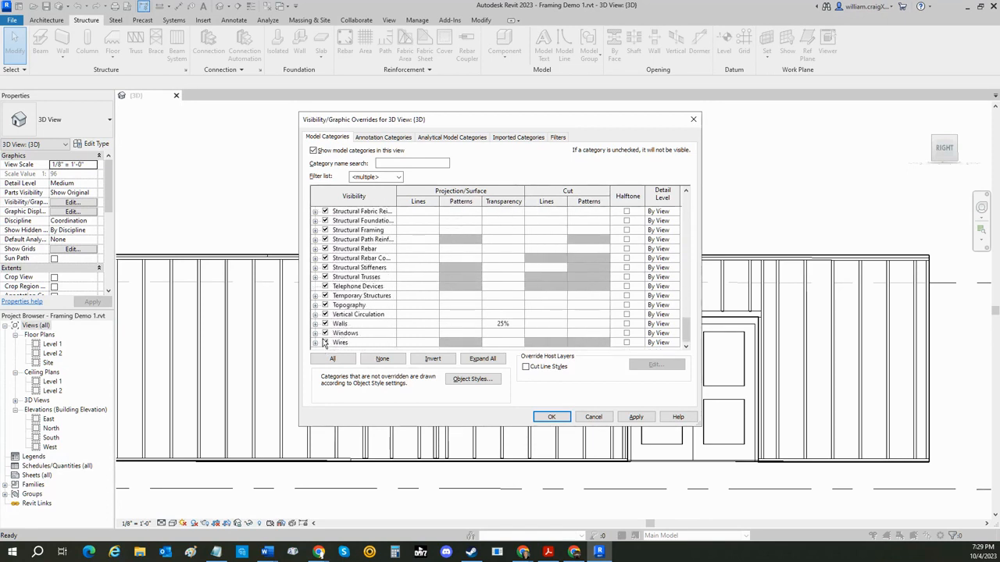
left_click(325, 333)
left_click(325, 324)
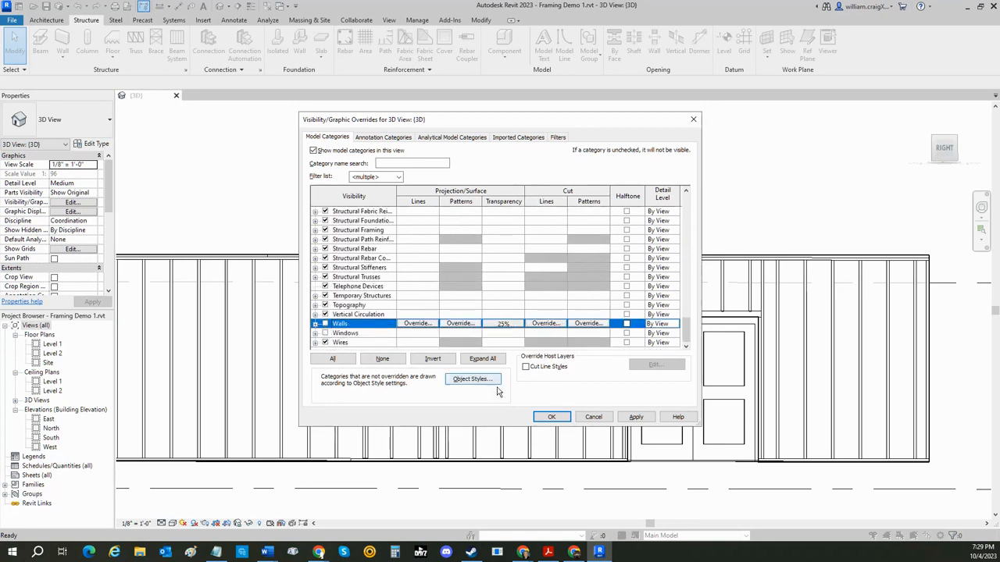
left_click(636, 417)
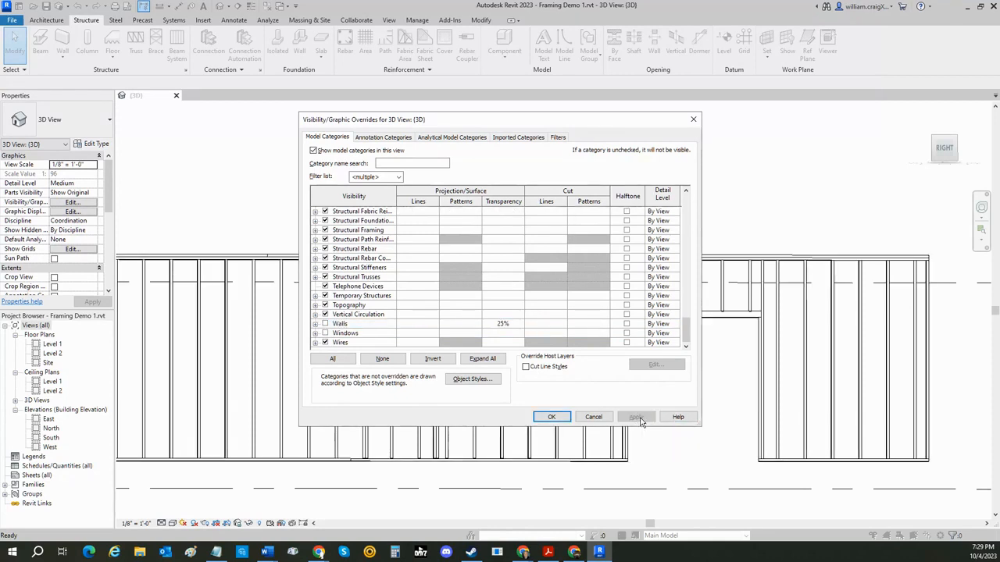
left_click(549, 416)
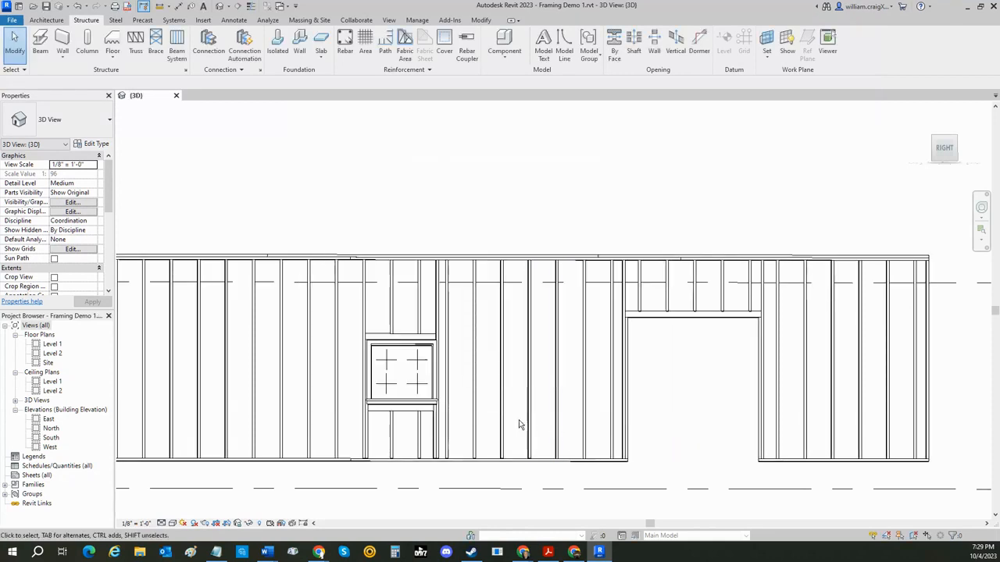
Examine the wall framing around the window and door openings, both straight on and in the isometric home view.
middle_click_drag(464, 257, 632, 235)
scroll(626, 320, "down", 2)
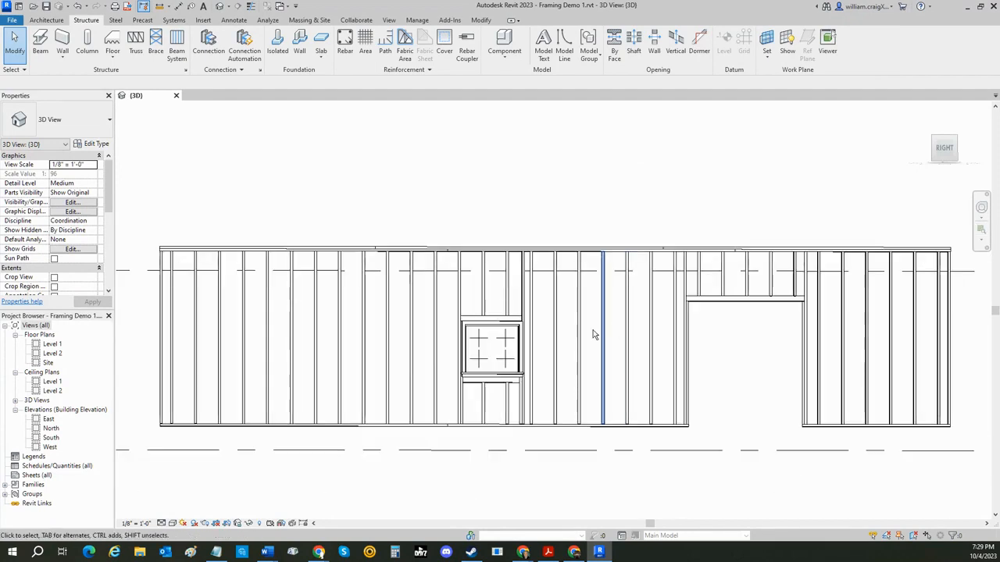
scroll(506, 379, "up", 3)
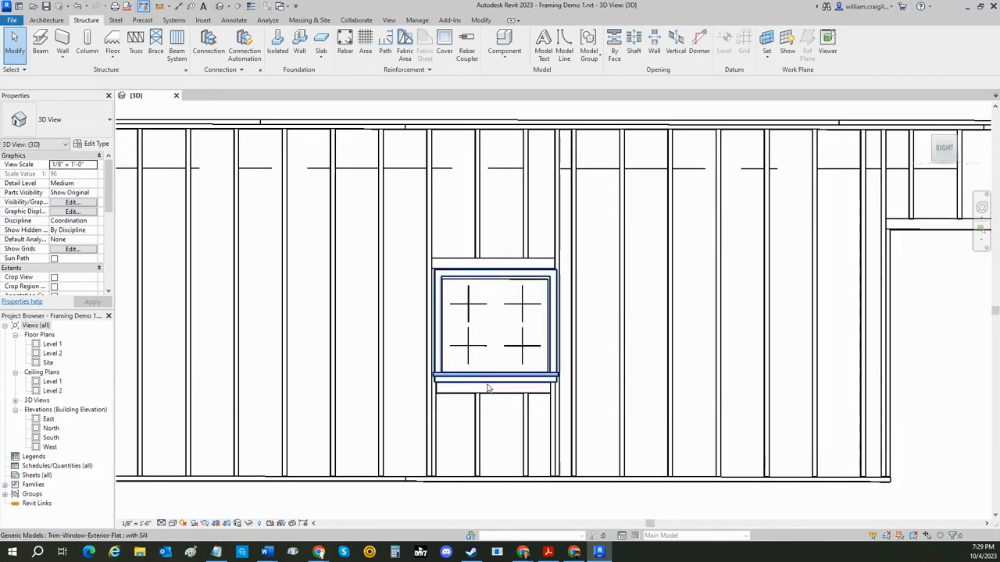
scroll(476, 406, "down", 2)
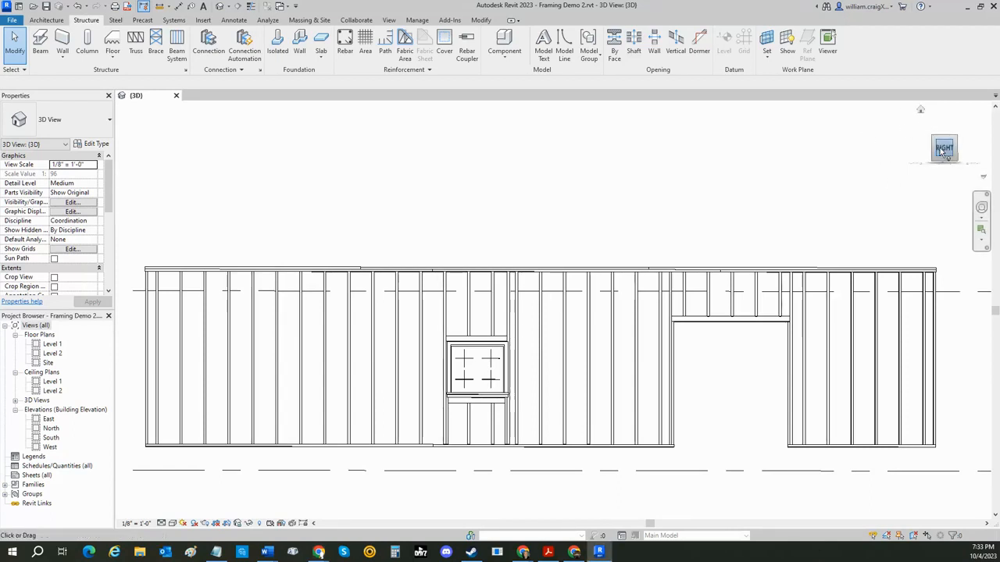
left_click(920, 111)
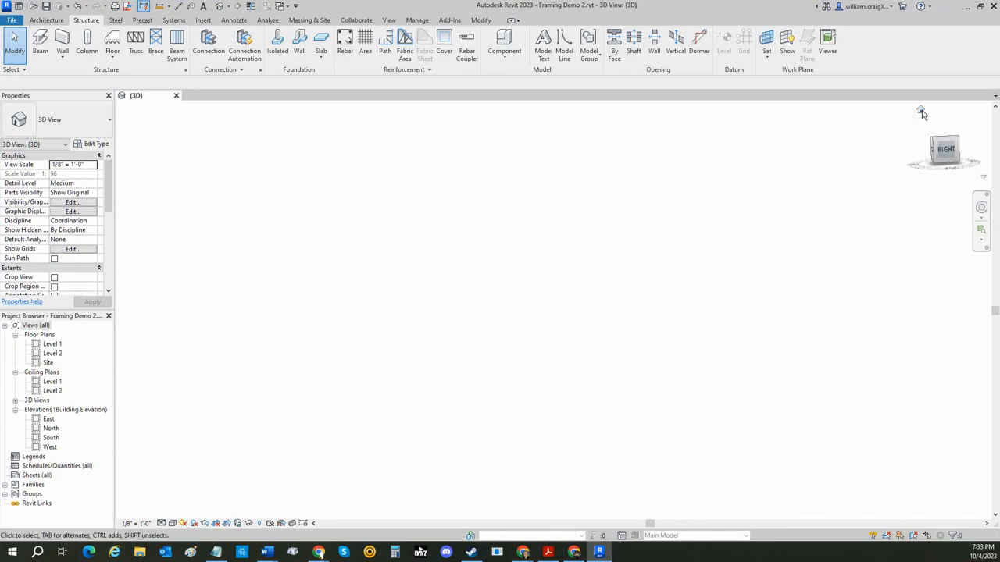
scroll(507, 250, "up", 6)
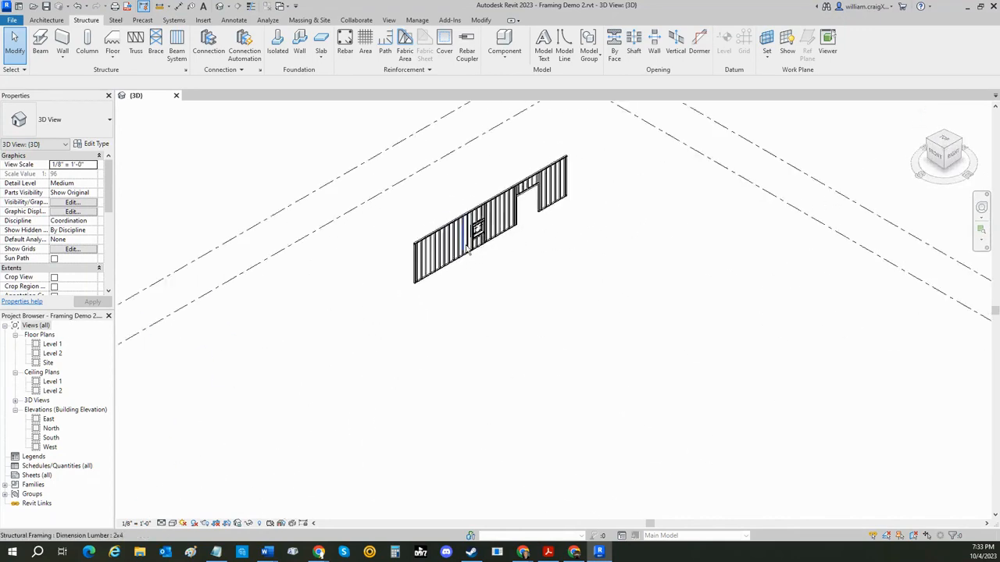
middle_click_drag(581, 226, 598, 346)
scroll(592, 372, "down", 1)
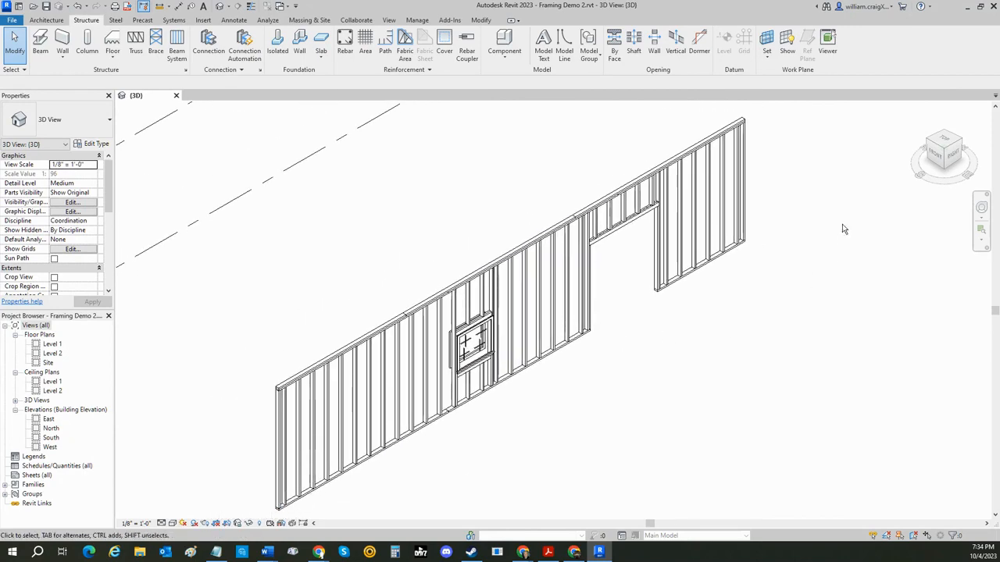